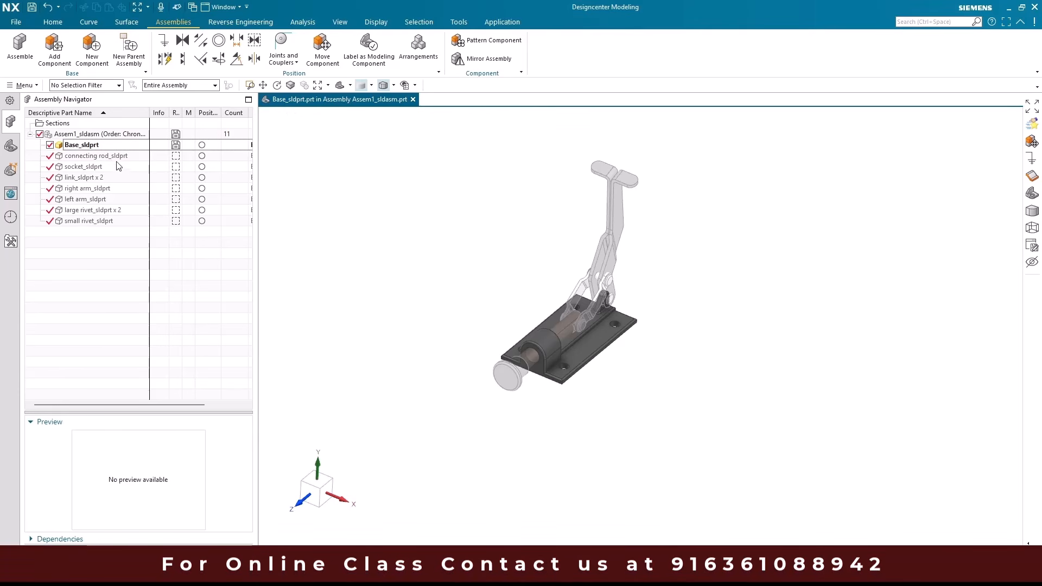
# - Make Base_sldprt the work part within the assembly
pyautogui.doubleClick(90, 145)
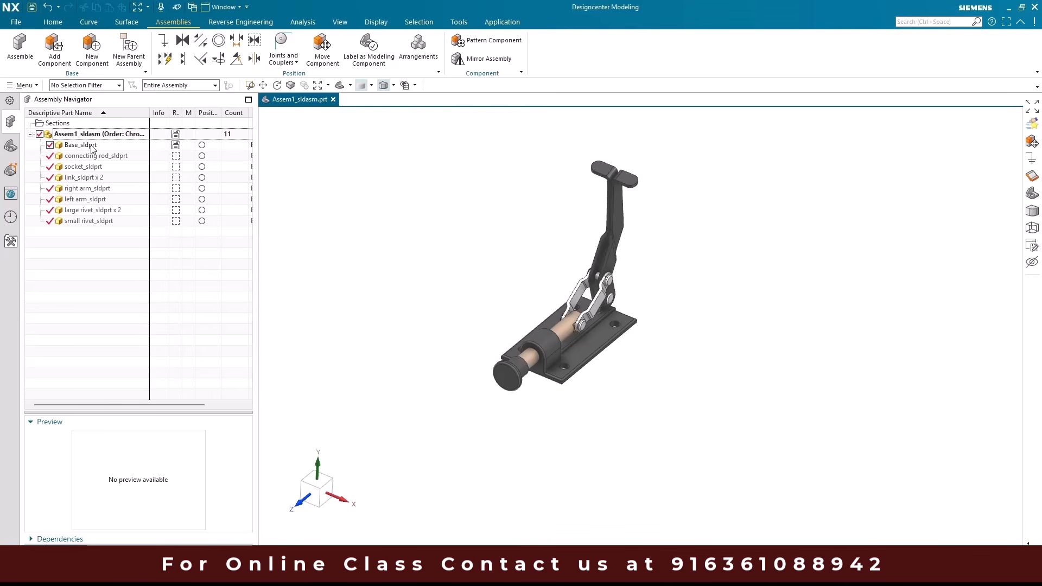
pyautogui.doubleClick(92, 145)
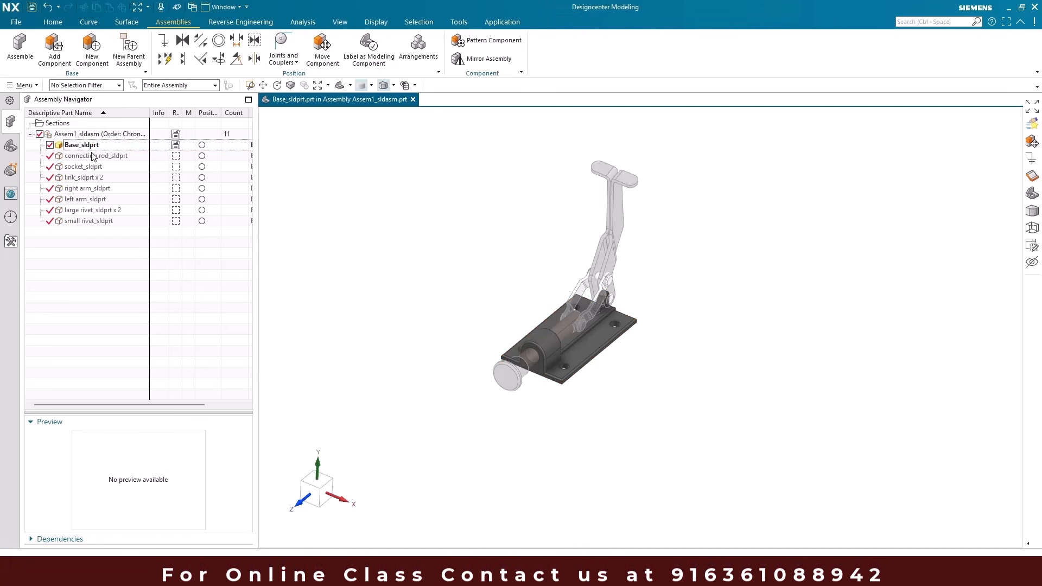
# - Make connecting rod_sldprt the work part, and restore Assem1_sldasm as the work part
pyautogui.rightClick(95, 156)
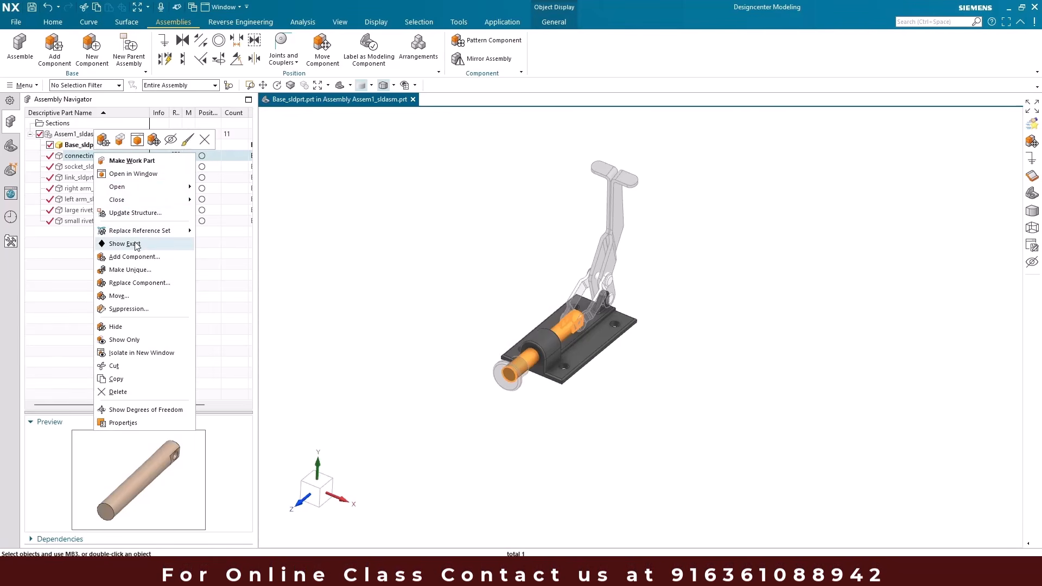
pyautogui.click(132, 160)
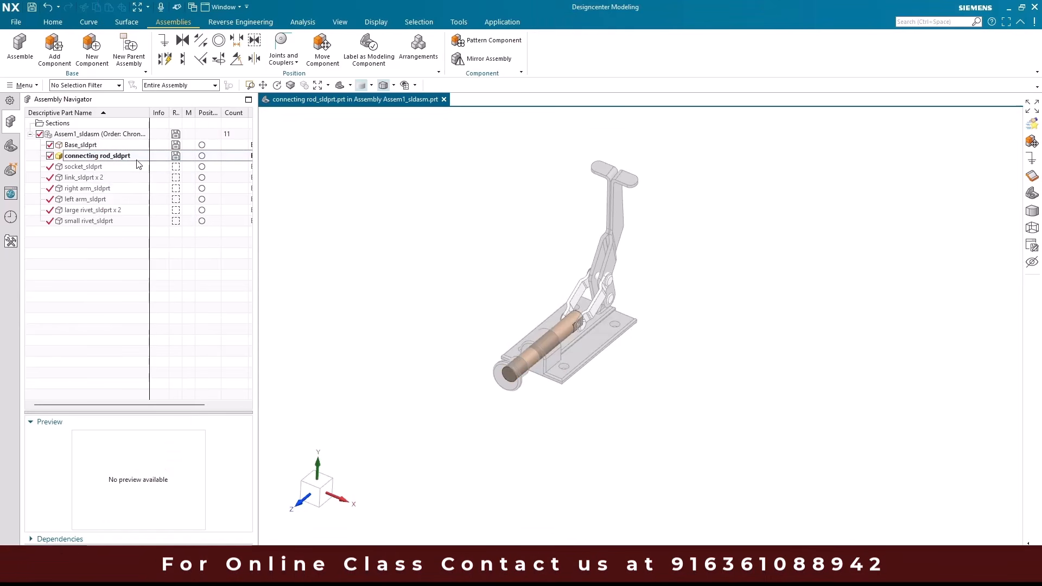
pyautogui.doubleClick(101, 134)
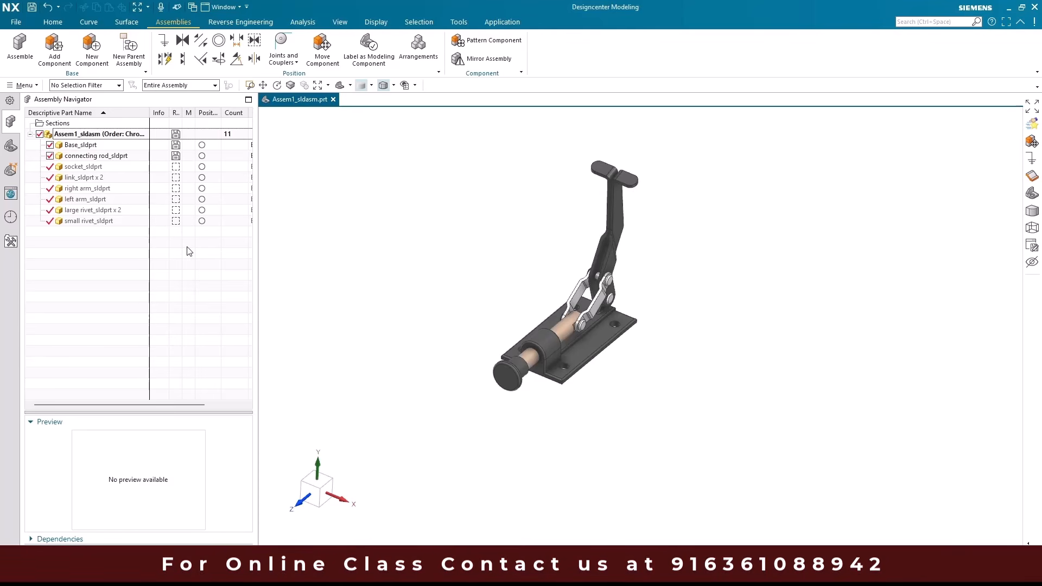
# - Open Base_sldprt in its own window and return to the Assem1_sldasm window
pyautogui.click(82, 145)
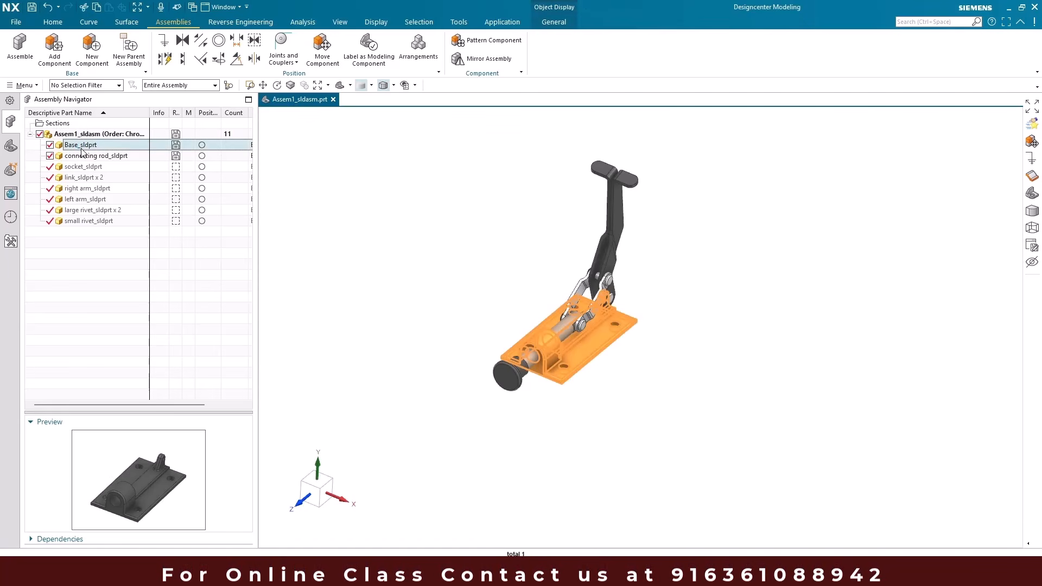
pyautogui.rightClick(82, 146)
pyautogui.press('Escape')
pyautogui.doubleClick(128, 145)
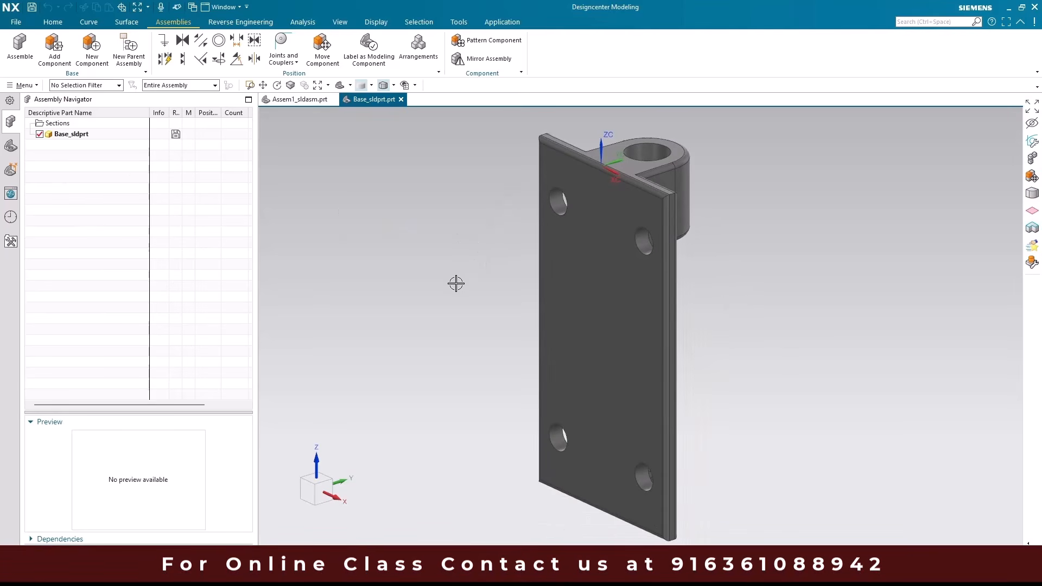
pyautogui.click(300, 99)
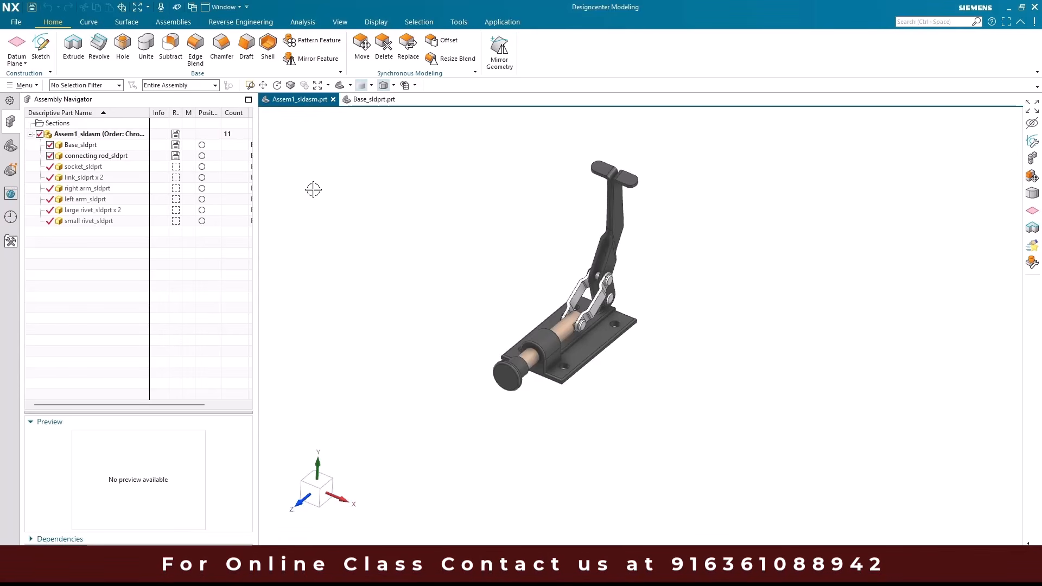
# - Switch the Assemblies application off and back on
pyautogui.click(16, 23)
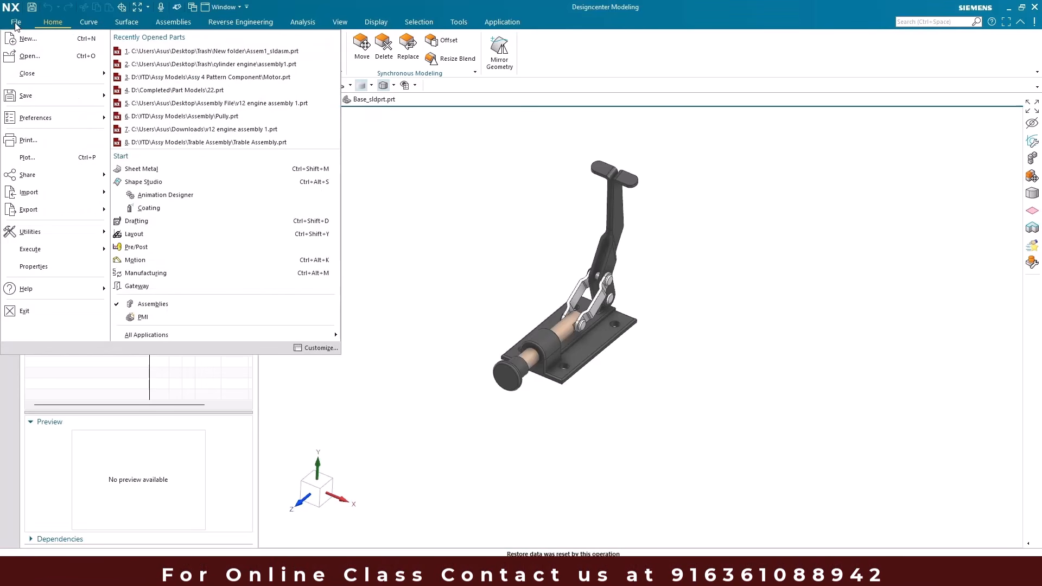
pyautogui.click(123, 304)
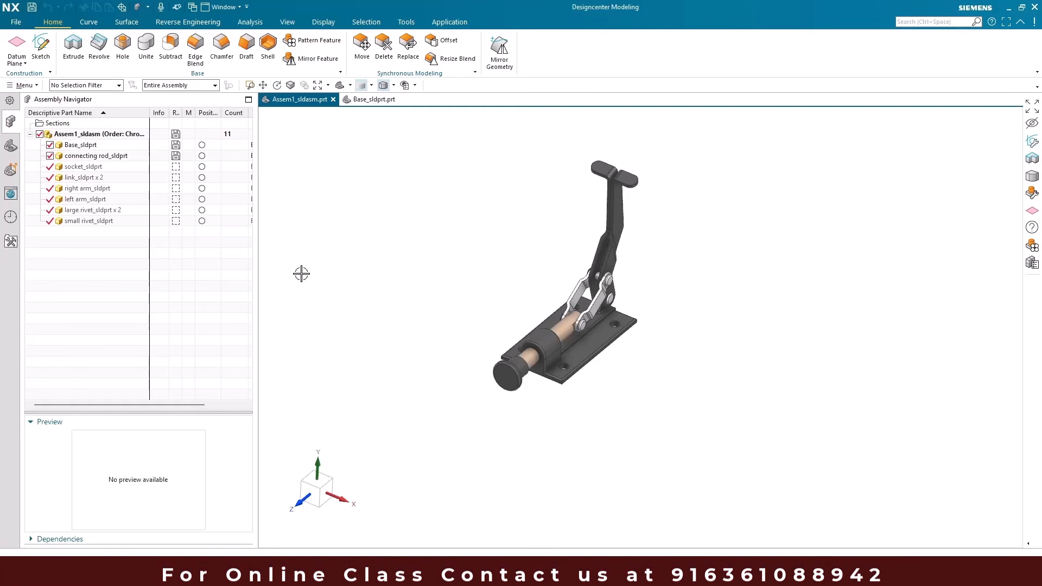
pyautogui.click(16, 22)
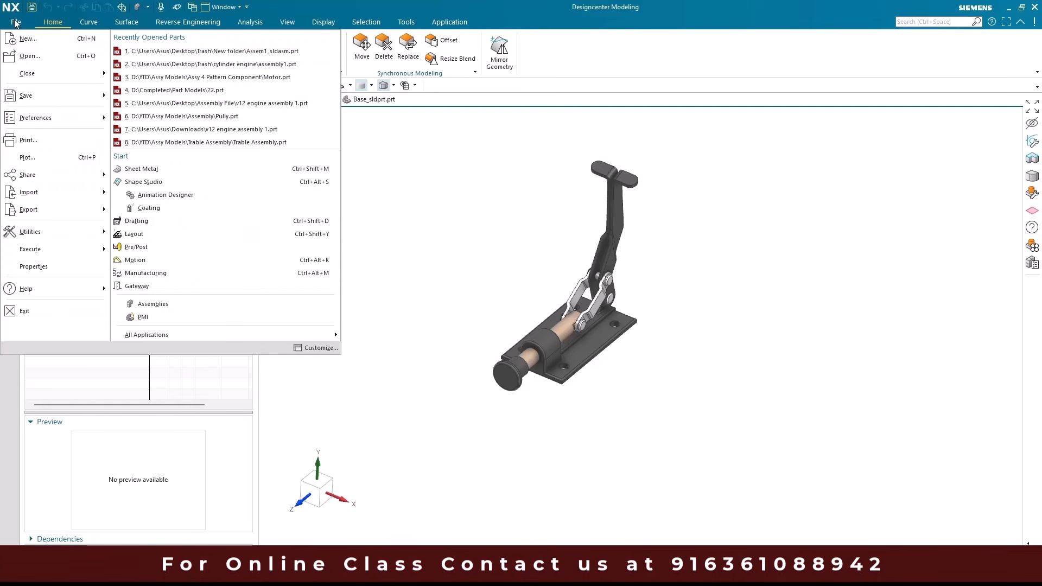
pyautogui.click(152, 305)
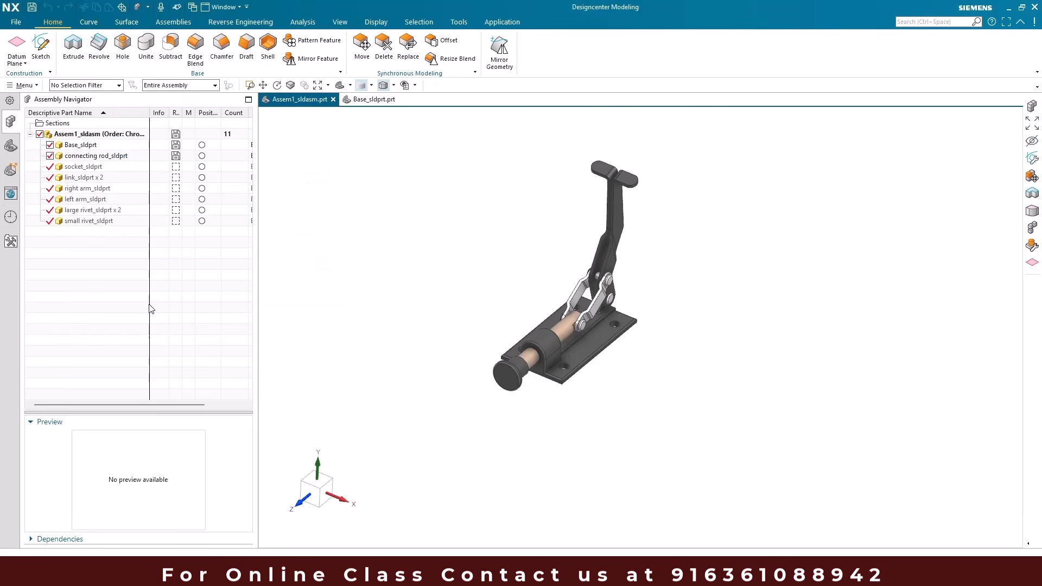
# - Review which command sets are enabled and display the Assemblies commands
pyautogui.click(357, 231)
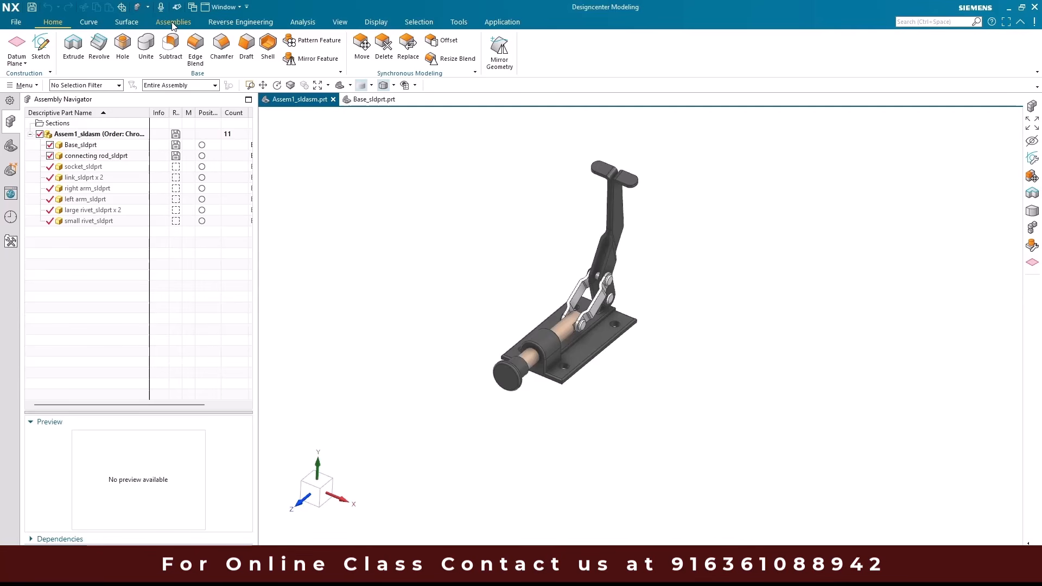
pyautogui.rightClick(556, 58)
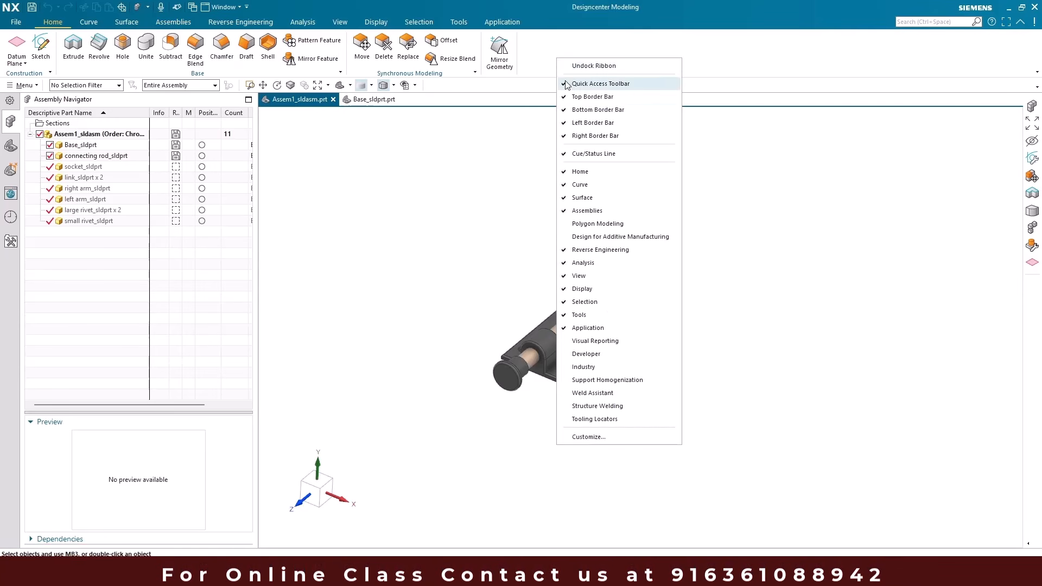
pyautogui.click(582, 211)
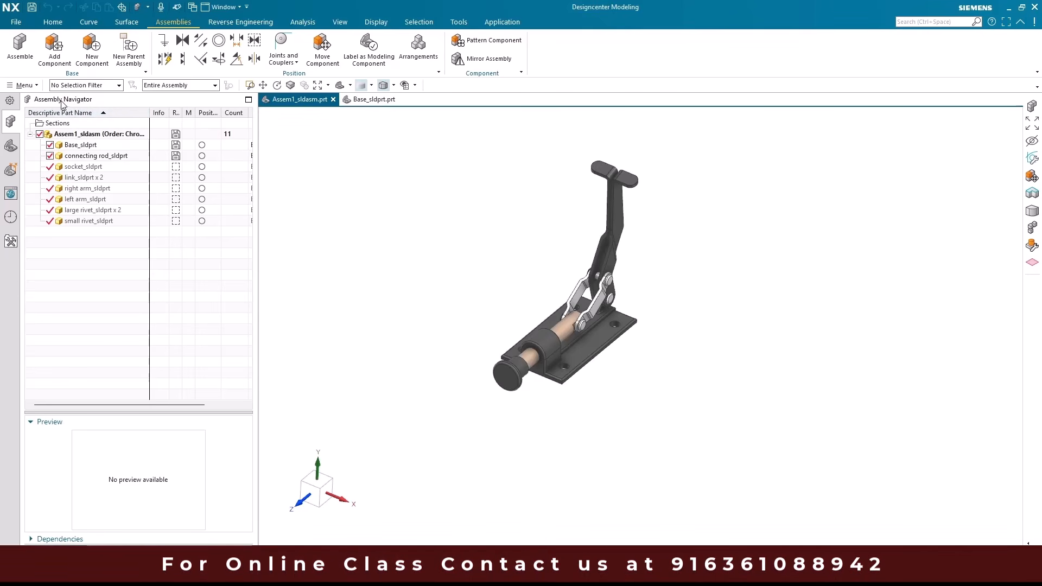
# - View the Part Navigator, return to the Assembly Navigator and identify Base_sldprt in the model
pyautogui.click(12, 148)
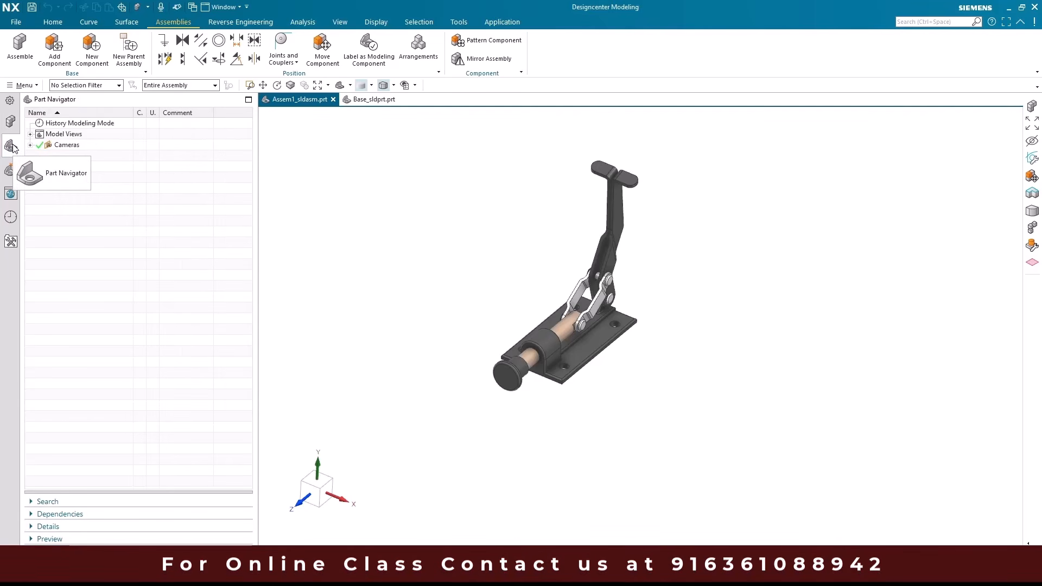
pyautogui.click(10, 121)
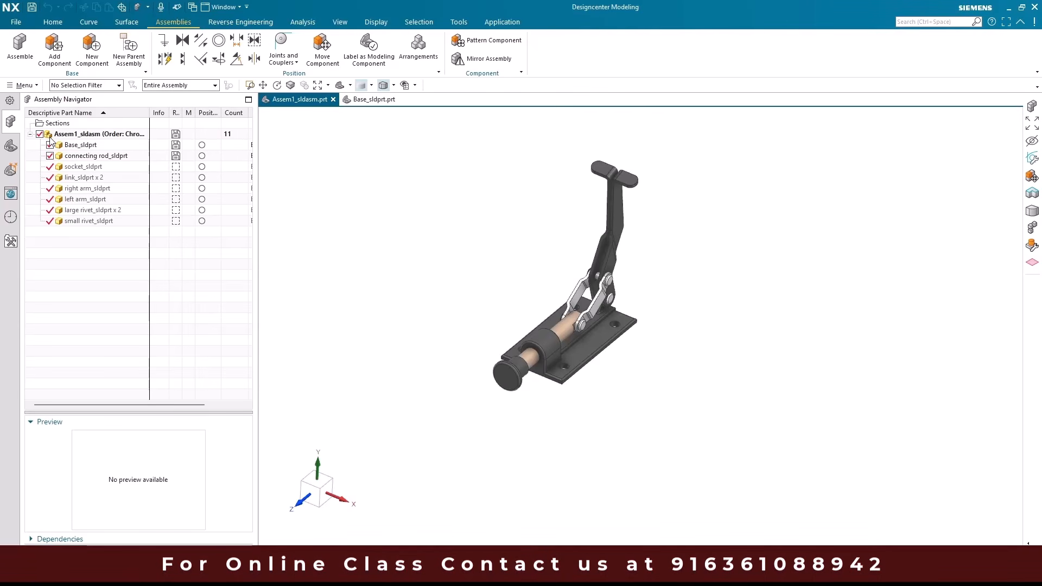
pyautogui.click(67, 146)
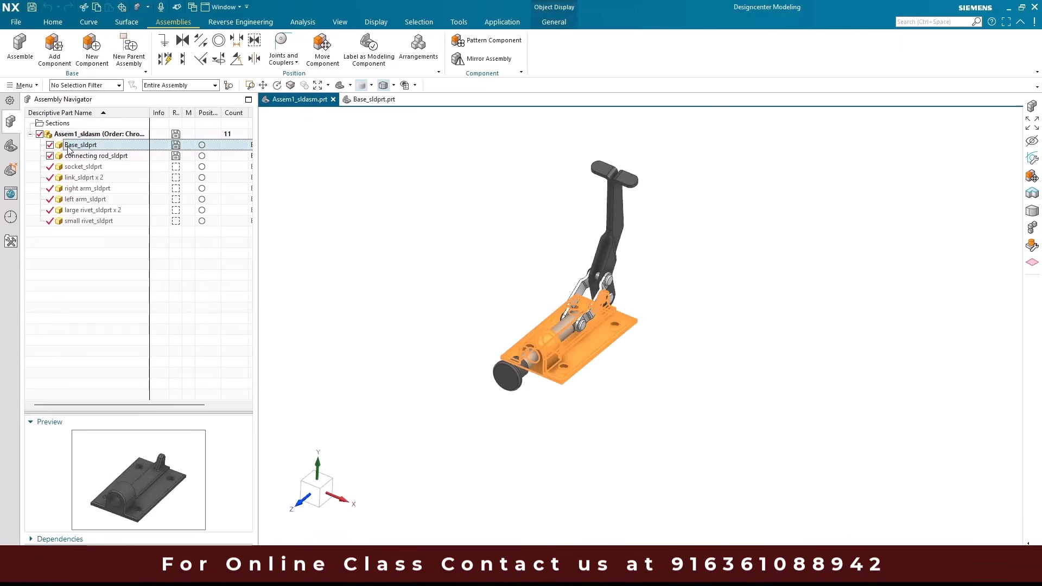
pyautogui.click(81, 244)
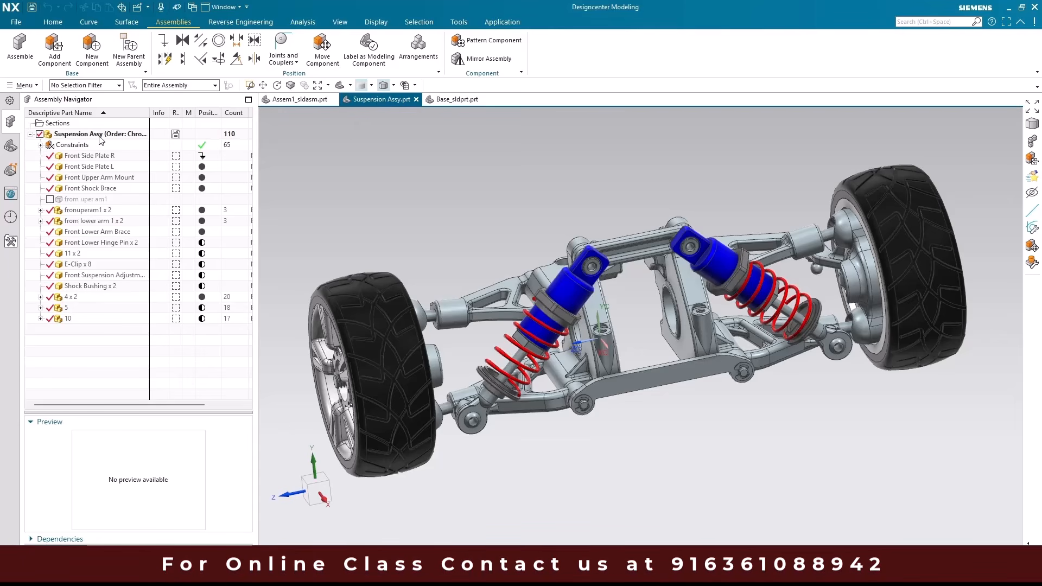
# - Highlight the Suspension Assy top level, the Front Side Plate R part and the fronuperam1 subassembly to compare their node types
pyautogui.click(57, 136)
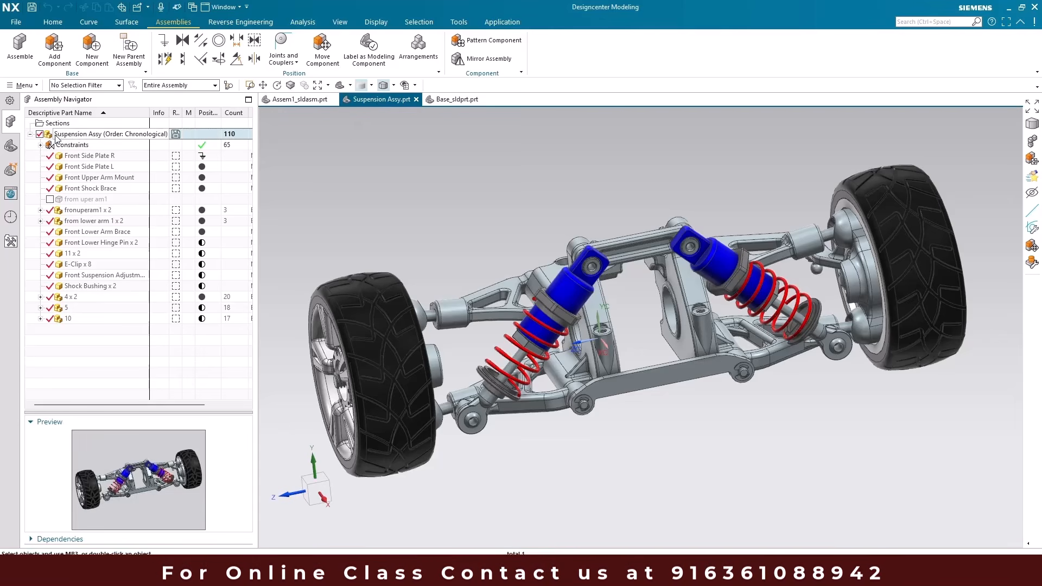
pyautogui.click(81, 157)
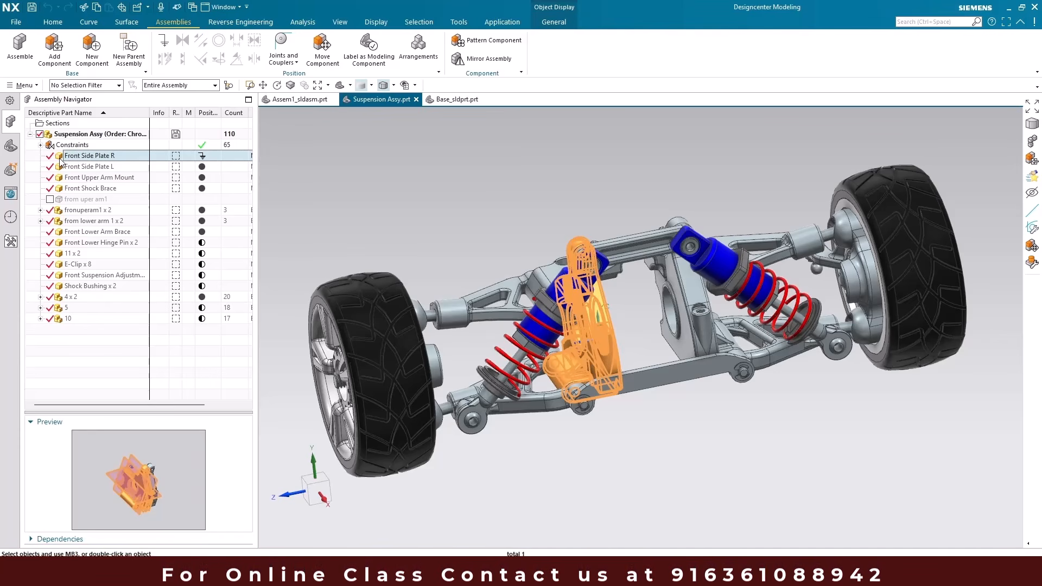
pyautogui.click(70, 211)
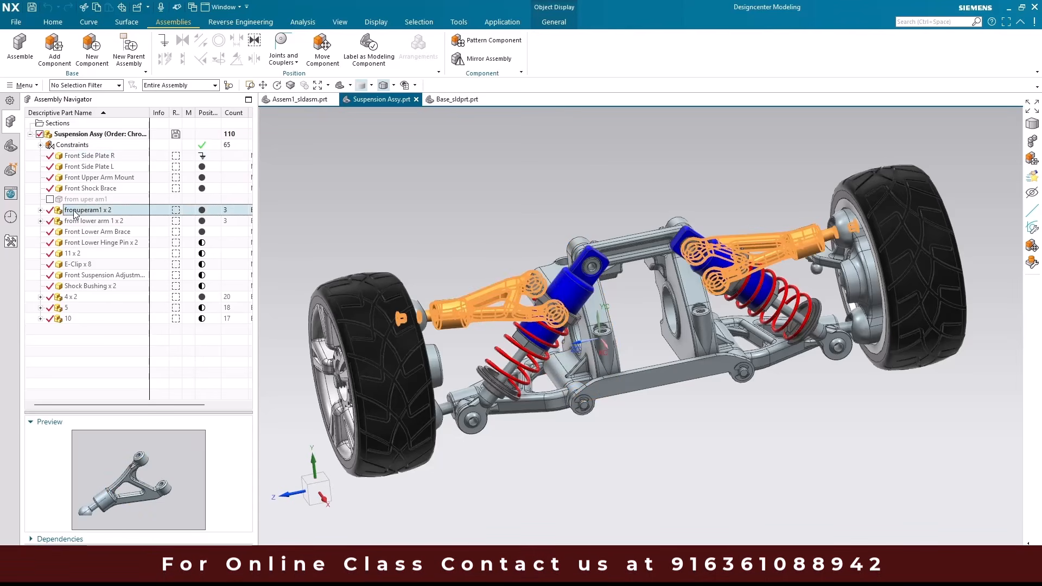
pyautogui.click(81, 135)
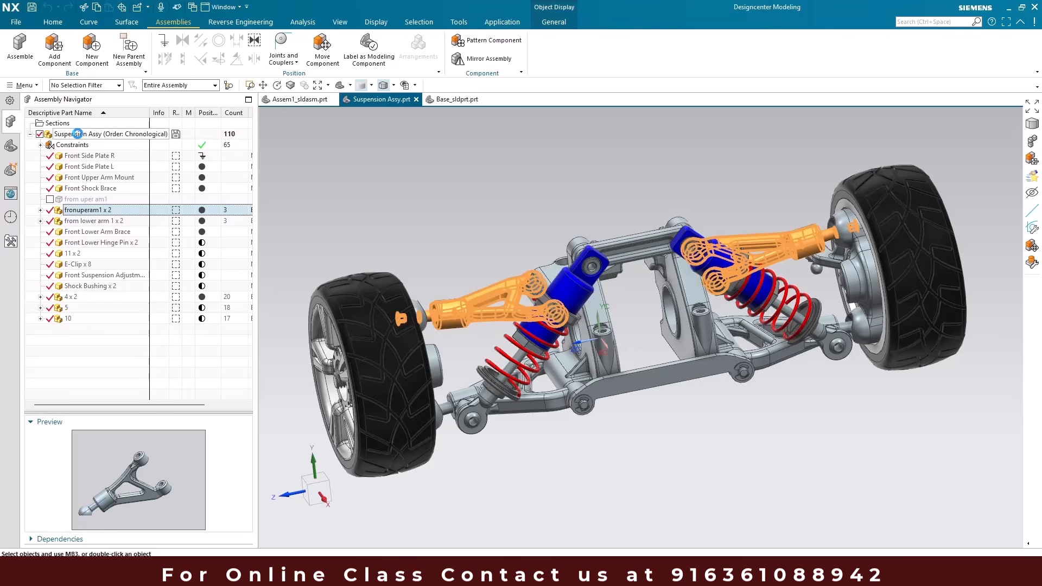
pyautogui.click(78, 211)
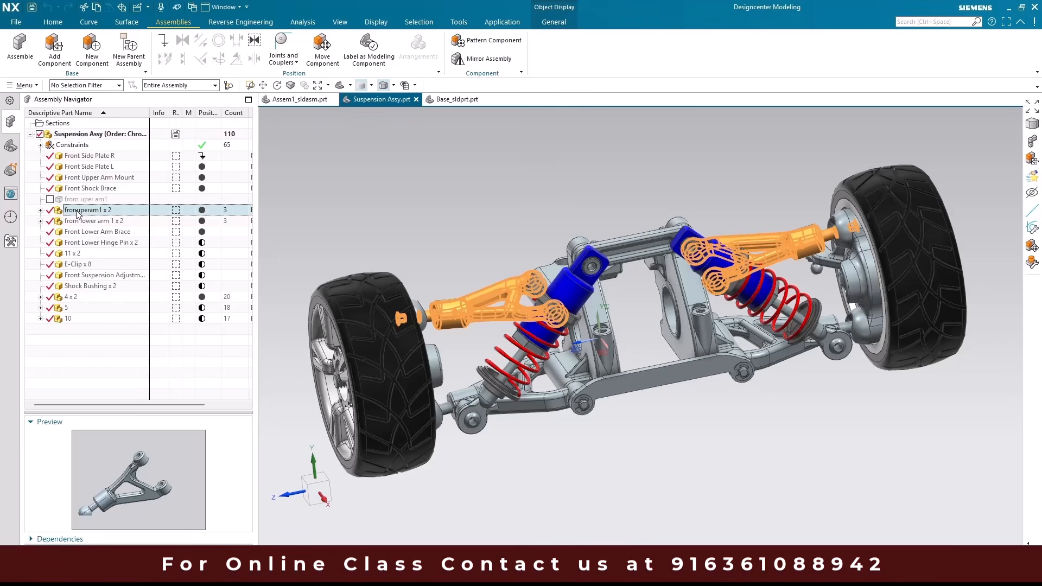
# - Examine the Front Upper Arm and Pillow Ball components inside the fronuperam1 subassembly, and collapse its node
pyautogui.click(41, 210)
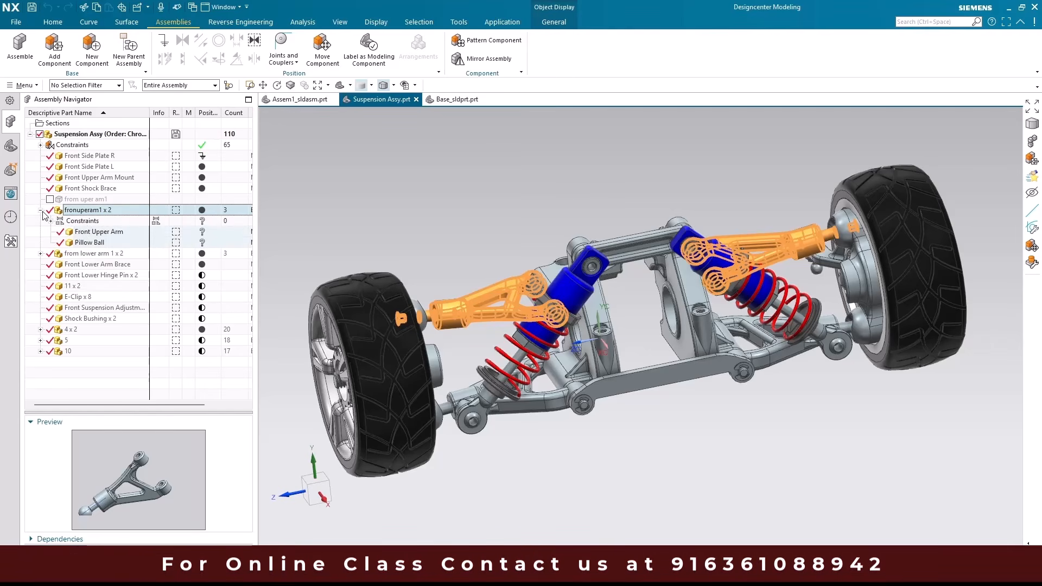
pyautogui.click(80, 233)
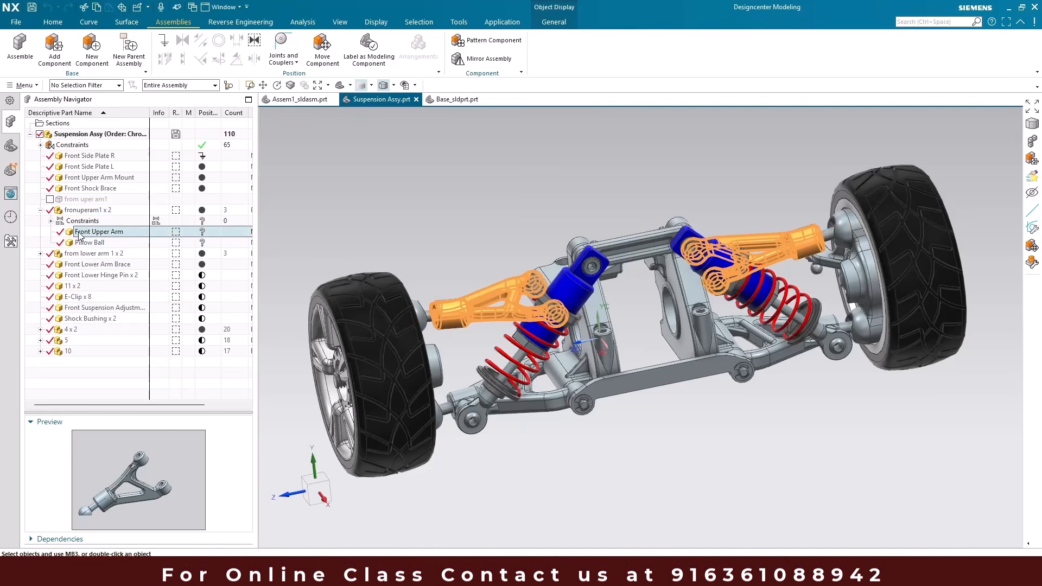
pyautogui.click(86, 243)
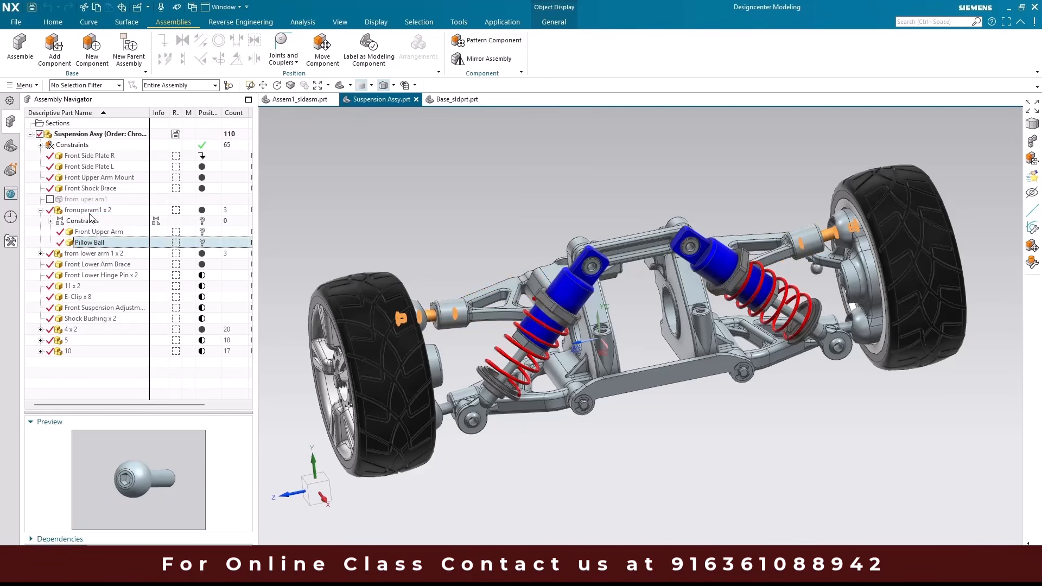
pyautogui.click(89, 213)
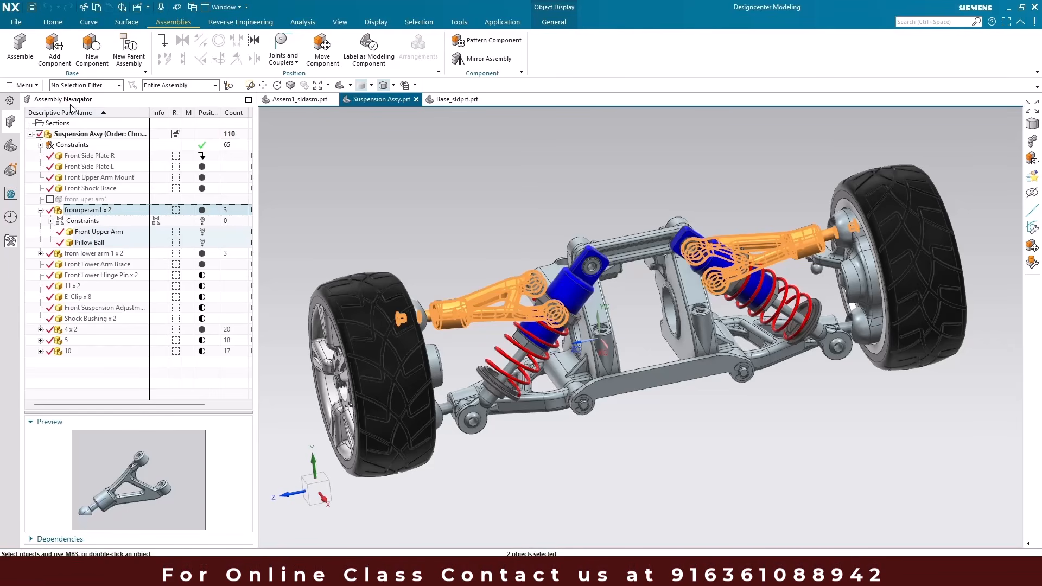
pyautogui.click(40, 210)
# - Widen the Assembly Navigator and add the Units column
pyautogui.moveTo(256, 258); pyautogui.dragTo(491, 258)
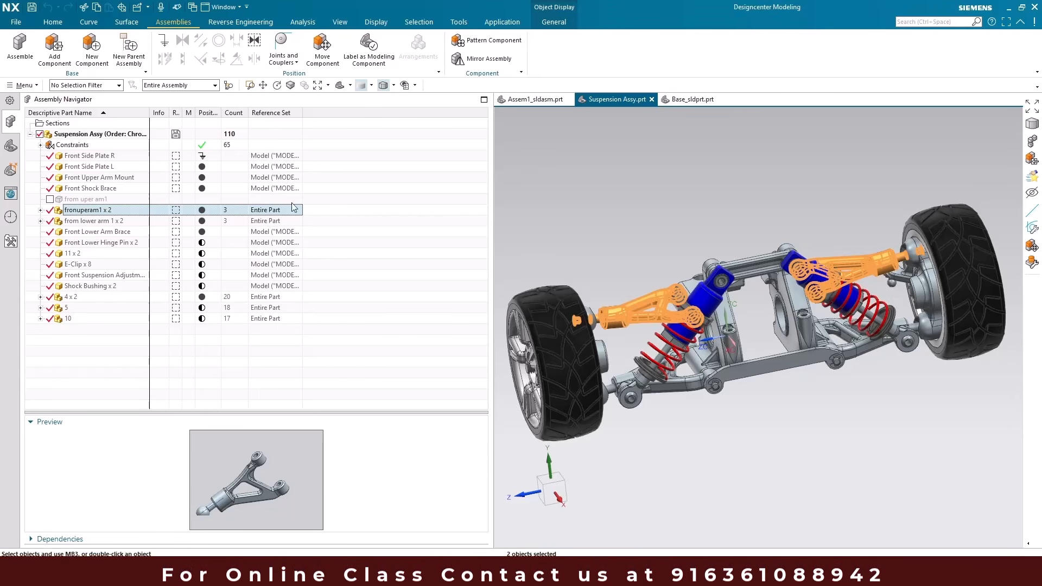
pyautogui.rightClick(319, 113)
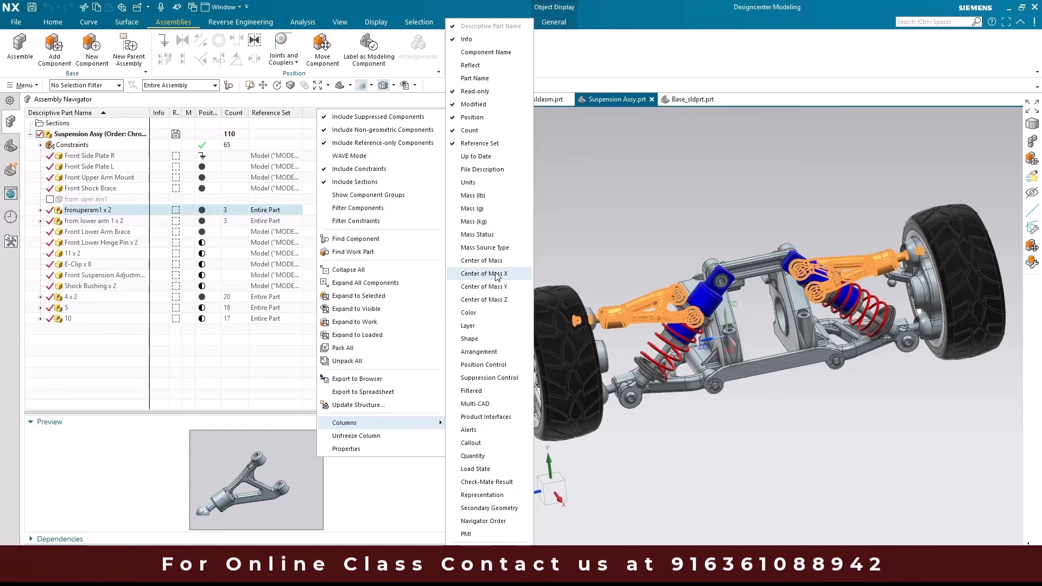
pyautogui.click(470, 183)
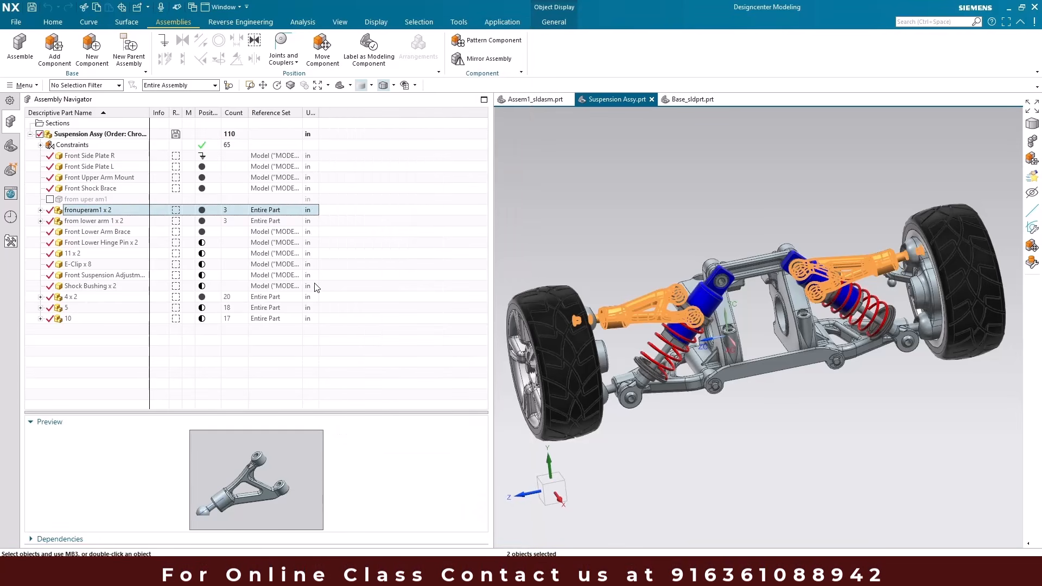
# - Add a custom attribute column named part number to the Assembly Navigator through its column configuration
pyautogui.rightClick(344, 114)
pyautogui.moveTo(371, 426)
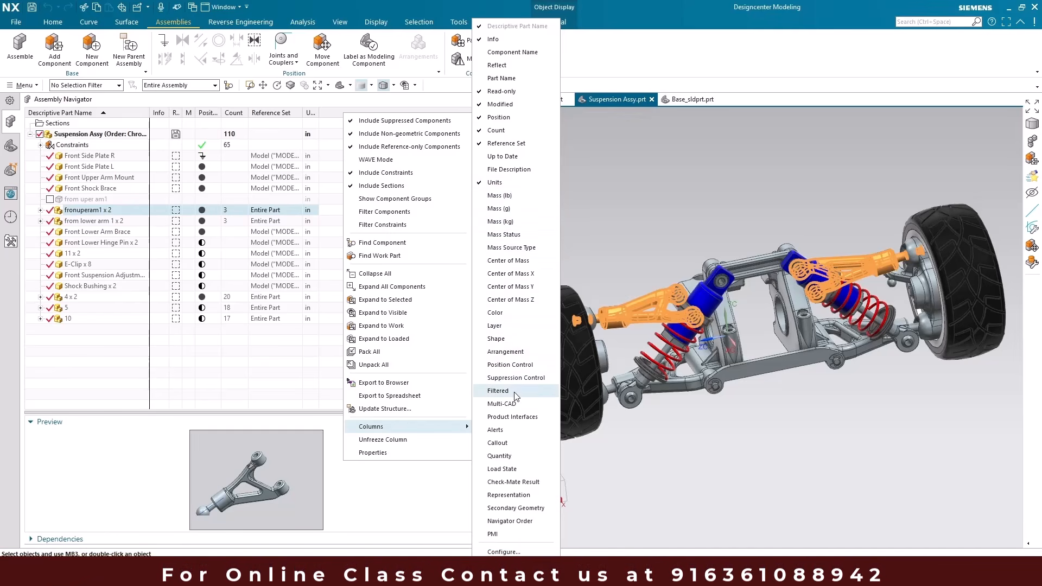
pyautogui.click(513, 552)
pyautogui.click(162, 276)
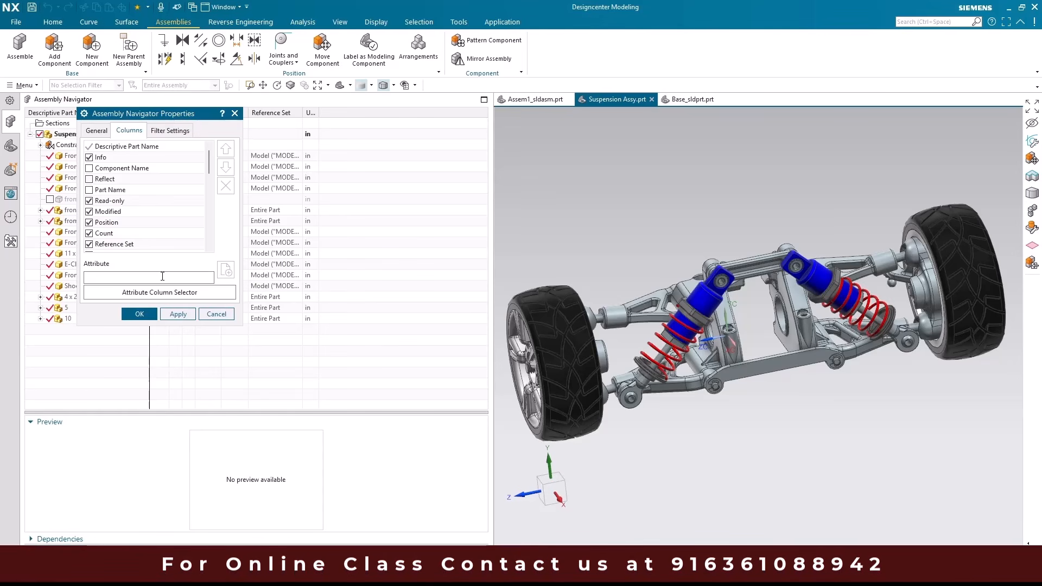
pyautogui.write('part ')
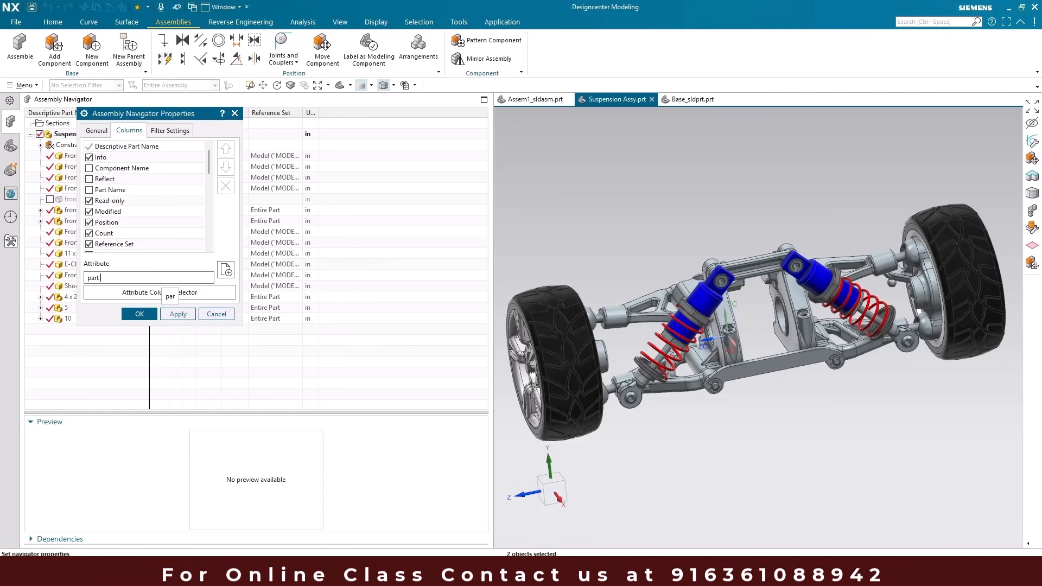
pyautogui.write('number')
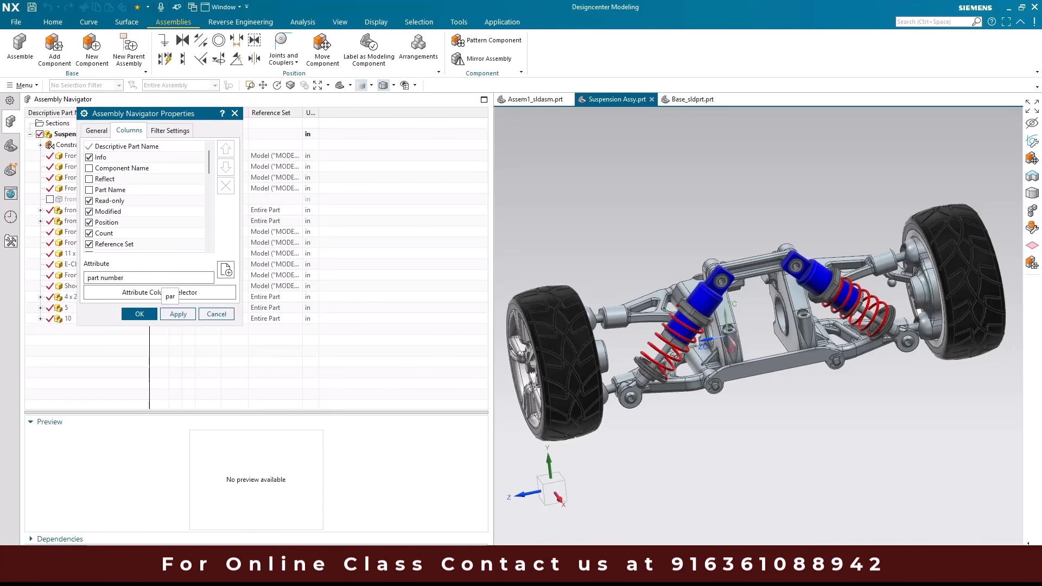
pyautogui.click(226, 270)
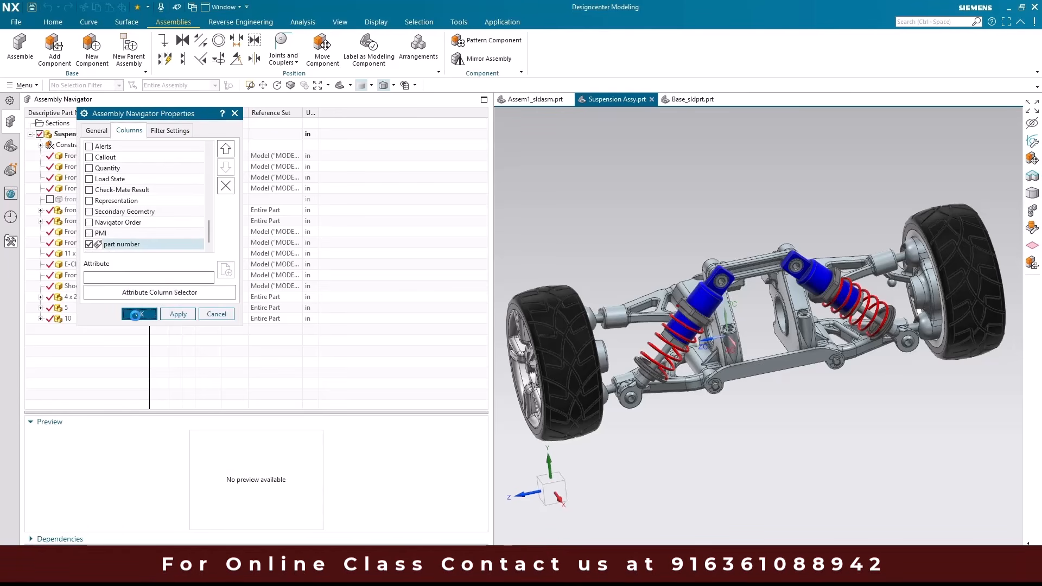
pyautogui.click(140, 315)
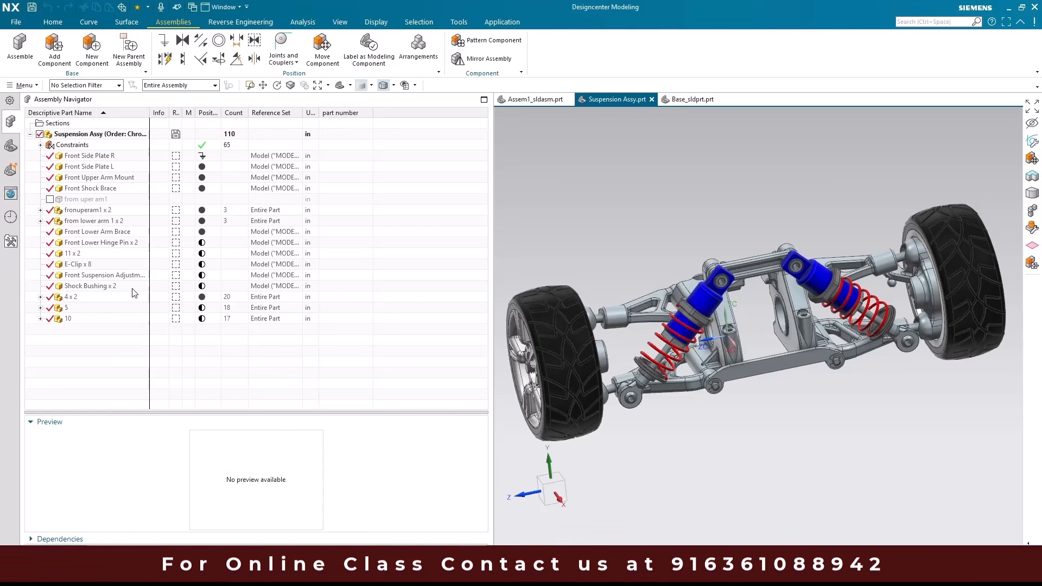
# - Unpack the fronuperam1 x 2 node and highlight each of its two instances in the model
pyautogui.click(89, 210)
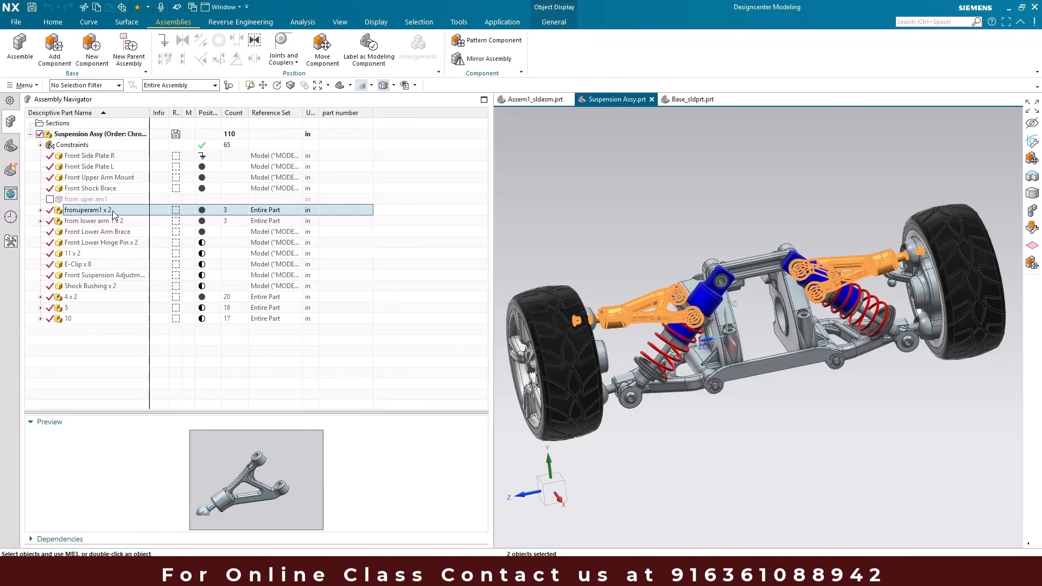
pyautogui.rightClick(112, 211)
pyautogui.click(124, 218)
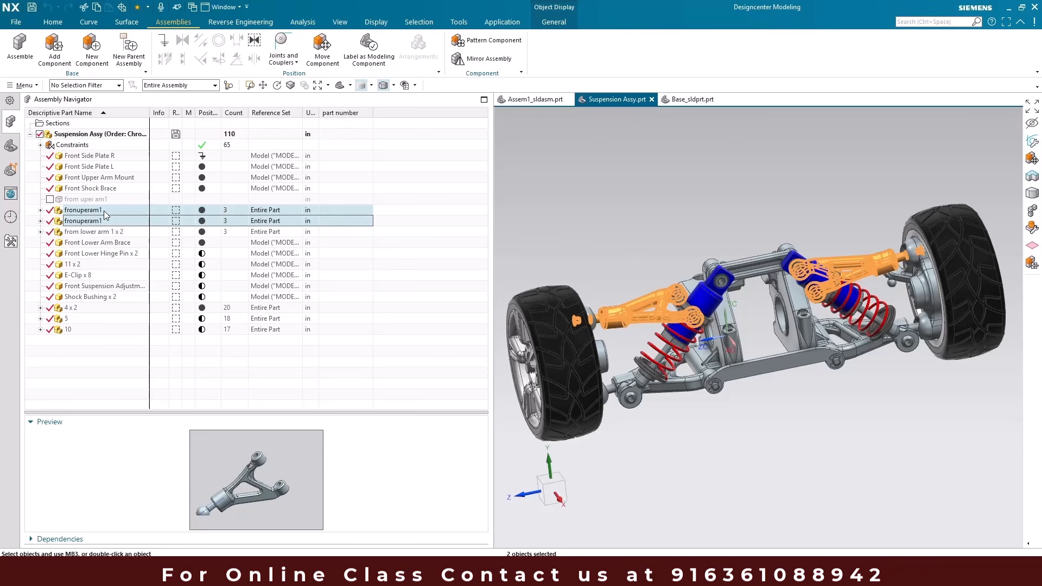
pyautogui.click(106, 222)
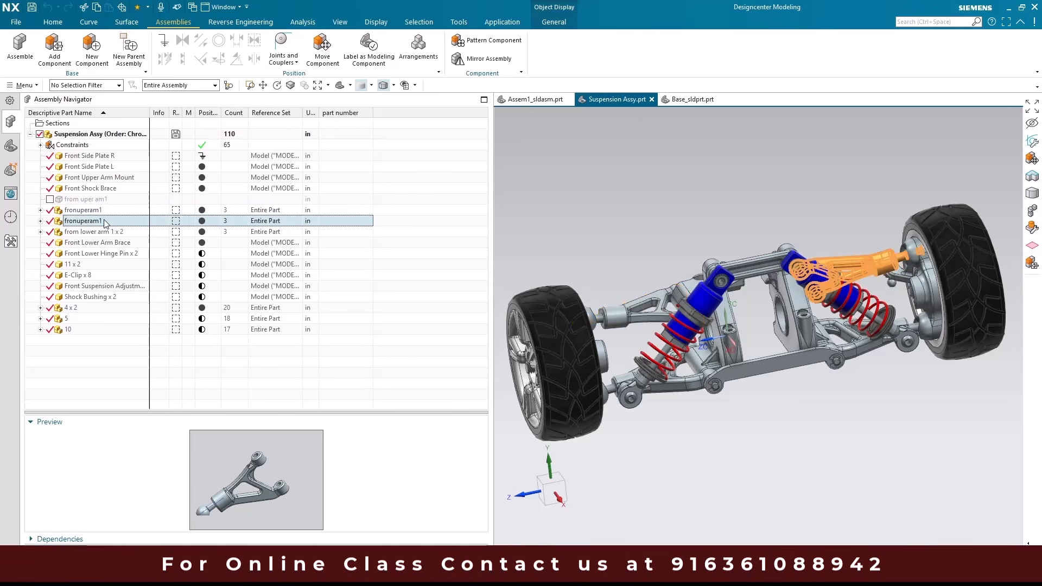
pyautogui.click(108, 212)
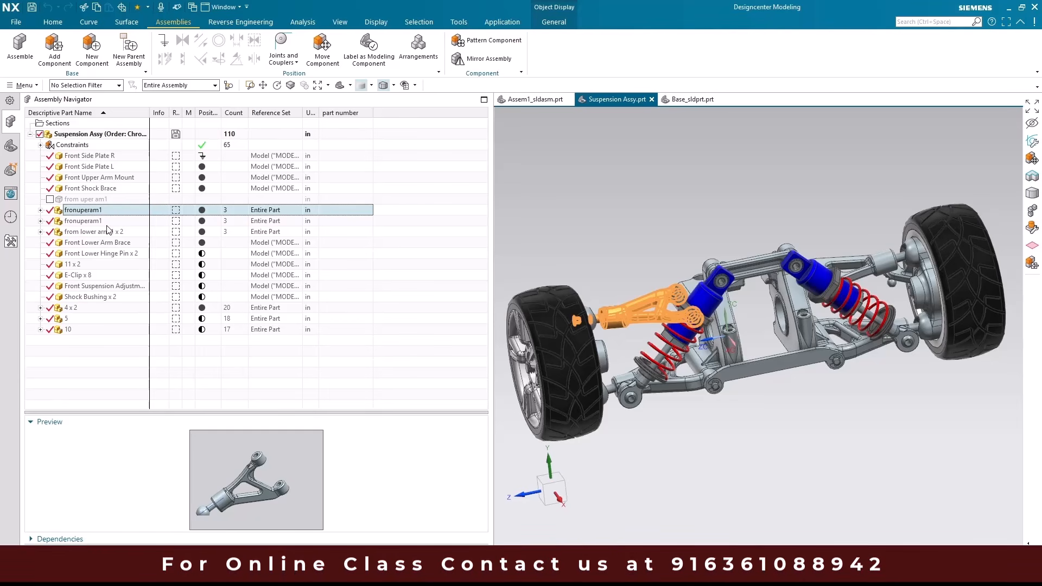
# - Highlight the packed lower arm and Front Lower Hinge Pin nodes, unpack all components, and inspect one E-Clip instance
pyautogui.click(114, 233)
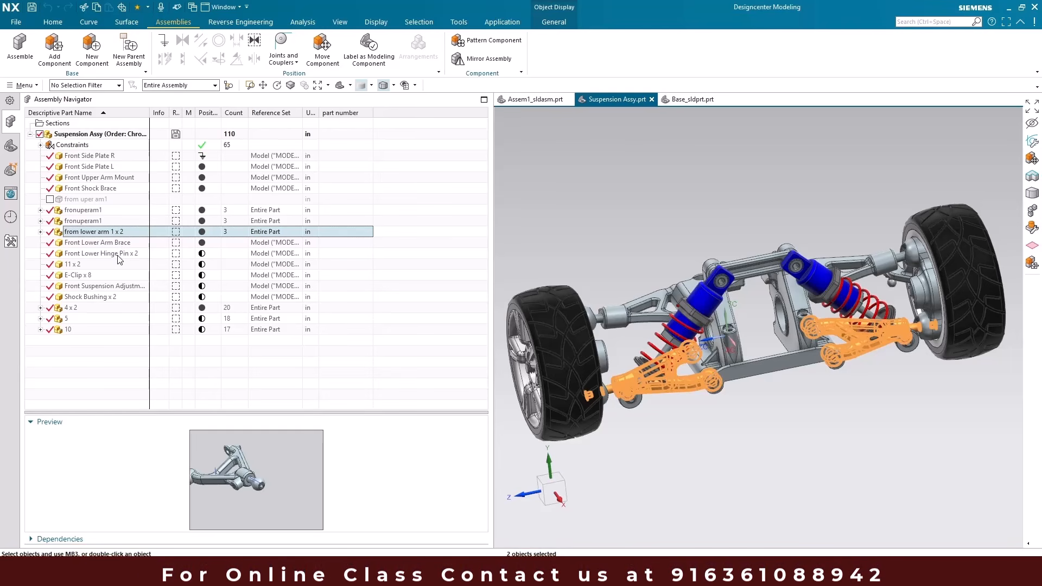
pyautogui.click(118, 254)
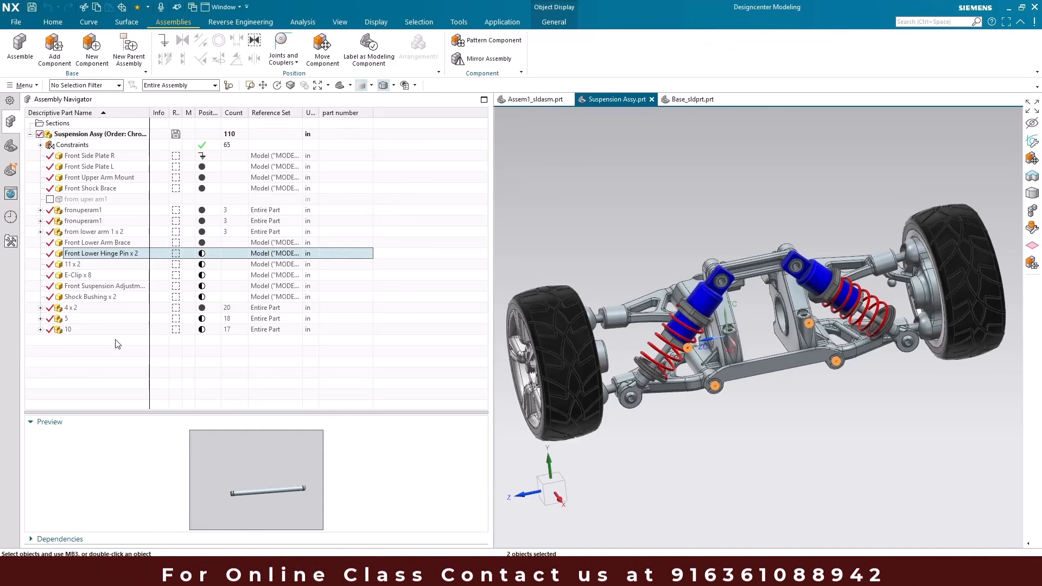
pyautogui.rightClick(94, 358)
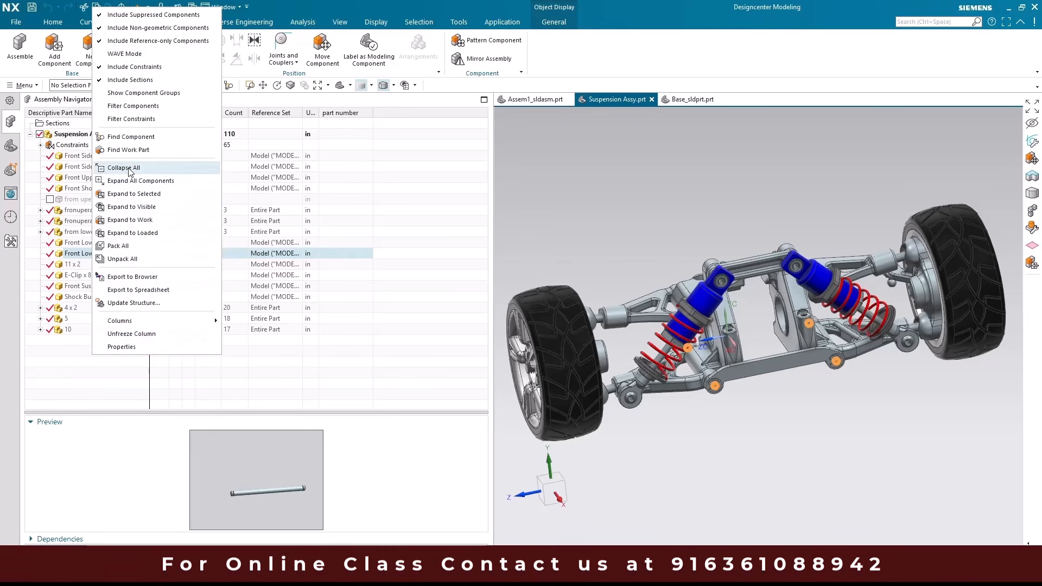
pyautogui.click(138, 259)
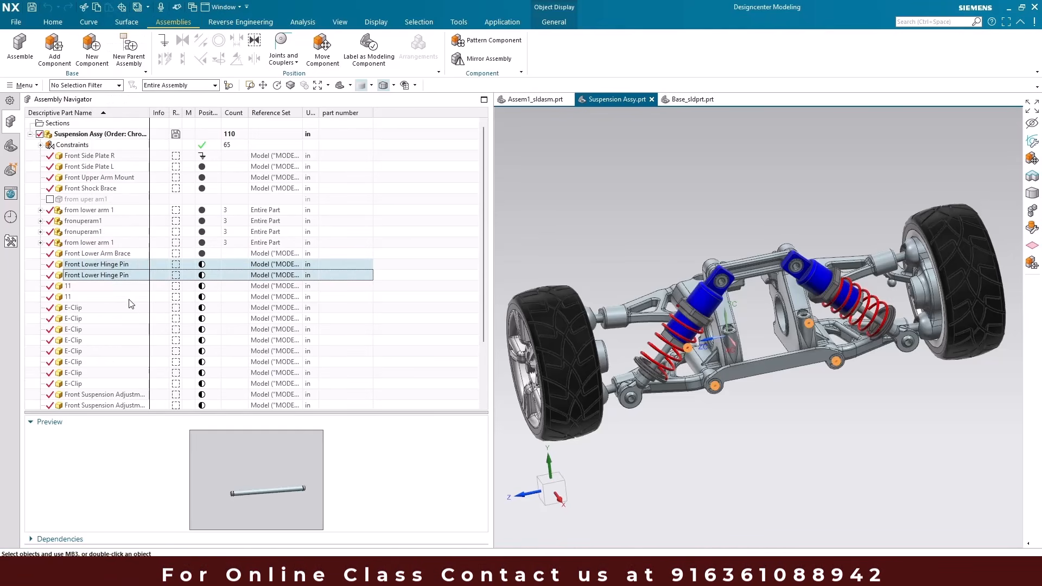
pyautogui.scroll(-3, 125, 287)
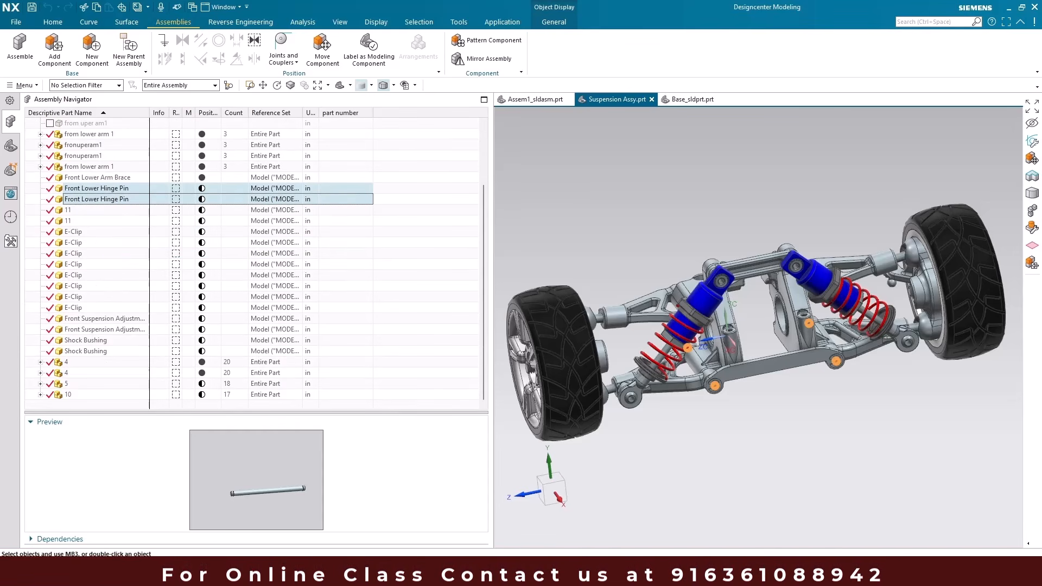
pyautogui.click(207, 253)
pyautogui.scroll(3, 209, 216)
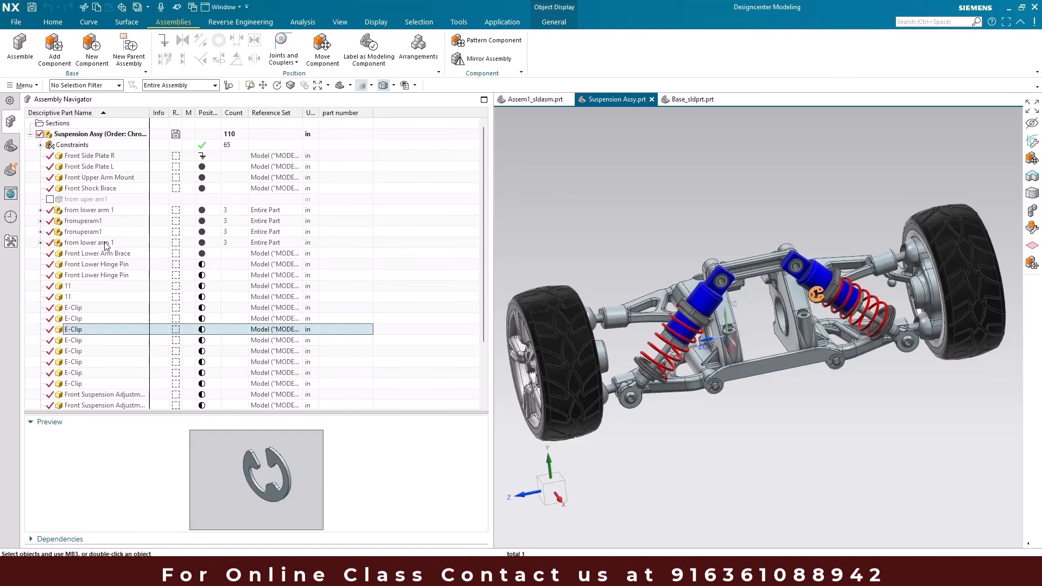
# - Open the first fronuperam1 subassembly in its own window, view its components, and close that window
pyautogui.click(95, 222)
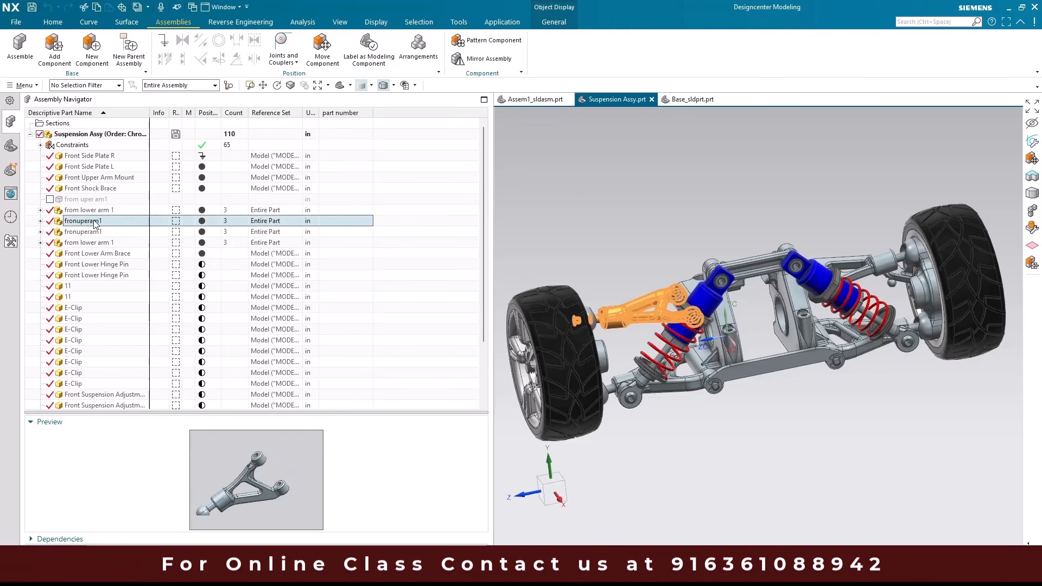
pyautogui.rightClick(96, 223)
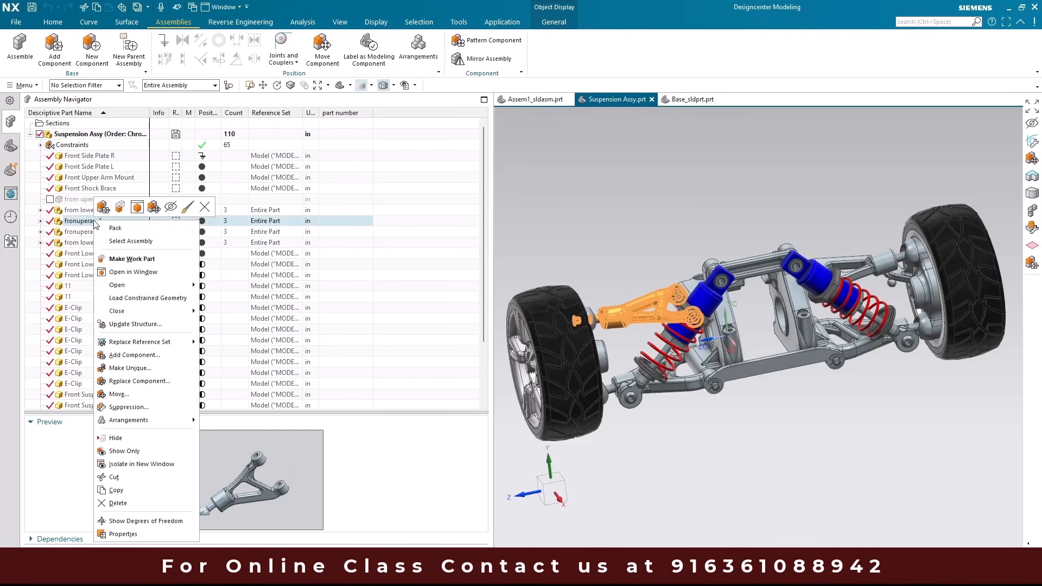
pyautogui.click(132, 272)
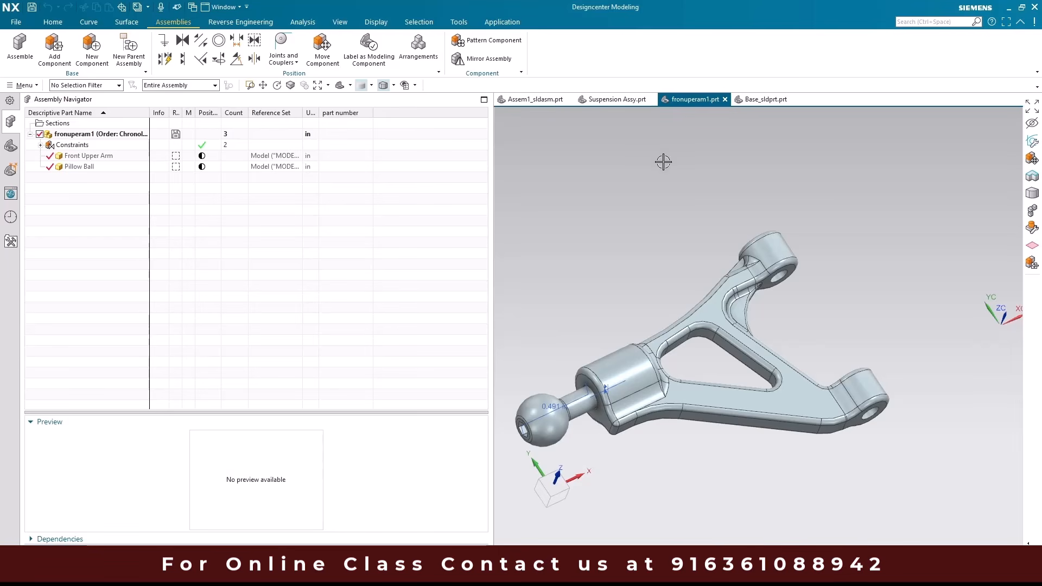
pyautogui.click(725, 101)
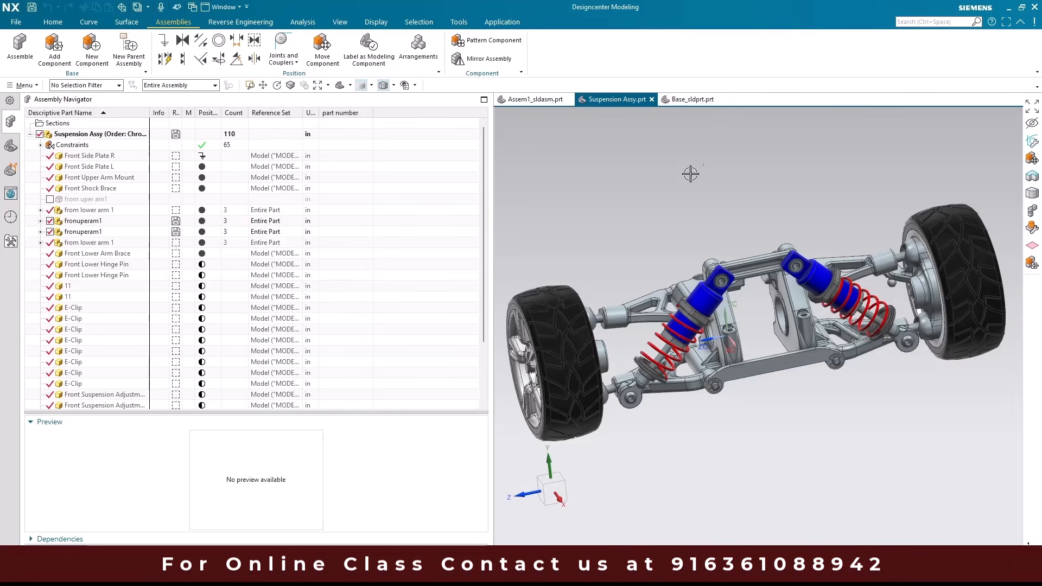
# - Highlight the first fronuperam1 instance, narrow the Assembly Navigator slightly, and widen its Read-only column
pyautogui.click(95, 224)
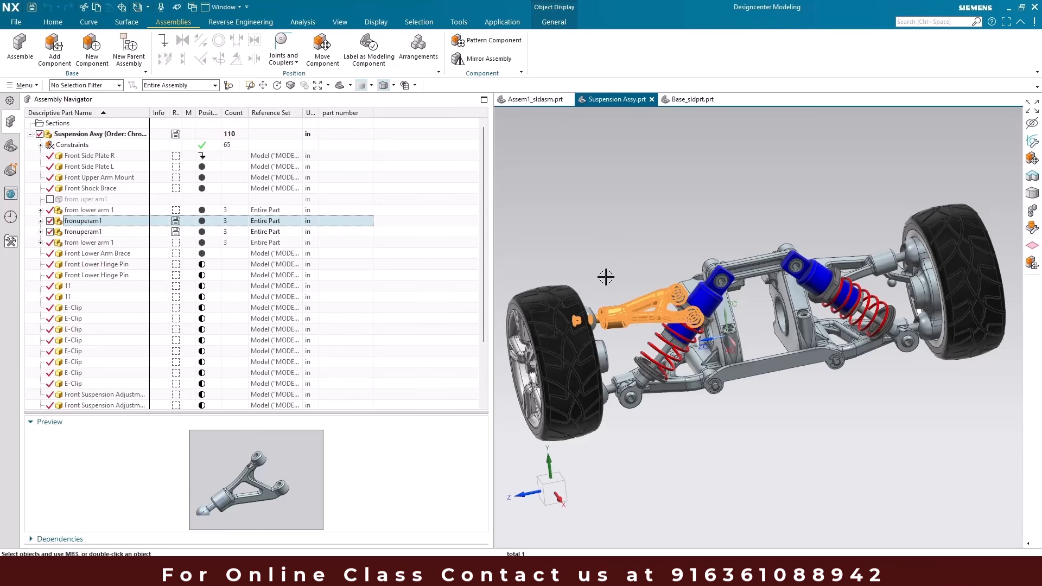
pyautogui.moveTo(491, 199); pyautogui.dragTo(455, 199)
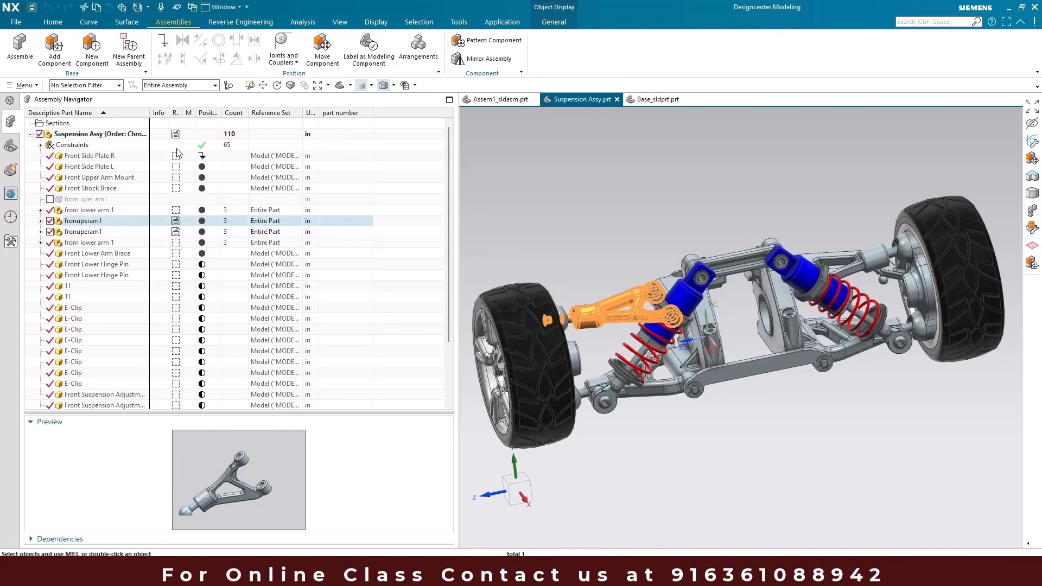
pyautogui.moveTo(180, 114); pyautogui.dragTo(188, 116)
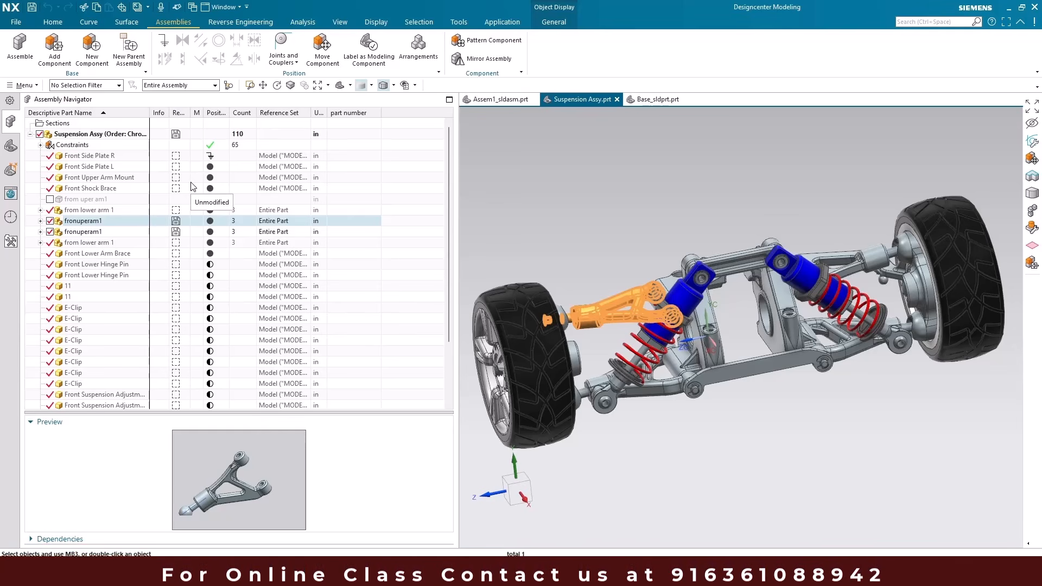
# - Open Front Upper Arm Mount in its own window and review its feature history in the Part Navigator
pyautogui.click(123, 179)
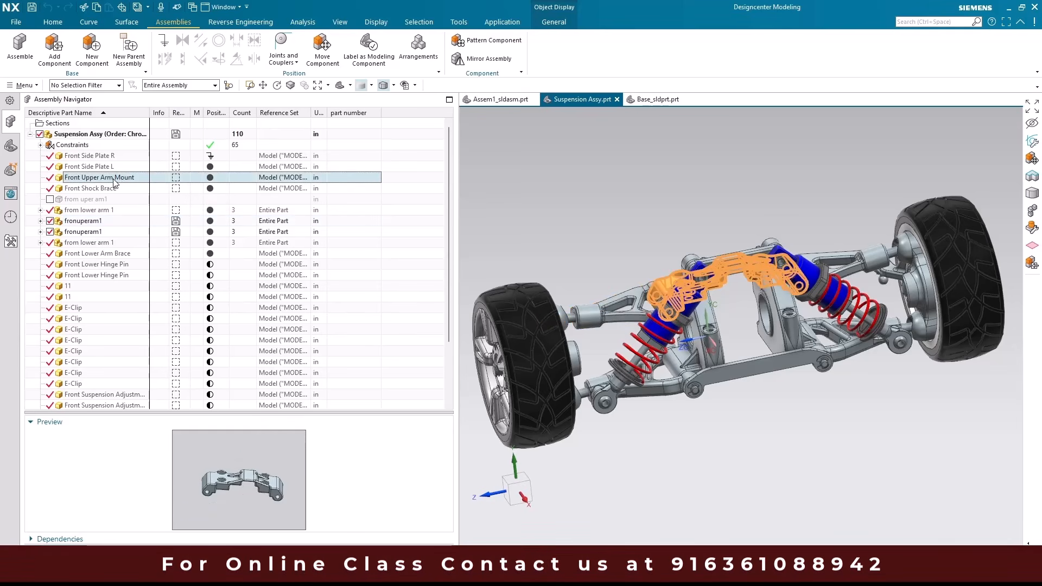
pyautogui.rightClick(113, 180)
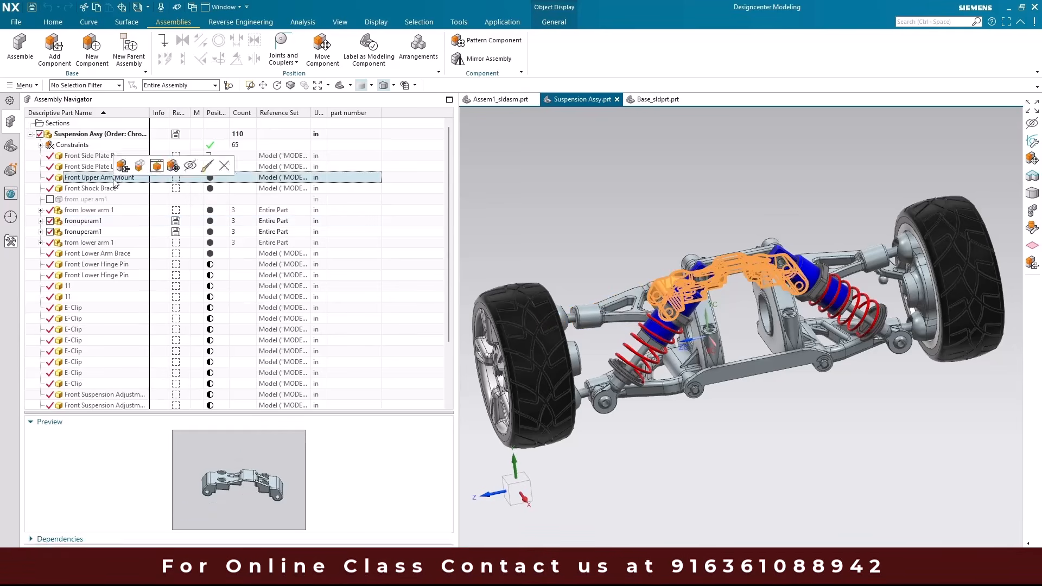
pyautogui.click(154, 167)
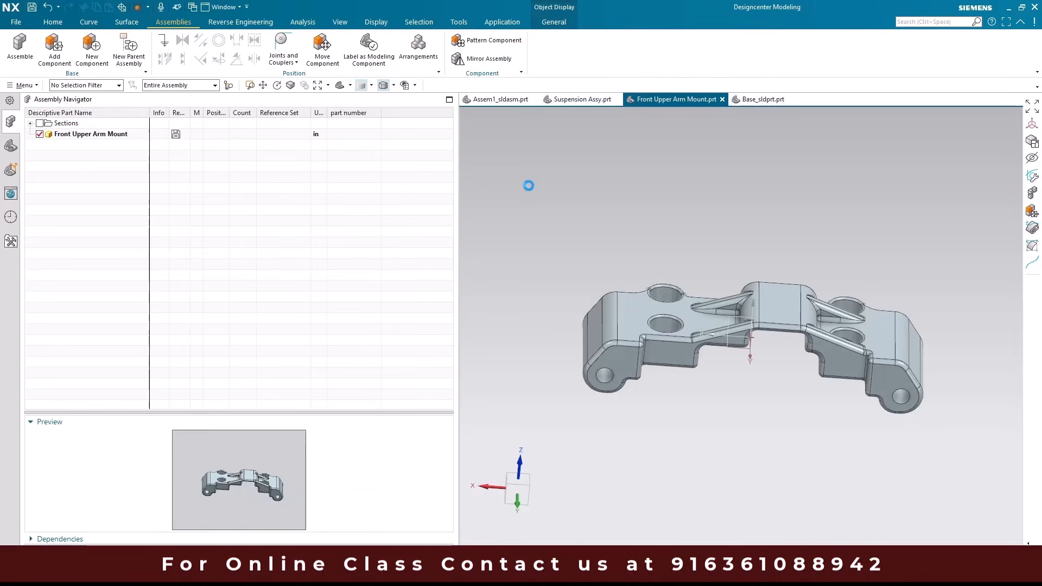
pyautogui.click(11, 146)
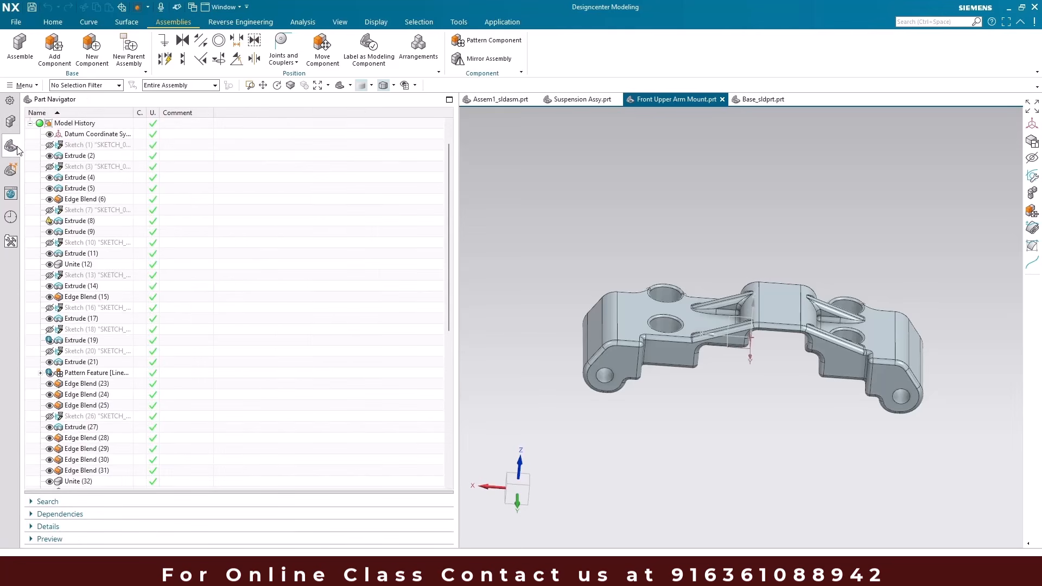
pyautogui.rightClick(85, 233)
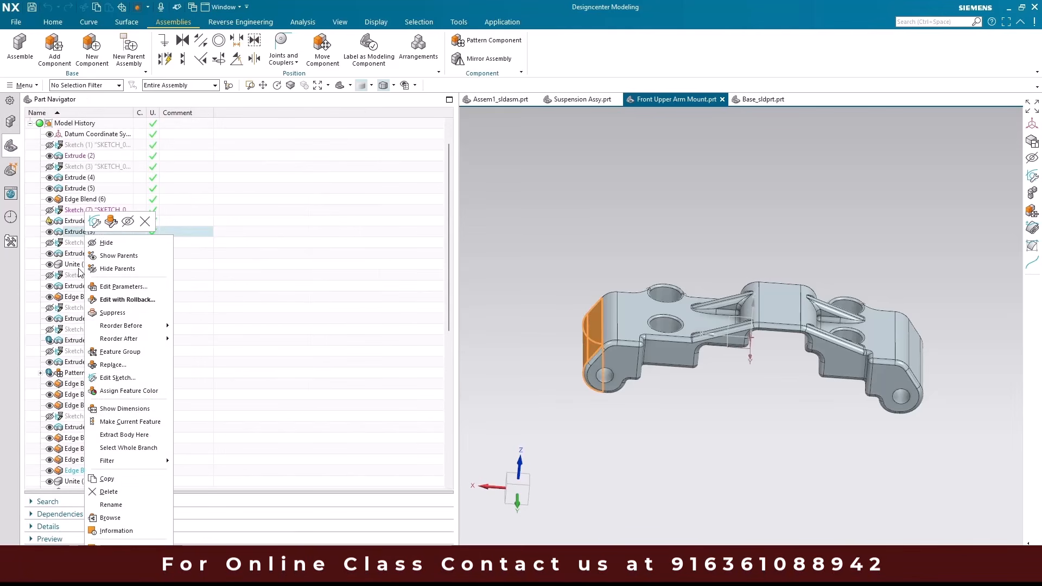
pyautogui.scroll(-9, 71, 324)
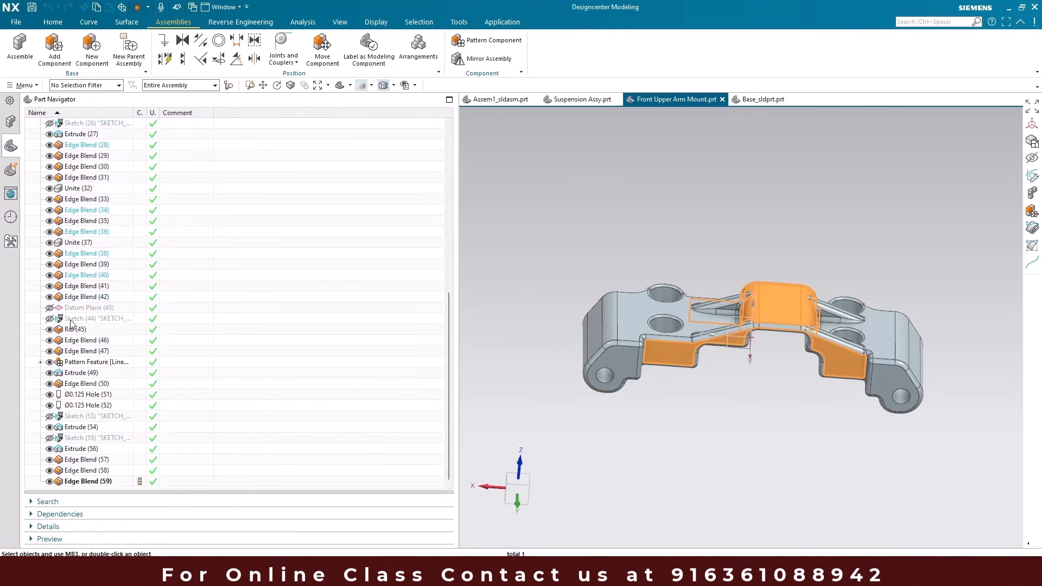
# - Create a point in the empty space beside the arm mount at about X 1.29, Y -1.95, Z 0 in
pyautogui.click(87, 25)
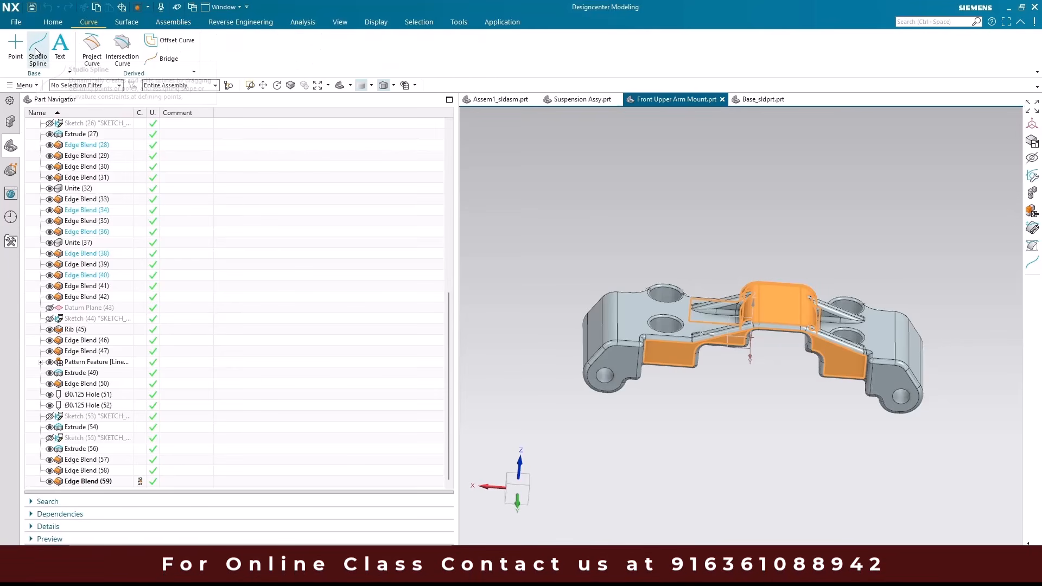
pyautogui.click(569, 188)
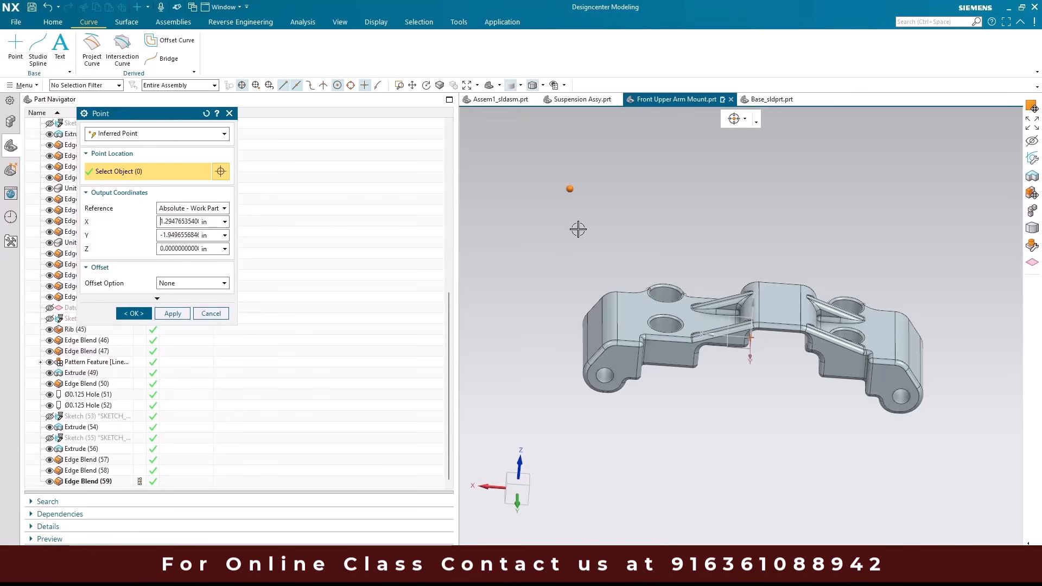
pyautogui.click(133, 313)
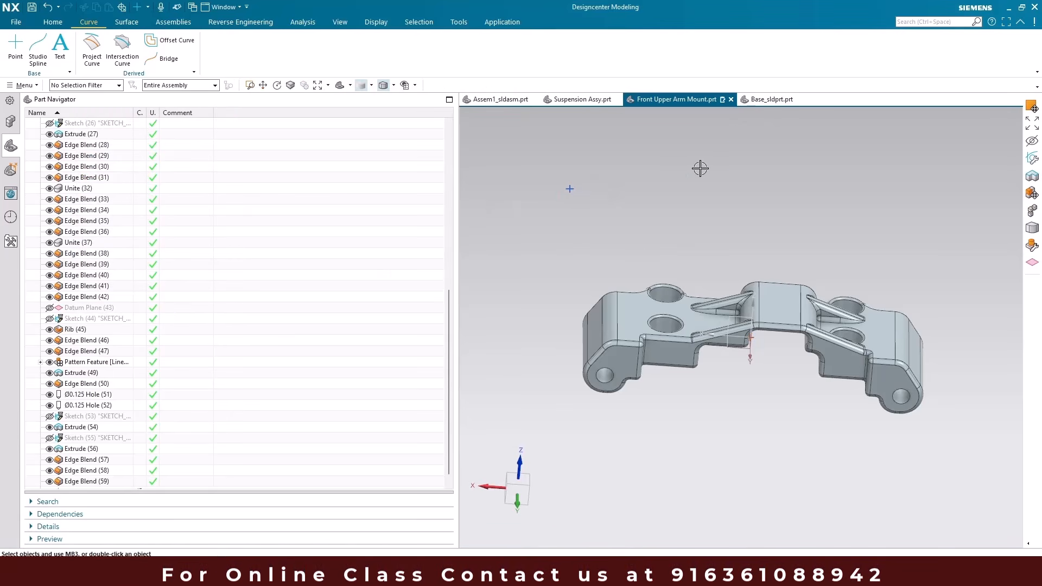
# - Close the Front Upper Arm Mount window, return to the Assembly Navigator, and check that part's Modified status
pyautogui.click(730, 99)
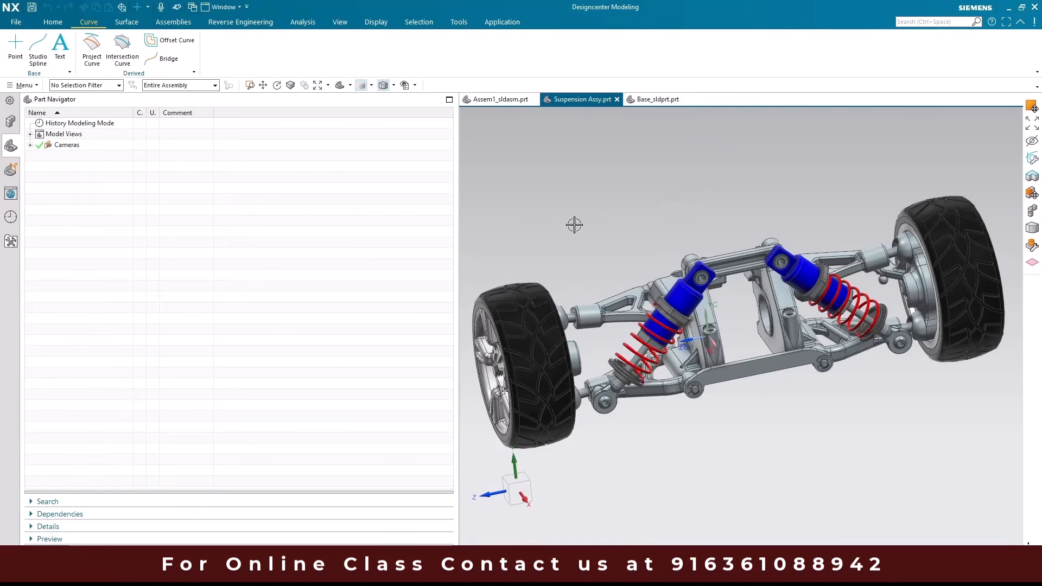
pyautogui.click(11, 121)
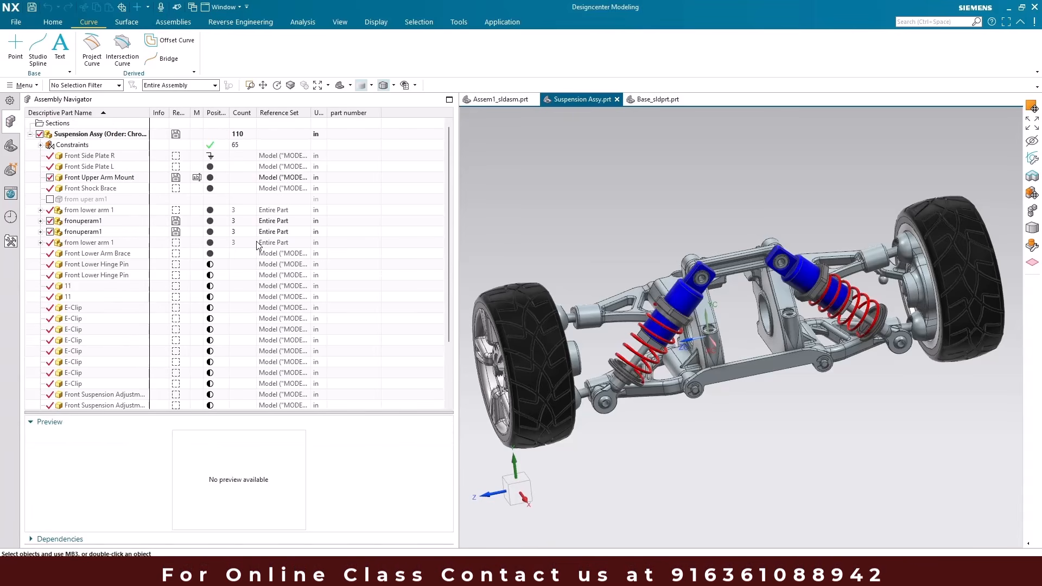
pyautogui.click(103, 179)
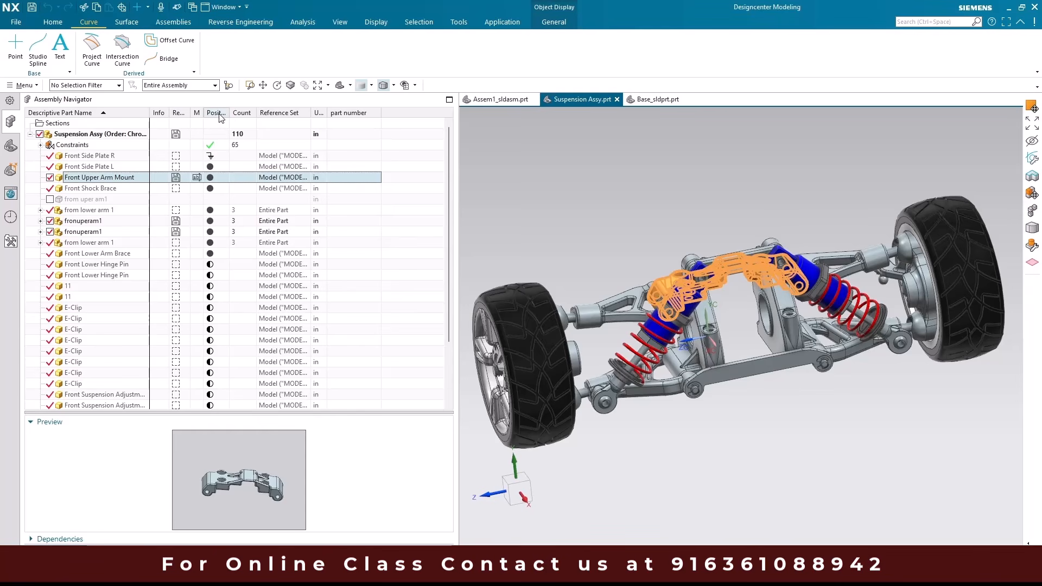
# - Widen the Assembly Navigator's Position column, check the components' constraint status indicators, and clear the current selection
pyautogui.moveTo(225, 112); pyautogui.dragTo(238, 112)
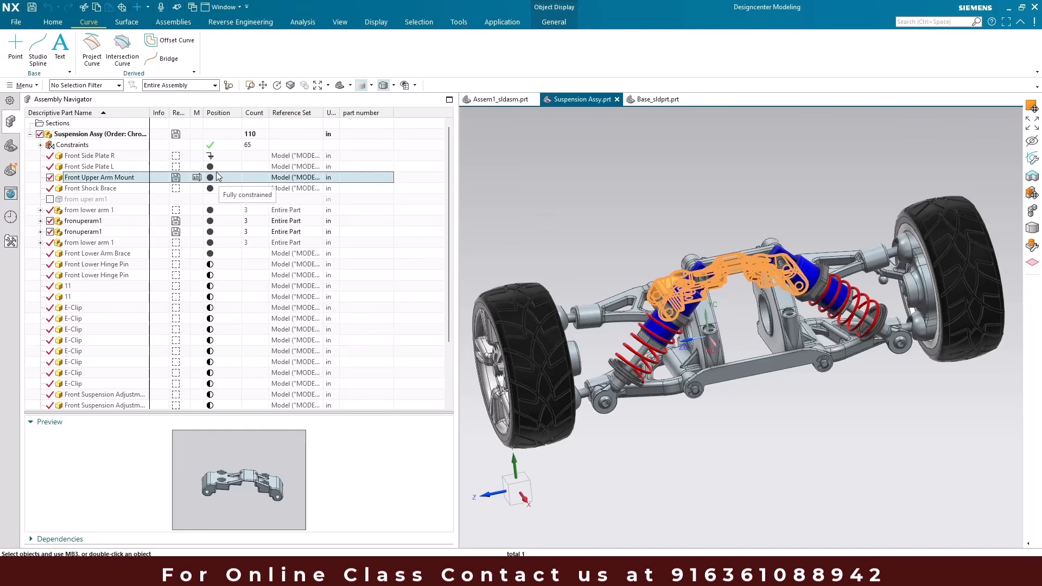
pyautogui.moveTo(213, 181)
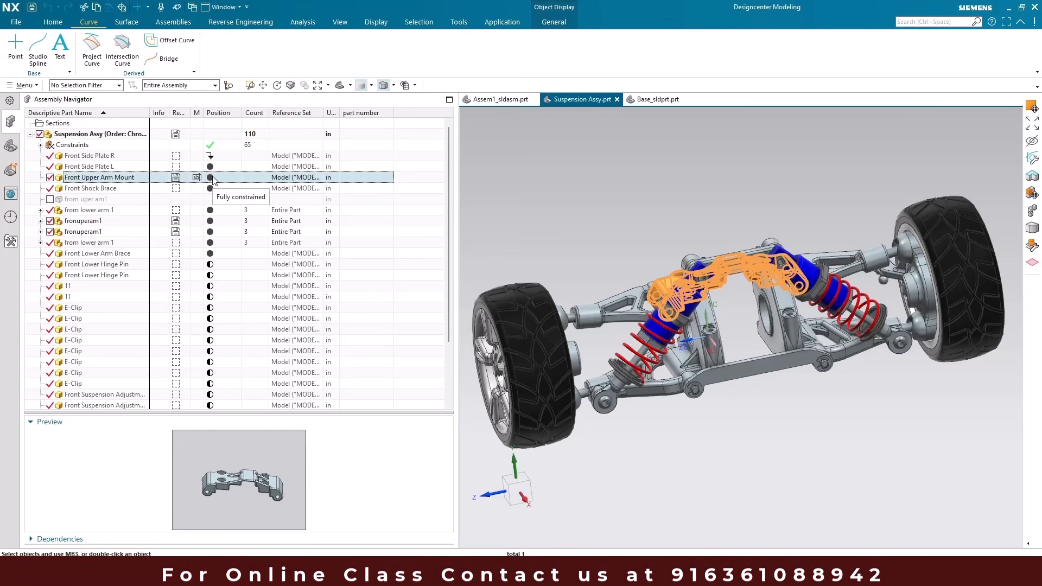
pyautogui.moveTo(213, 266)
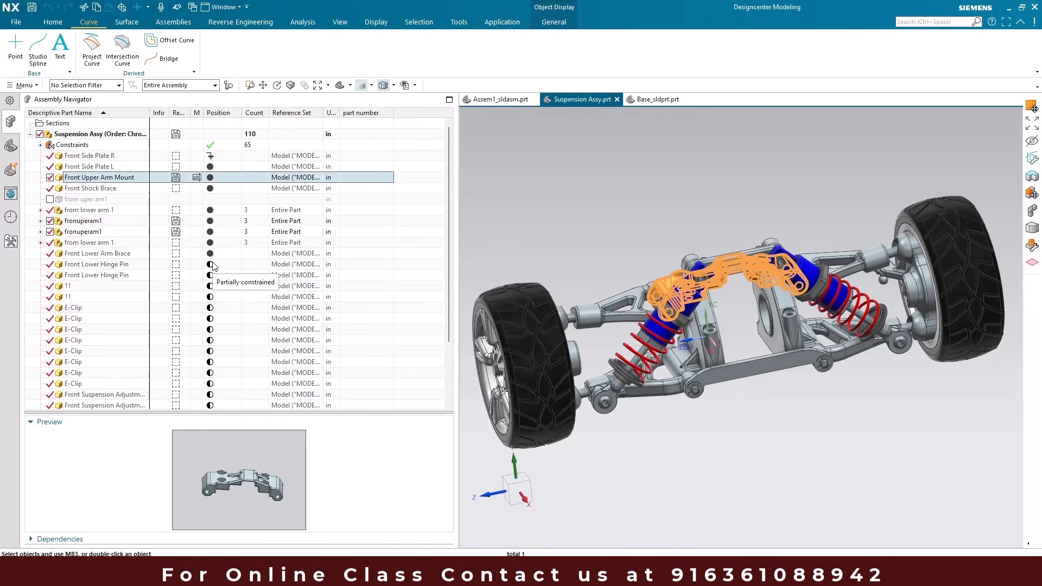
pyautogui.scroll(-3, 213, 266)
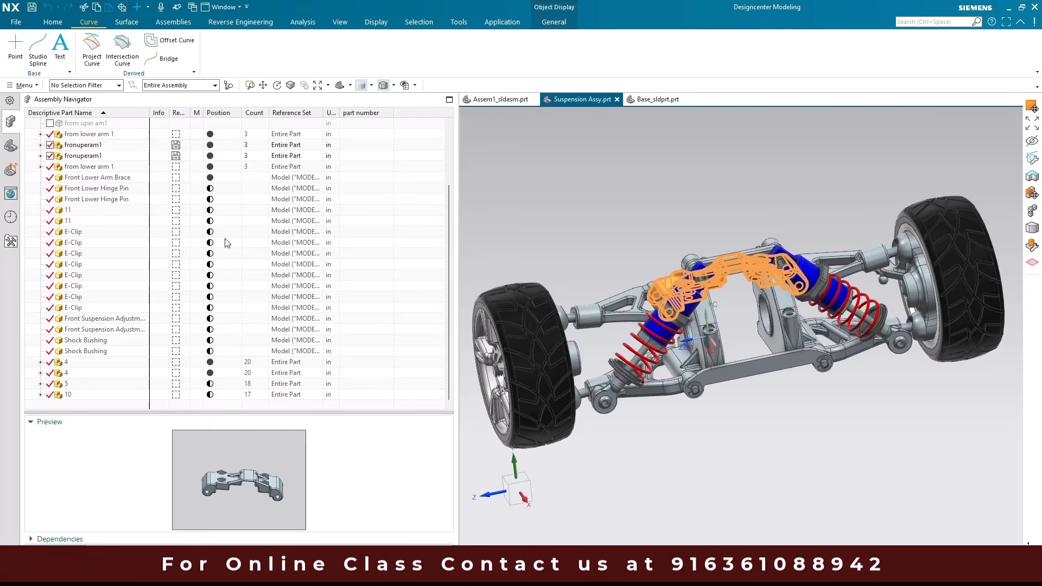
pyautogui.scroll(3, 225, 242)
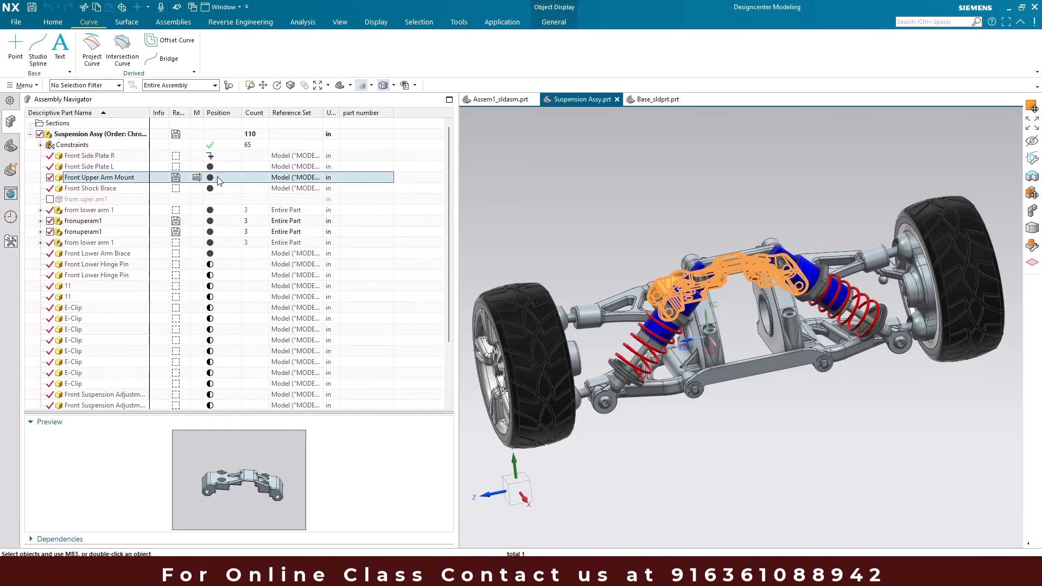
pyautogui.moveTo(214, 159)
pyautogui.press('Escape')
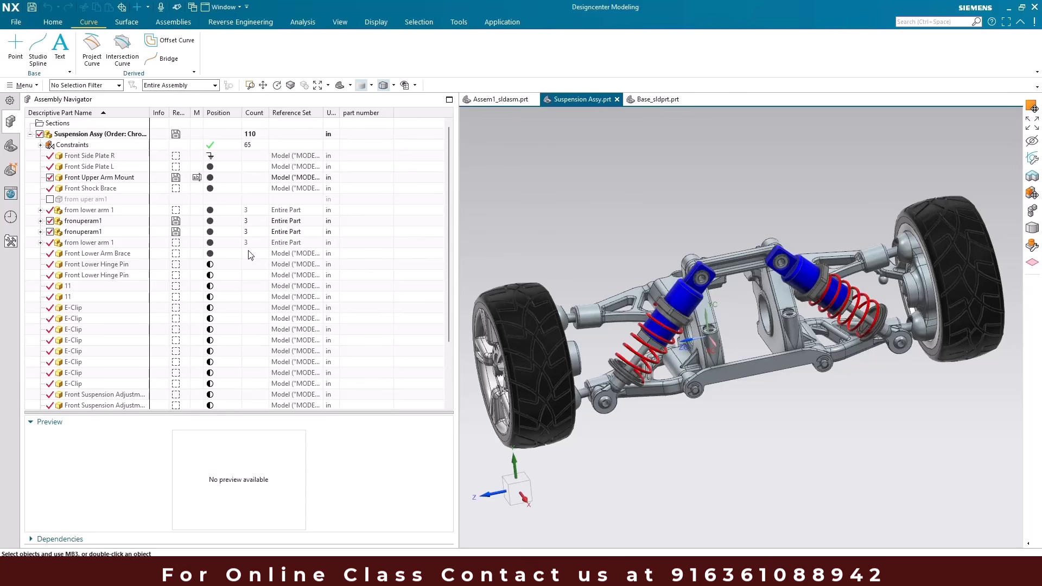
# - Compare the Count column for Suspension Assy and the first from lower arm 1, expanding that subassembly to inspect its members and collapsing it again
pyautogui.click(251, 139)
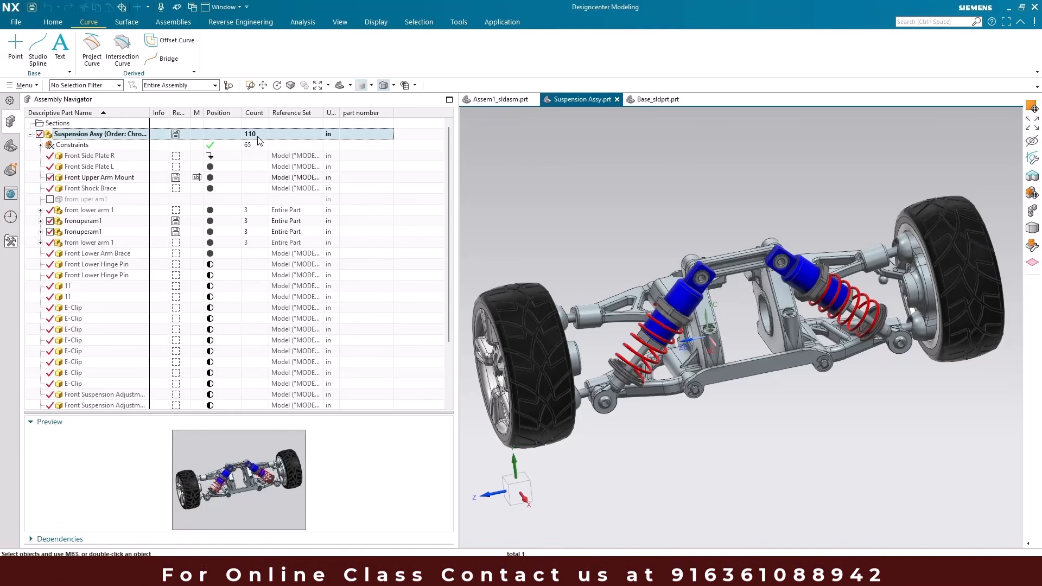
pyautogui.click(234, 212)
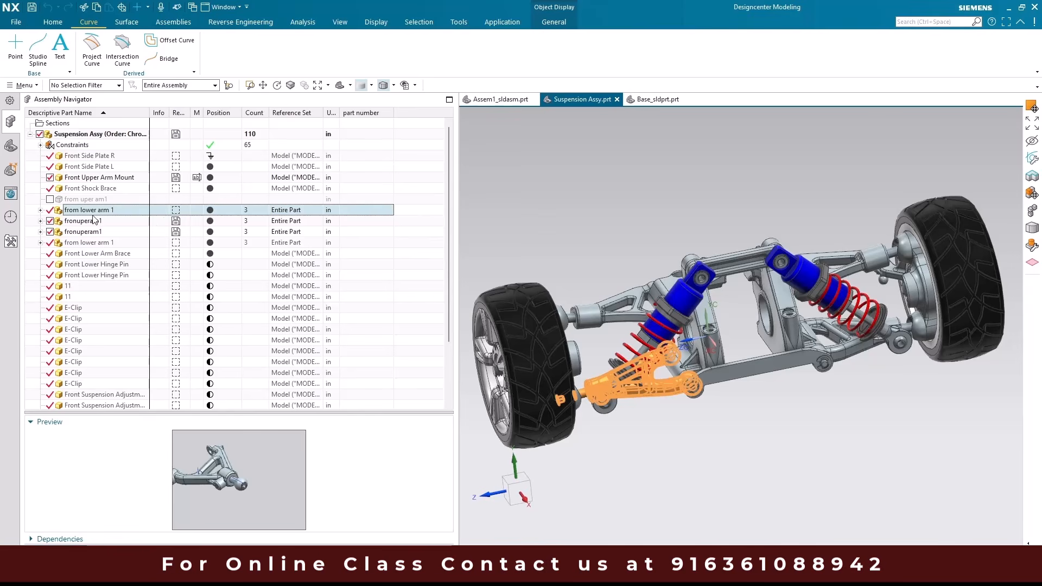
pyautogui.click(40, 210)
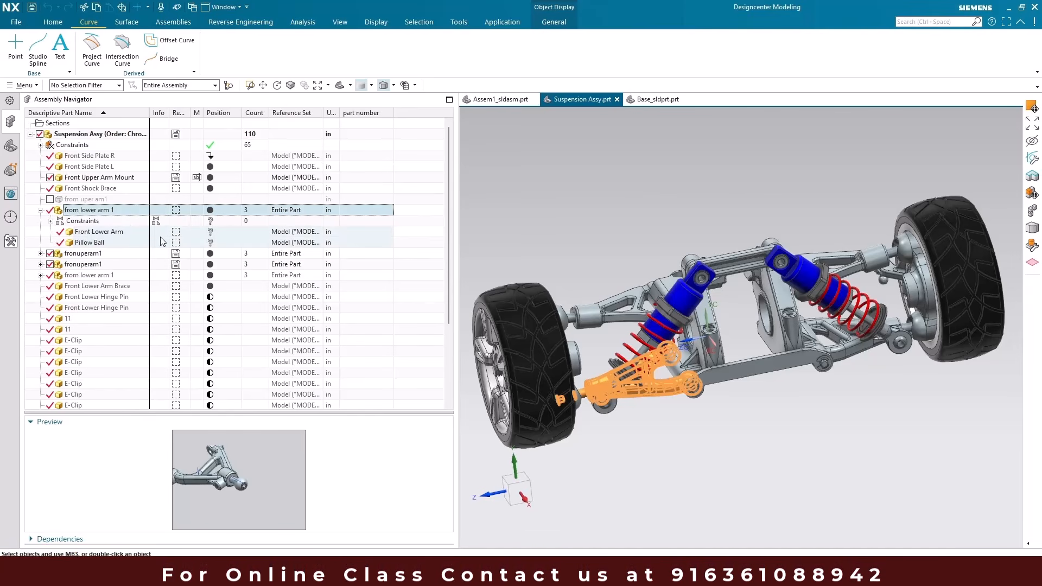
pyautogui.click(109, 243)
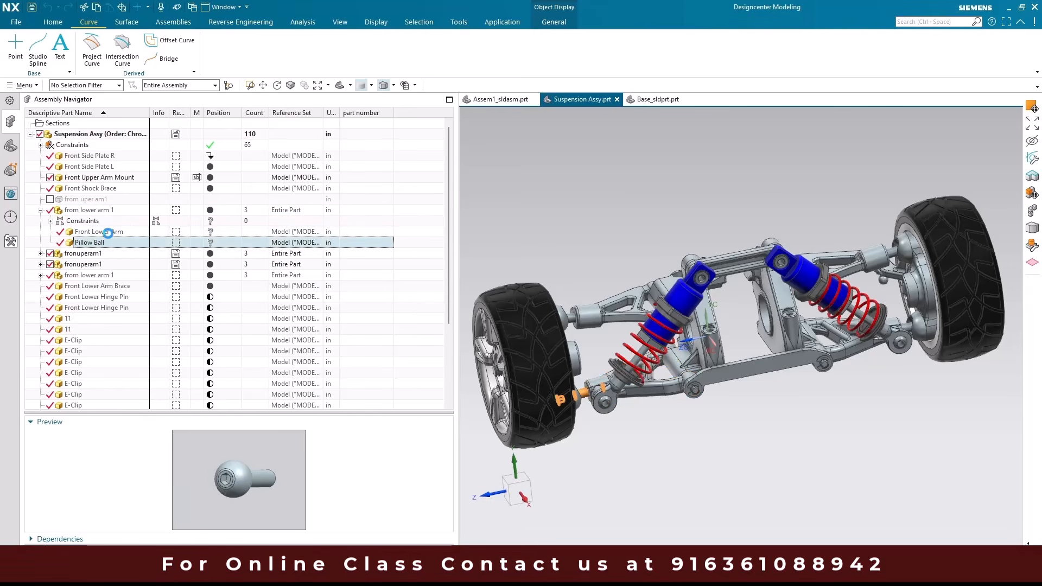
pyautogui.click(108, 232)
pyautogui.click(111, 210)
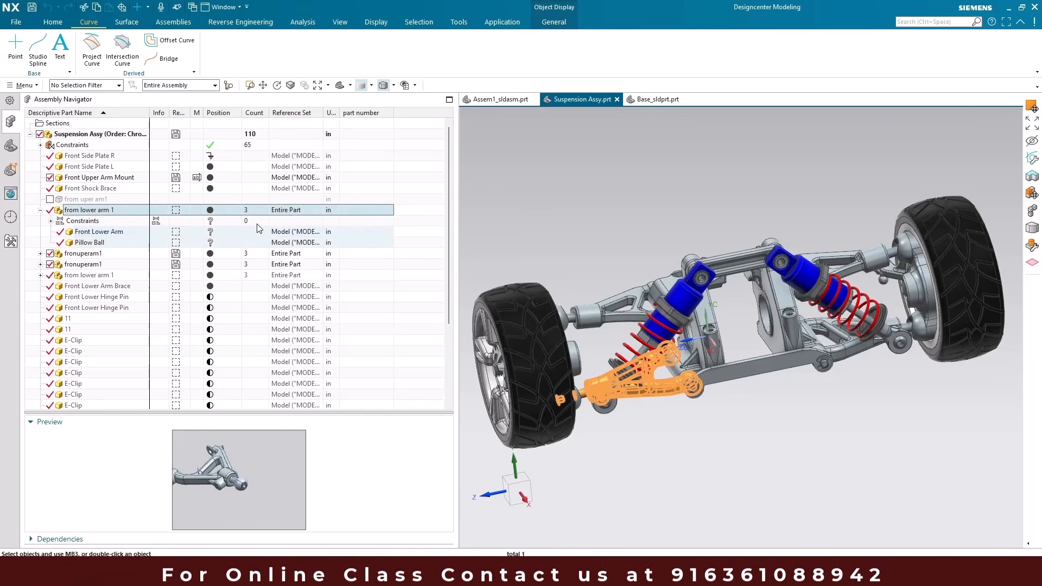
pyautogui.click(41, 210)
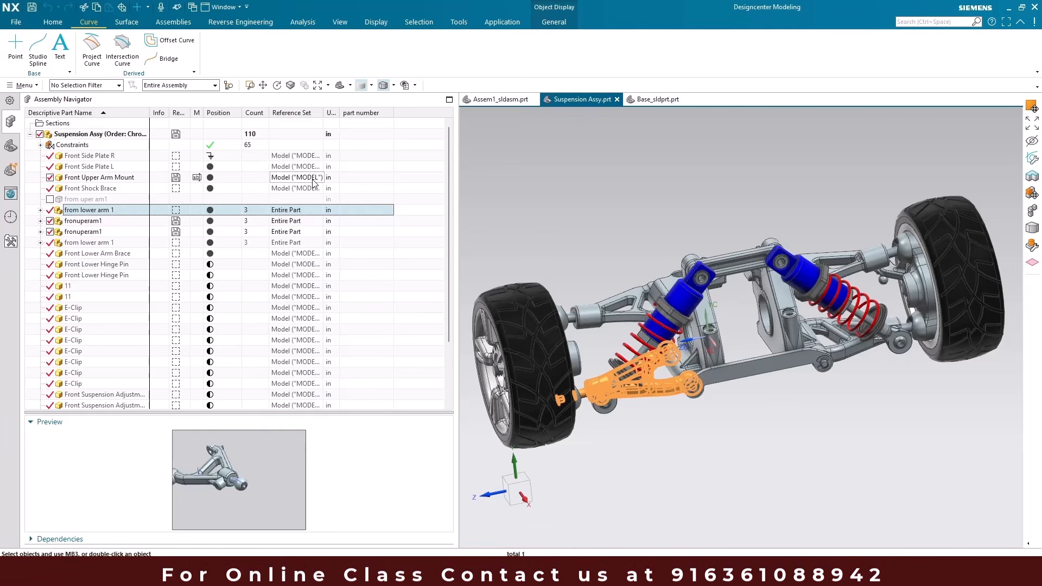
# - Fit the Units column to its heading and check the units listed for the components
pyautogui.doubleClick(341, 113)
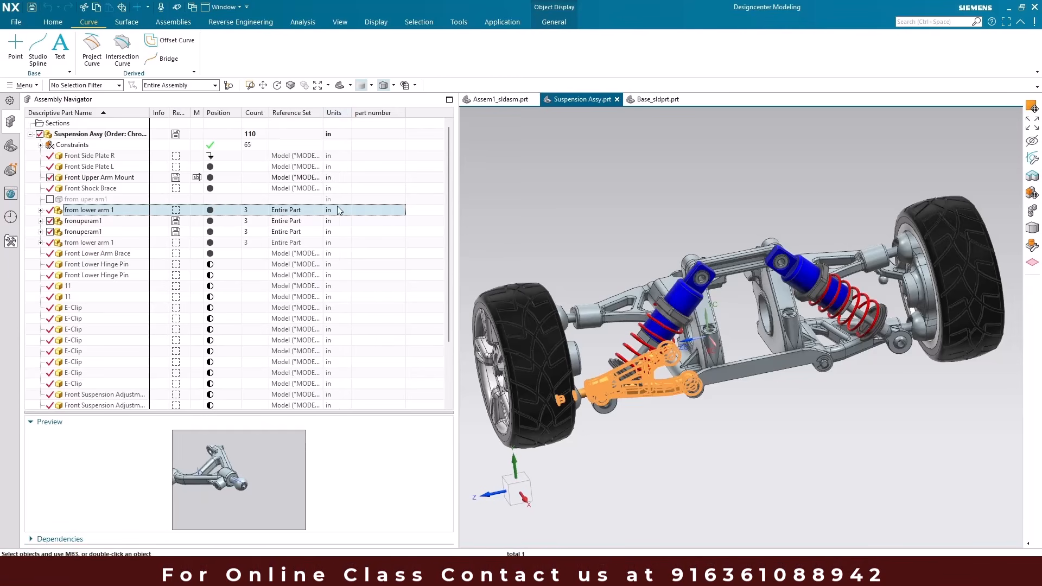
pyautogui.scroll(-3, 339, 210)
pyautogui.scroll(3, 340, 210)
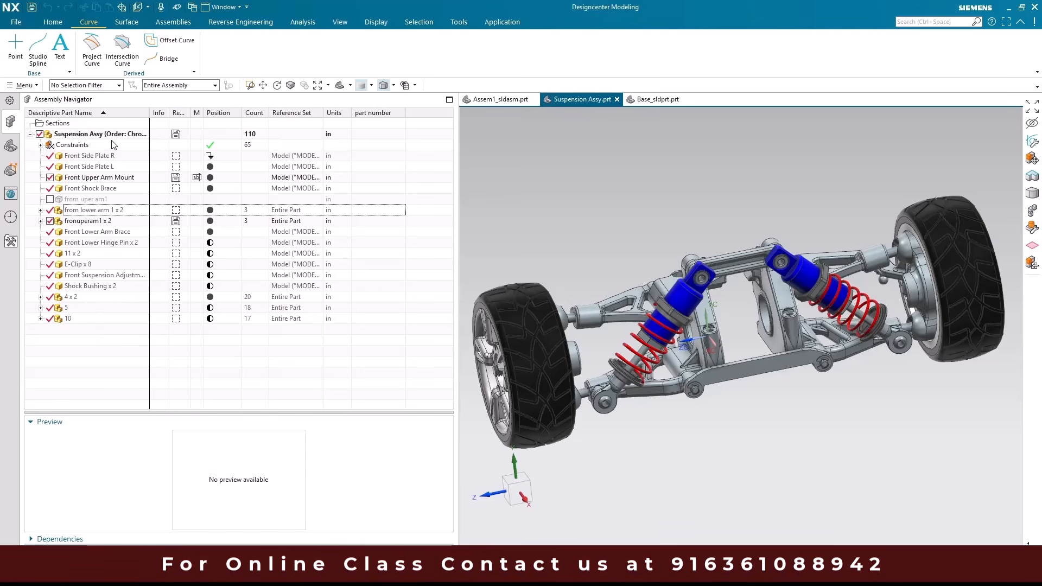
# - Export the packed Assembly Navigator listing to the browser and review its columns there
pyautogui.rightClick(115, 341)
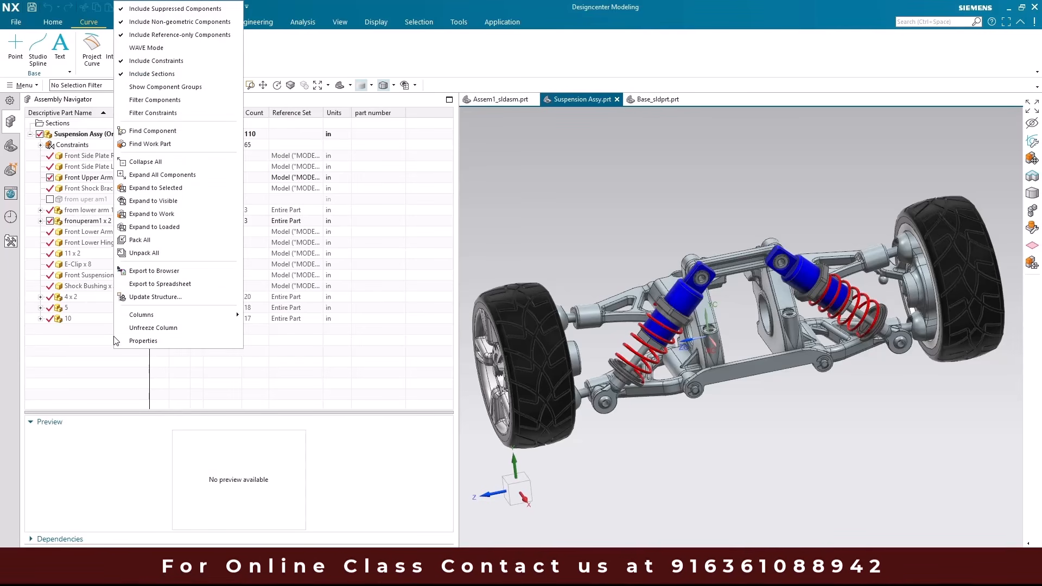
pyautogui.click(155, 271)
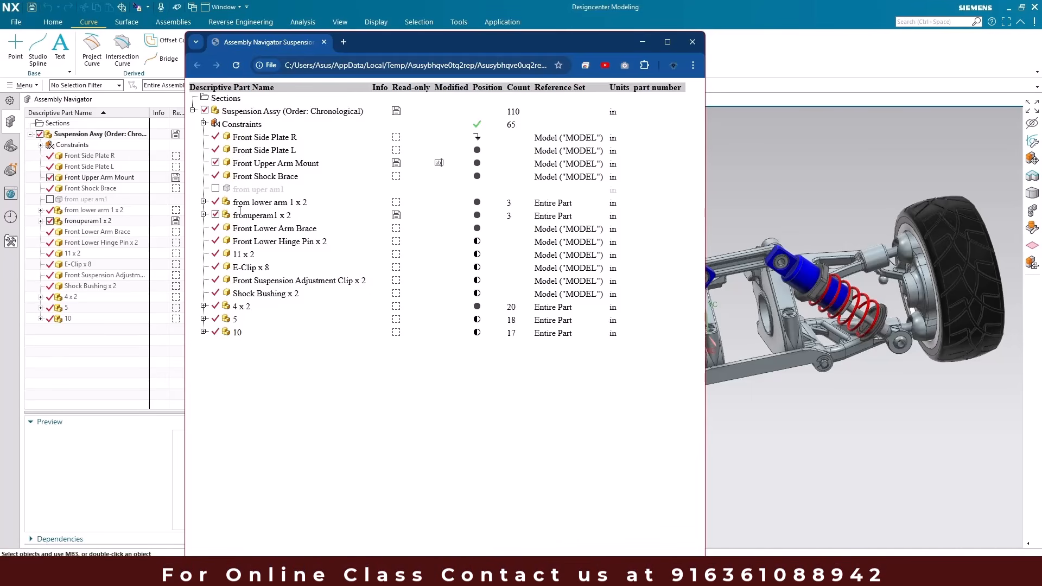
pyautogui.moveTo(477, 255)
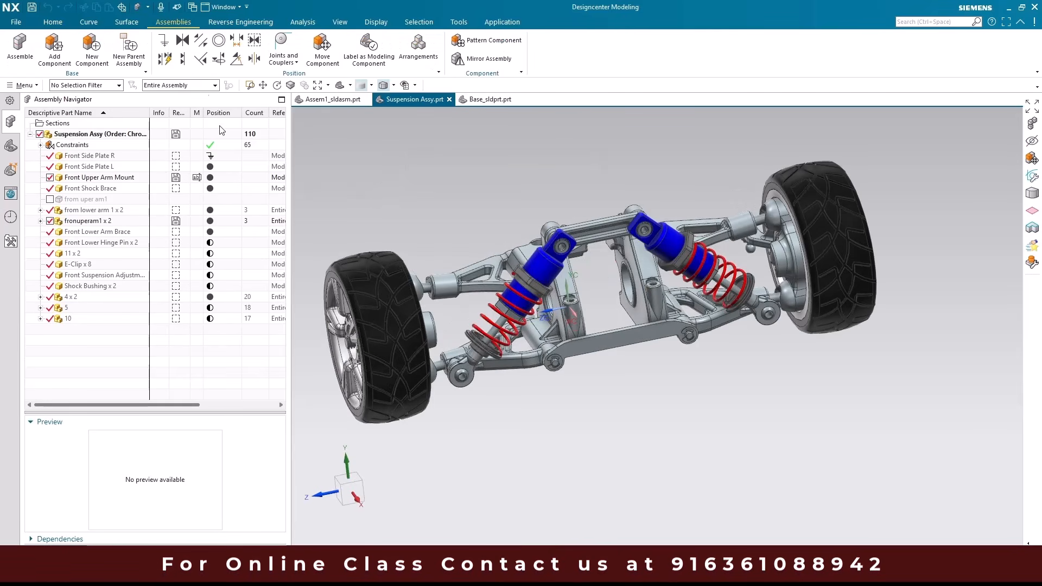
# - Start the Assemble command and add the loaded part 3.prt to the suspension assembly
pyautogui.click(20, 49)
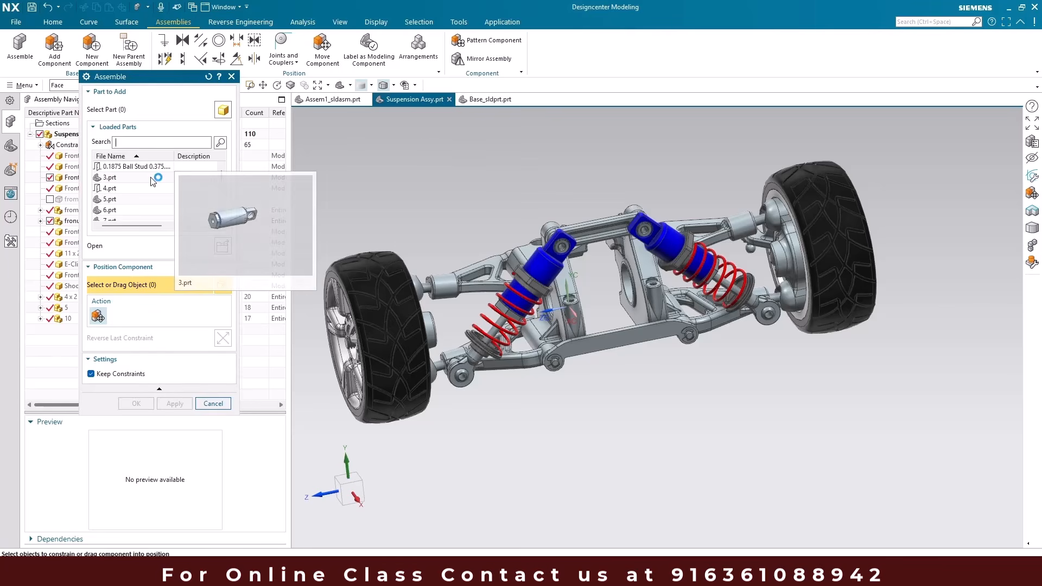
pyautogui.scroll(-3, 424, 168)
pyautogui.moveTo(425, 183)
pyautogui.mouseDown(button='middle')
pyautogui.moveTo(433, 168)
pyautogui.moveTo(440, 178)
pyautogui.moveTo(431, 179)
pyautogui.mouseUp(button='middle')
pyautogui.scroll(2, 435, 187)
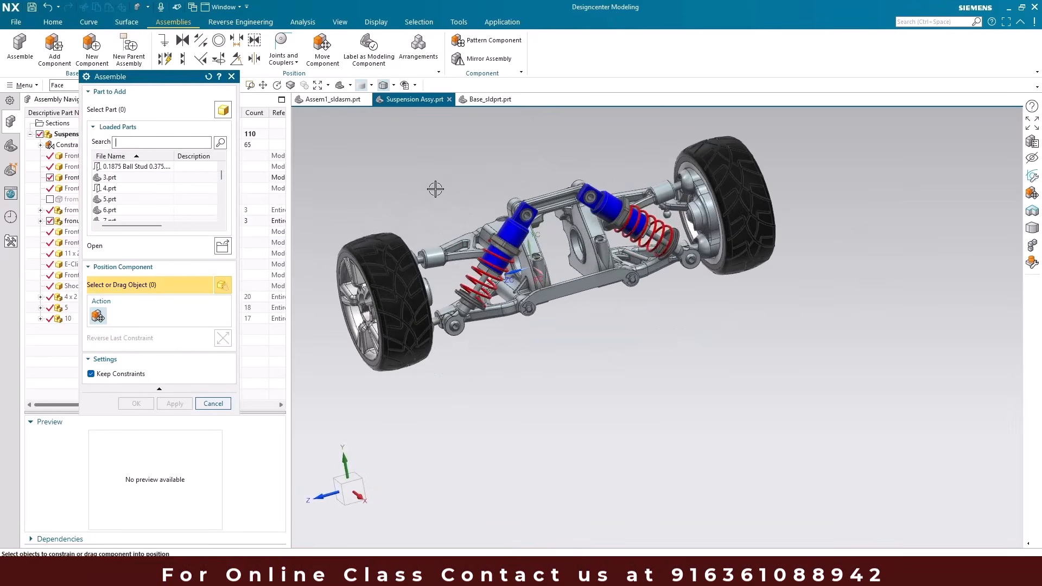
pyautogui.scroll(2, 450, 190)
pyautogui.scroll(-1, 451, 193)
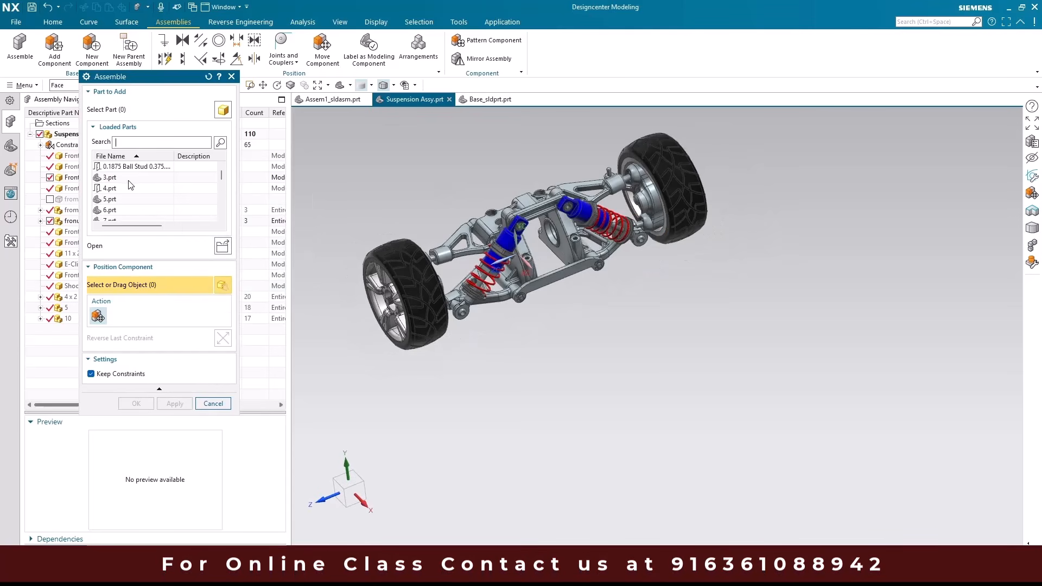
pyautogui.click(129, 179)
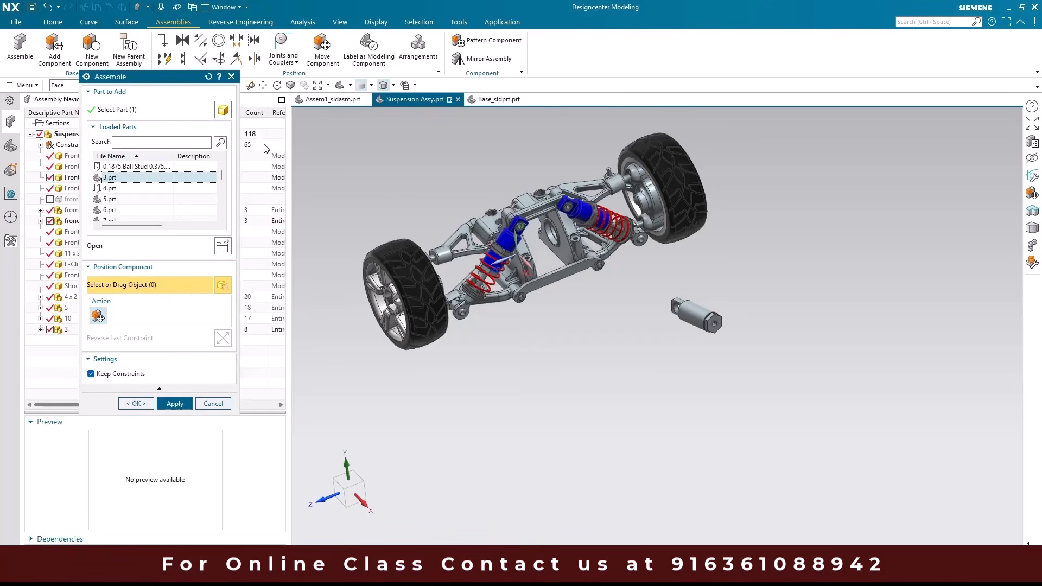
pyautogui.moveTo(148, 194)
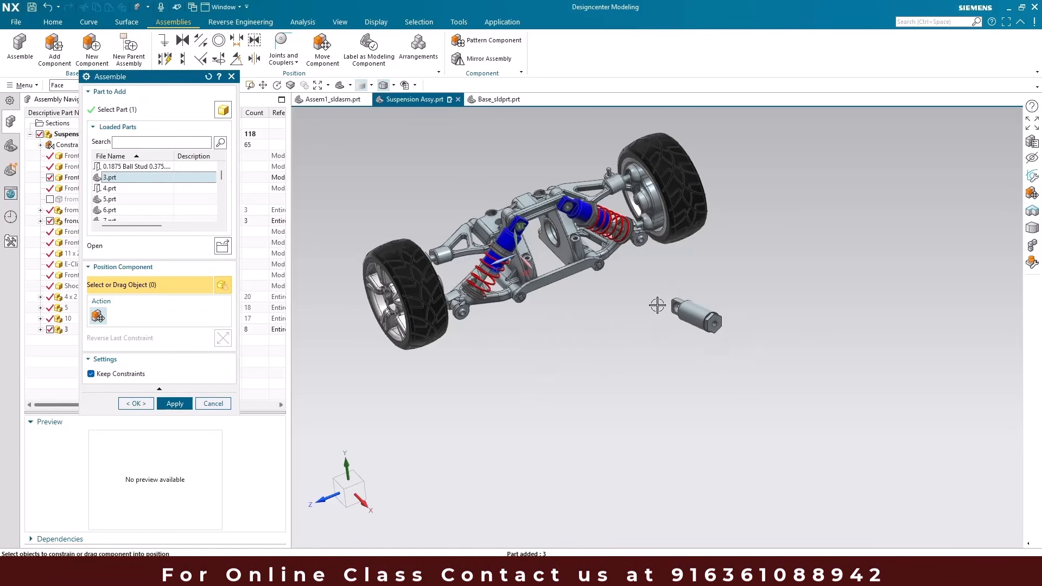
# - Position part 3 against the Front Lower Hinge Pin by its mounting eye, switch the constraint type, and accept the placement
pyautogui.scroll(4, 659, 300)
pyautogui.moveTo(720, 331); pyautogui.dragTo(426, 224)
pyautogui.scroll(-4, 779, 326)
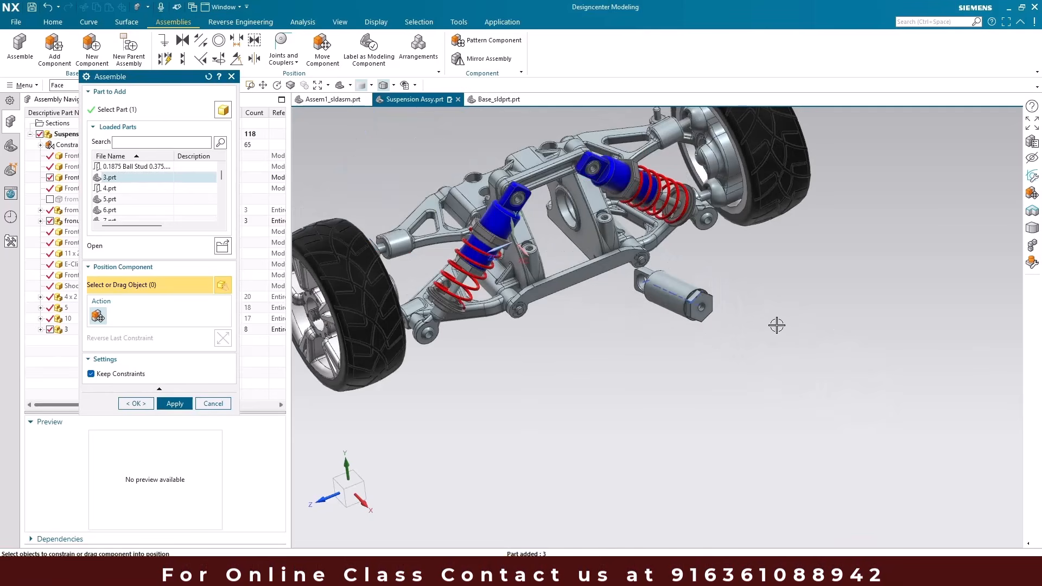
pyautogui.scroll(5, 642, 310)
pyautogui.moveTo(642, 264); pyautogui.dragTo(652, 208)
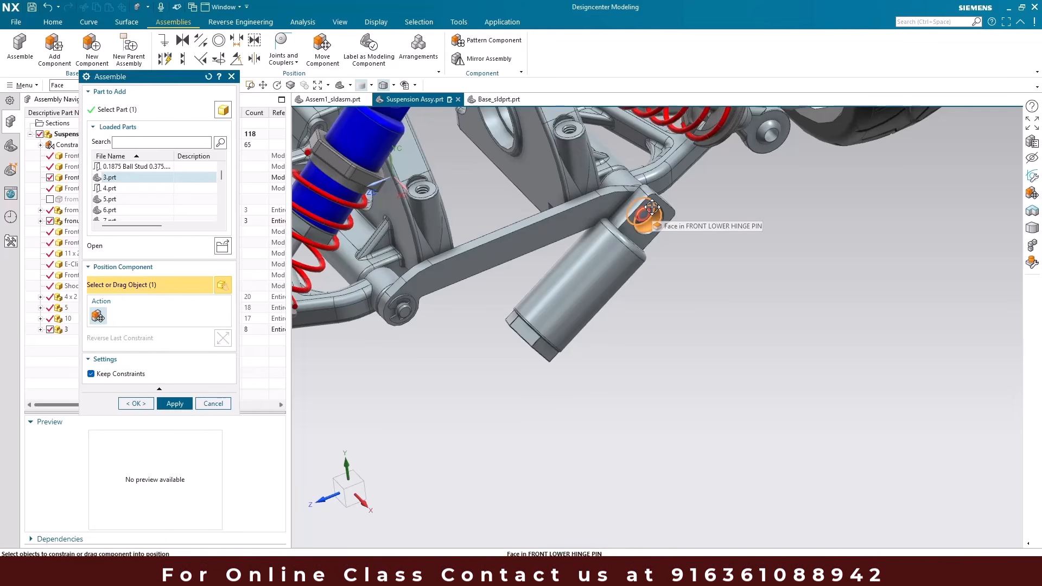
pyautogui.moveTo(652, 208); pyautogui.dragTo(649, 204)
pyautogui.scroll(5, 649, 203)
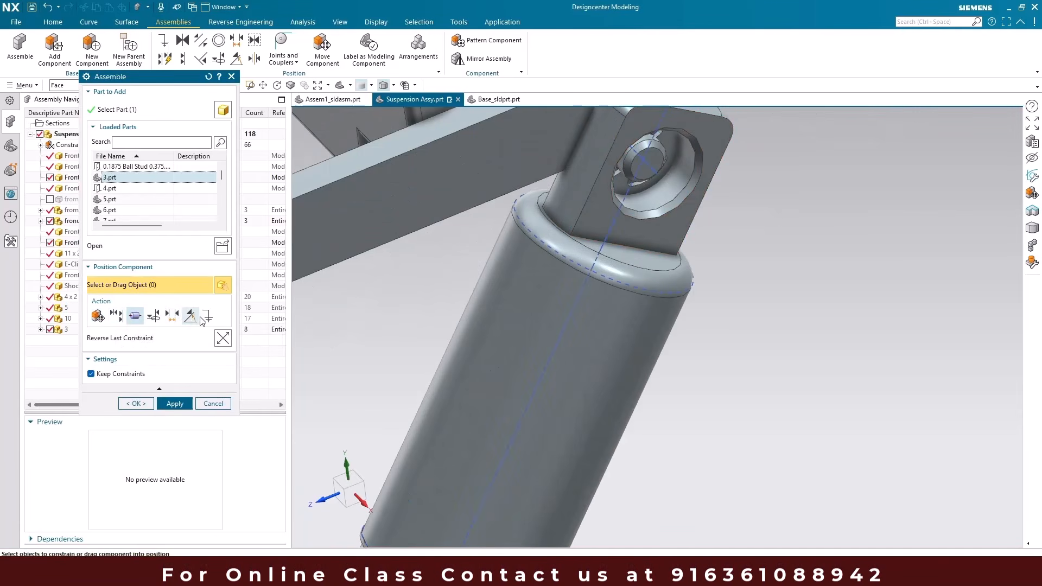
pyautogui.click(117, 316)
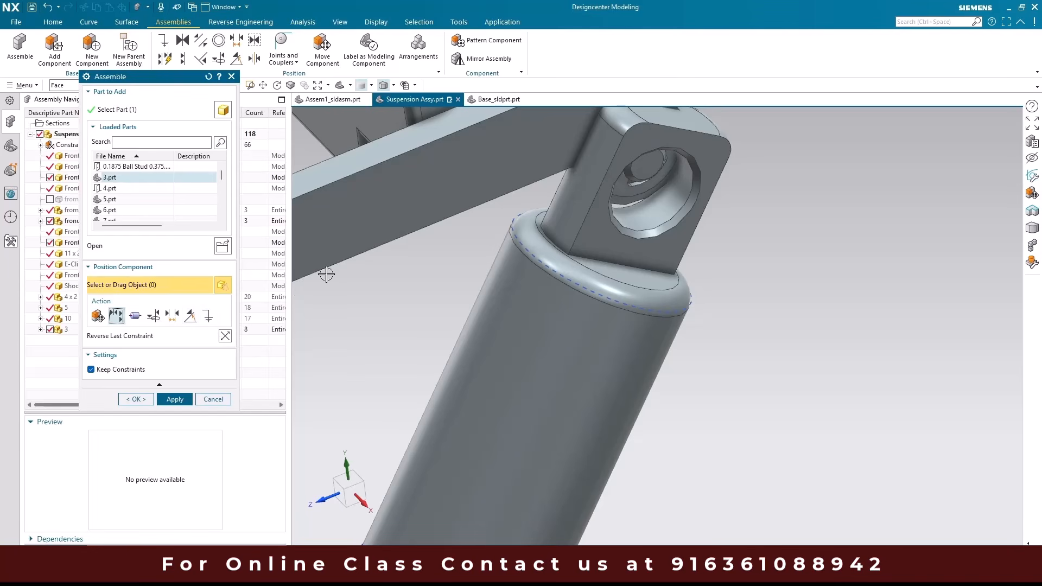
pyautogui.scroll(-3, 448, 221)
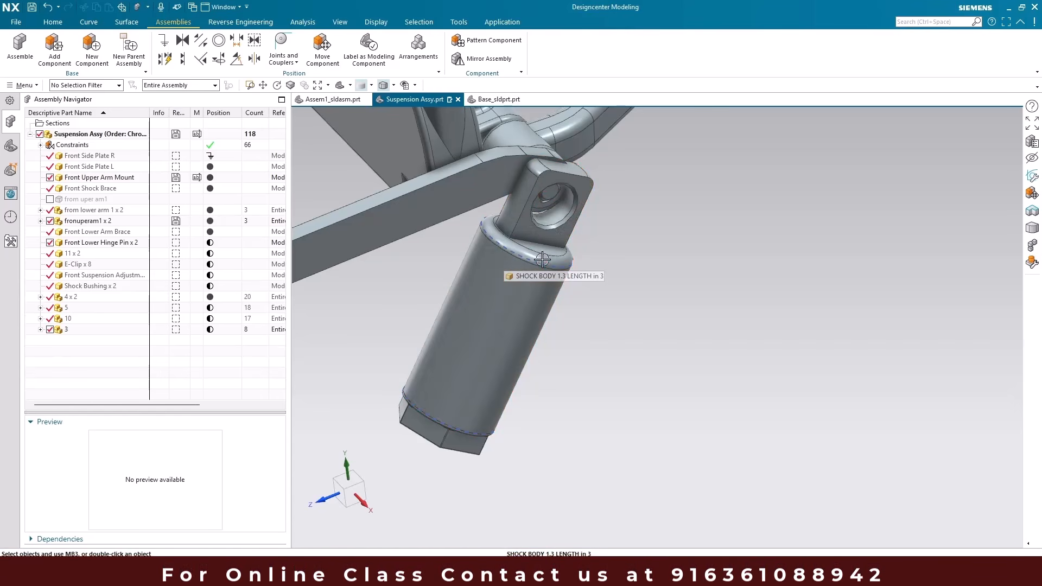
# - Undo the addition of part 3 and its constraint in the suspension assembly
pyautogui.hotkey('ctrl', 'z')
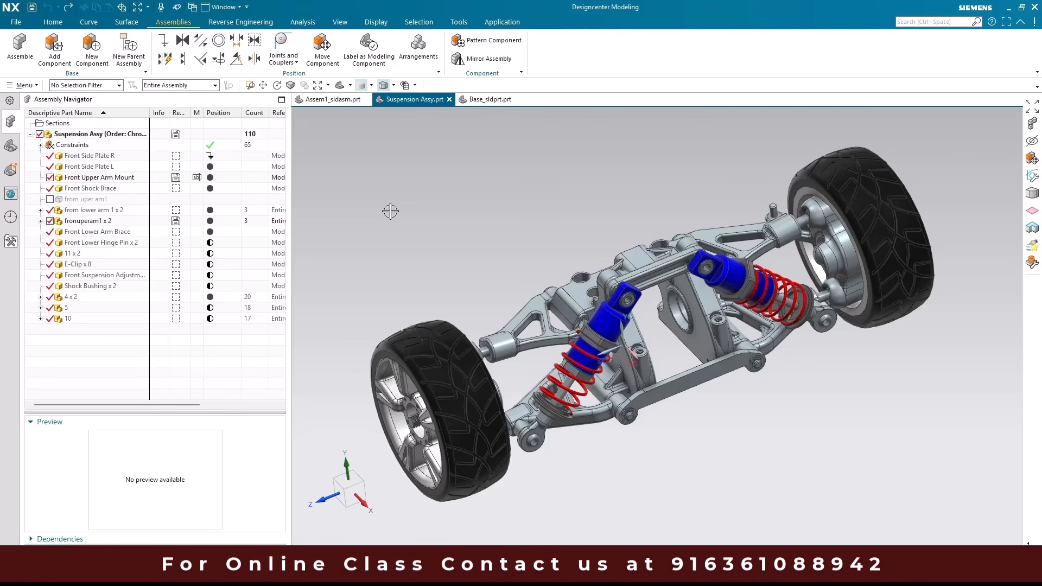
pyautogui.scroll(-3, 342, 186)
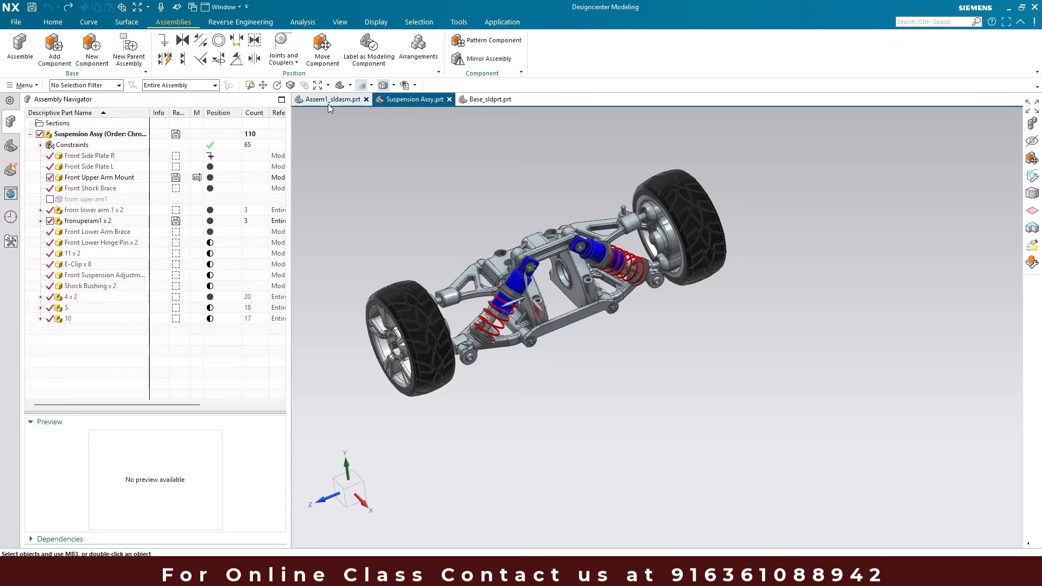
pyautogui.moveTo(328, 103)
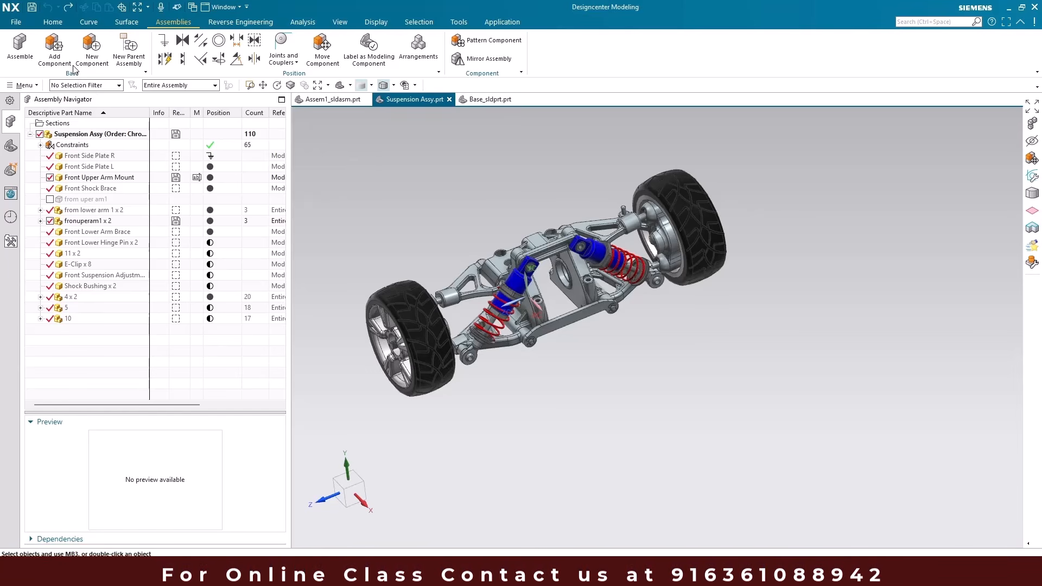
# - Start Add Component, browse the loaded parts, search them for "hub", and preview the hub bearing parts
pyautogui.click(54, 46)
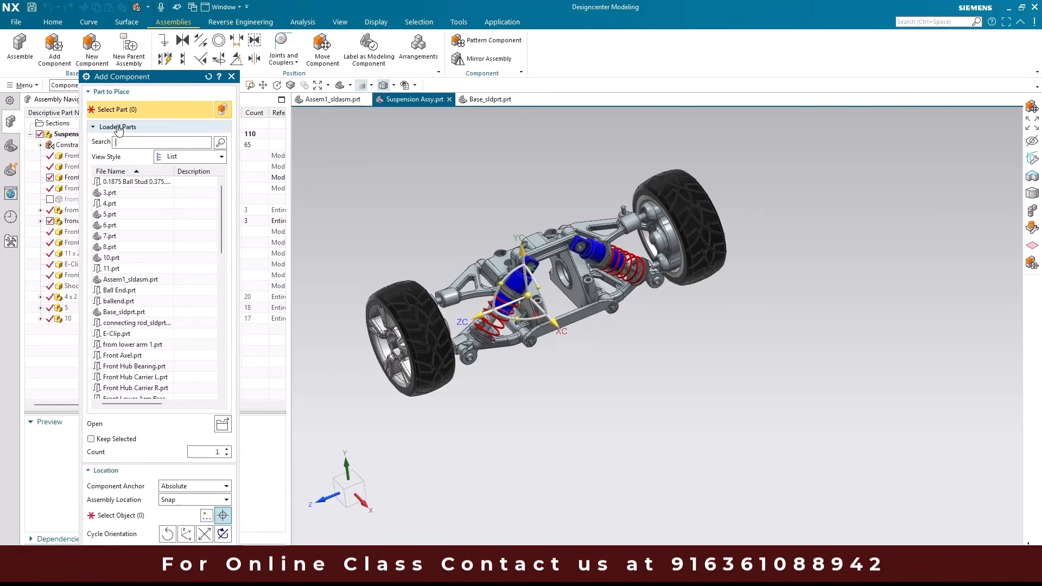
pyautogui.scroll(-8, 129, 215)
pyautogui.scroll(-5, 128, 217)
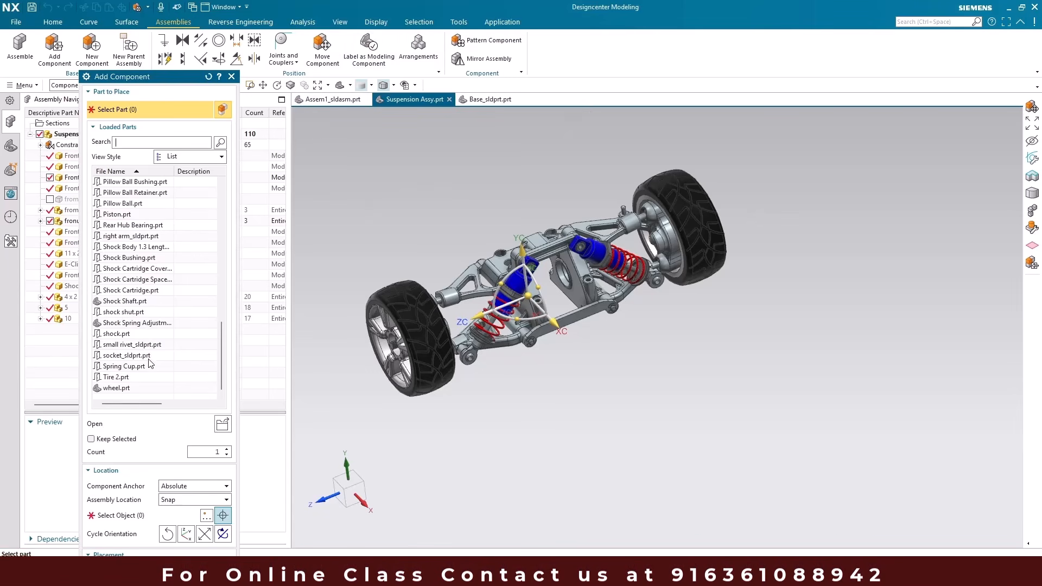
pyautogui.scroll(10, 136, 258)
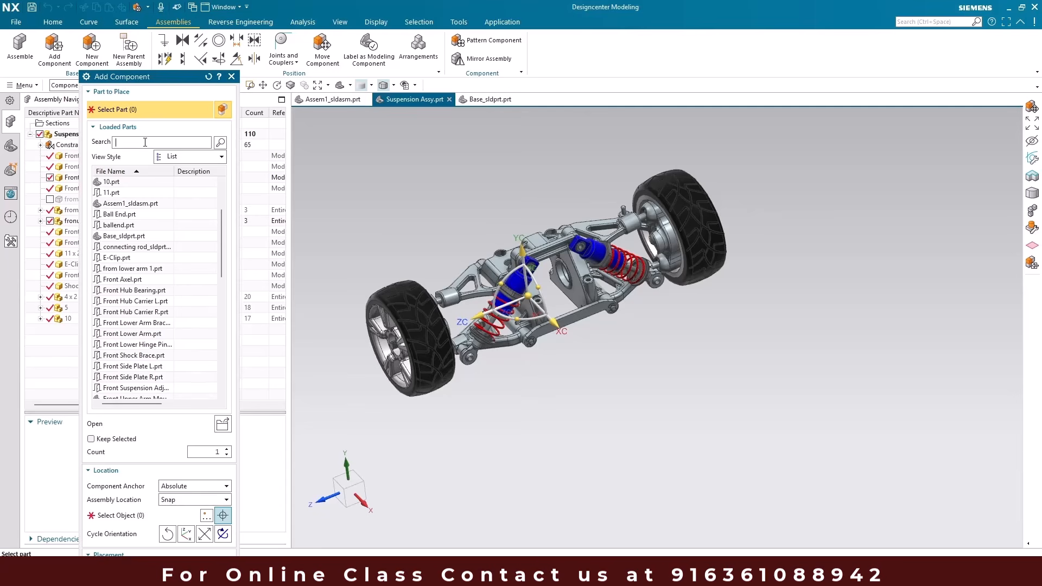
pyautogui.write('hub')
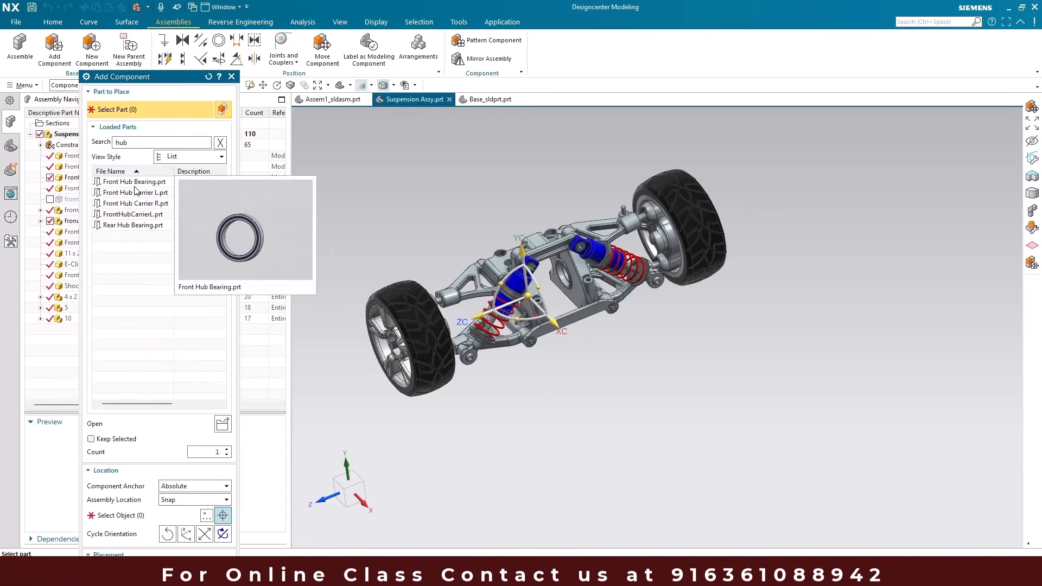
pyautogui.moveTo(139, 232)
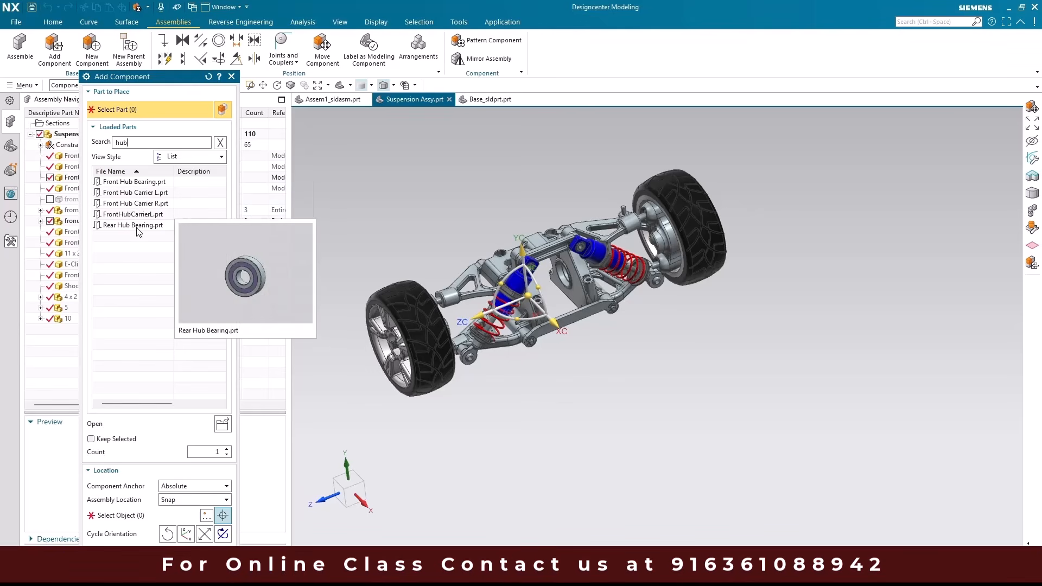
# - Add the loaded Front Hub Bearing to the suspension assembly with its assembly location set to Absolute - Work Part
pyautogui.click(136, 183)
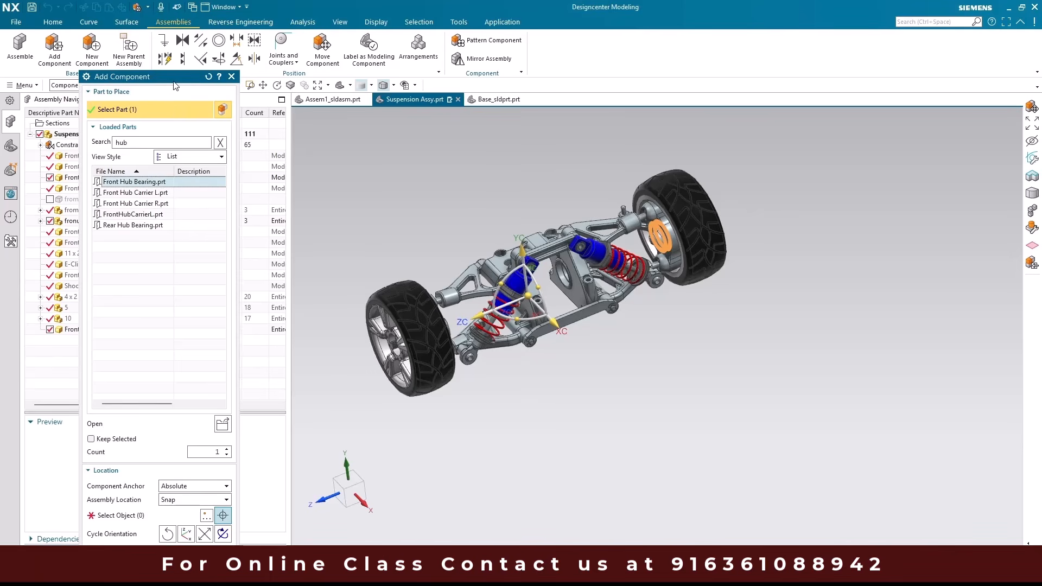
pyautogui.moveTo(173, 77); pyautogui.dragTo(179, 31)
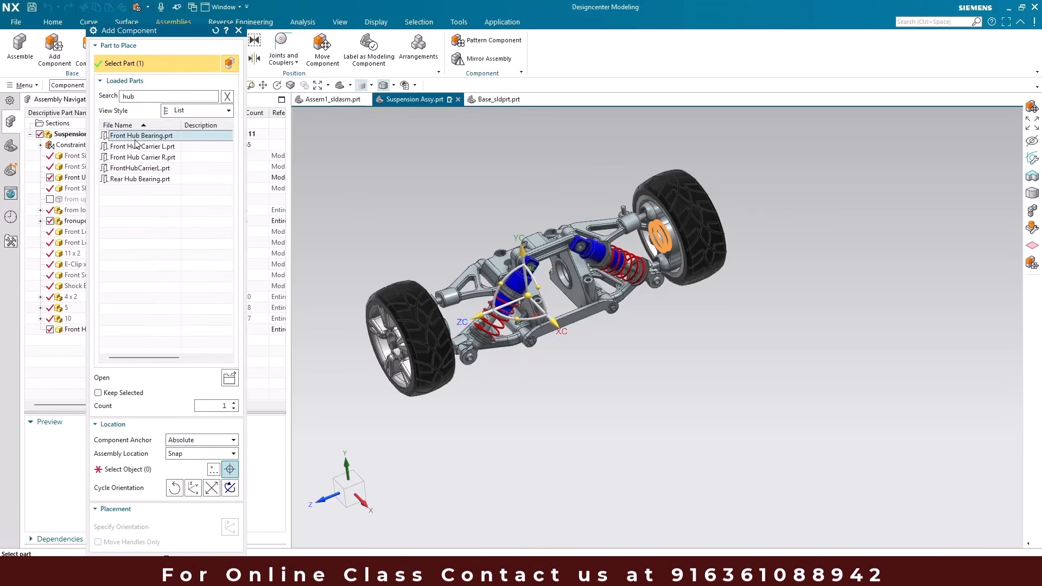
pyautogui.click(184, 460)
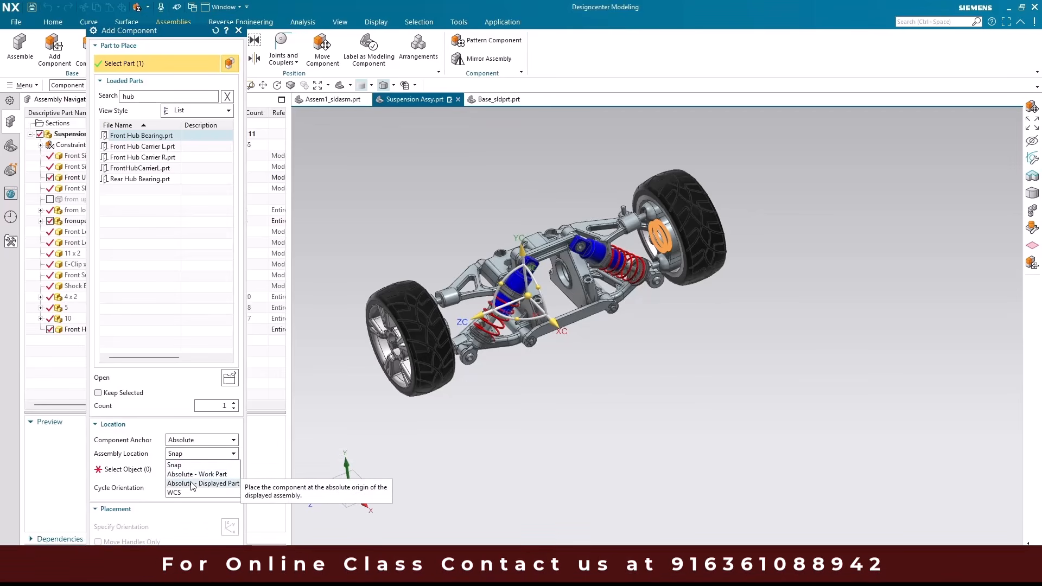
pyautogui.click(191, 475)
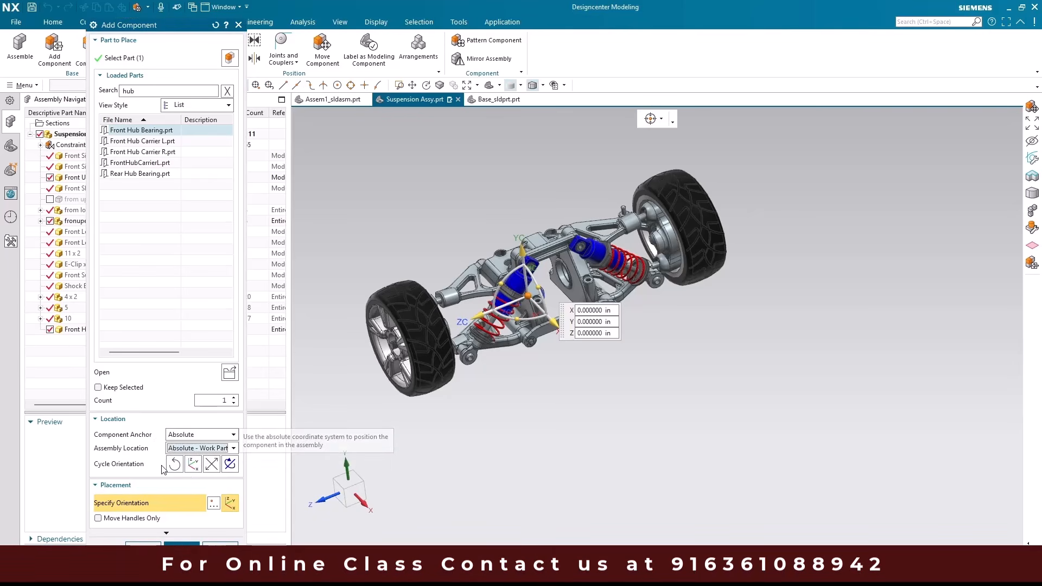
pyautogui.click(144, 548)
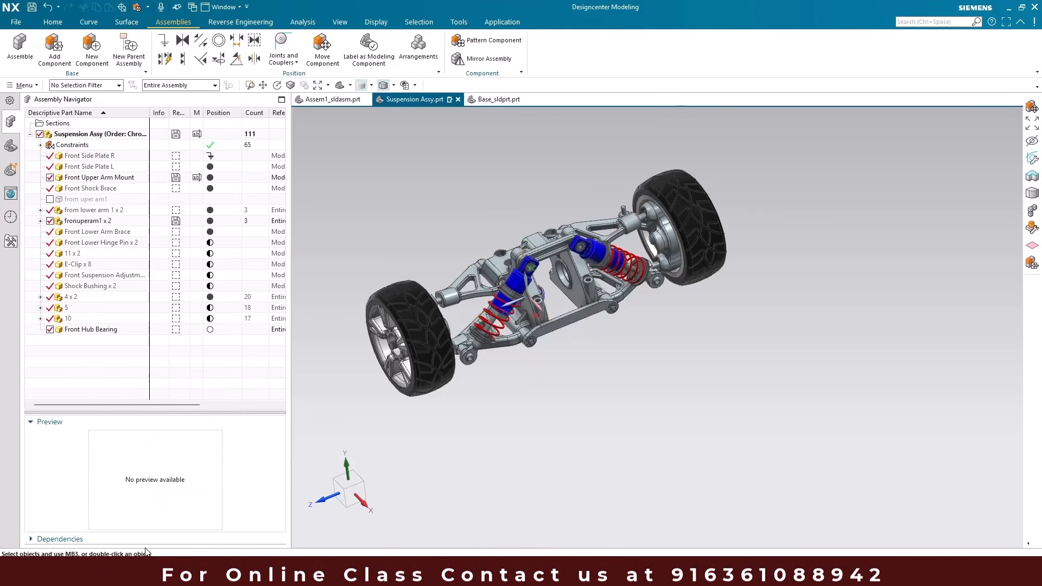
# - Highlight the added Front Hub Bearing to inspect where it sits in the suspension model, and clear the selection
pyautogui.click(85, 329)
pyautogui.scroll(3, 533, 330)
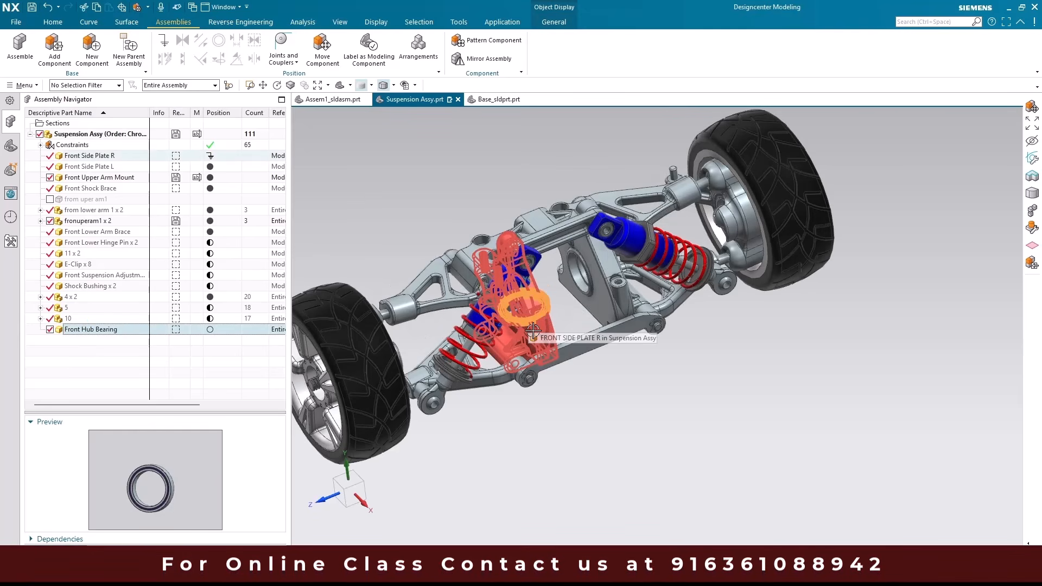
pyautogui.click(179, 347)
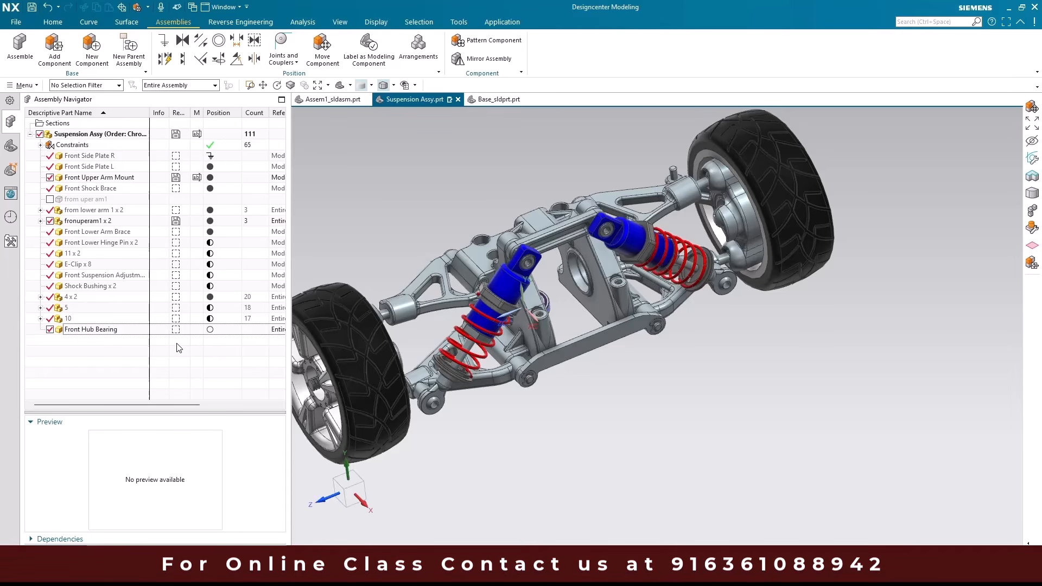
# - Reopen Add Component, view the part files available on disk, and look through the loaded parts without adding one
pyautogui.click(63, 55)
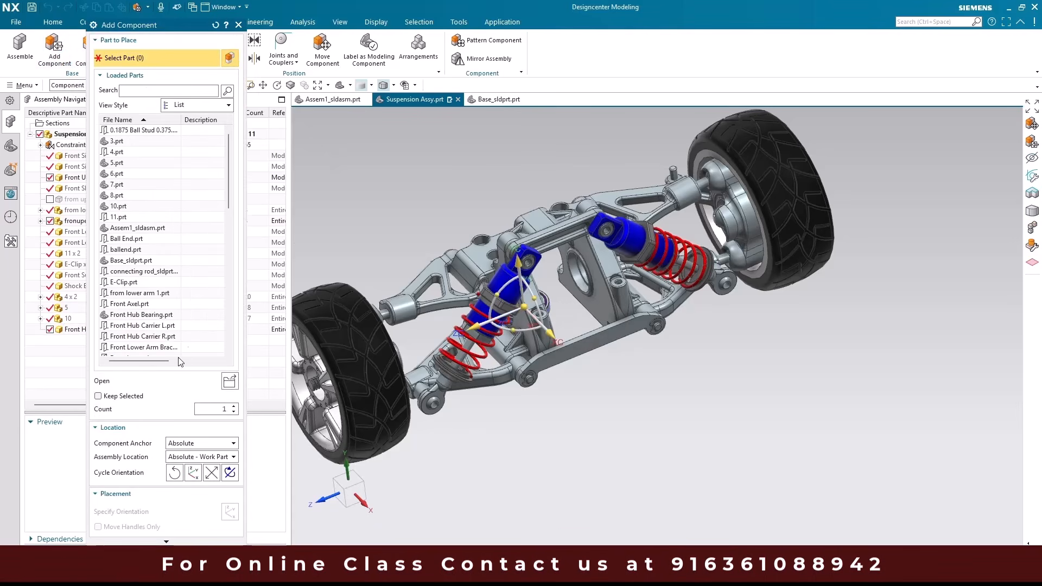
pyautogui.click(229, 382)
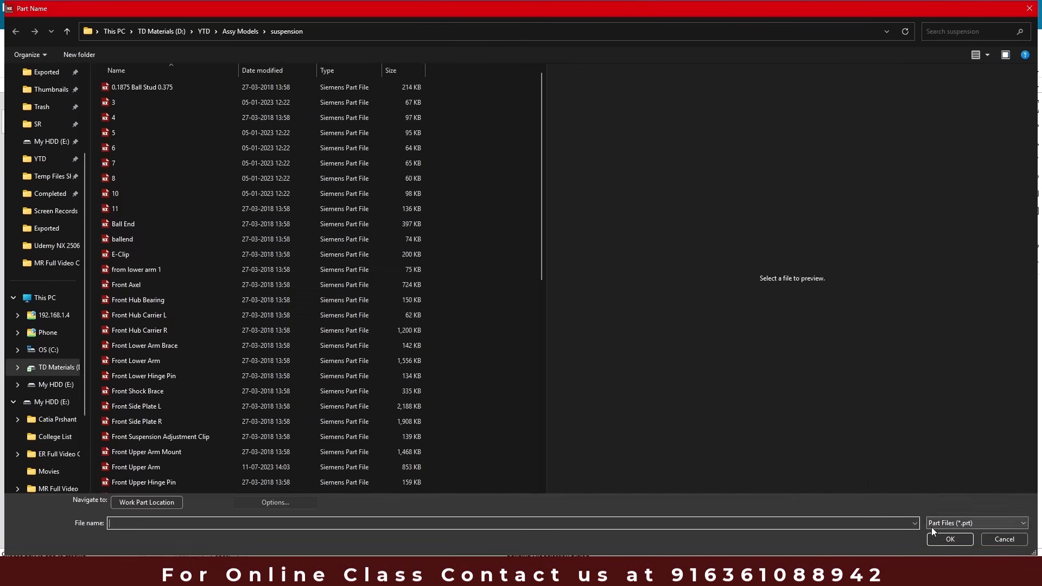
pyautogui.click(990, 538)
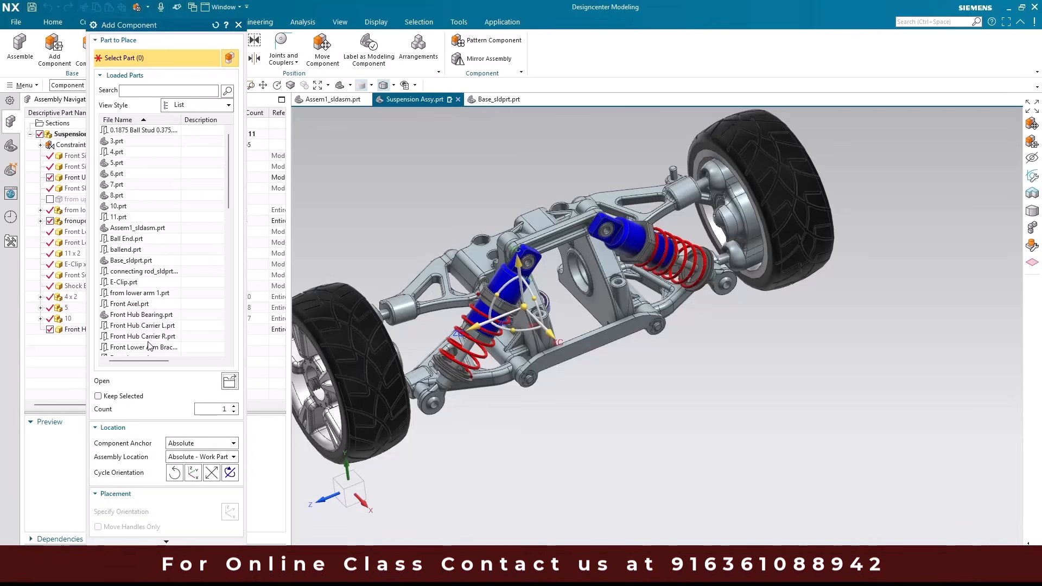
pyautogui.scroll(-4, 161, 279)
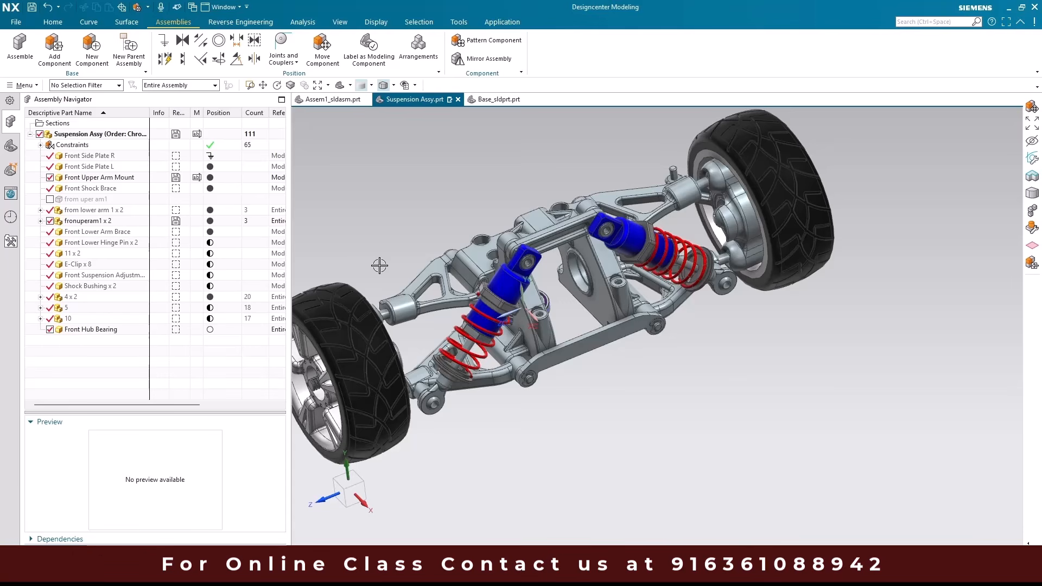
# - Create a new component named MODEL1 in the suspension assembly with the Model reference set and WCS as component origin
pyautogui.click(92, 61)
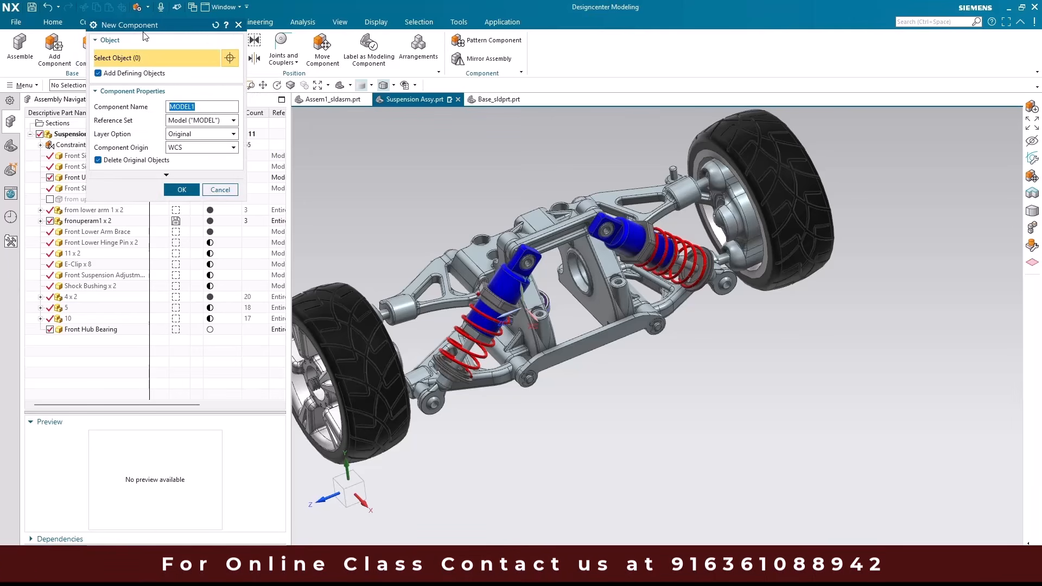
pyautogui.moveTo(145, 28); pyautogui.dragTo(333, 38)
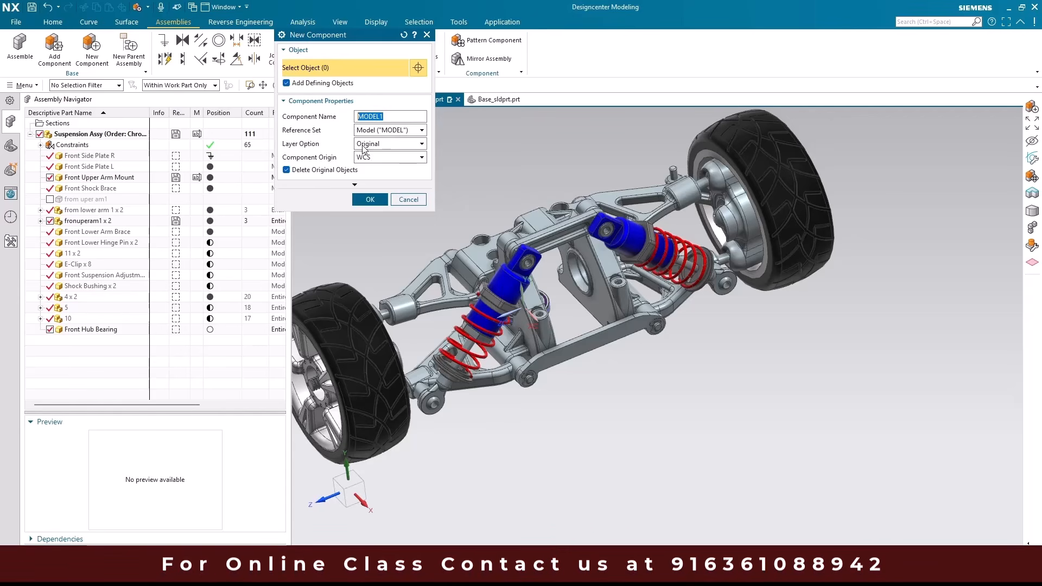
pyautogui.click(370, 200)
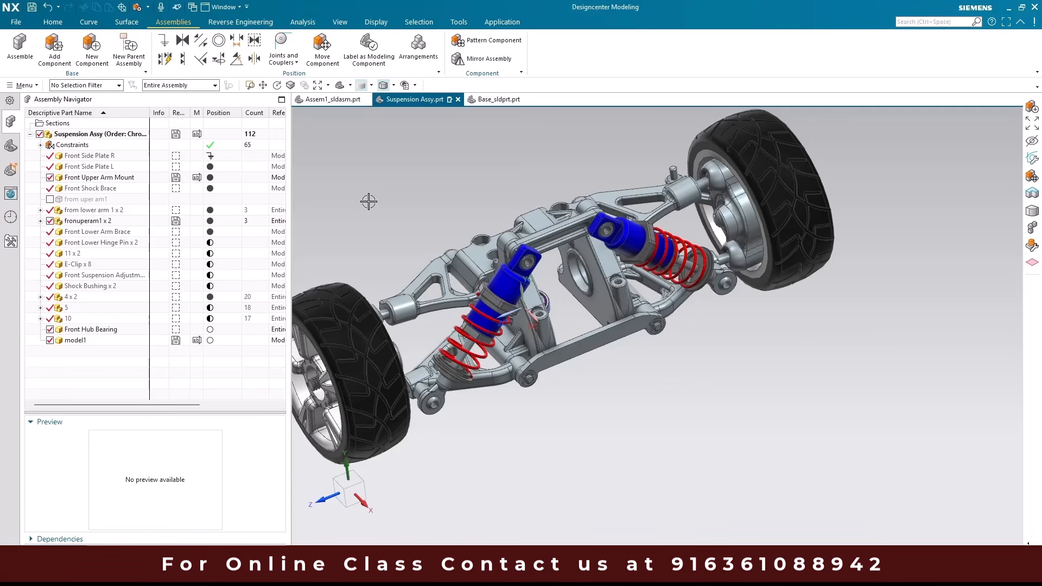
# - Make the model1 component the work part, and return the work part to Suspension Assy
pyautogui.click(71, 341)
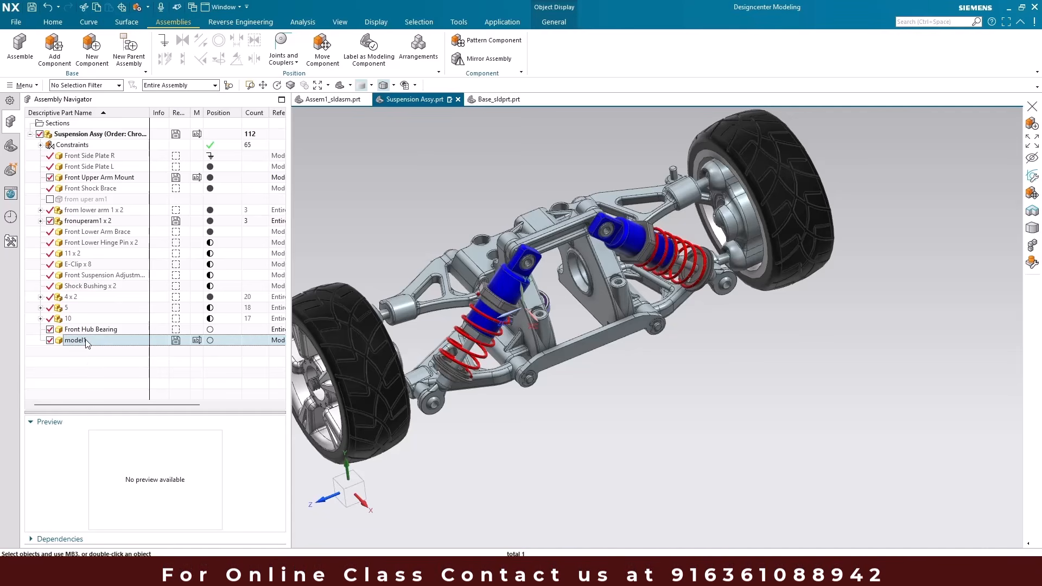
pyautogui.scroll(-1, 609, 231)
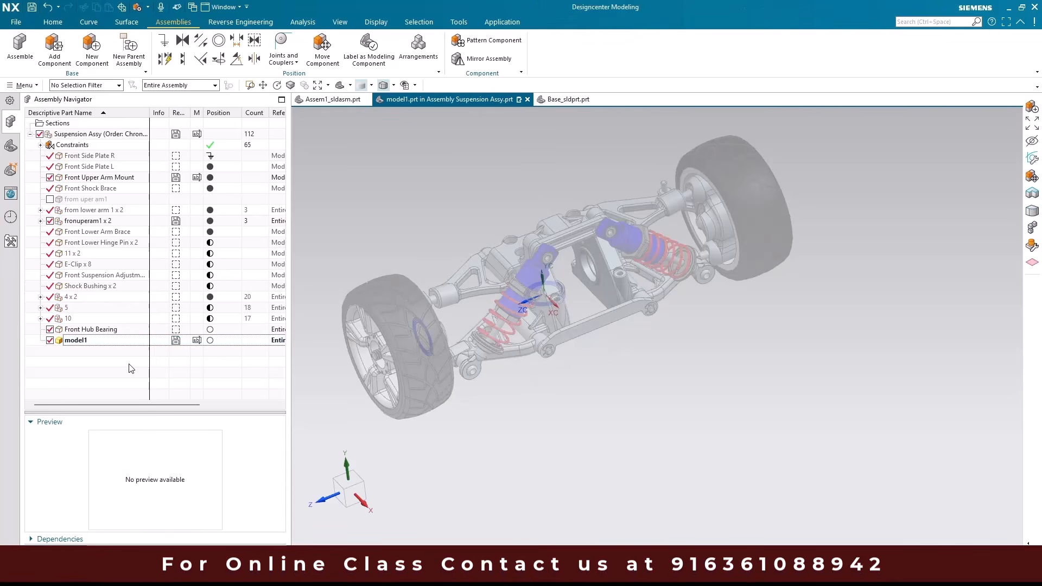
pyautogui.click(355, 195)
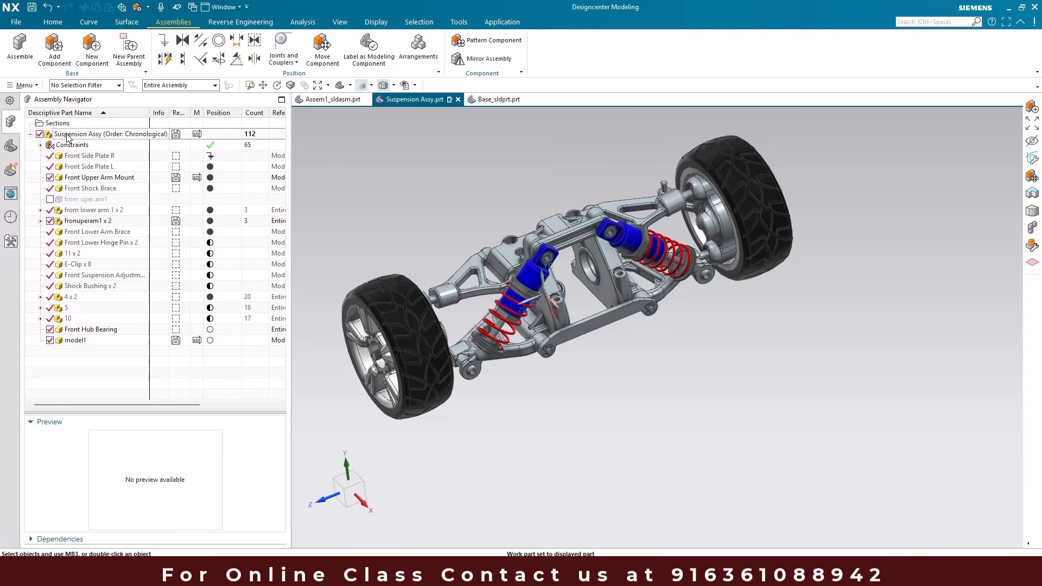
# - Create a new parent assembly above Suspension Assy and highlight the nested Suspension Assy component to check it
pyautogui.click(125, 58)
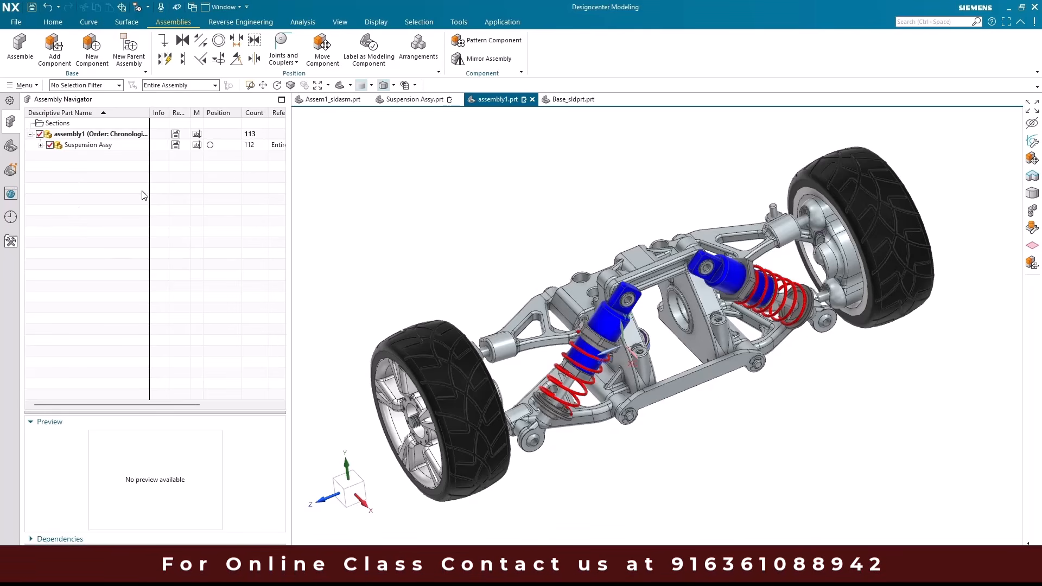
pyautogui.click(89, 146)
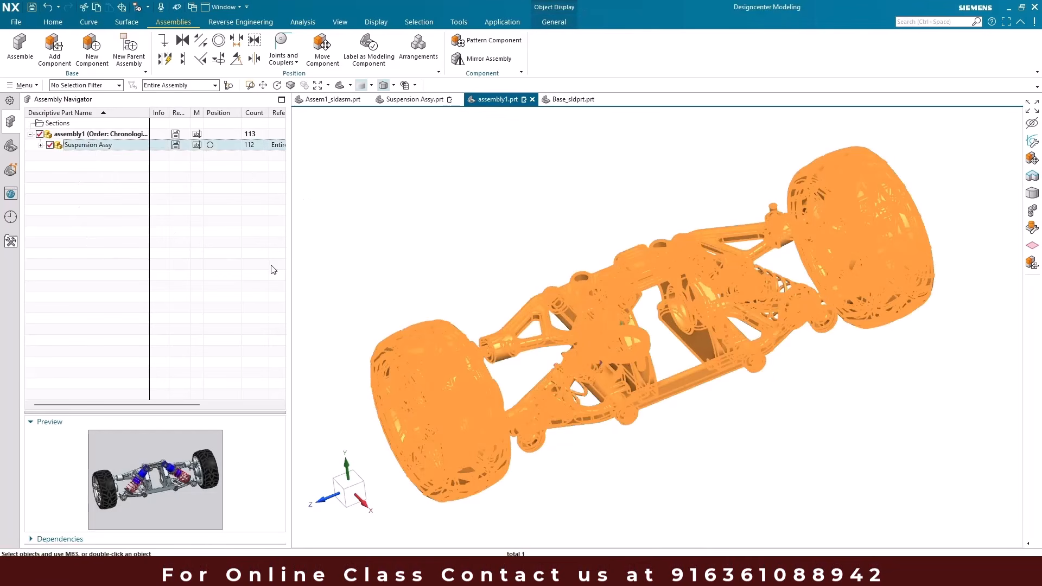
pyautogui.rightClick(483, 247)
pyautogui.click(491, 188)
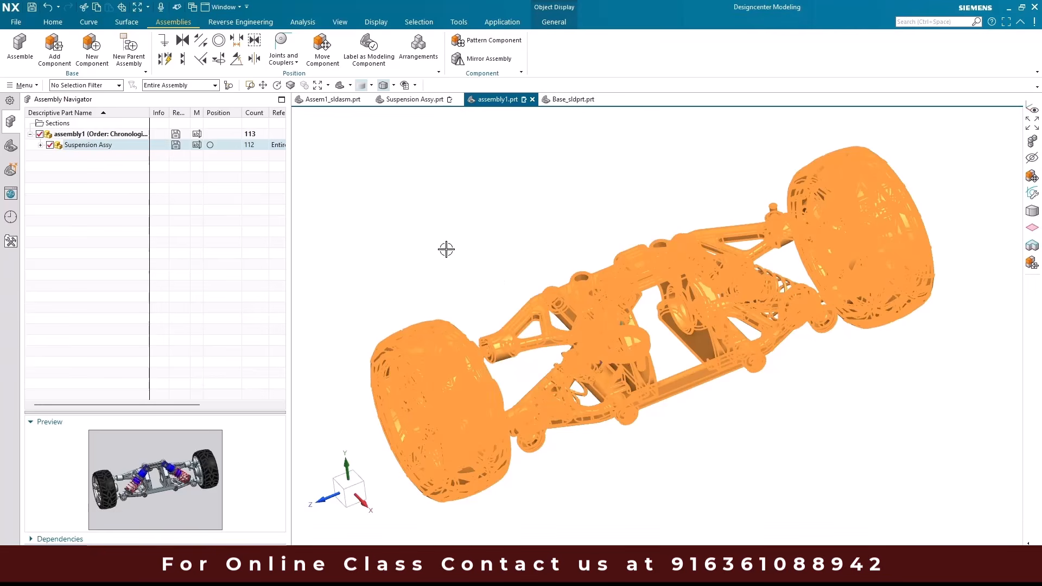
pyautogui.click(211, 259)
# - Switch to the Assem1_sldasm assembly and apply a Fix constraint to its base component
pyautogui.click(83, 135)
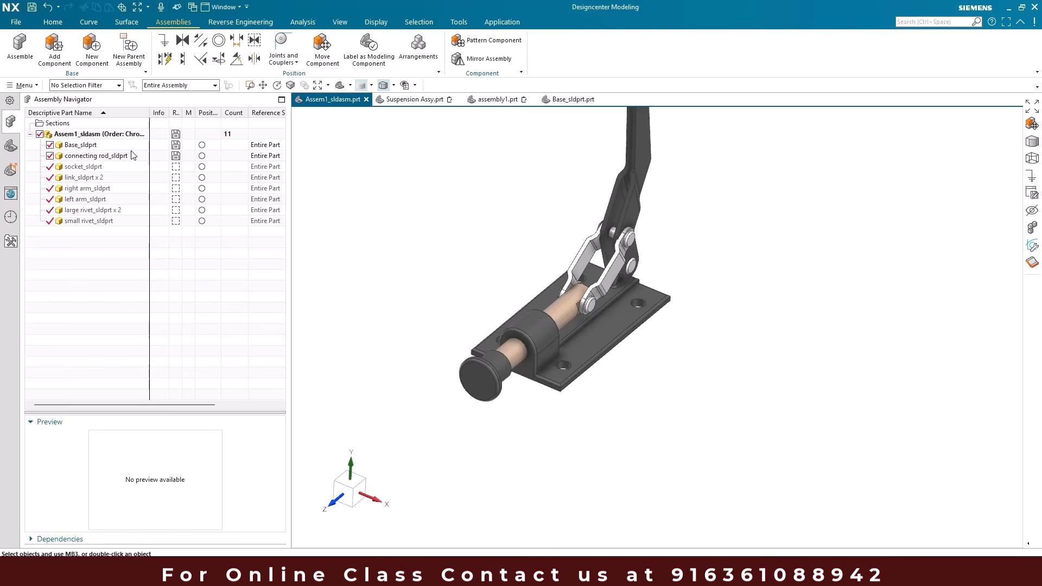
pyautogui.click(165, 44)
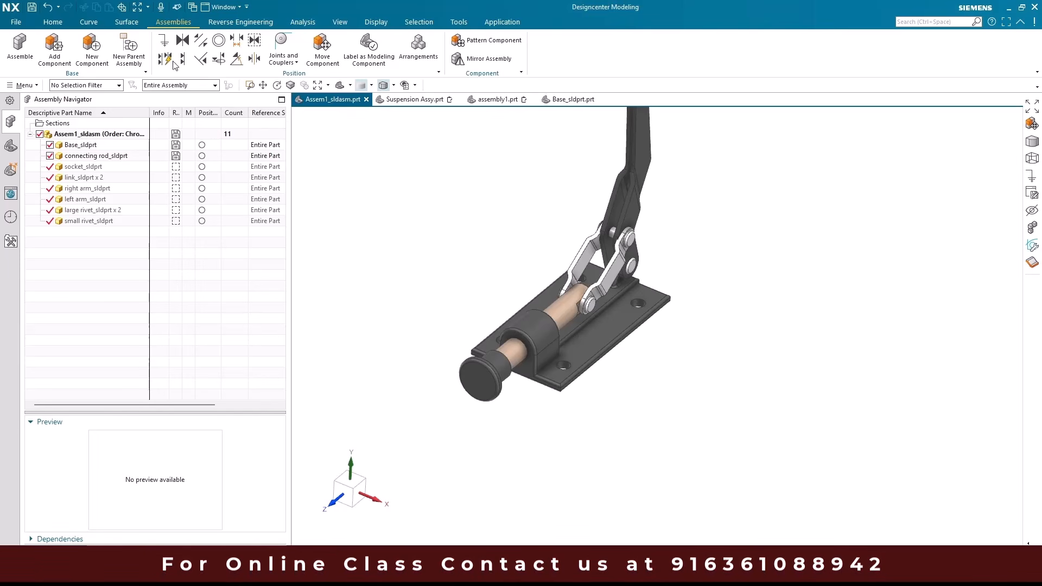
pyautogui.click(164, 43)
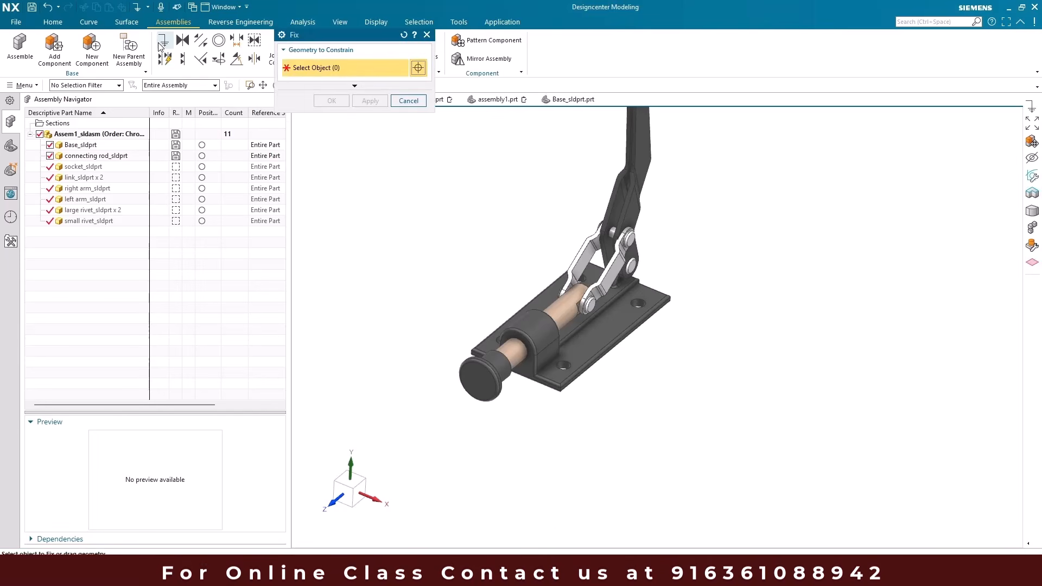
pyautogui.click(608, 332)
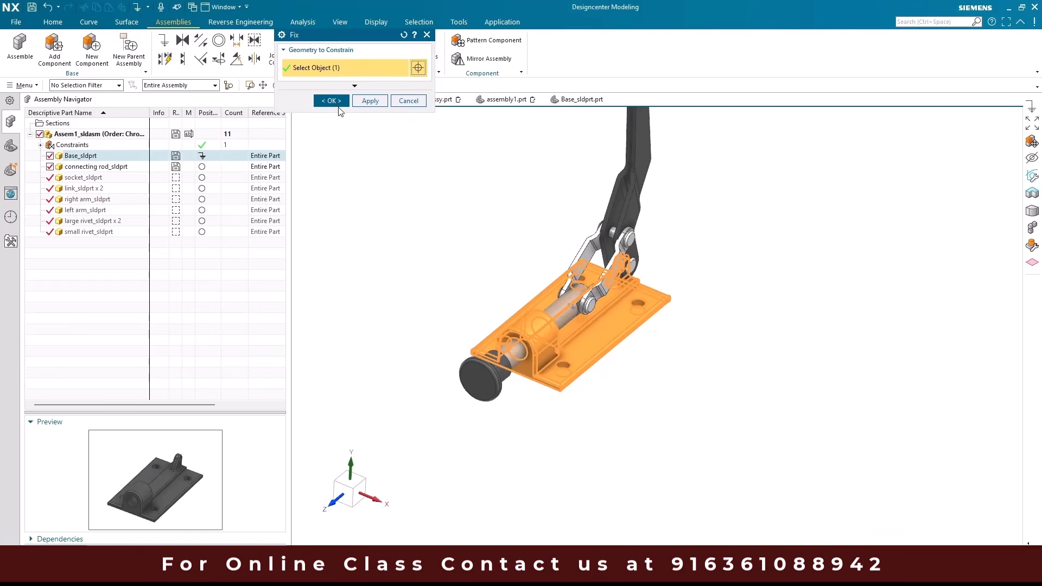
pyautogui.click(331, 101)
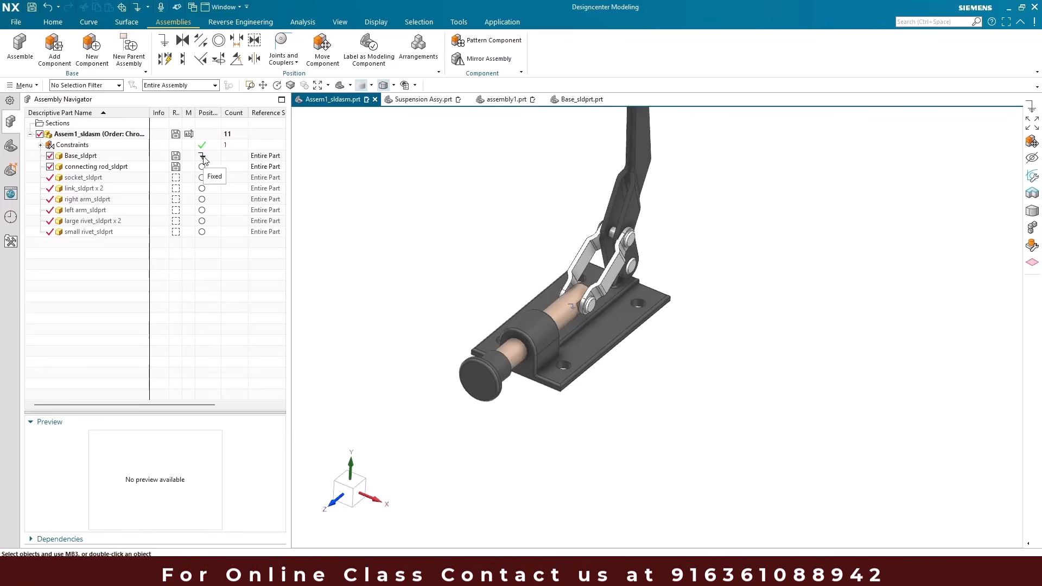
# - Show the degrees of freedom of the fixed Base_sldprt component and clear the selection
pyautogui.click(103, 158)
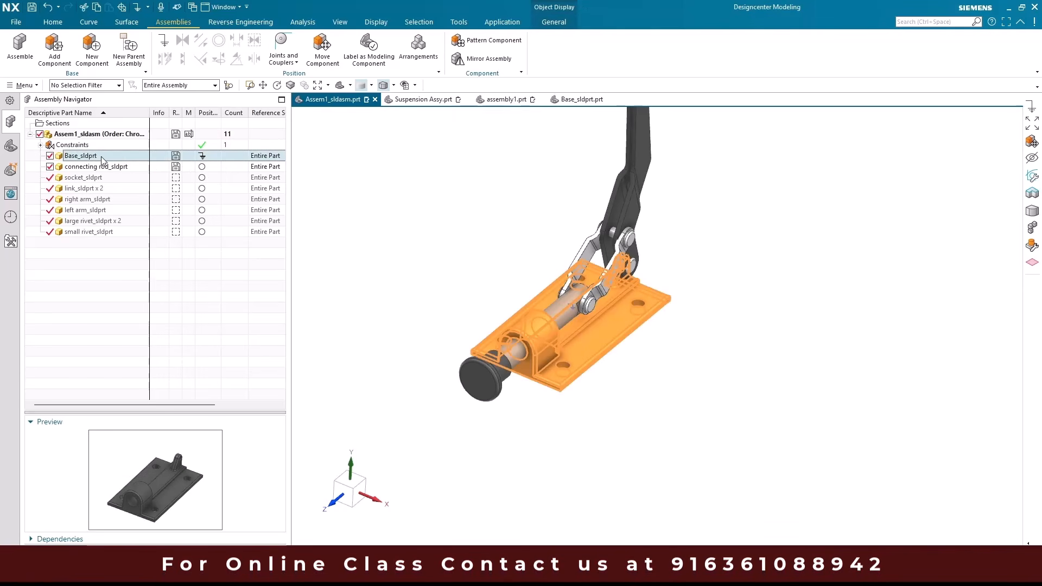
pyautogui.rightClick(103, 159)
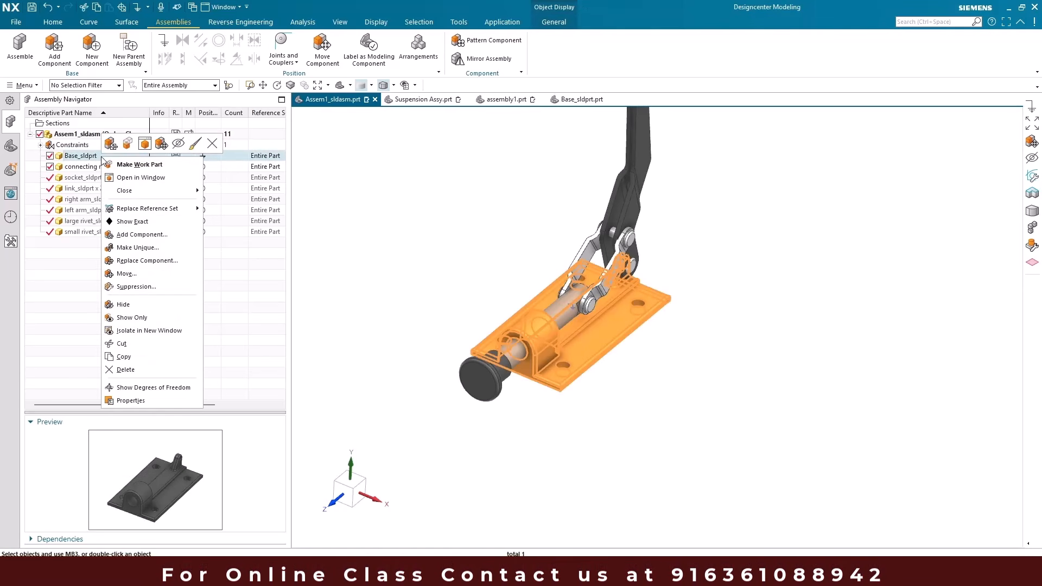
pyautogui.click(173, 386)
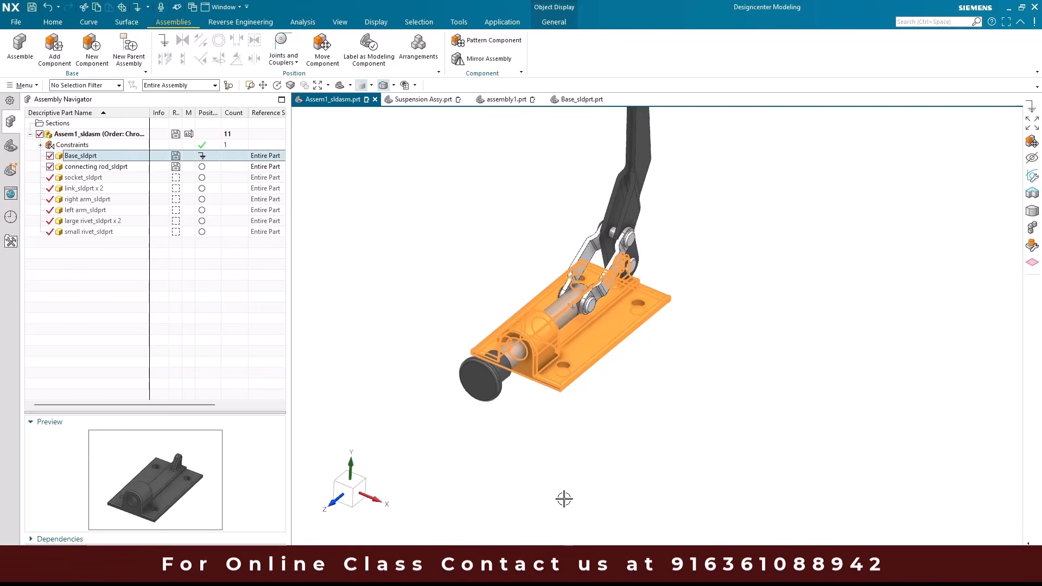
pyautogui.press('Escape')
# - Show the degrees of freedom of the connecting rod and examine its translation and rotation arrows in the model
pyautogui.click(172, 169)
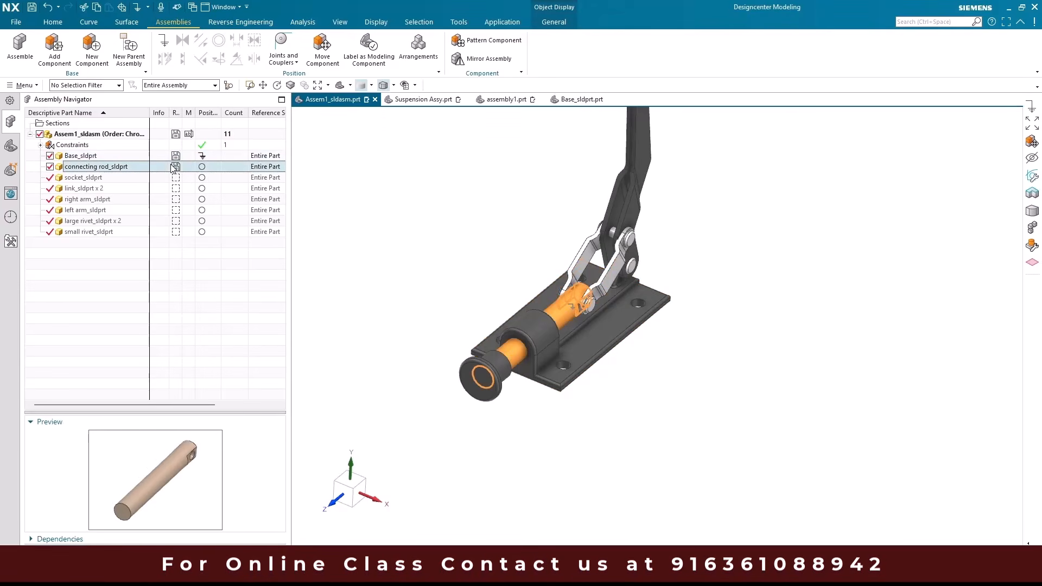
pyautogui.rightClick(163, 169)
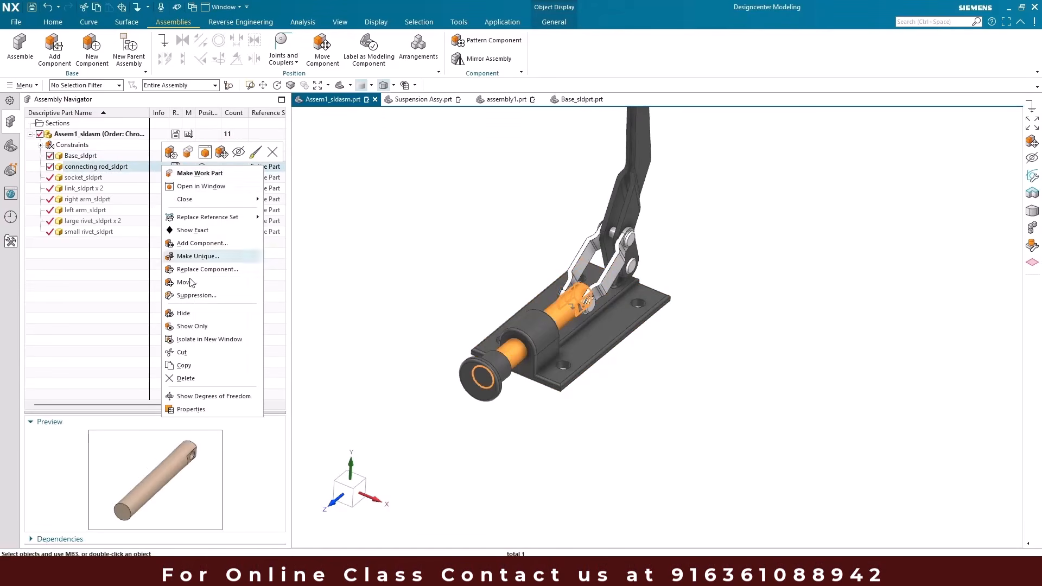
pyautogui.click(207, 397)
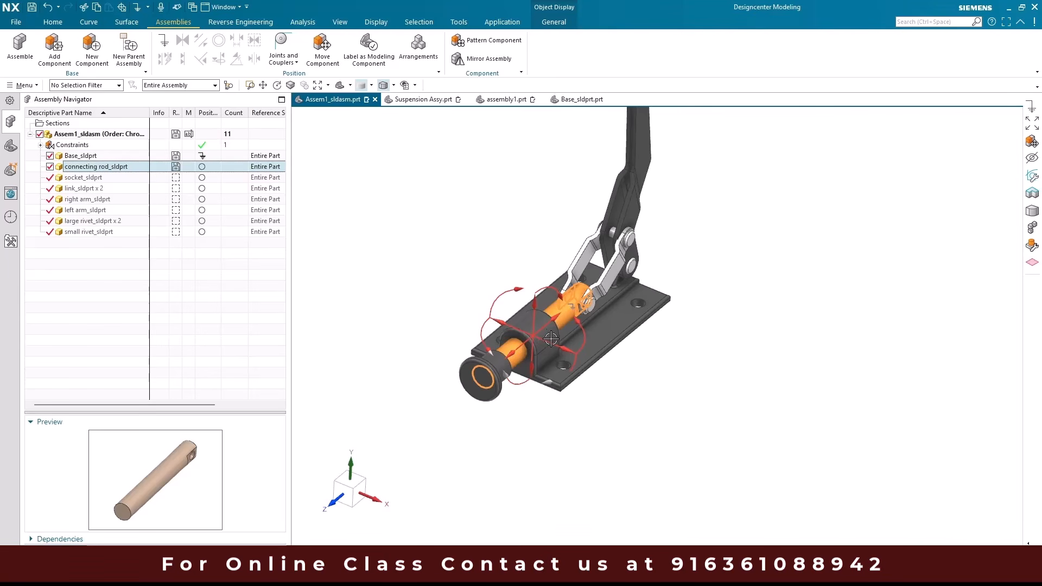
pyautogui.moveTo(551, 404)
pyautogui.mouseDown(button='middle')
pyautogui.moveTo(514, 398)
pyautogui.moveTo(548, 410)
pyautogui.mouseUp(button='middle')
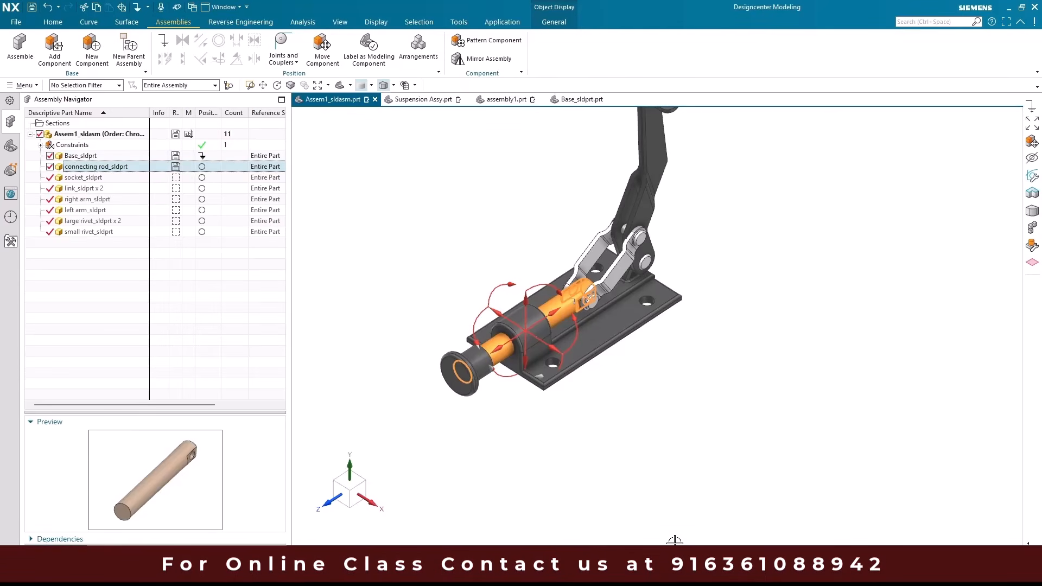
pyautogui.click(665, 444)
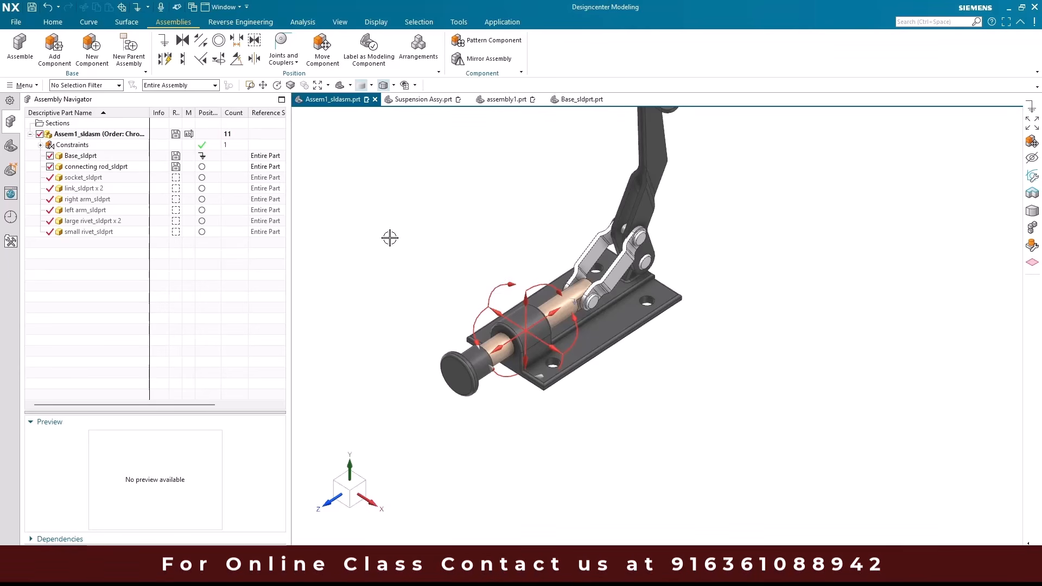
pyautogui.scroll(-1, 389, 238)
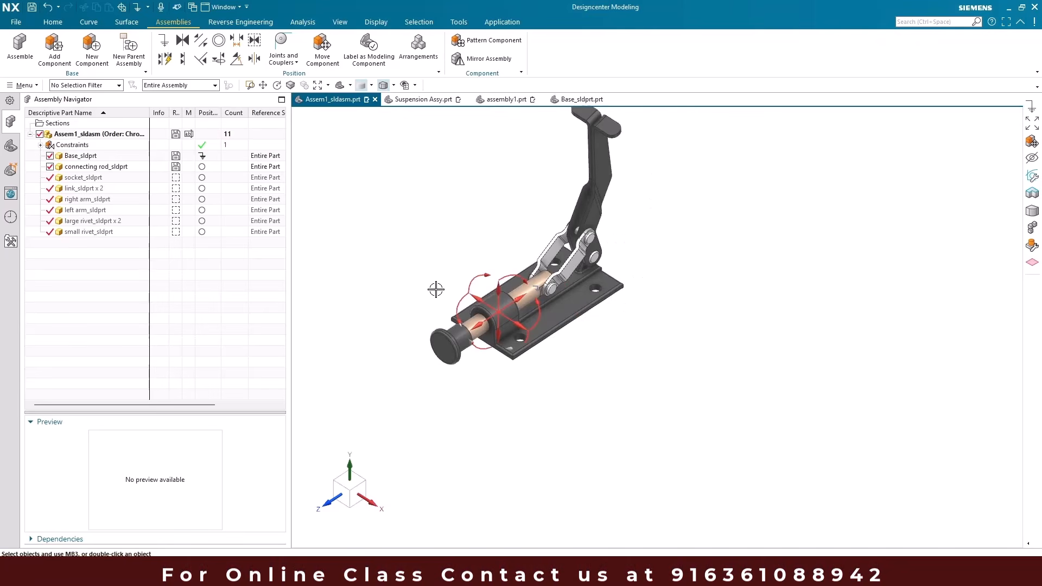
pyautogui.scroll(2, 503, 321)
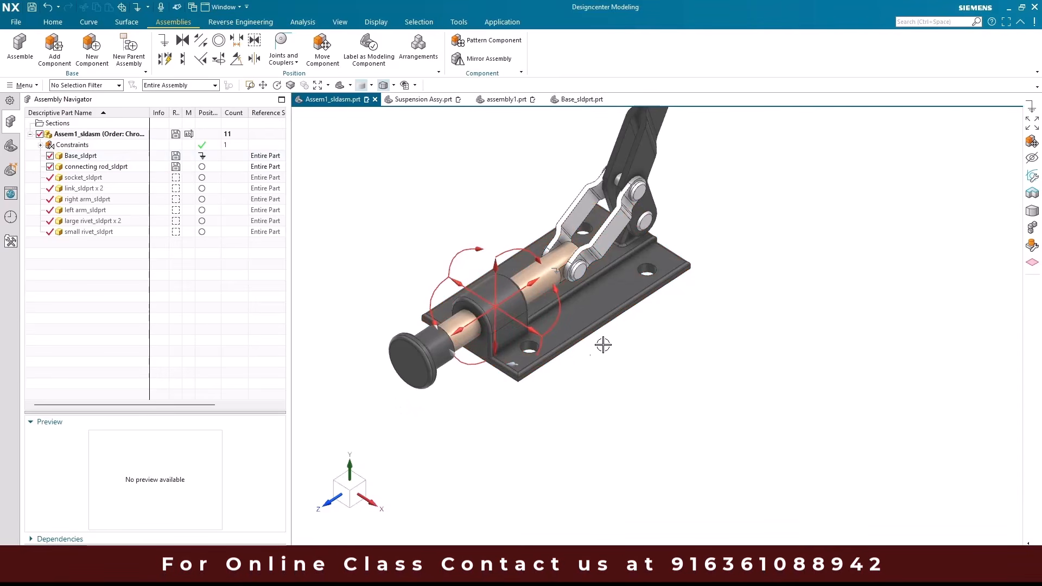
# - Update the display to clear the degrees-of-freedom arrows from the connecting rod
pyautogui.rightClick(381, 210)
pyautogui.click(318, 223)
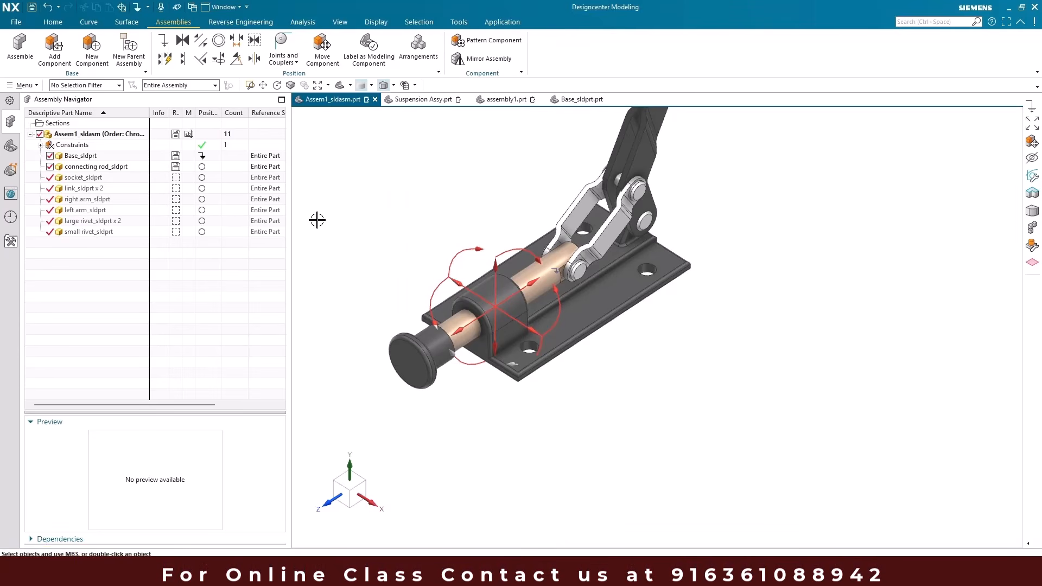
pyautogui.rightClick(388, 187)
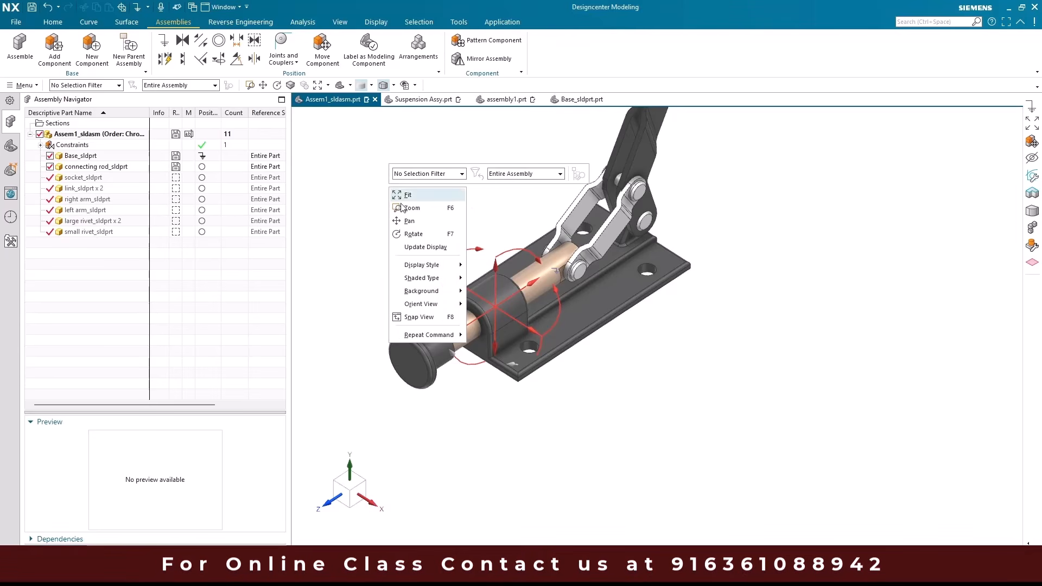
pyautogui.click(429, 249)
pyautogui.click(423, 221)
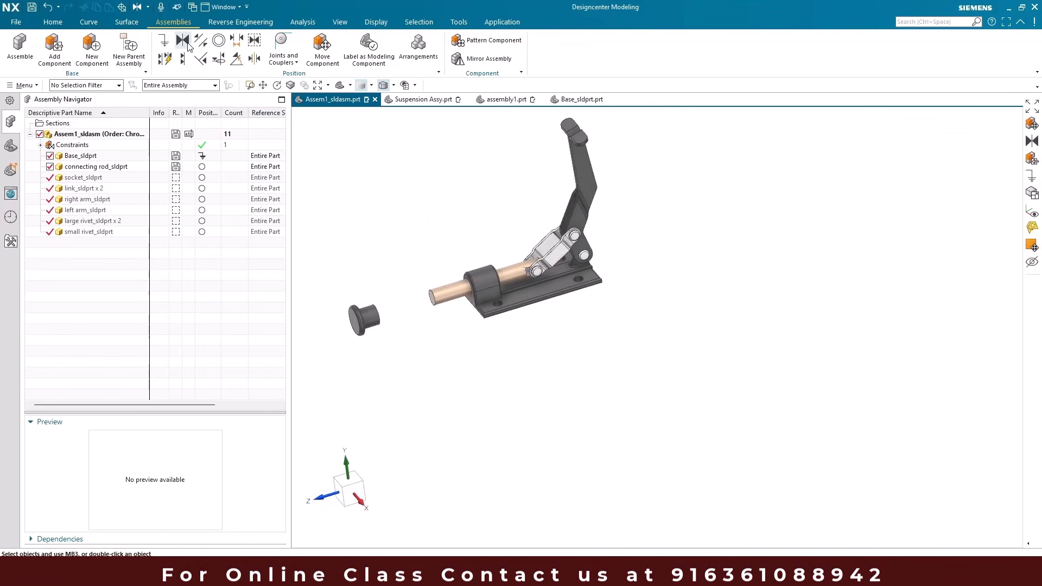
# - Start a Touch constraint with the ring-shaped end face of the socket as the motion object
pyautogui.click(188, 43)
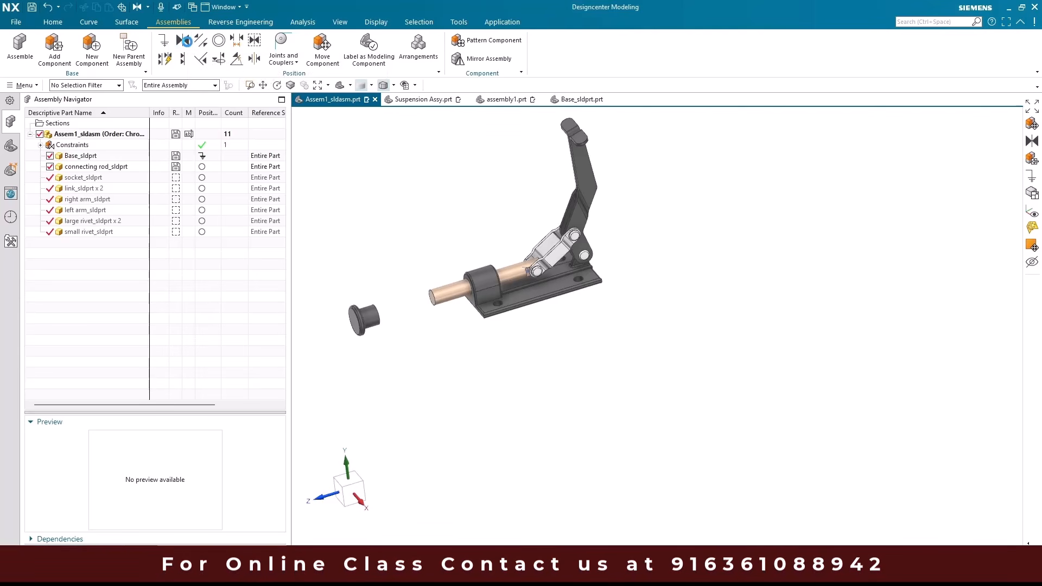
pyautogui.moveTo(348, 39); pyautogui.dragTo(211, 102)
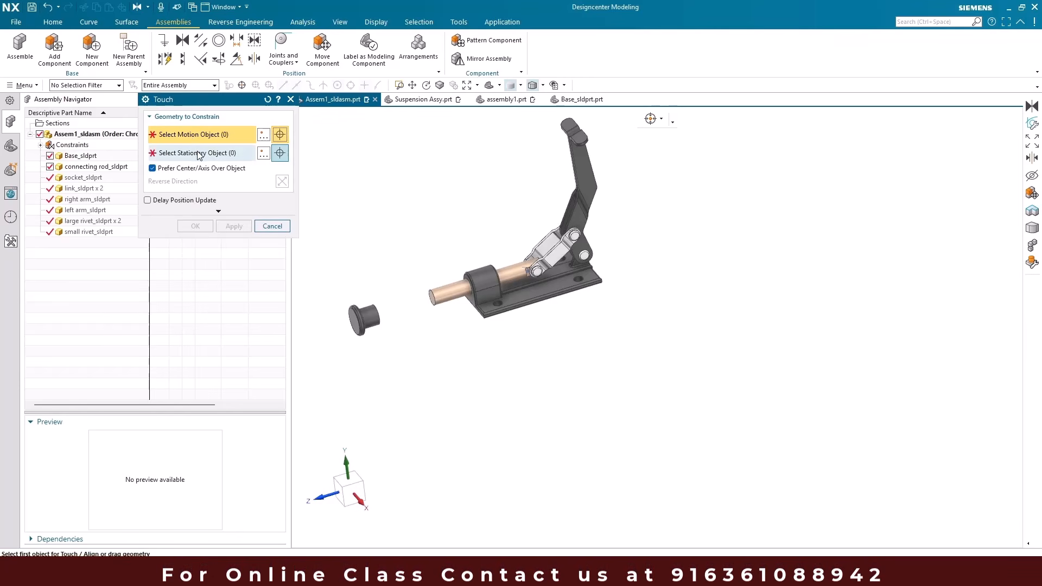
pyautogui.scroll(-3, 482, 143)
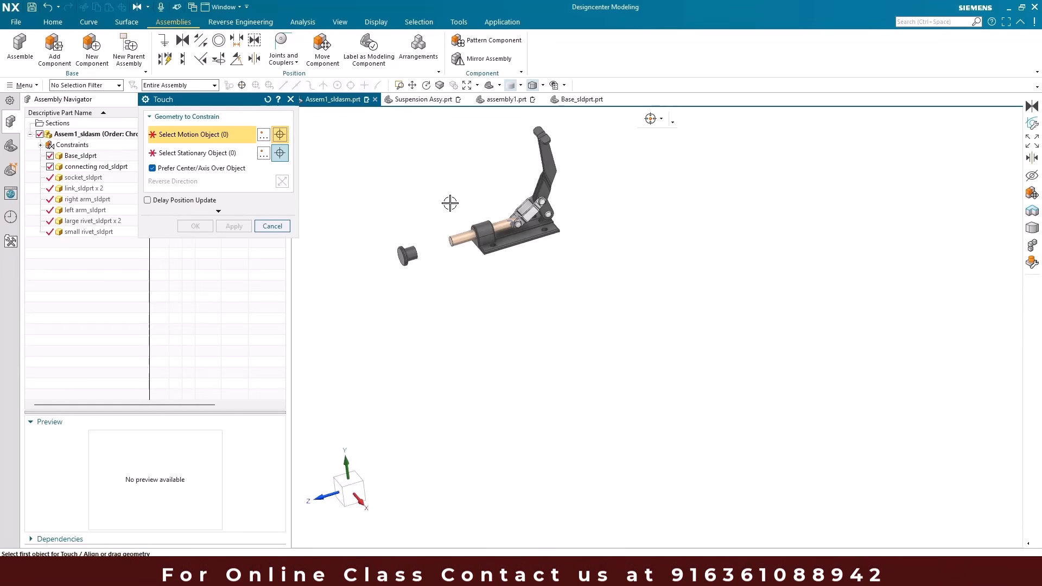
pyautogui.scroll(1, 430, 261)
pyautogui.scroll(3, 411, 253)
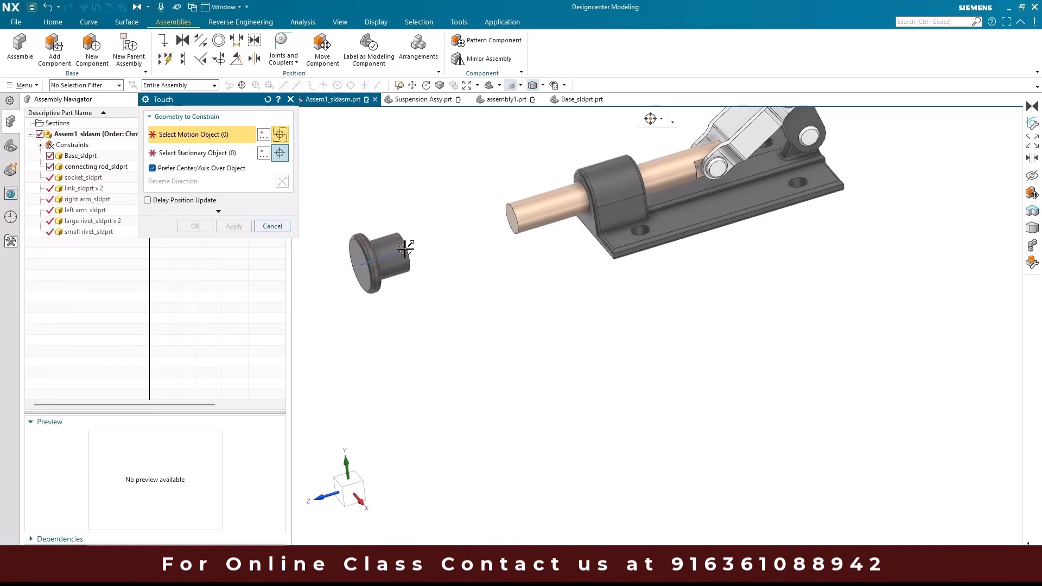
pyautogui.moveTo(376, 250); pyautogui.dragTo(380, 248, button='middle')
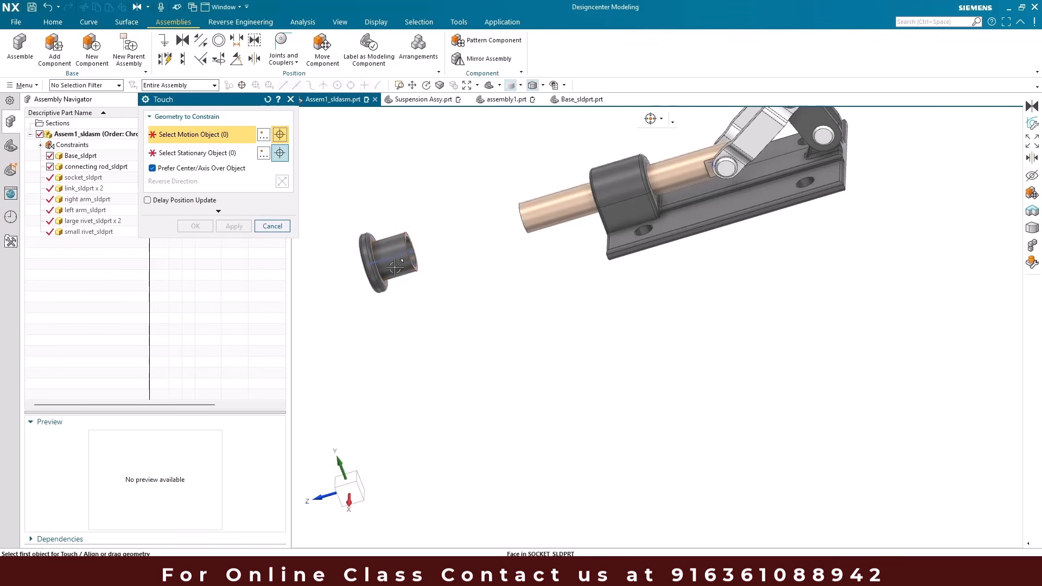
pyautogui.scroll(5, 387, 255)
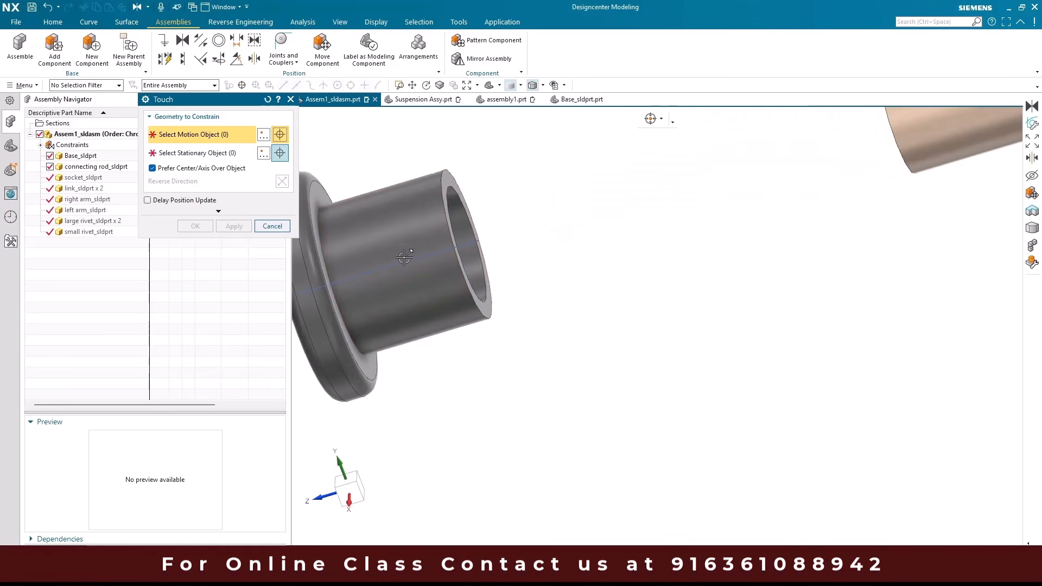
pyautogui.scroll(5, 455, 177)
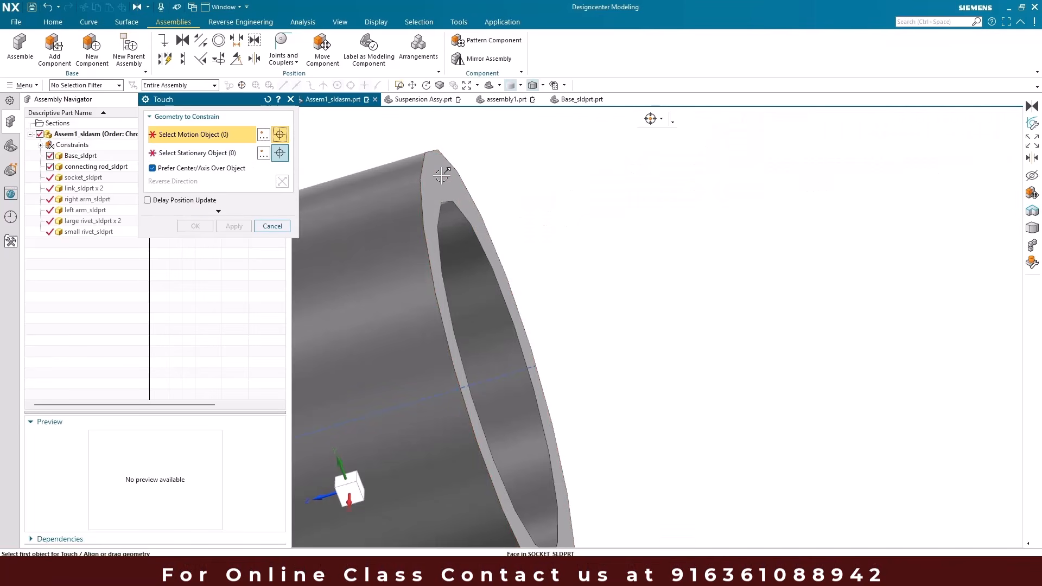
pyautogui.click(441, 176)
# - Try touching the socket to the connecting rod's flat end face as the stationary object, and cancel the constraint
pyautogui.scroll(-6, 441, 176)
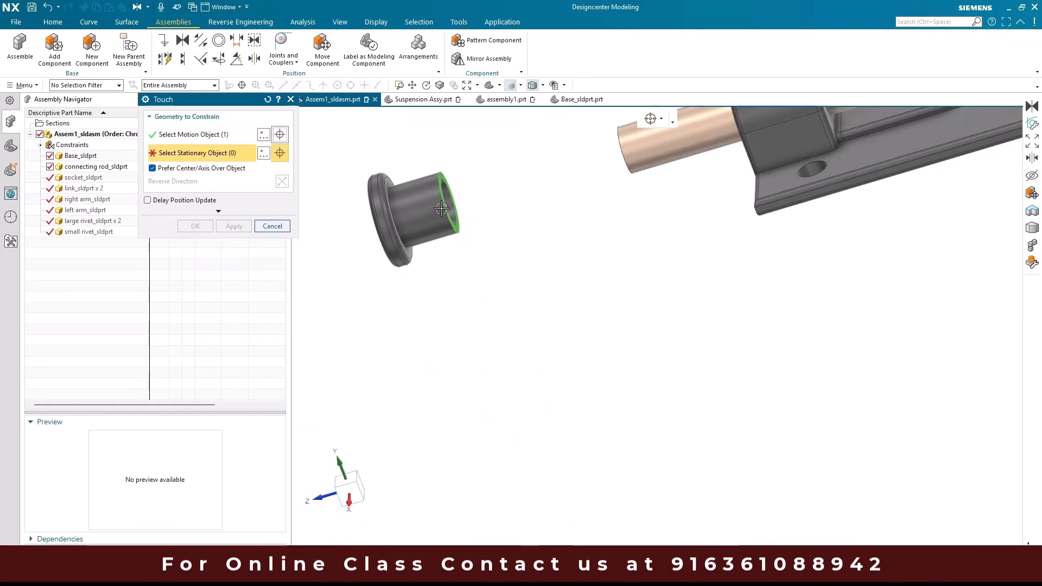
pyautogui.moveTo(467, 220); pyautogui.dragTo(476, 224, button='middle')
pyautogui.scroll(-3, 477, 224)
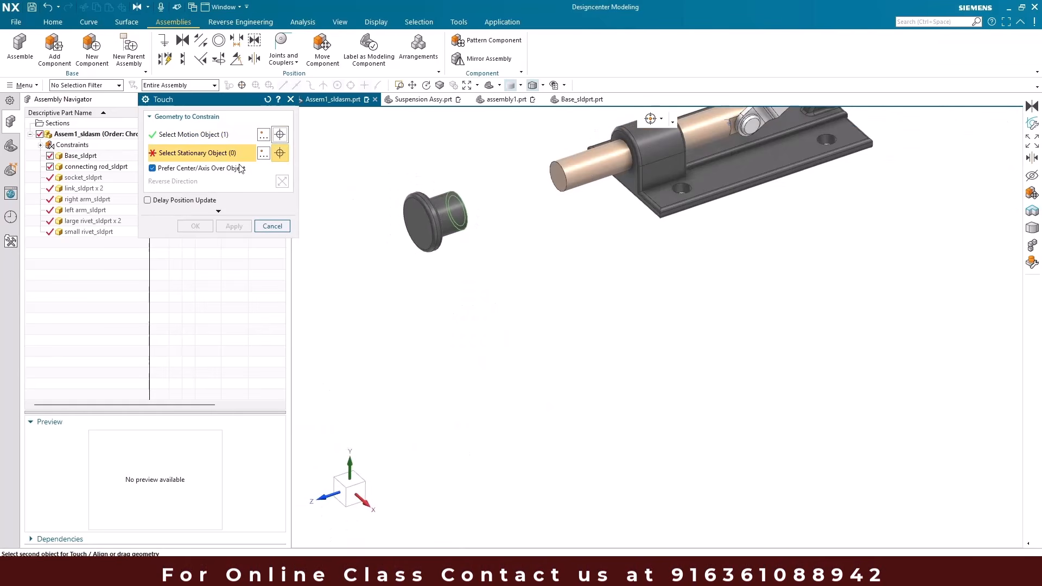
pyautogui.scroll(4, 507, 204)
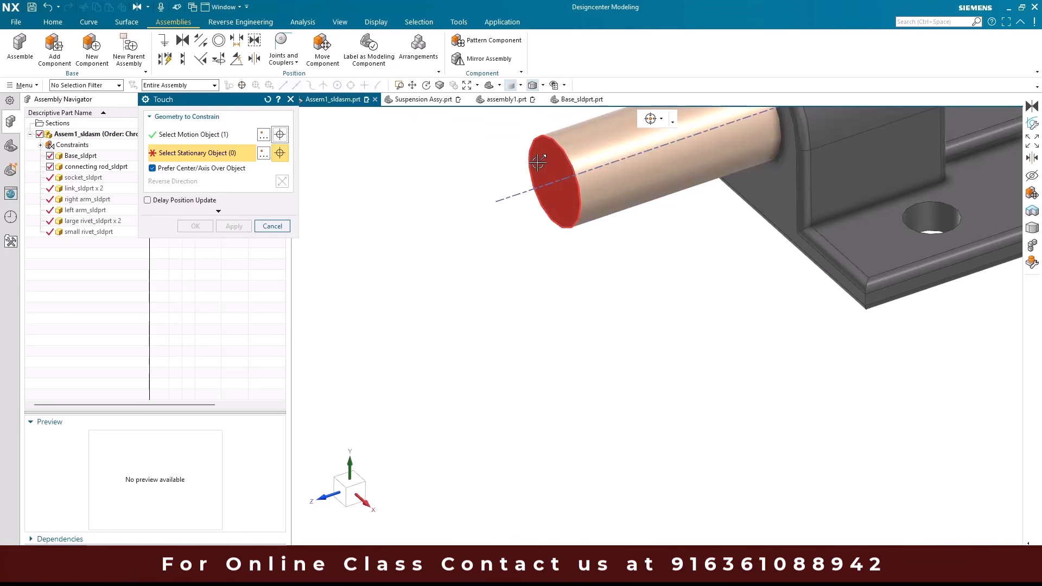
pyautogui.click(538, 162)
pyautogui.scroll(-2, 548, 228)
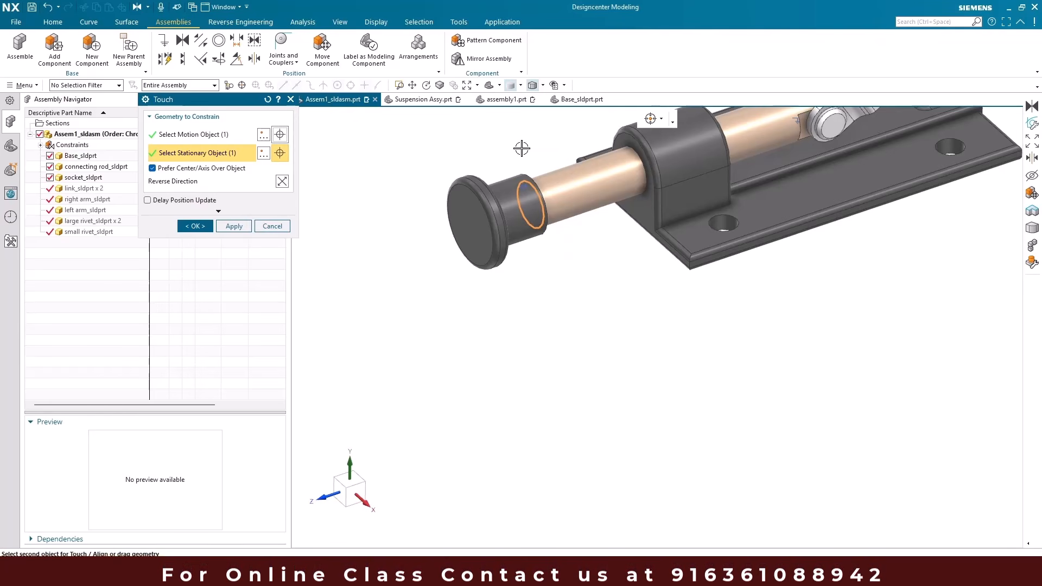
pyautogui.press('Escape')
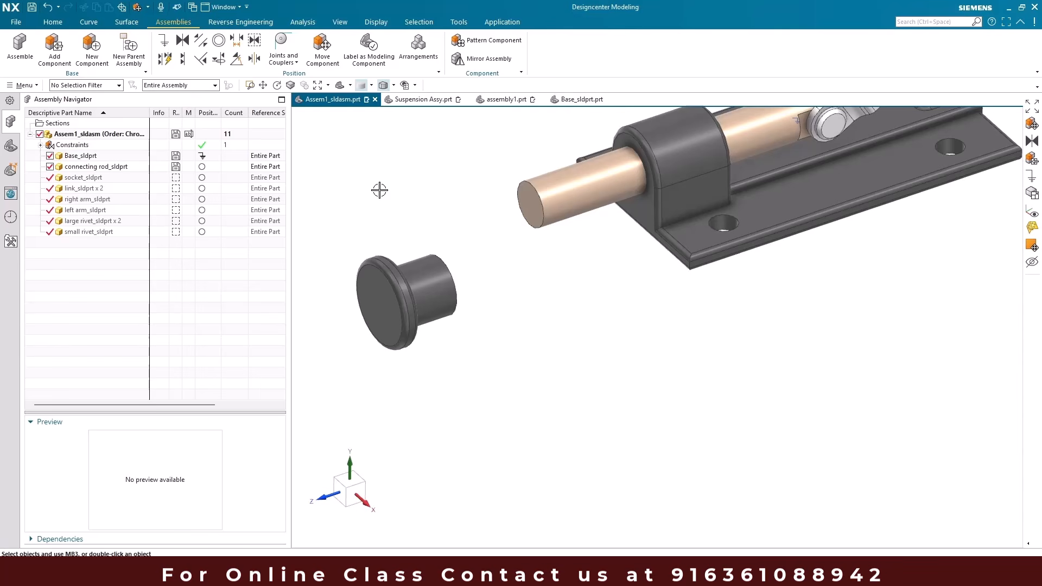
# - Try a Touch constraint between the socket's centre axis and the connecting rod's axis with the direction reversed, and undo it
pyautogui.click(185, 45)
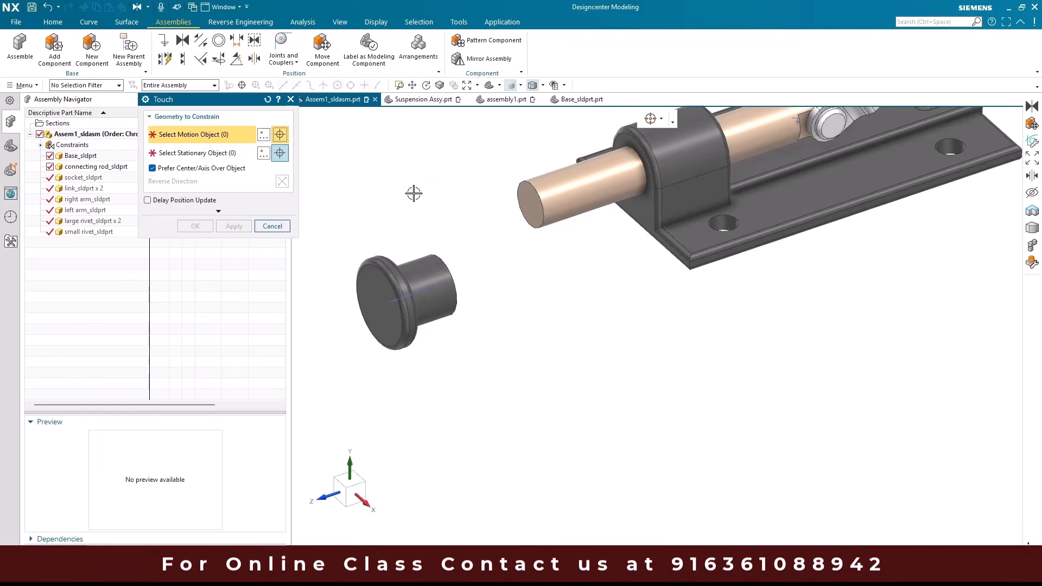
pyautogui.click(426, 291)
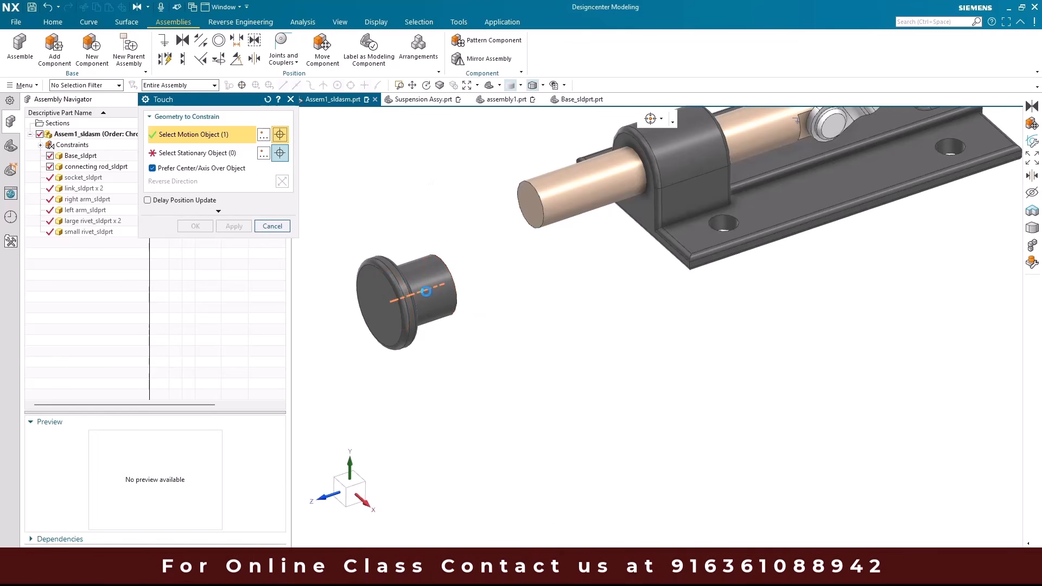
pyautogui.click(567, 192)
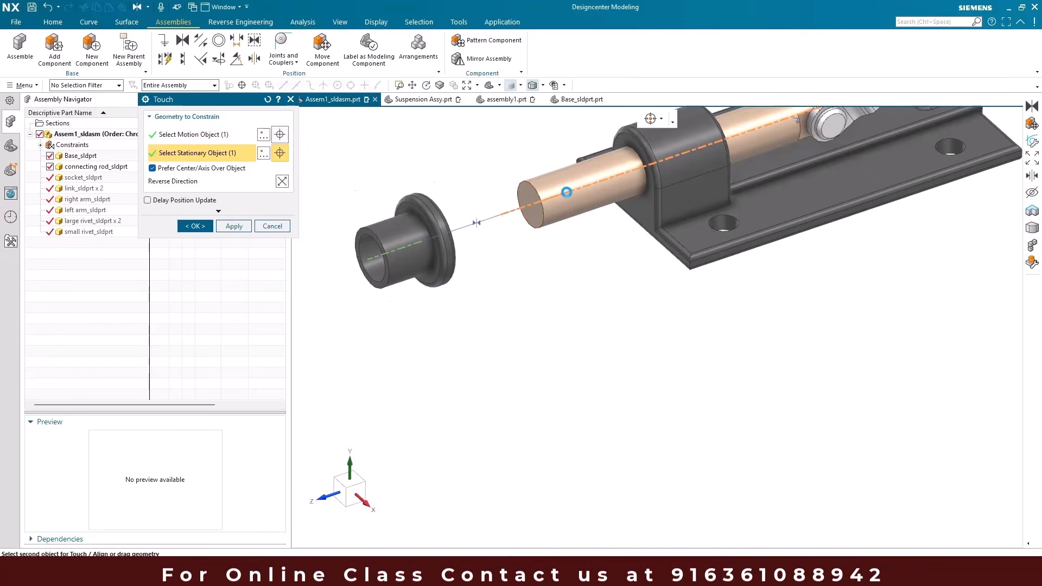
pyautogui.scroll(-3, 519, 202)
pyautogui.scroll(2, 519, 203)
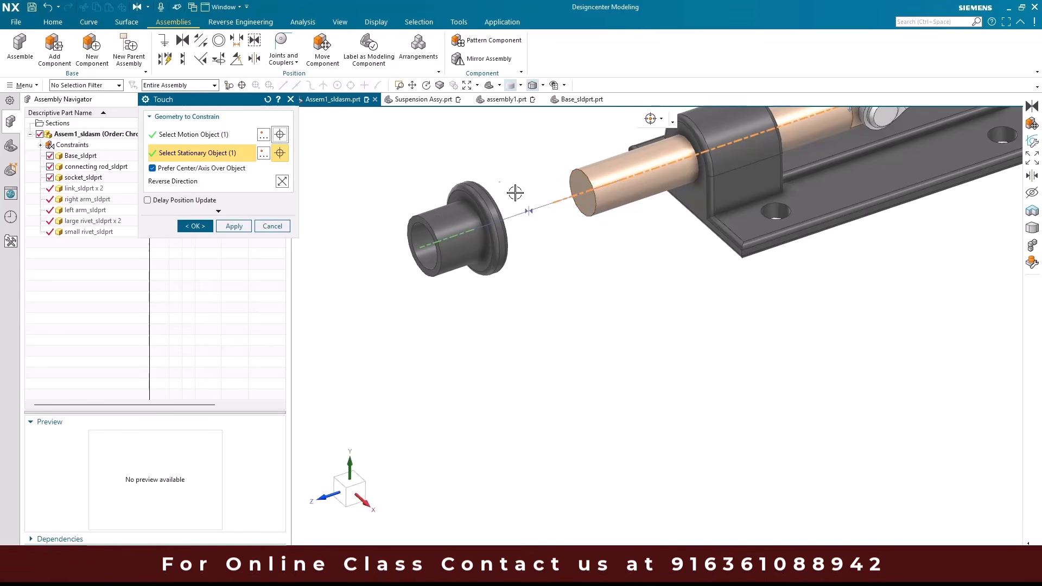
pyautogui.click(282, 182)
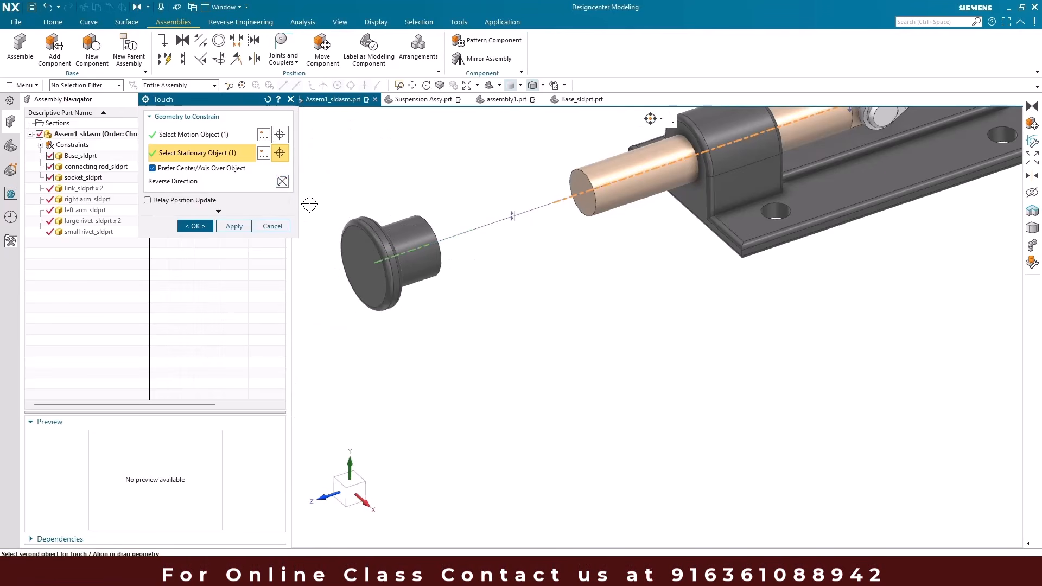
pyautogui.click(196, 226)
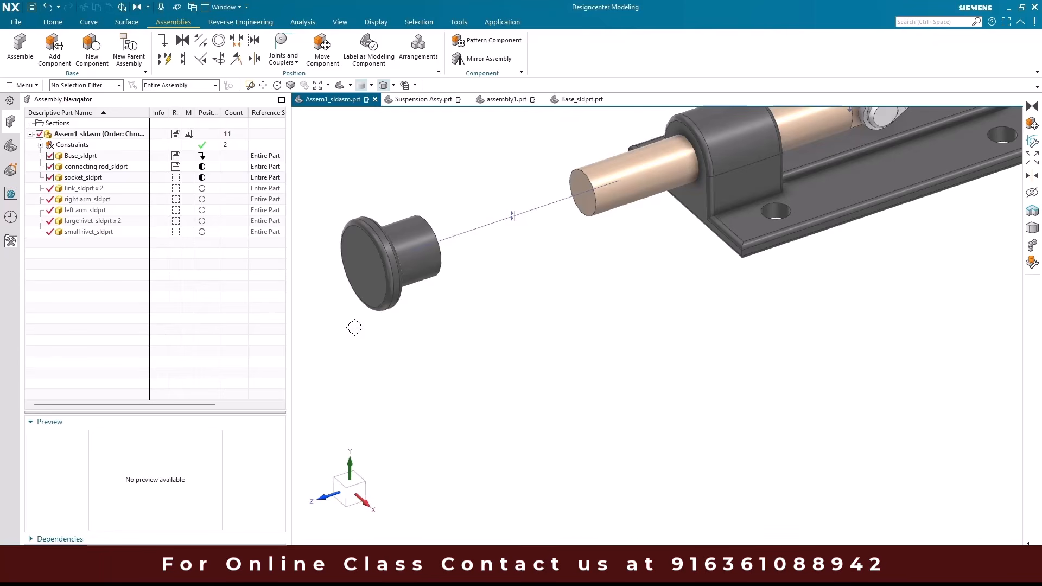
pyautogui.hotkey('ctrl', 'z')
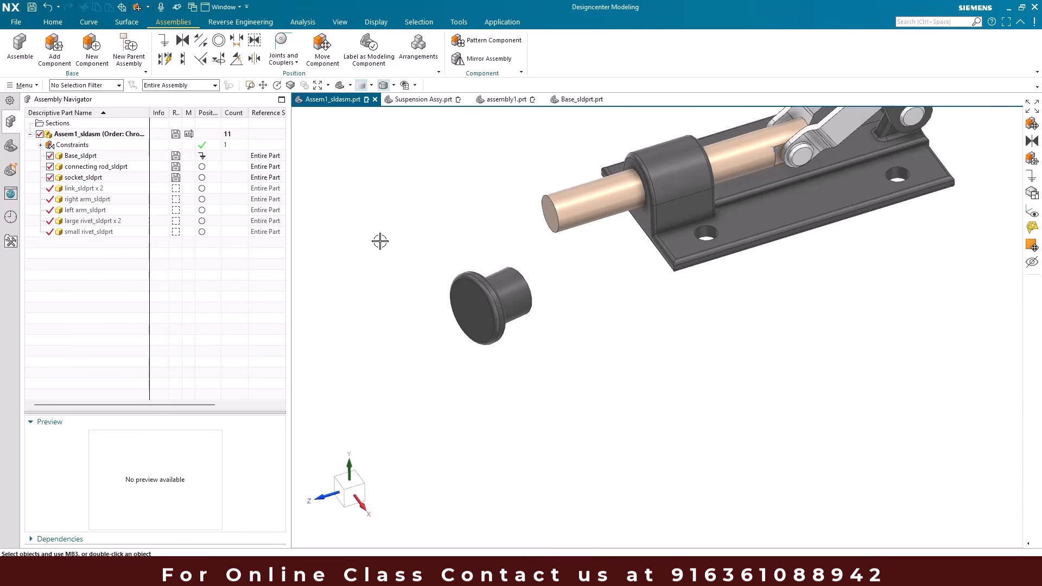
pyautogui.scroll(-3, 452, 305)
pyautogui.moveTo(470, 310); pyautogui.dragTo(474, 358, button='middle')
pyautogui.scroll(3, 473, 345)
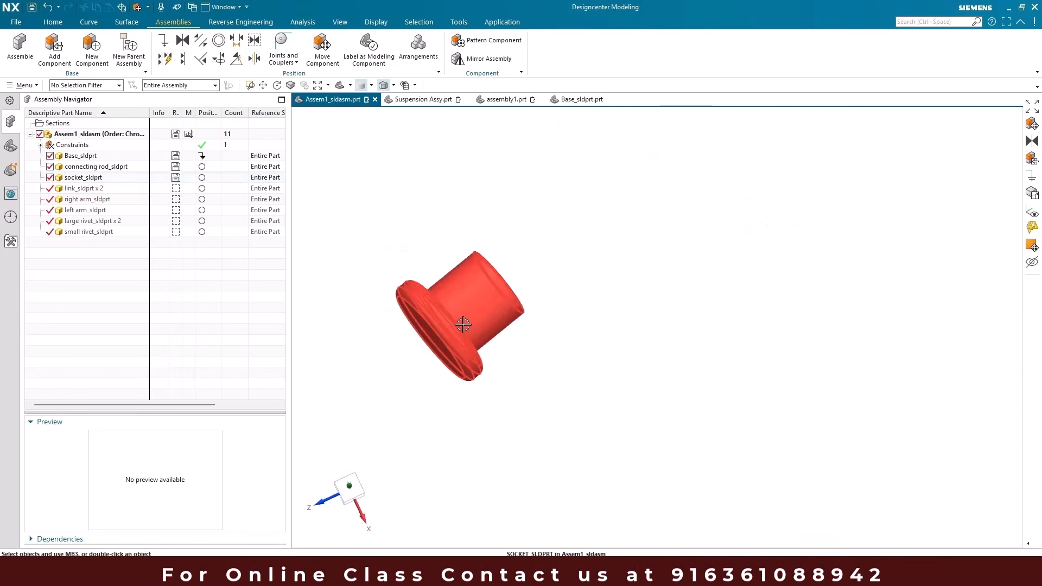
pyautogui.scroll(-3, 461, 315)
pyautogui.moveTo(458, 303); pyautogui.dragTo(635, 164, button='middle')
pyautogui.scroll(2, 507, 228)
pyautogui.scroll(-2, 526, 228)
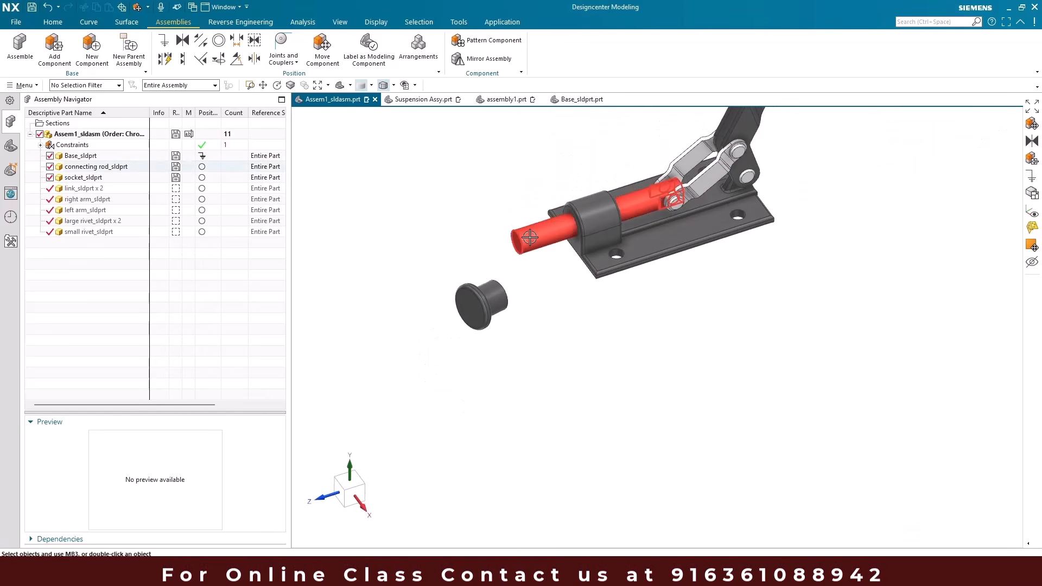
# - Try a Parallel constraint between the socket's flat head face and the connecting rod's end face, and undo it
pyautogui.click(203, 59)
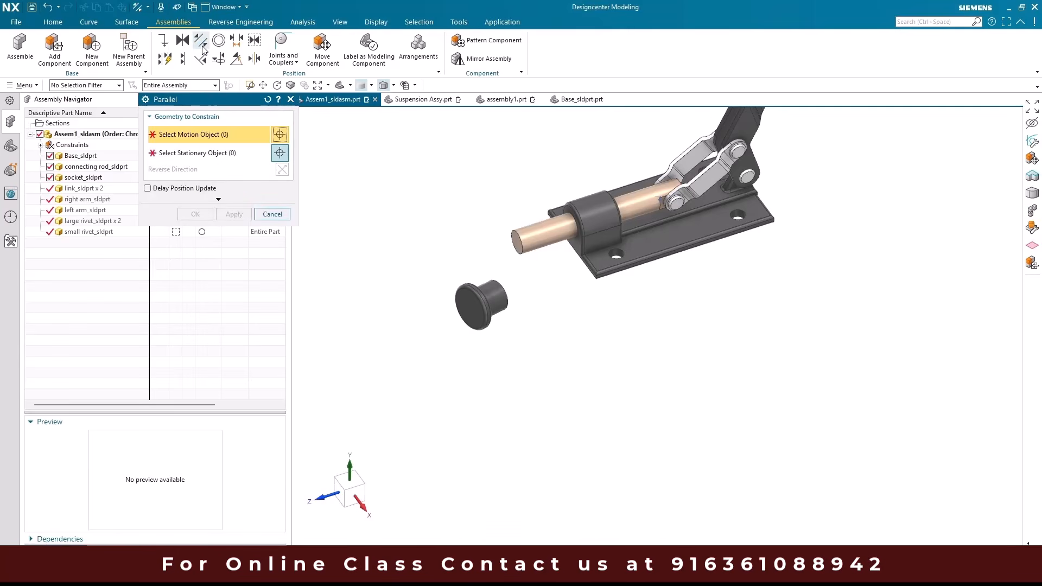
pyautogui.scroll(3, 465, 345)
pyautogui.scroll(-2, 465, 345)
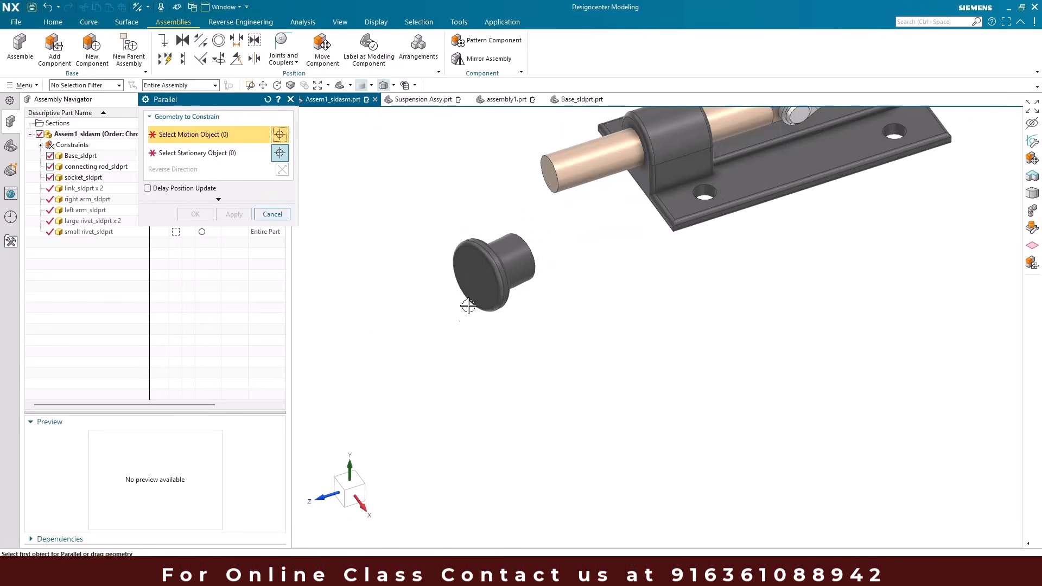
pyautogui.click(473, 283)
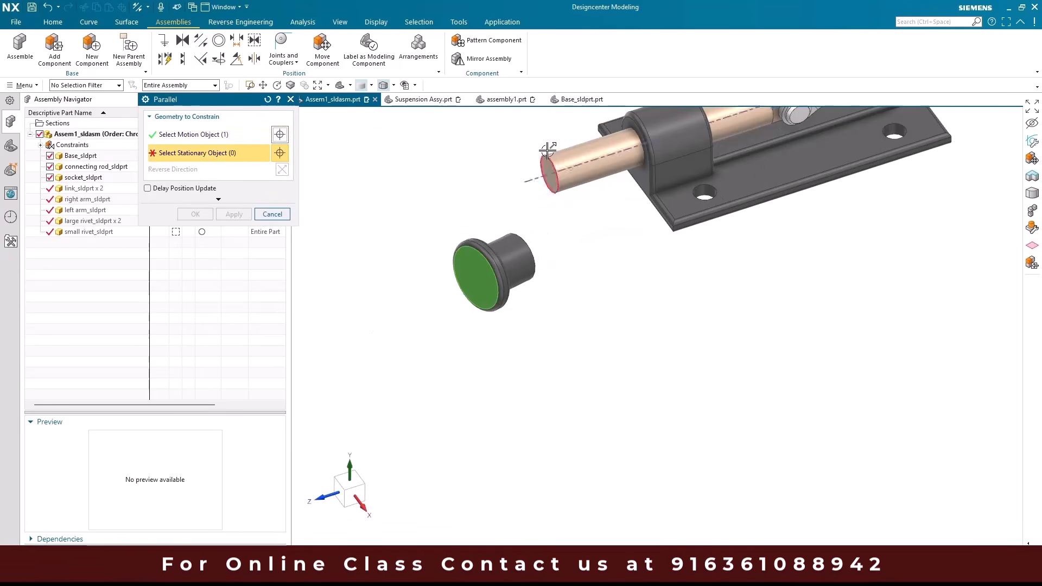
pyautogui.scroll(3, 547, 163)
pyautogui.click(545, 214)
pyautogui.scroll(-3, 543, 217)
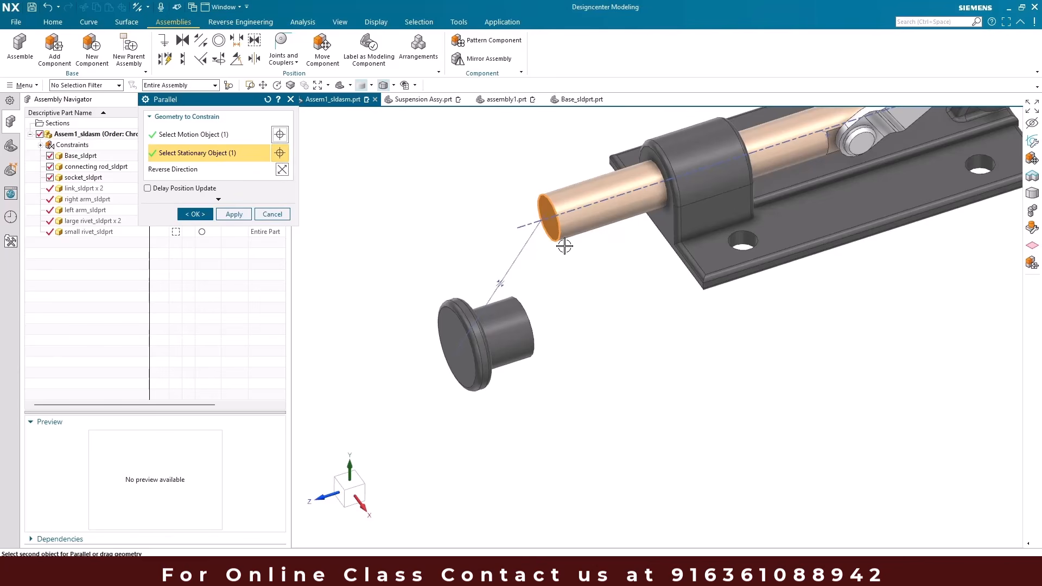
pyautogui.click(194, 215)
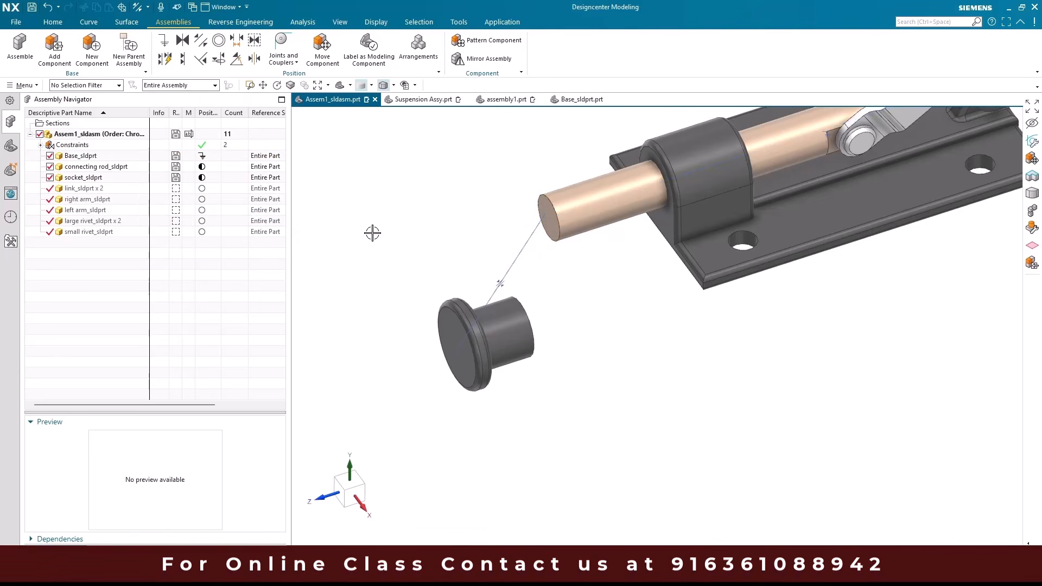
pyautogui.hotkey('ctrl', 'z')
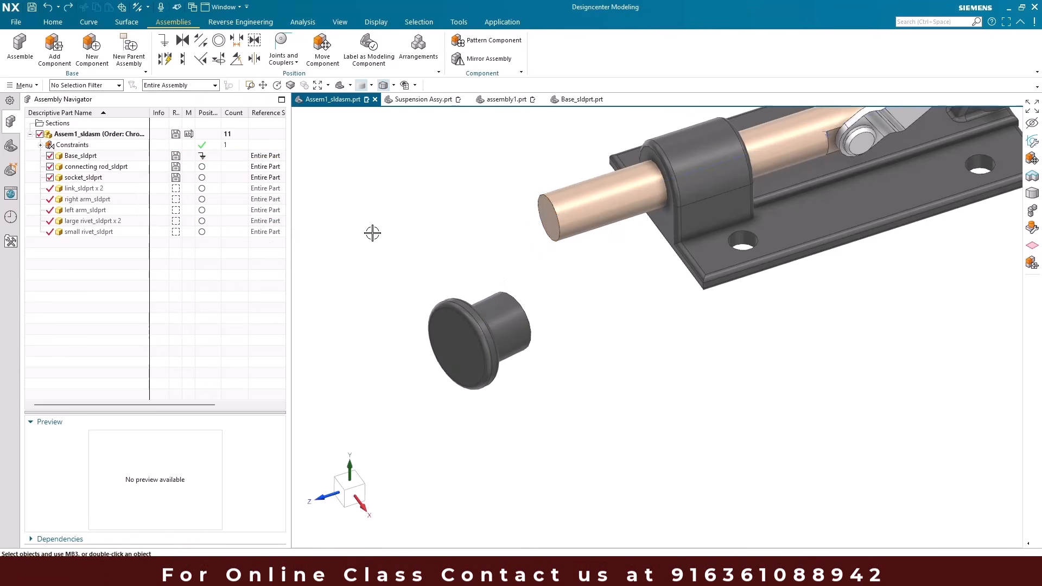
# - Try a Parallel constraint between the socket's centre axis and the connecting rod's axis, and undo it
pyautogui.click(200, 41)
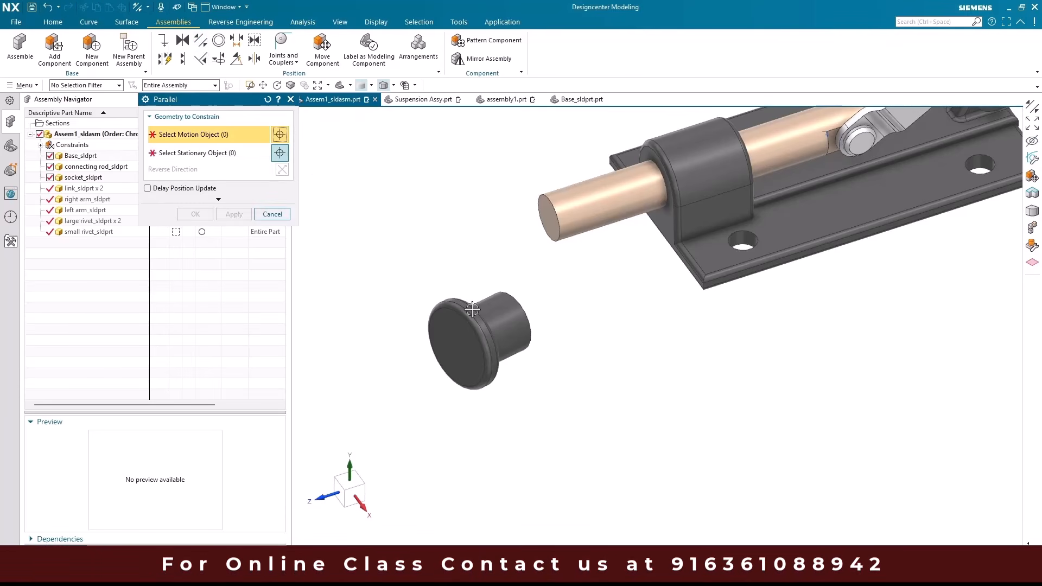
pyautogui.click(502, 326)
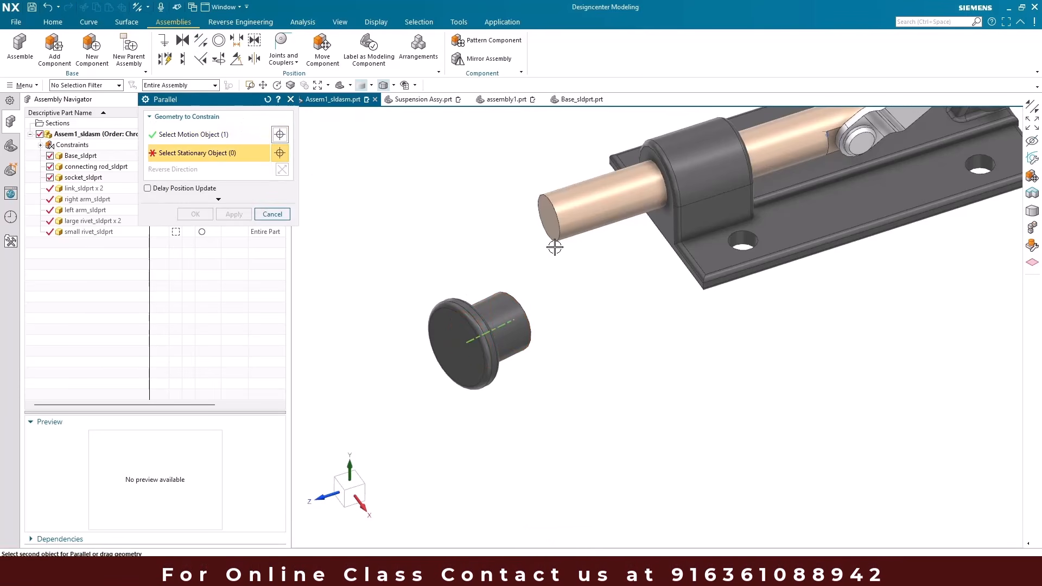
pyautogui.click(588, 205)
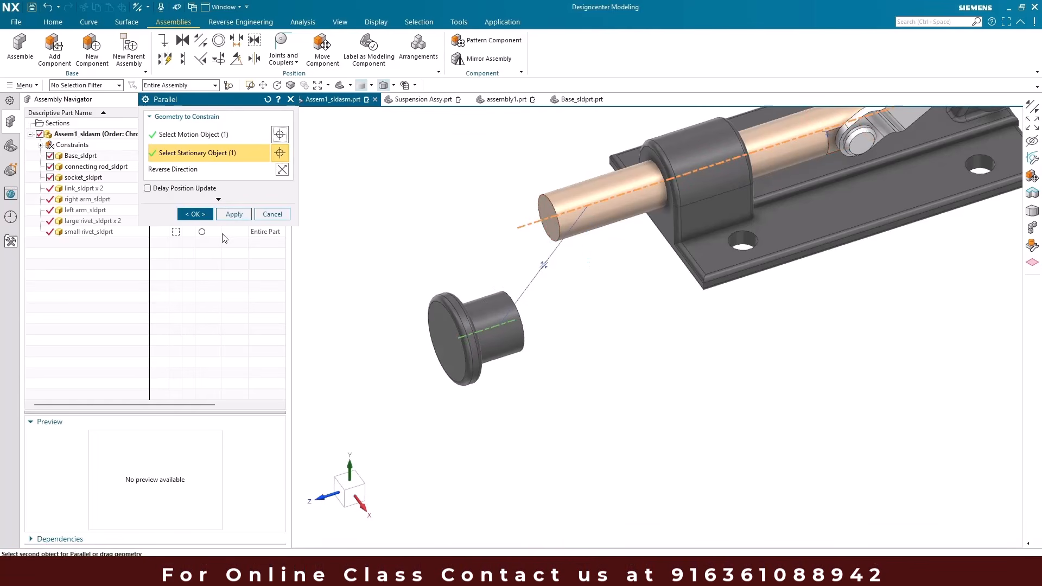
pyautogui.click(195, 214)
pyautogui.hotkey('ctrl', 'z')
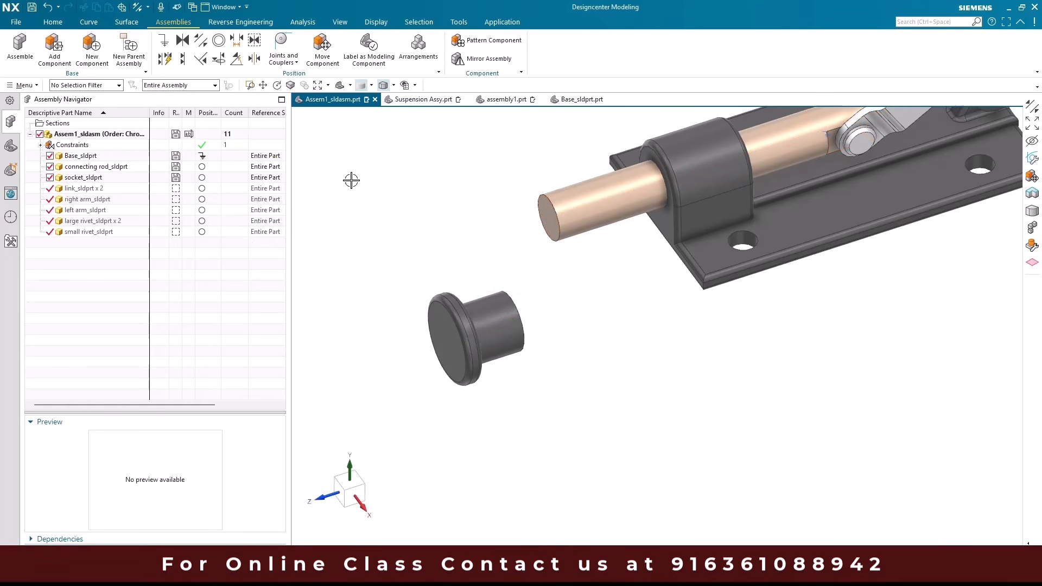
# - Try a Concentric constraint between the socket's open-end circular edge and the connecting rod's end edge, and undo it
pyautogui.click(219, 39)
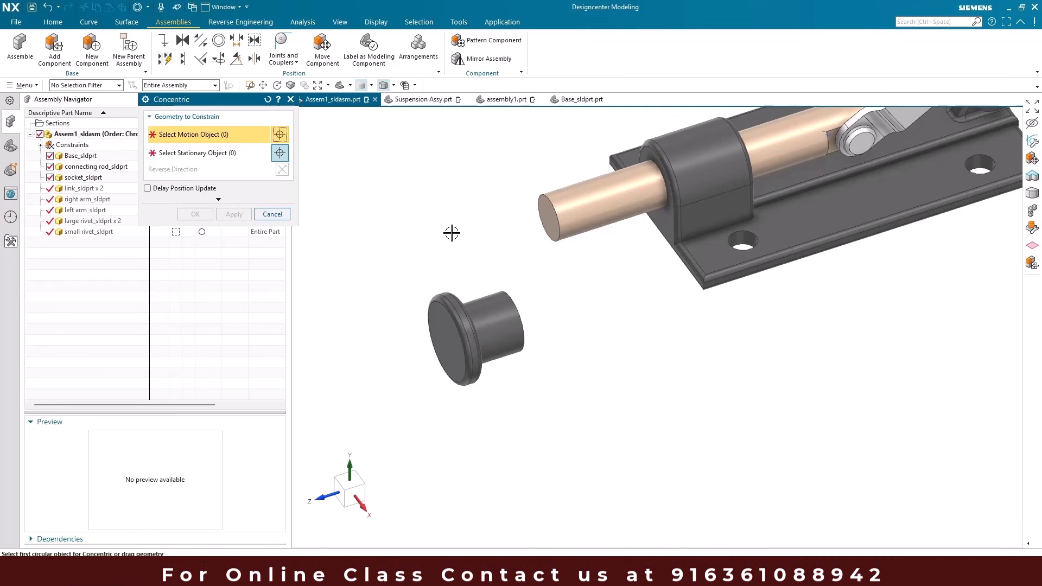
pyautogui.scroll(-2, 451, 233)
pyautogui.scroll(2, 460, 264)
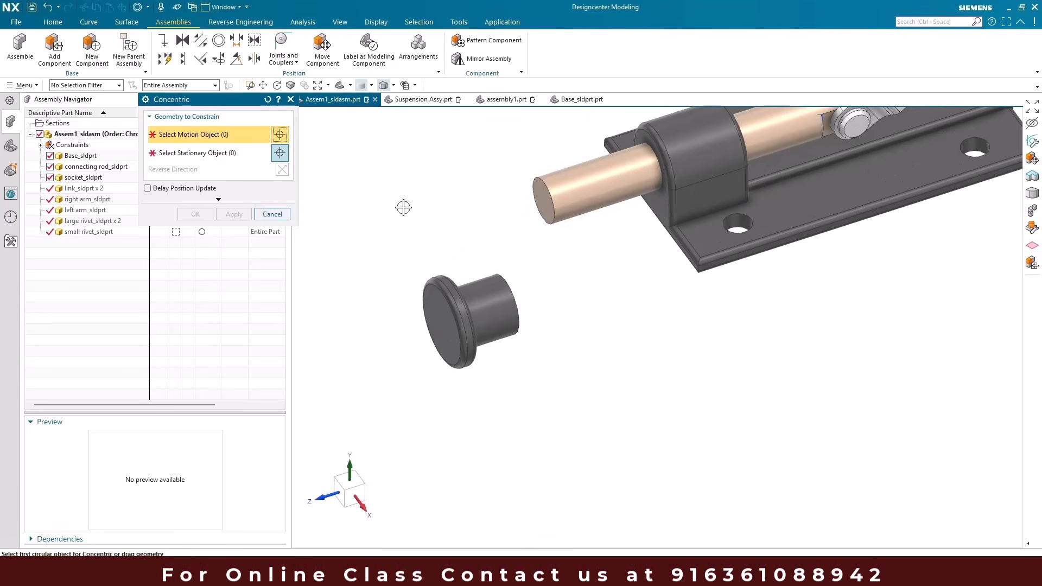
pyautogui.click(500, 276)
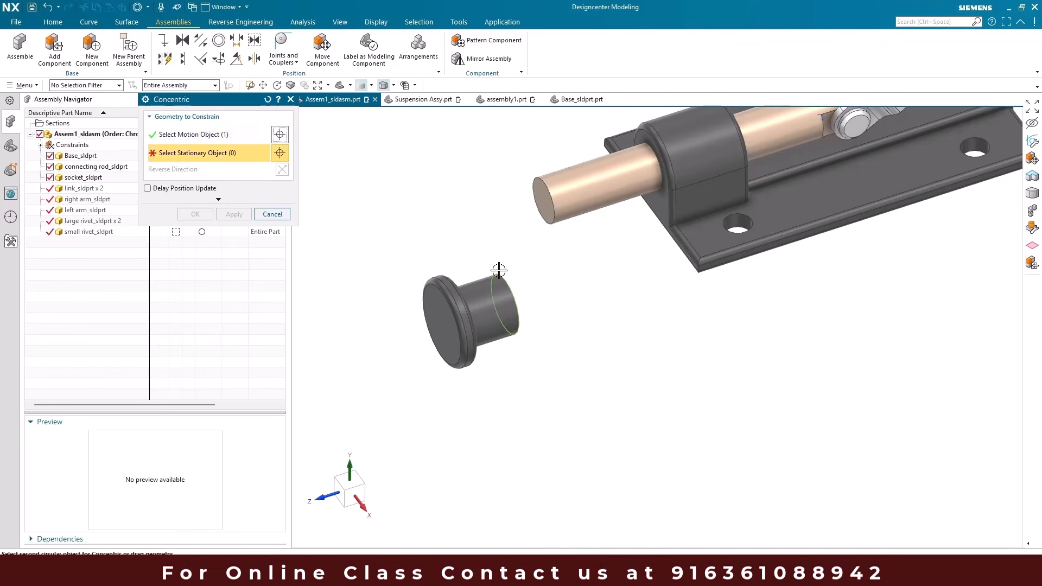
pyautogui.click(542, 178)
pyautogui.scroll(2, 545, 177)
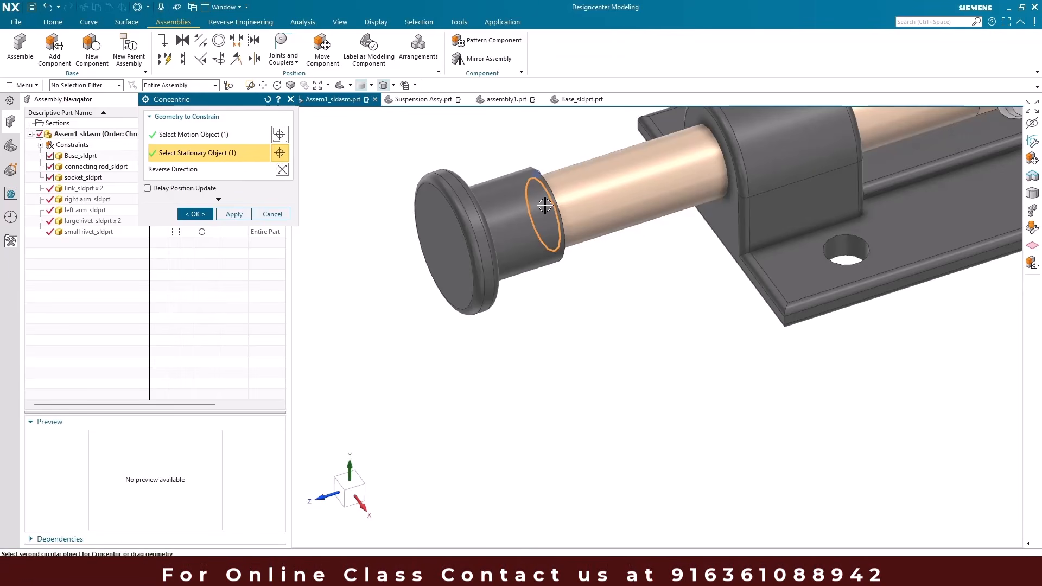
pyautogui.click(195, 215)
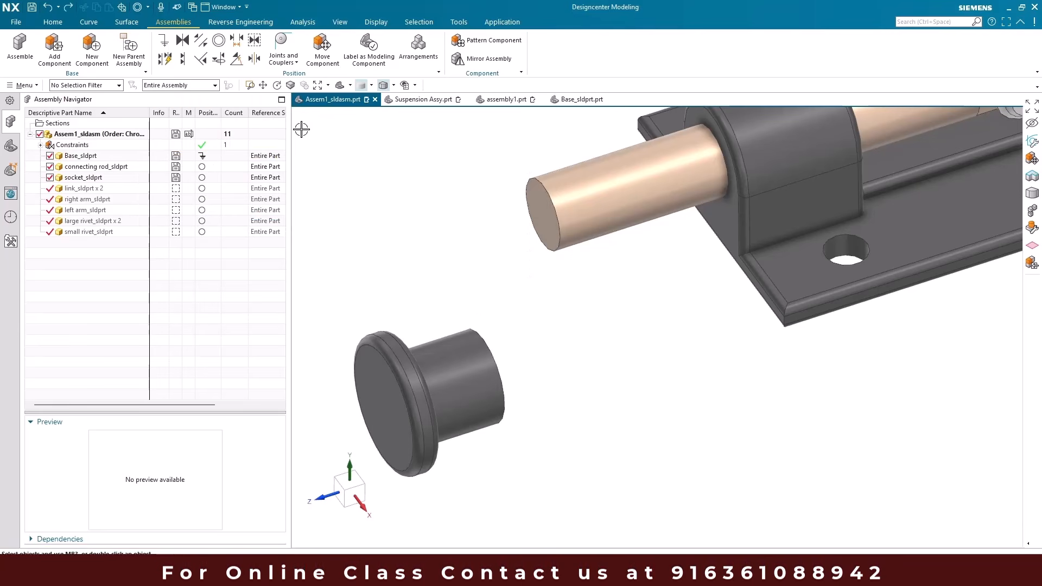
# - Start a Distance constraint between the socket's ring-shaped open end face and the connecting rod's flat end face
pyautogui.click(239, 44)
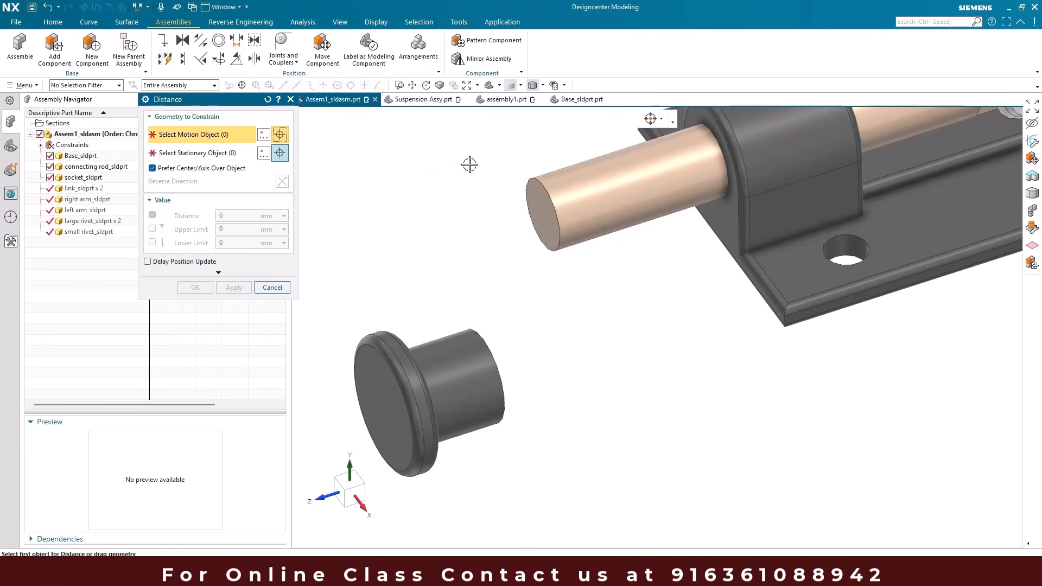
pyautogui.scroll(-2, 470, 164)
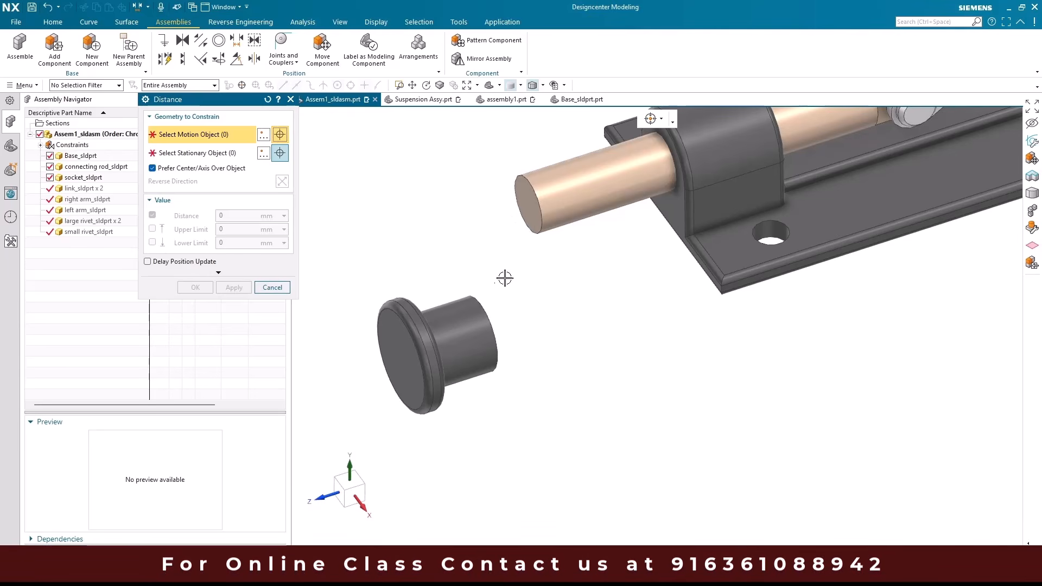
pyautogui.scroll(4, 491, 303)
pyautogui.scroll(2, 467, 323)
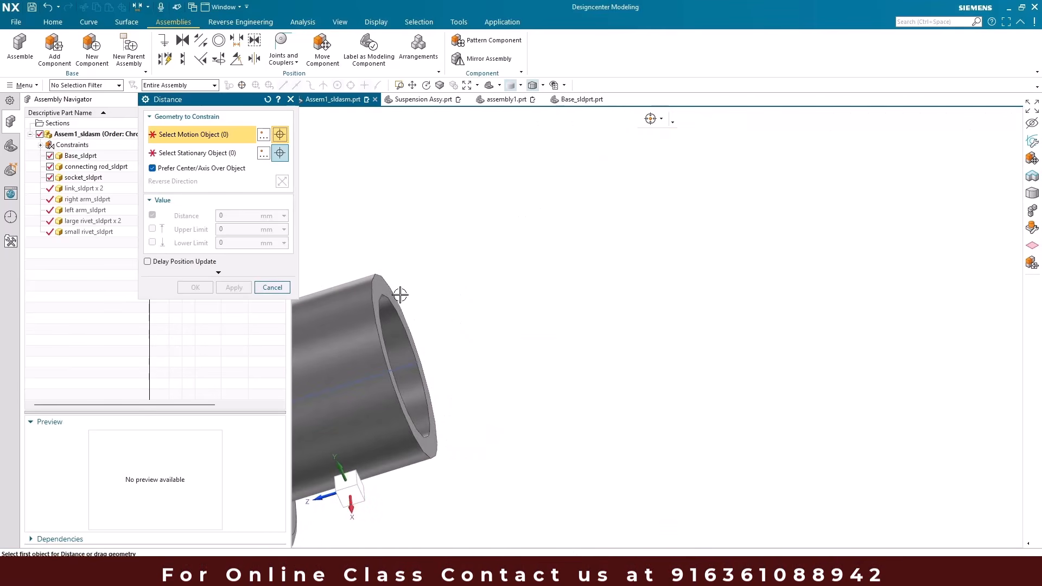
pyautogui.scroll(3, 384, 281)
pyautogui.click(381, 282)
pyautogui.scroll(-6, 474, 284)
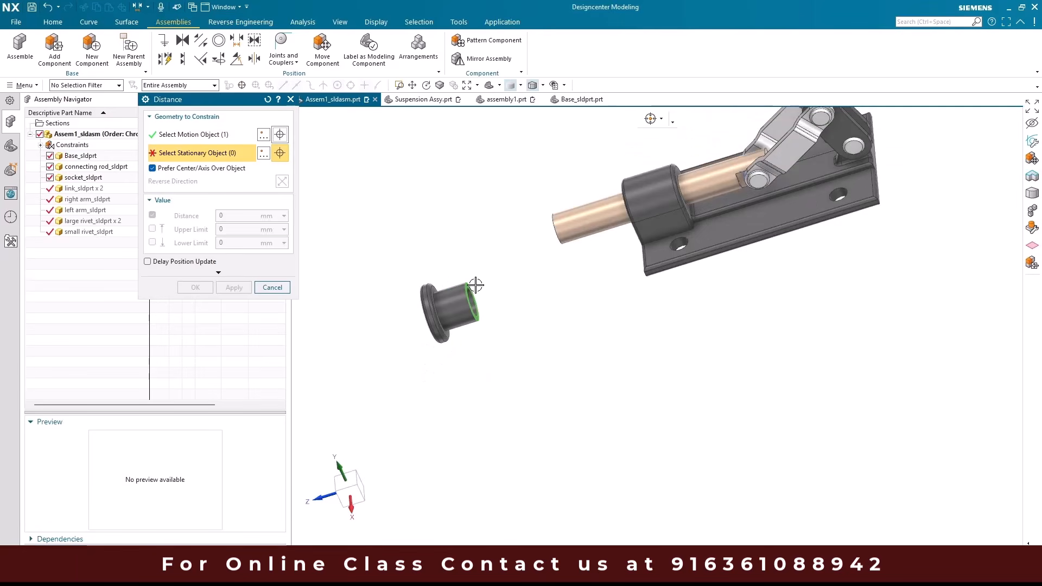
pyautogui.scroll(2, 504, 246)
pyautogui.click(503, 244)
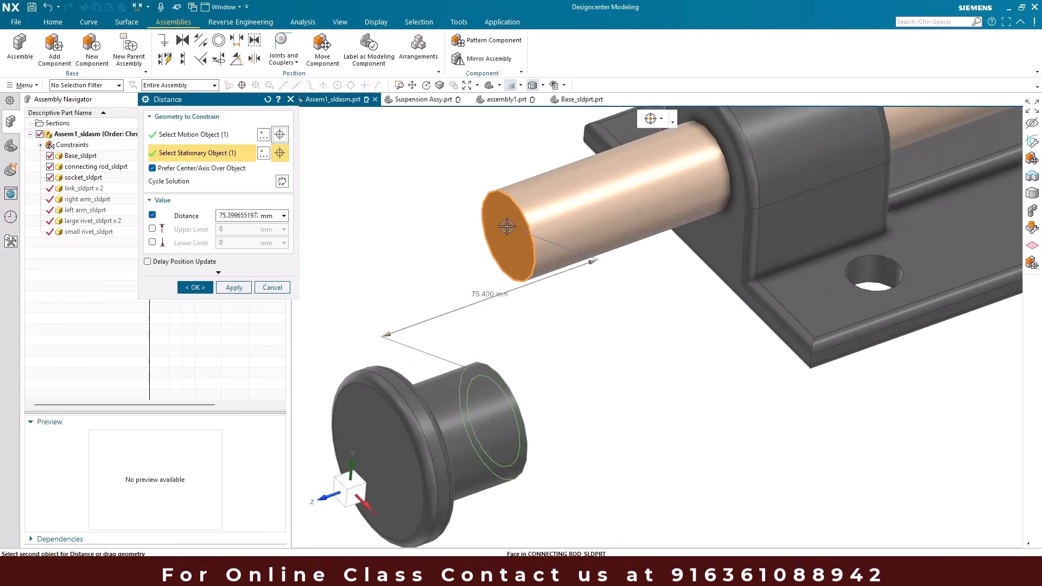
# - Set the distance between the socket and the connecting rod to 100 mm, confirm the constraint, and undo it
pyautogui.scroll(2, 523, 286)
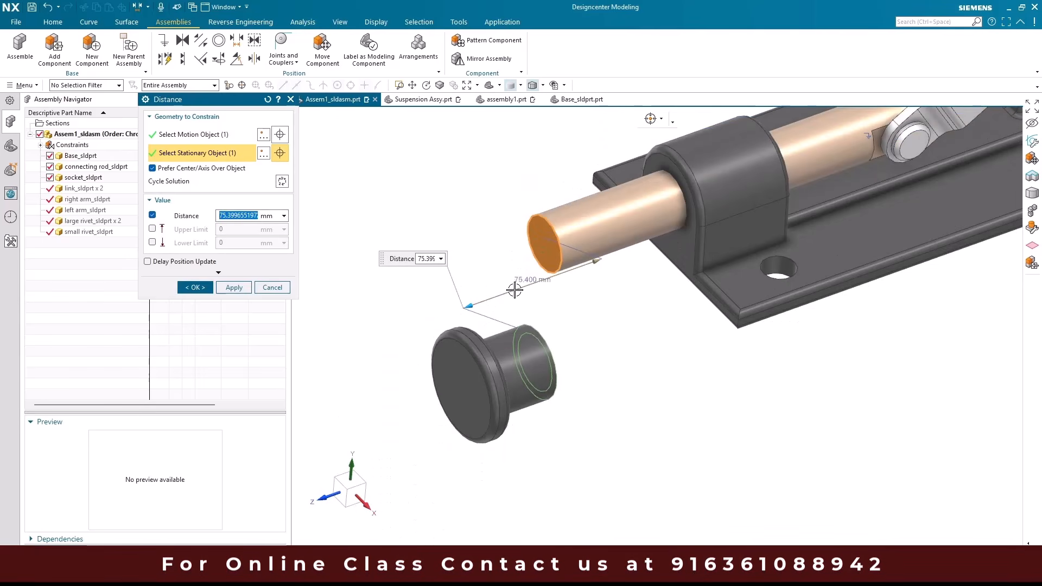
pyautogui.click(424, 260)
pyautogui.write('100')
pyautogui.press('Return')
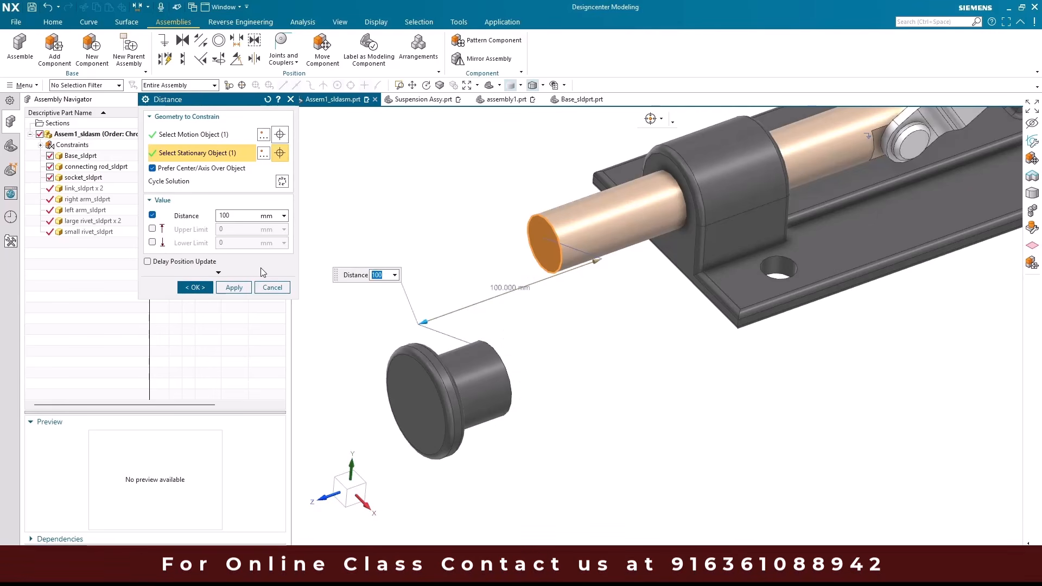
pyautogui.click(194, 287)
# - Bond the socket and the connecting rod together as a rigid set
pyautogui.moveTo(442, 284); pyautogui.dragTo(425, 314, button='middle')
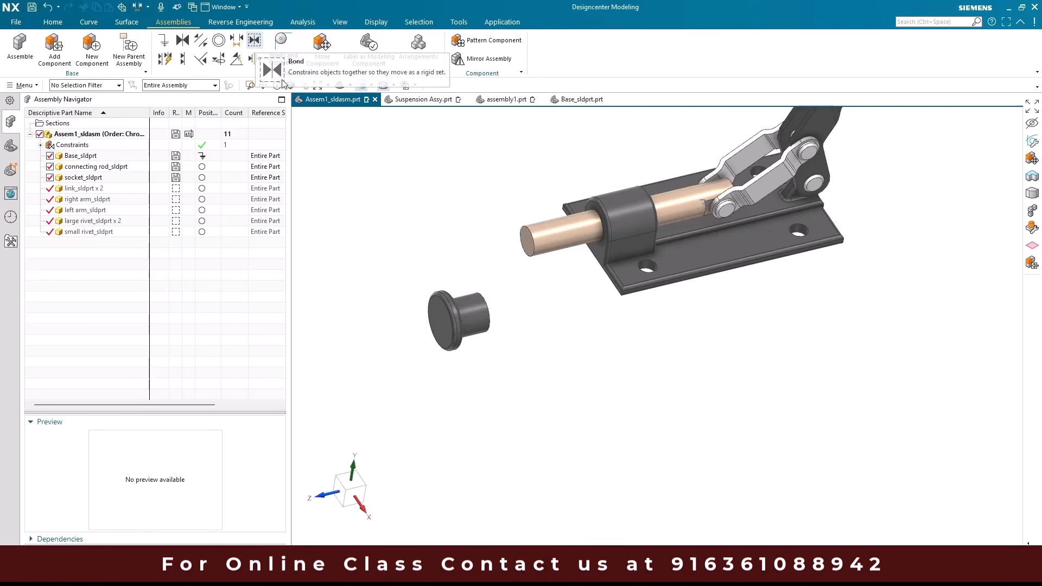
pyautogui.moveTo(460, 263); pyautogui.dragTo(469, 318, button='middle')
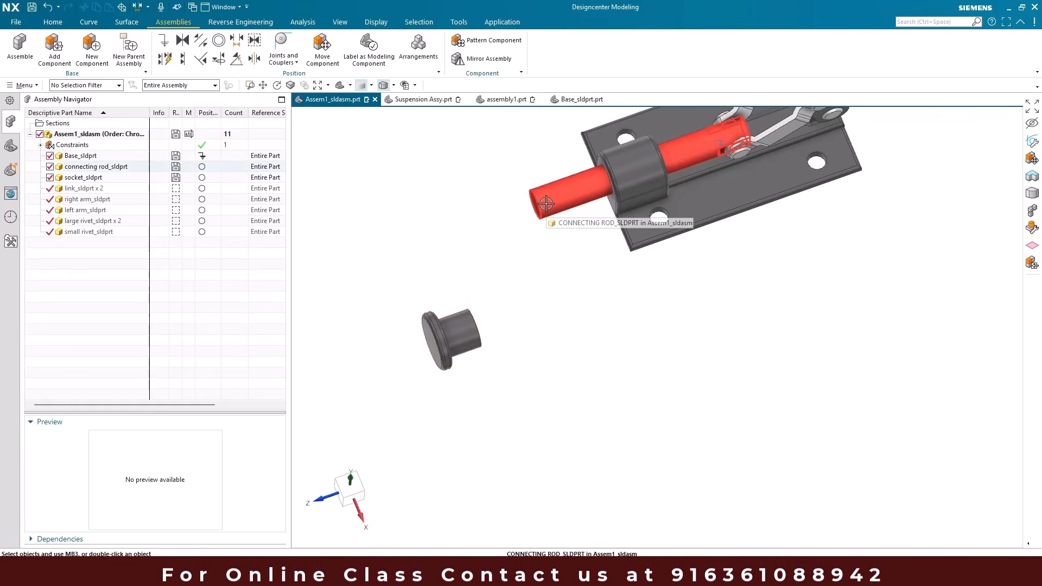
pyautogui.scroll(-2, 474, 265)
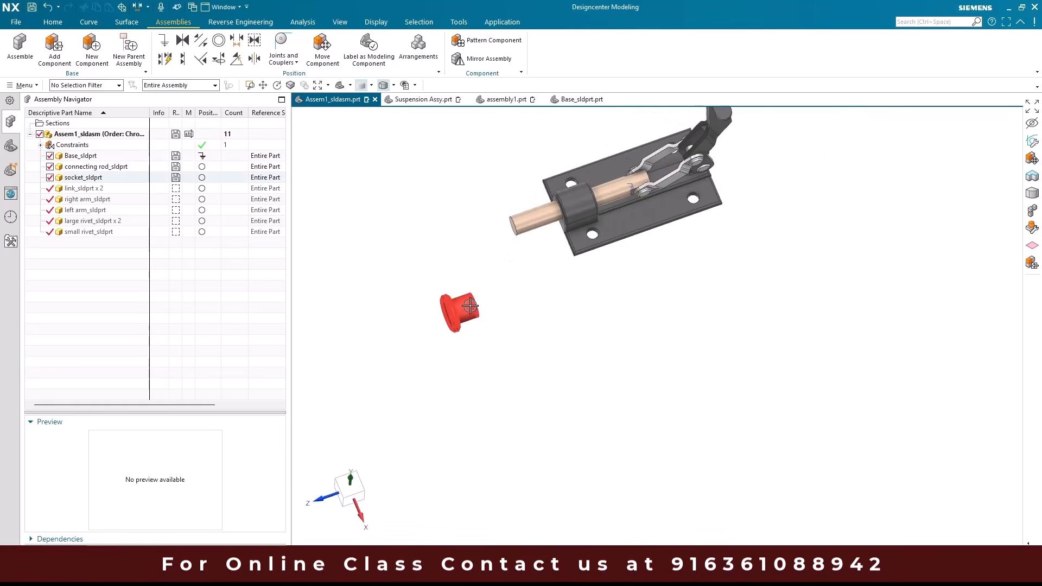
pyautogui.click(255, 40)
pyautogui.click(462, 303)
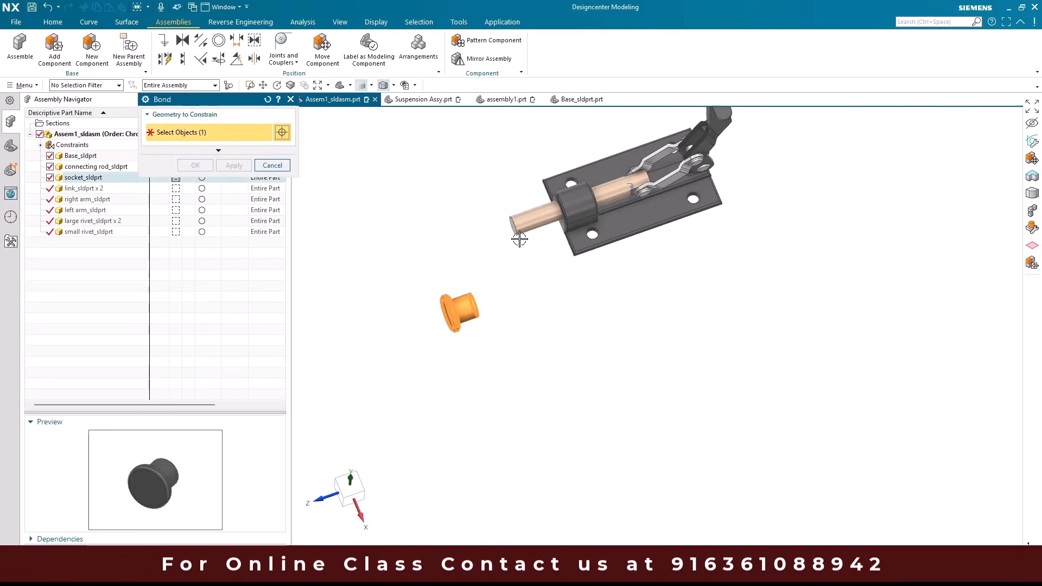
pyautogui.click(522, 228)
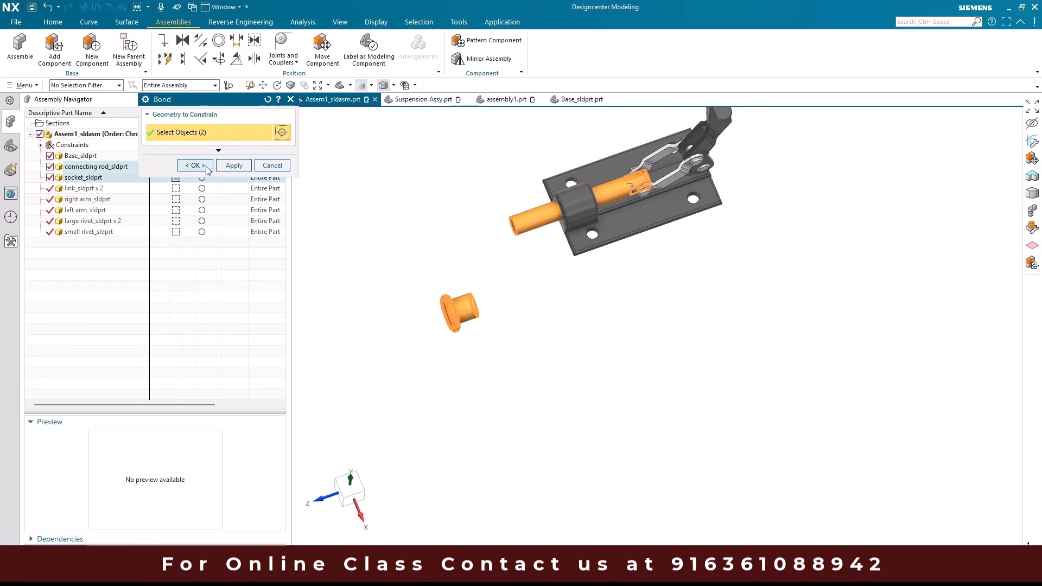
pyautogui.click(208, 170)
# - Test the bond by moving the socket component slightly outward along its ZC axis, and keep the new position
pyautogui.moveTo(410, 226); pyautogui.dragTo(409, 202, button='middle')
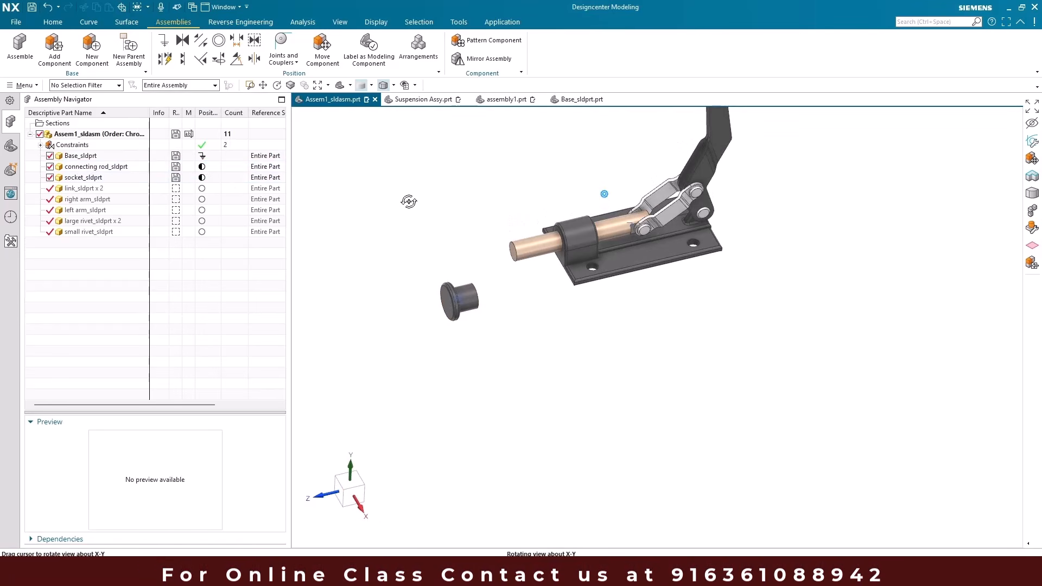
pyautogui.scroll(3, 455, 302)
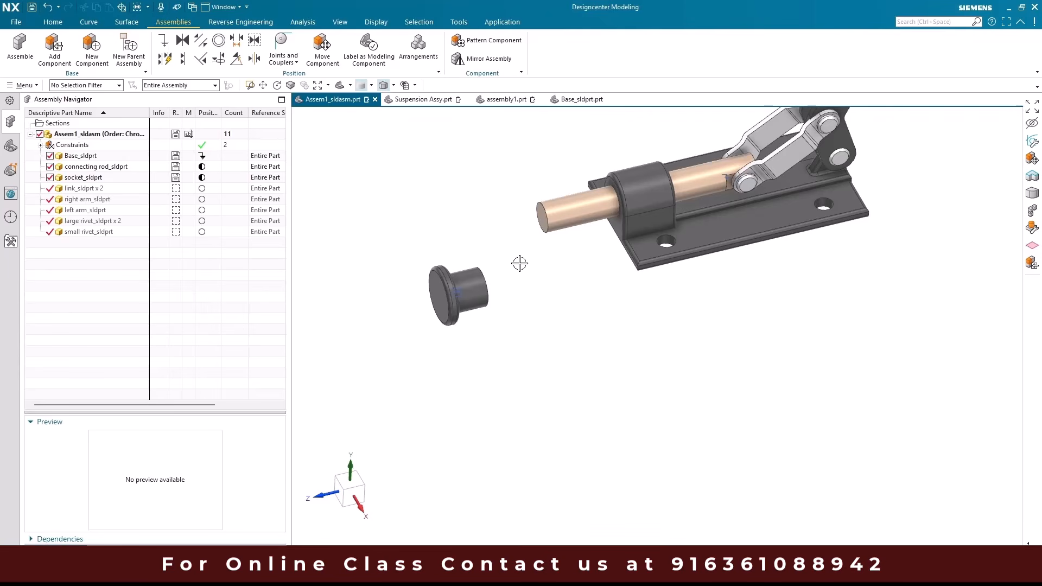
pyautogui.rightClick(87, 178)
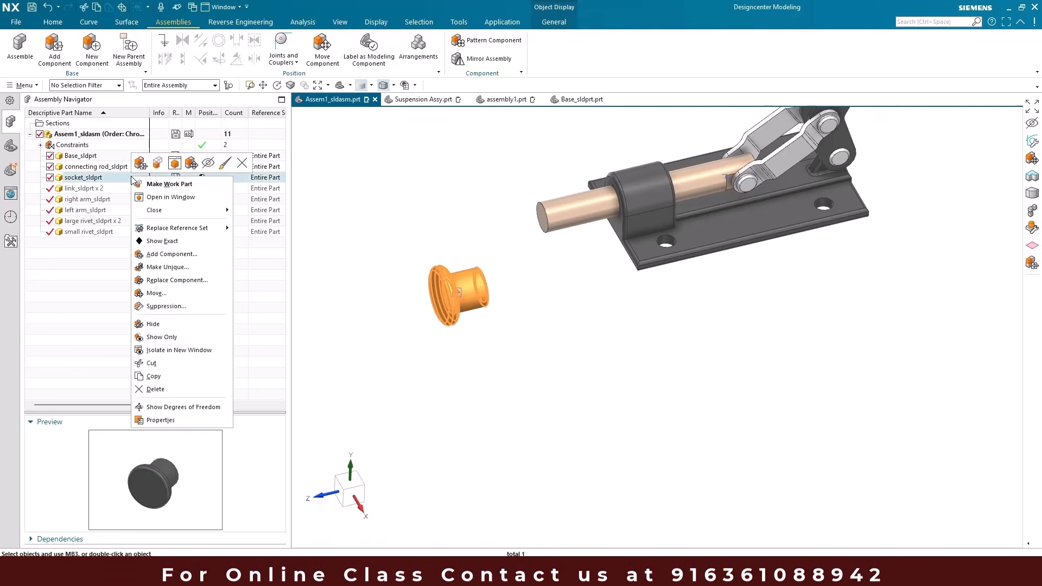
pyautogui.click(172, 184)
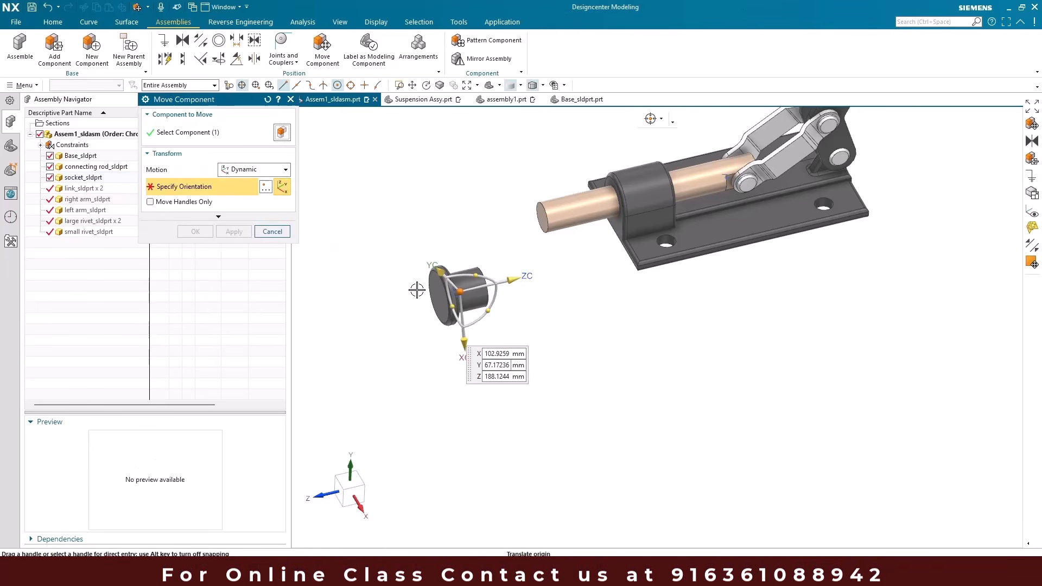
pyautogui.moveTo(516, 280)
pyautogui.mouseDown()
pyautogui.moveTo(379, 298)
pyautogui.moveTo(321, 319)
pyautogui.moveTo(518, 276)
pyautogui.mouseUp()
pyautogui.middleClick(477, 229)
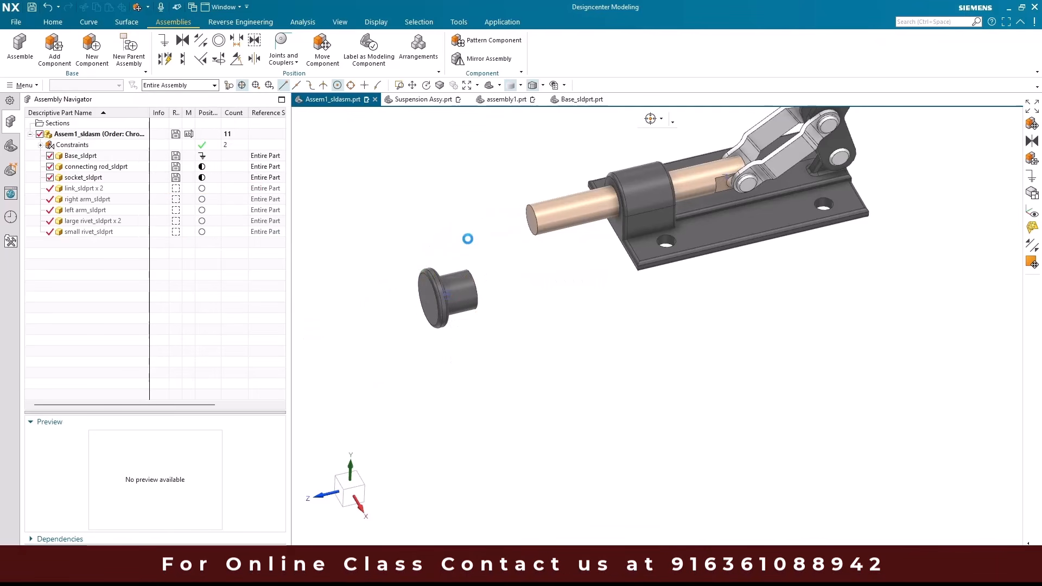
# - Try moving the connecting rod 85 mm sideways out of the base with the bonded socket, and cancel the move
pyautogui.rightClick(542, 216)
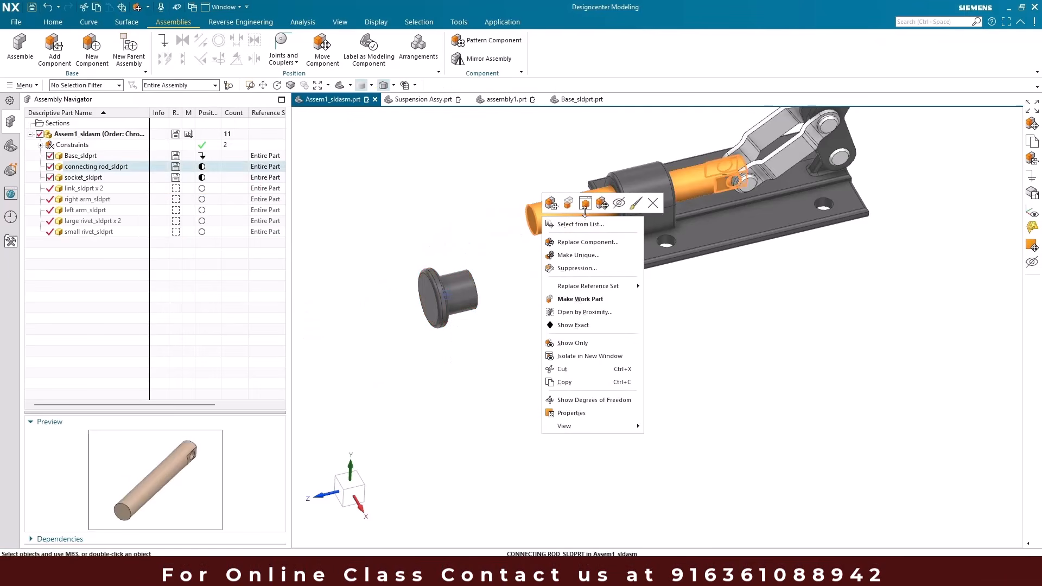
pyautogui.click(605, 208)
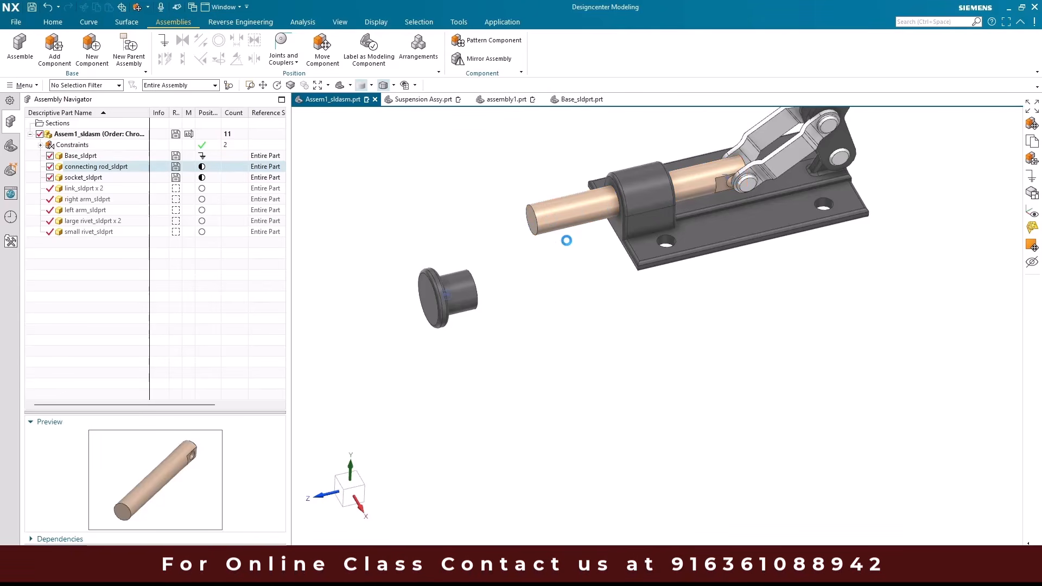
pyautogui.moveTo(614, 163); pyautogui.dragTo(634, 232)
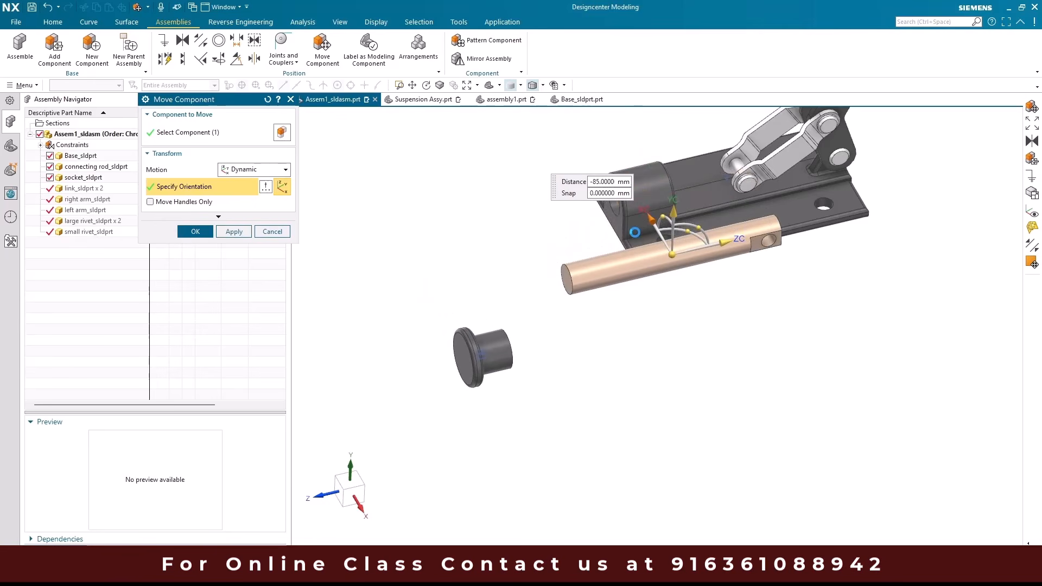
pyautogui.click(273, 231)
pyautogui.click(569, 298)
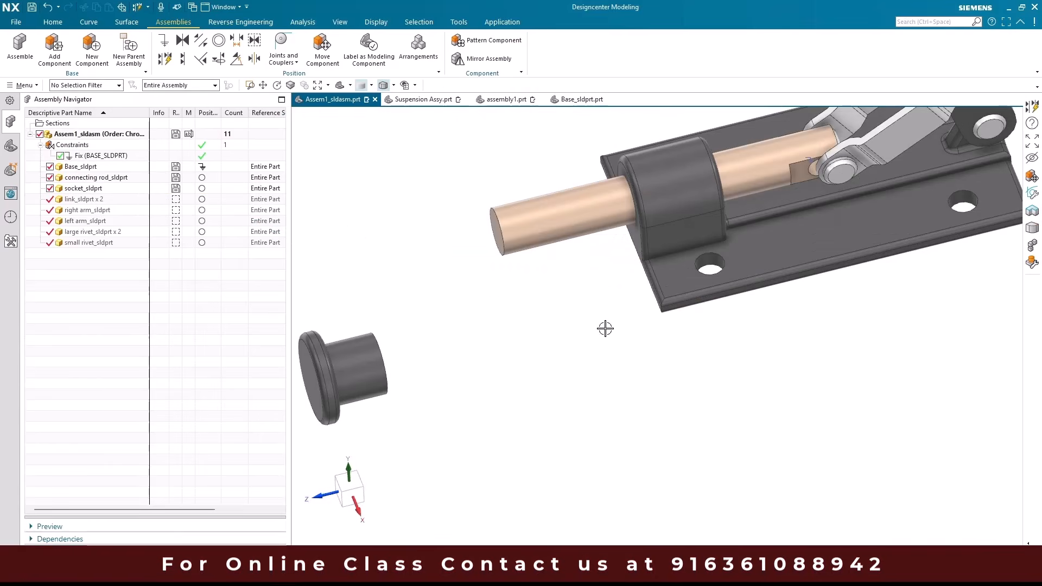
# - Try an Align constraint between the socket's ring-shaped open end face and the connecting rod's flat end face
pyautogui.click(182, 59)
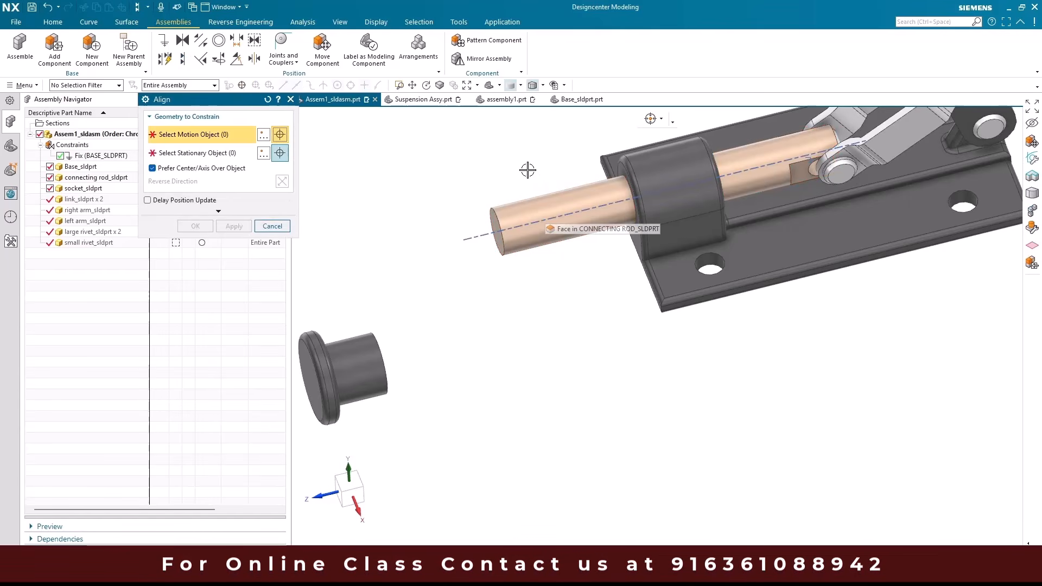
pyautogui.scroll(-2, 505, 165)
pyautogui.scroll(5, 423, 255)
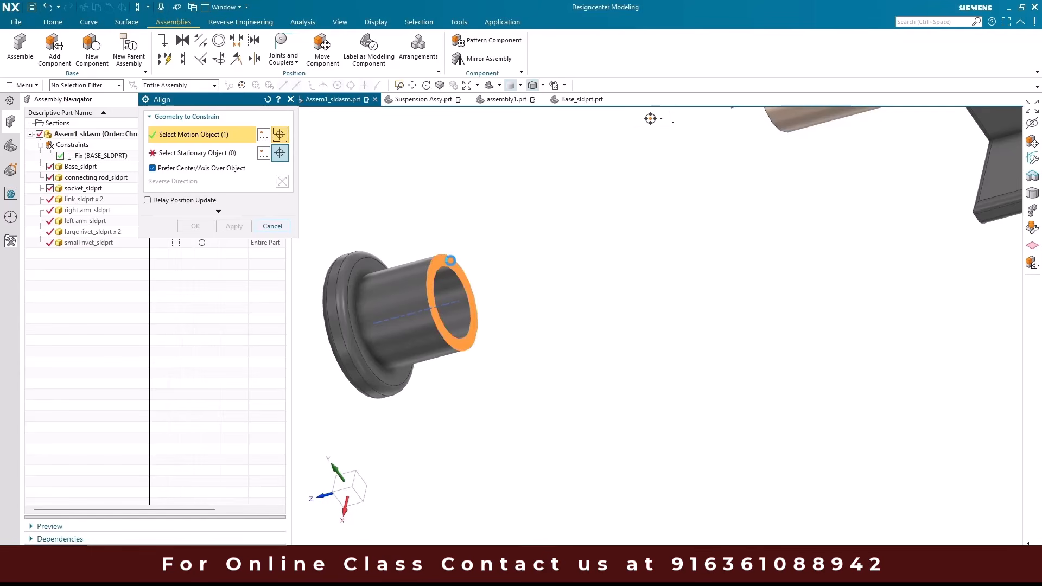
pyautogui.click(451, 261)
pyautogui.scroll(-3, 450, 260)
pyautogui.scroll(7, 489, 270)
pyautogui.click(541, 155)
pyautogui.scroll(-3, 541, 156)
pyautogui.scroll(-3, 516, 222)
pyautogui.moveTo(519, 249); pyautogui.dragTo(513, 253, button='middle')
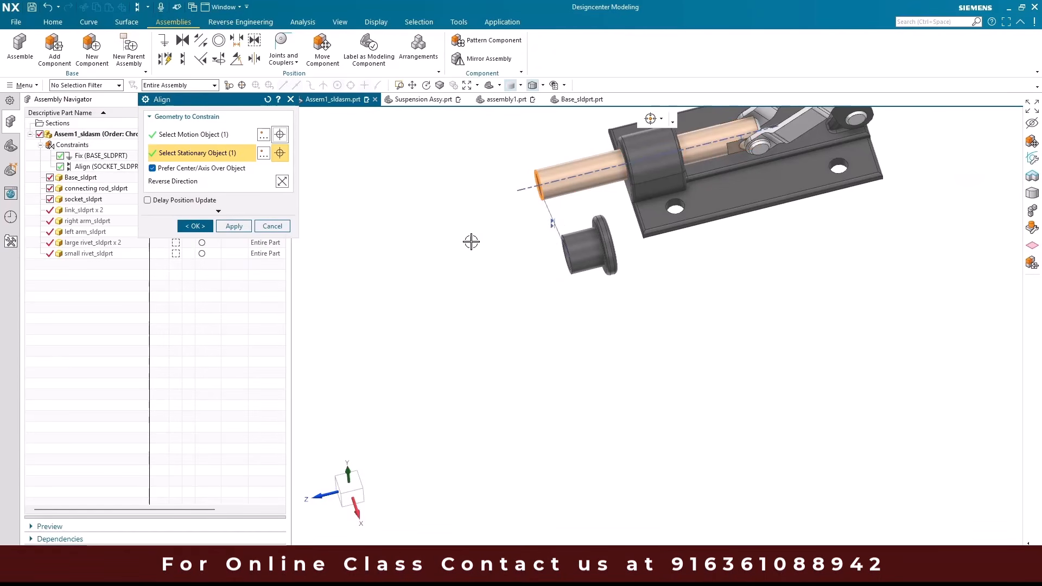
# - Reverse the direction of the Align constraint between the socket and the connecting rod, and cancel the constraint
pyautogui.click(284, 183)
pyautogui.click(283, 182)
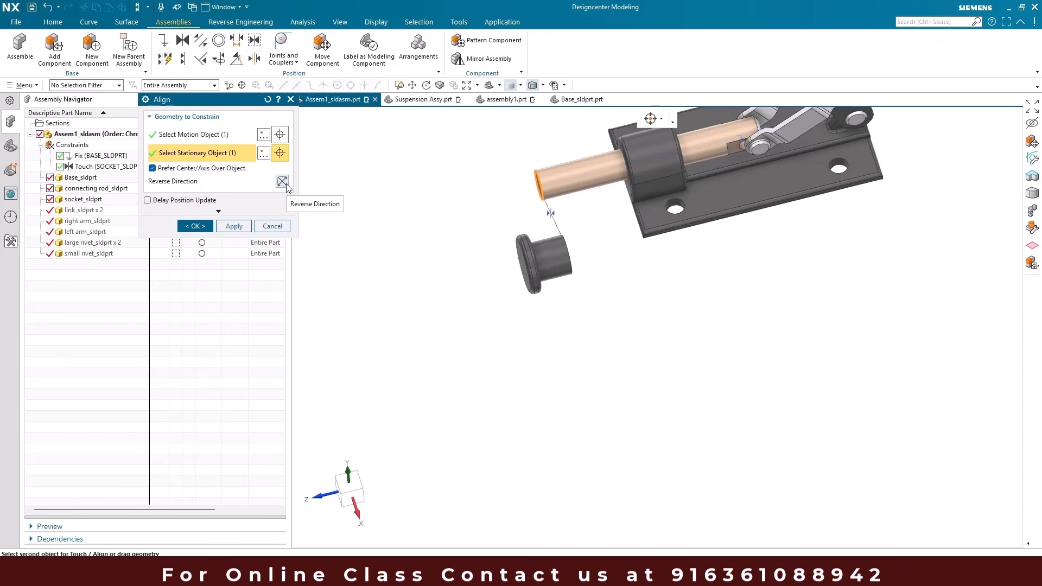
pyautogui.press('Escape')
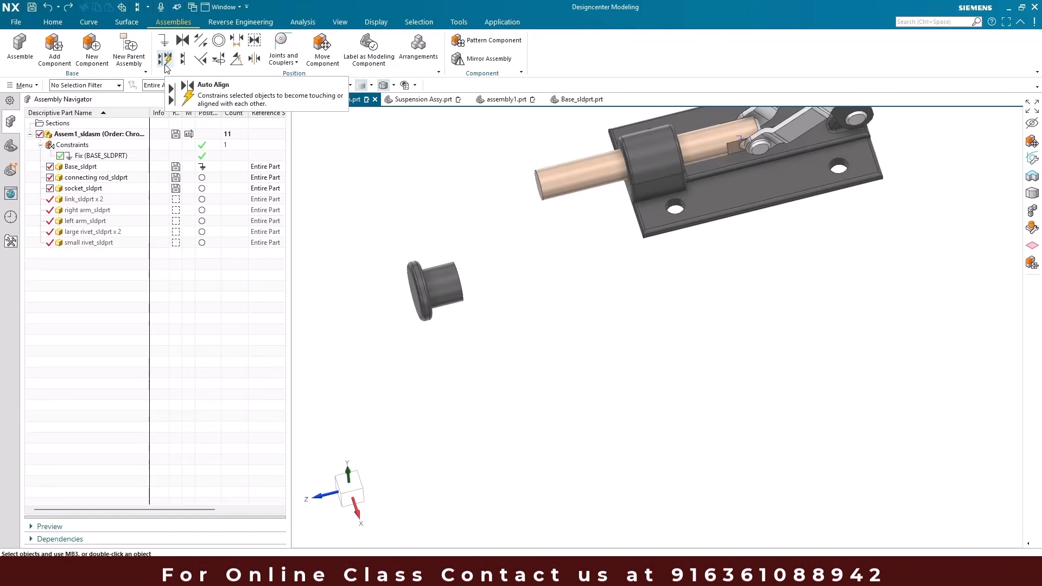
# - Try a Perpendicular constraint between the socket's centerline and the connecting rod's centerline, and undo it
pyautogui.click(201, 60)
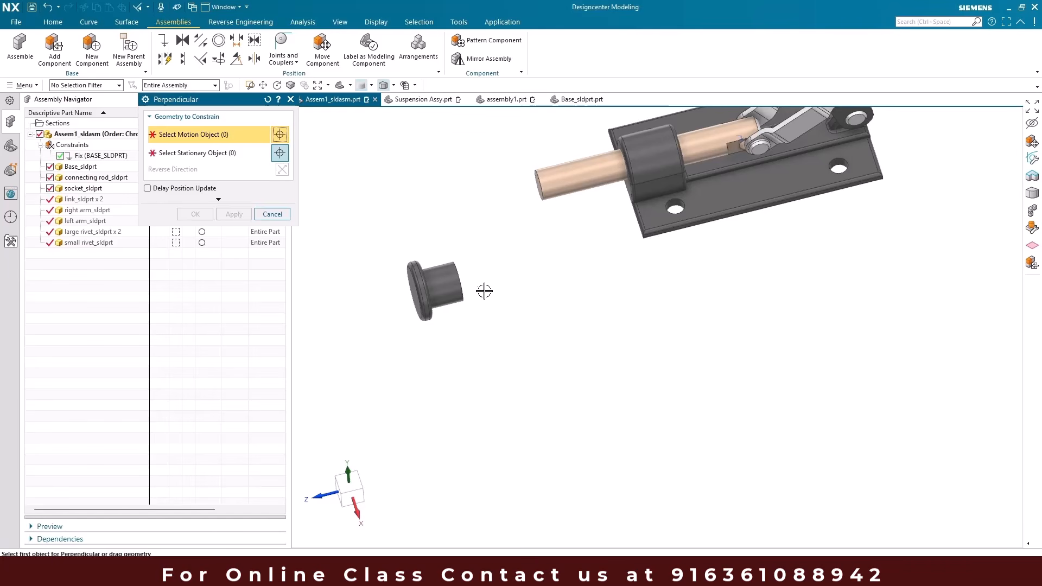
pyautogui.click(443, 287)
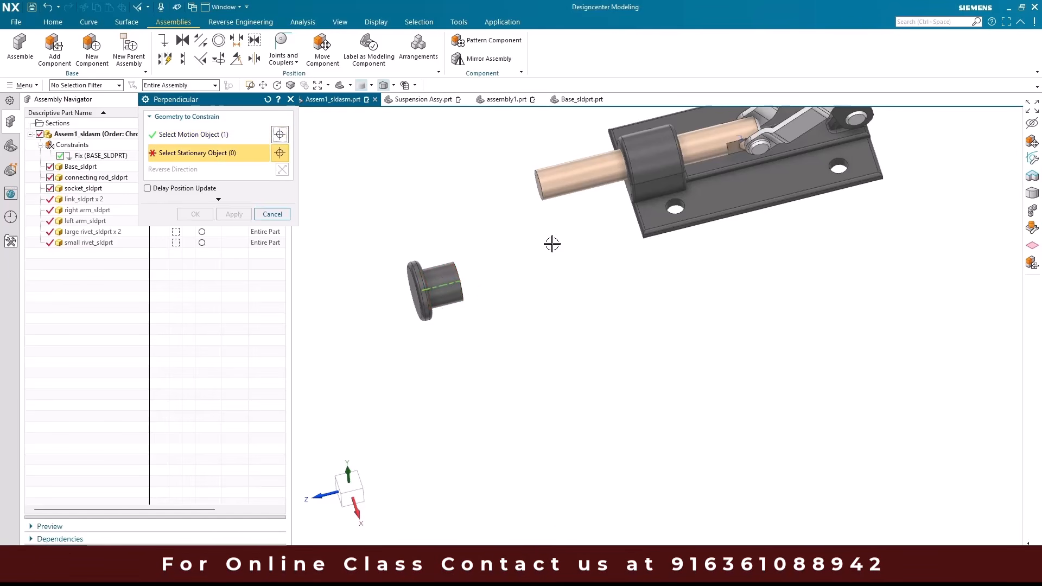
pyautogui.click(569, 188)
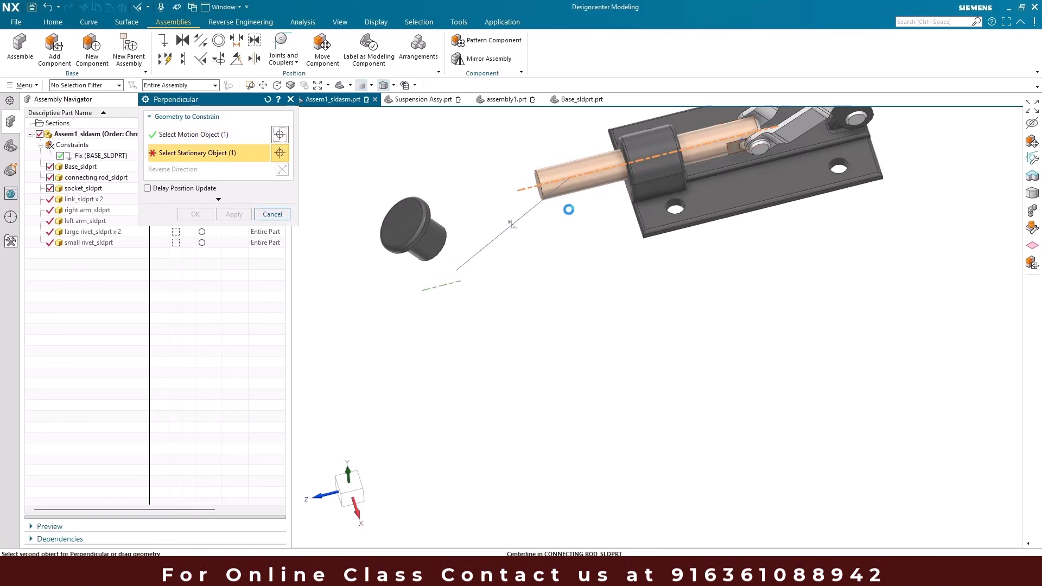
pyautogui.scroll(-2, 565, 223)
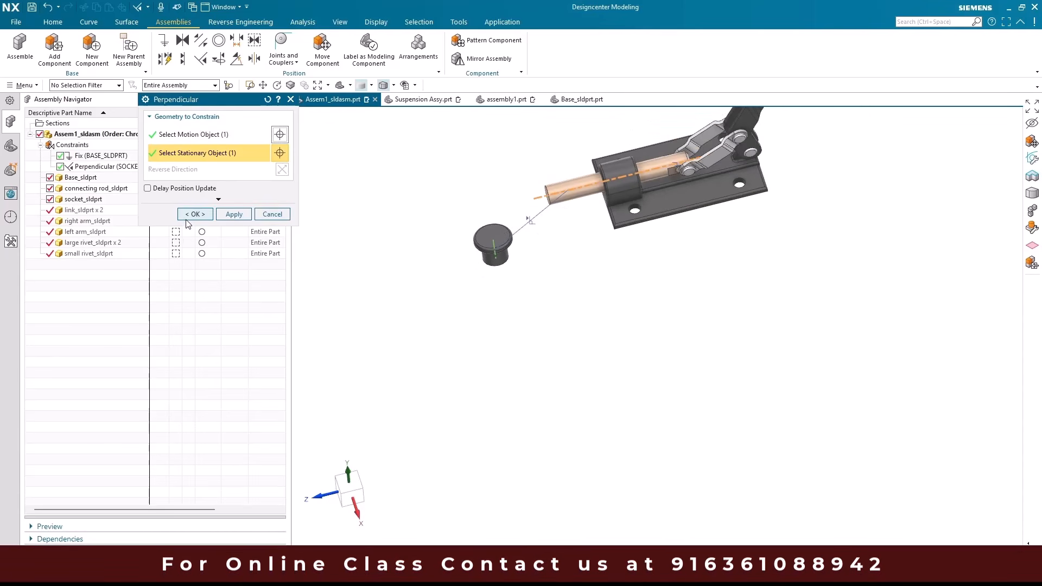
pyautogui.click(195, 214)
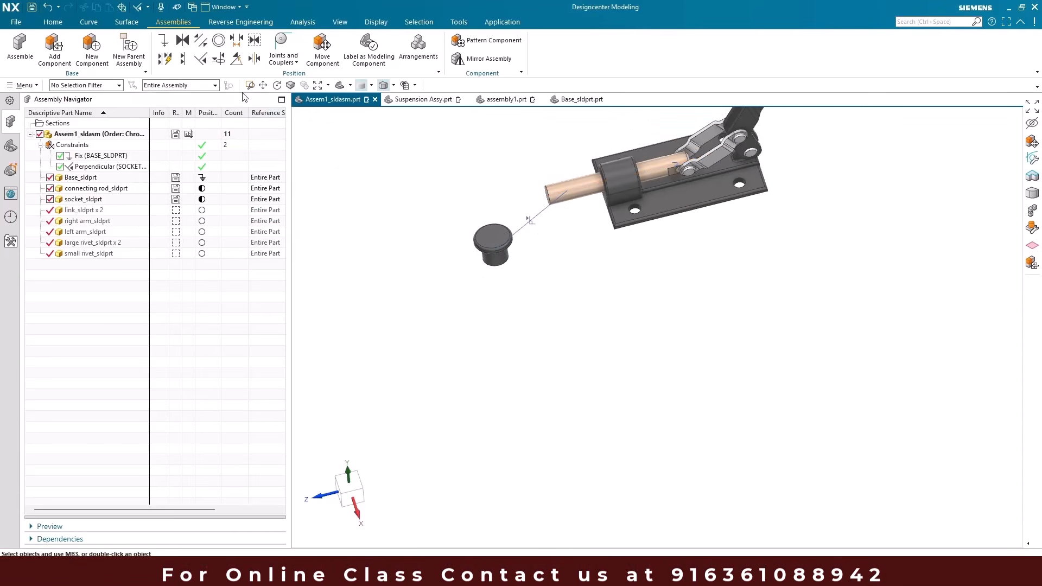
pyautogui.hotkey('ctrl', 'z')
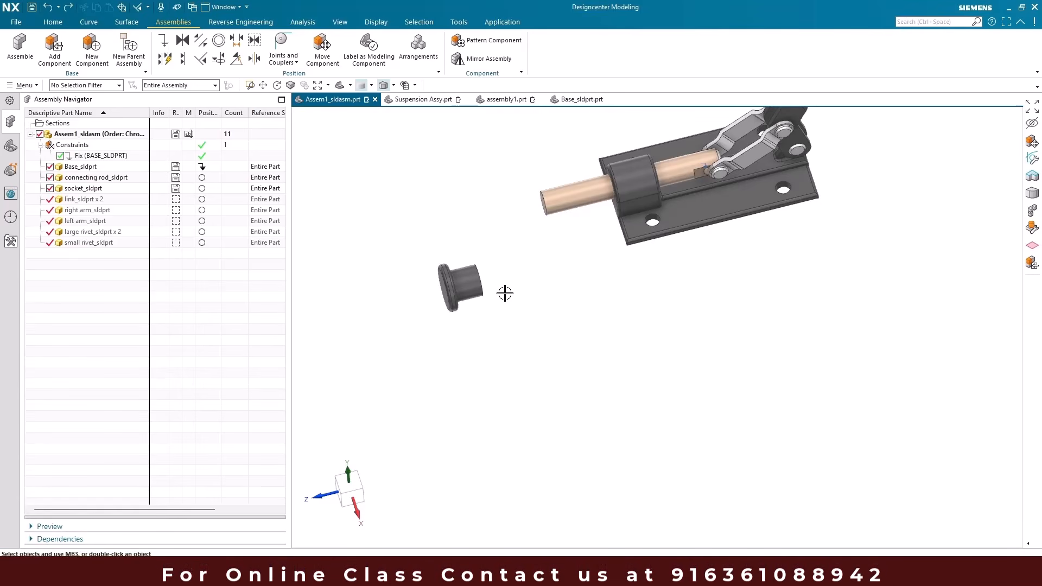
# - Start an Align/Lock constraint in the toggle clamp assembly
pyautogui.scroll(3, 500, 285)
pyautogui.scroll(-1, 484, 309)
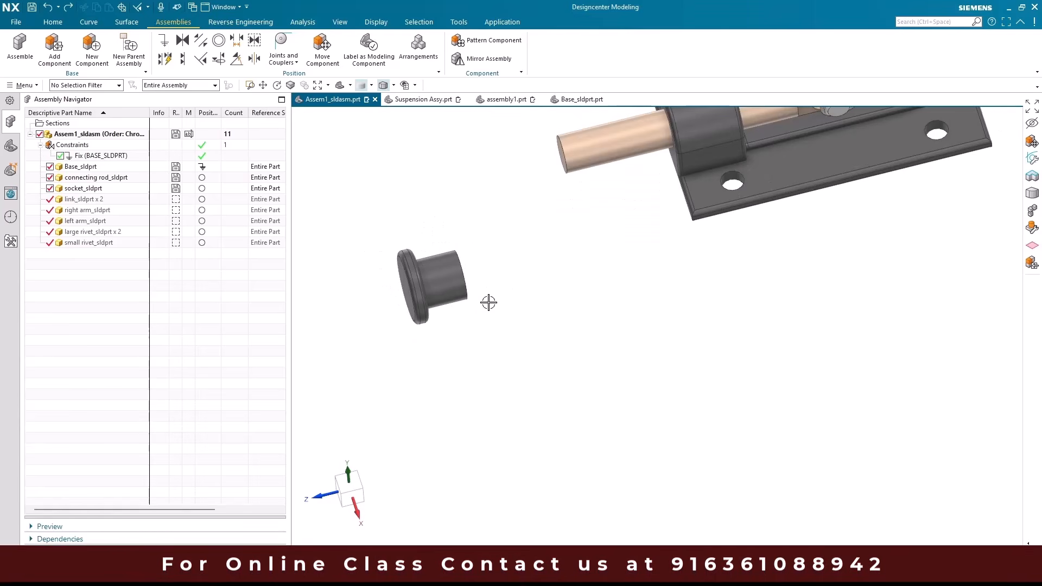
pyautogui.scroll(-1, 472, 320)
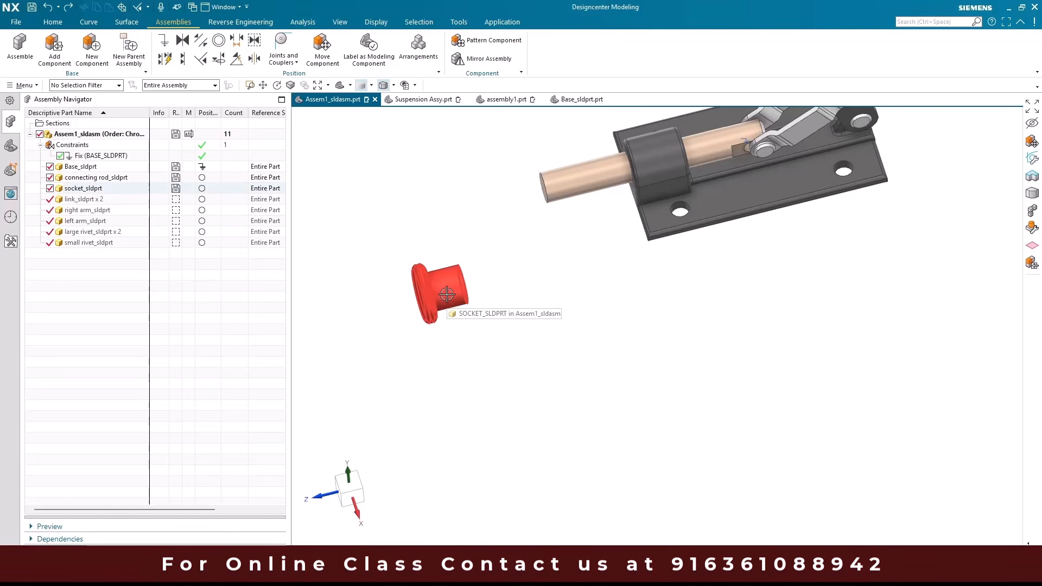
pyautogui.scroll(4, 458, 298)
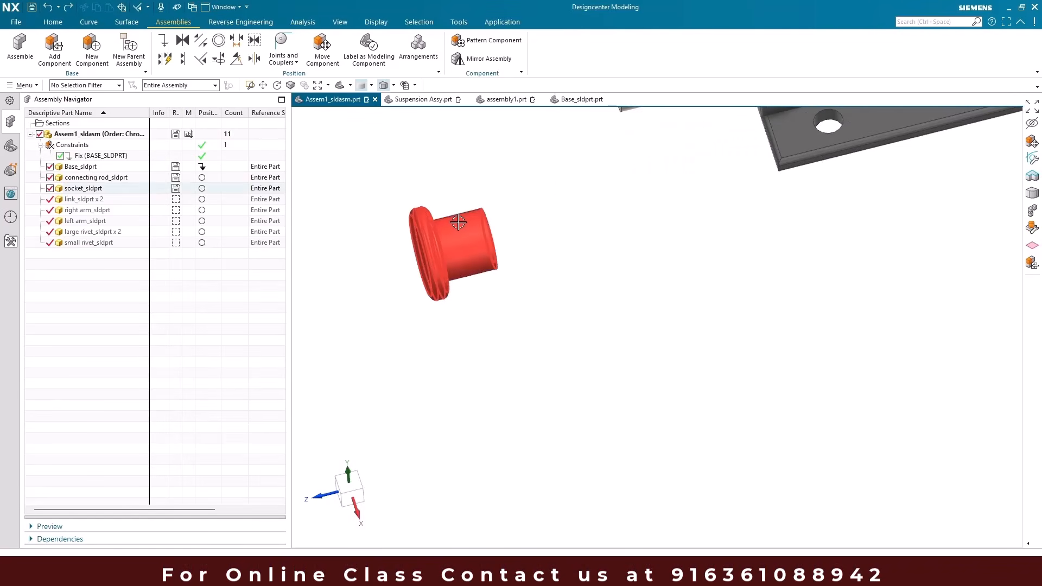
pyautogui.scroll(-2, 499, 288)
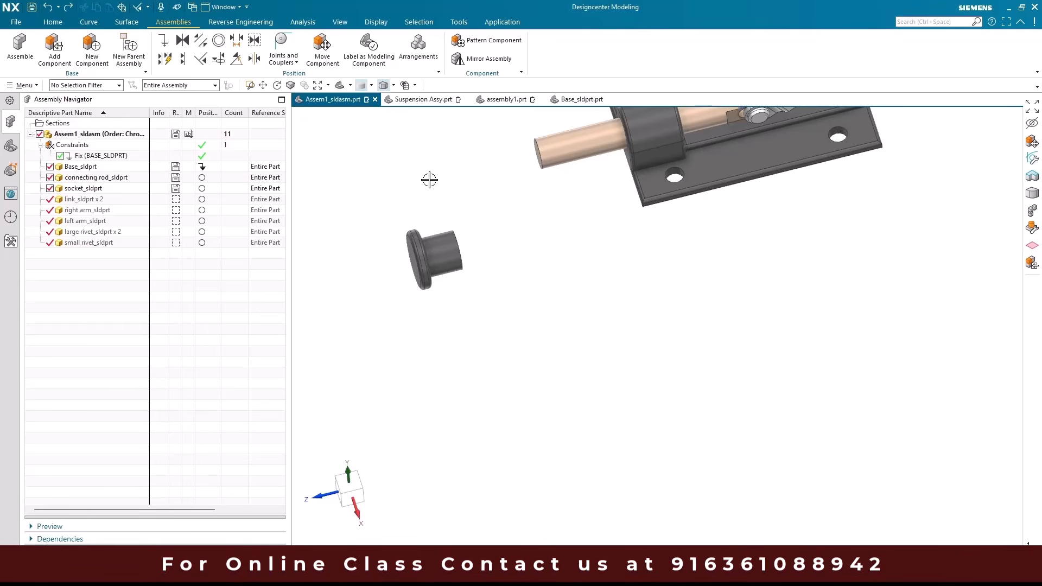
pyautogui.click(219, 58)
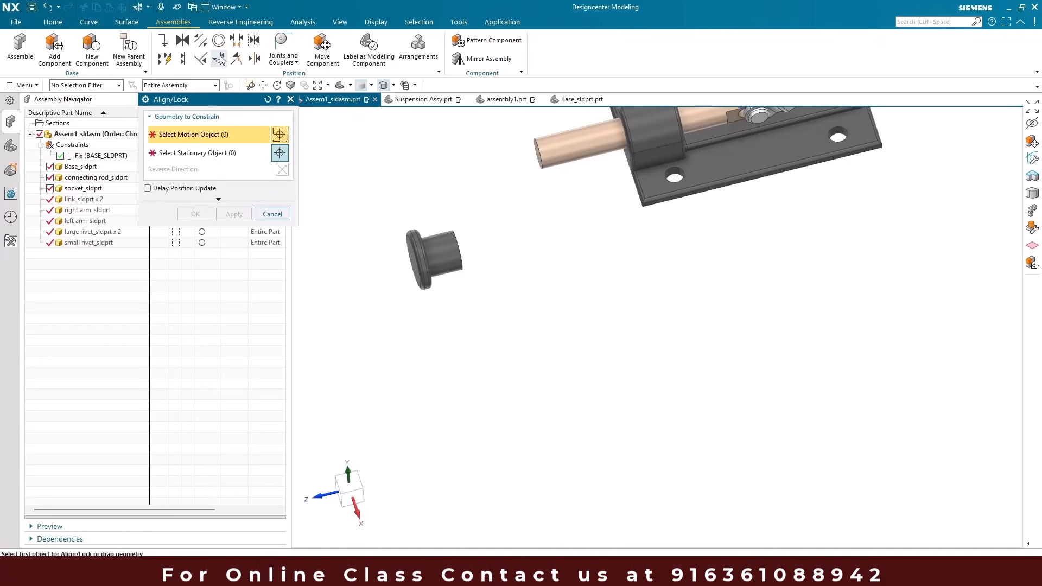
# - Align and lock the socket's axis to the connecting rod's axis with an Align/Lock constraint
pyautogui.scroll(-2, 489, 242)
pyautogui.scroll(2, 489, 242)
pyautogui.click(468, 249)
pyautogui.scroll(-3, 513, 216)
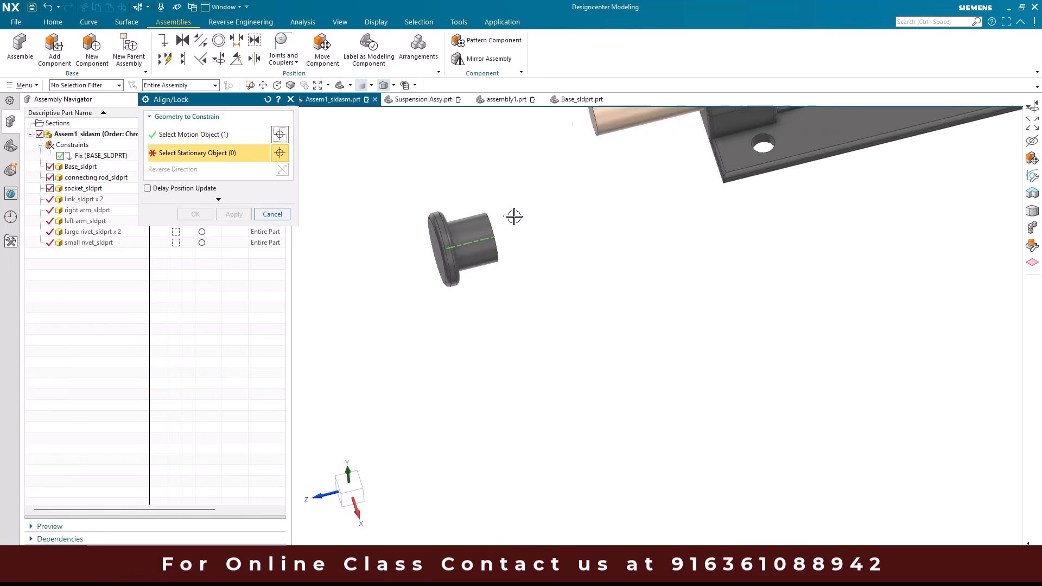
pyautogui.click(563, 172)
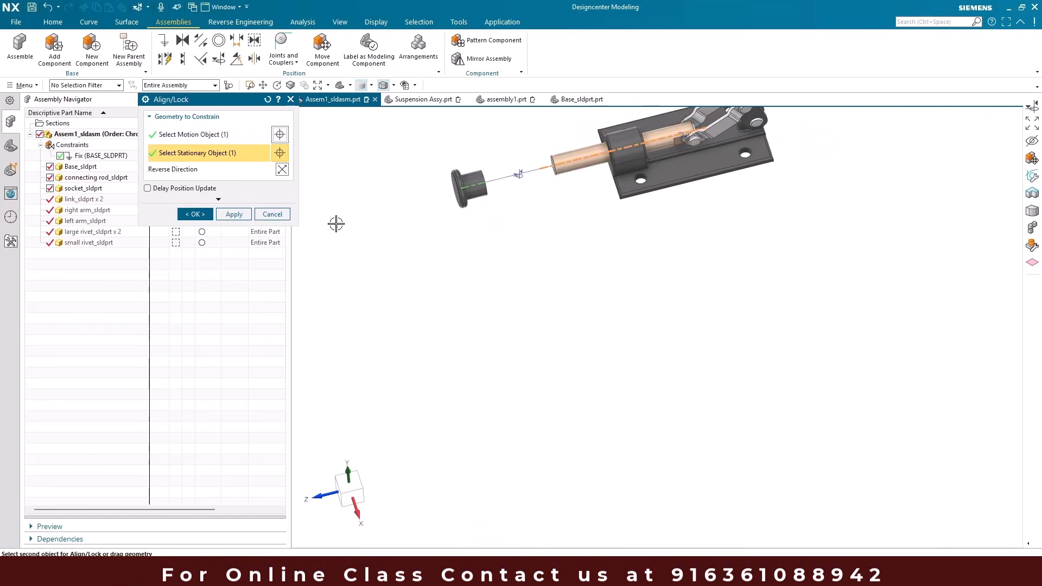
pyautogui.click(196, 214)
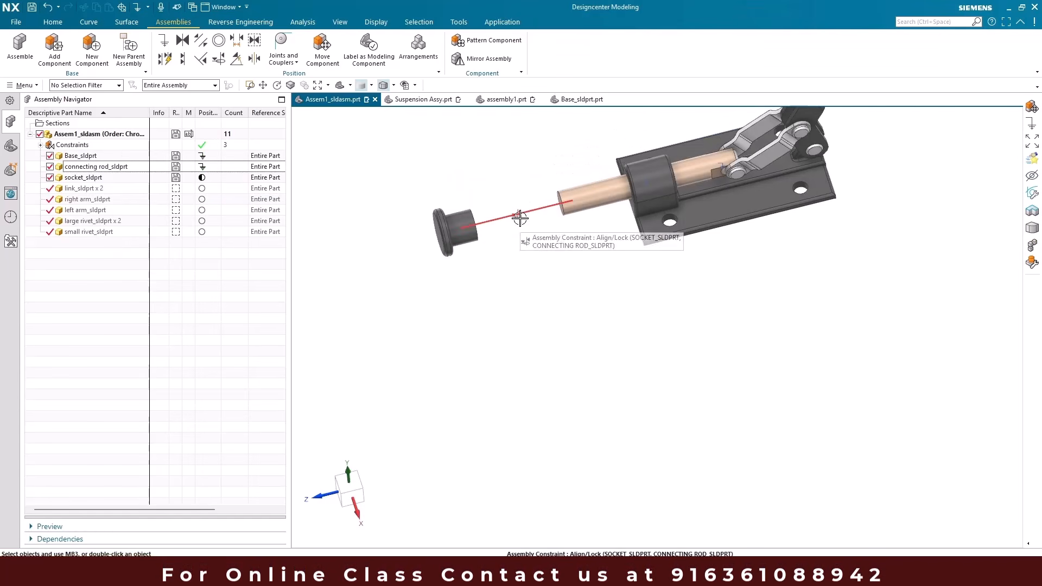
# - Show the degrees of freedom of the socket after the Align/Lock constraint
pyautogui.click(132, 179)
pyautogui.rightClick(130, 180)
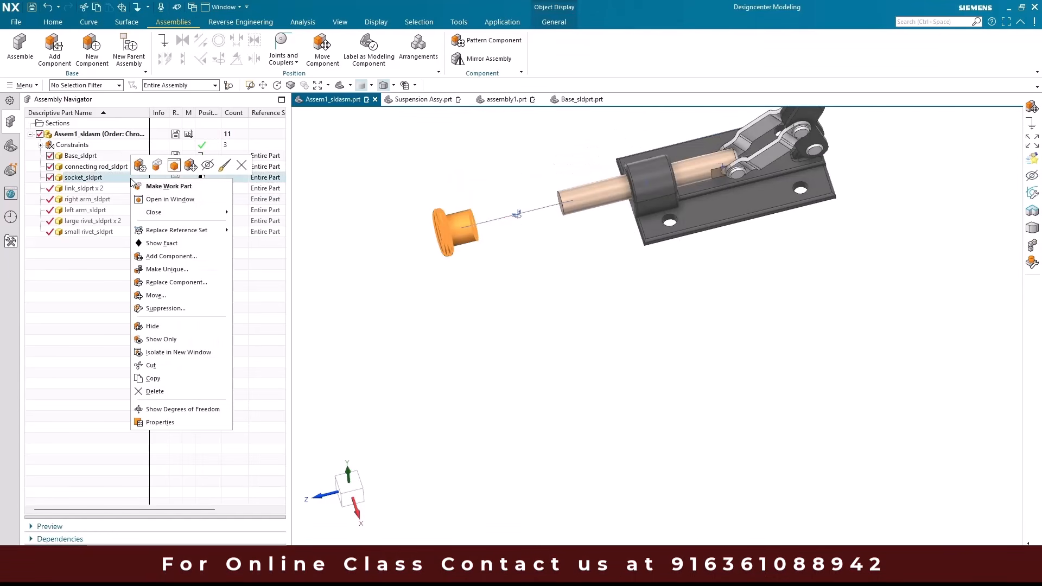
pyautogui.click(191, 410)
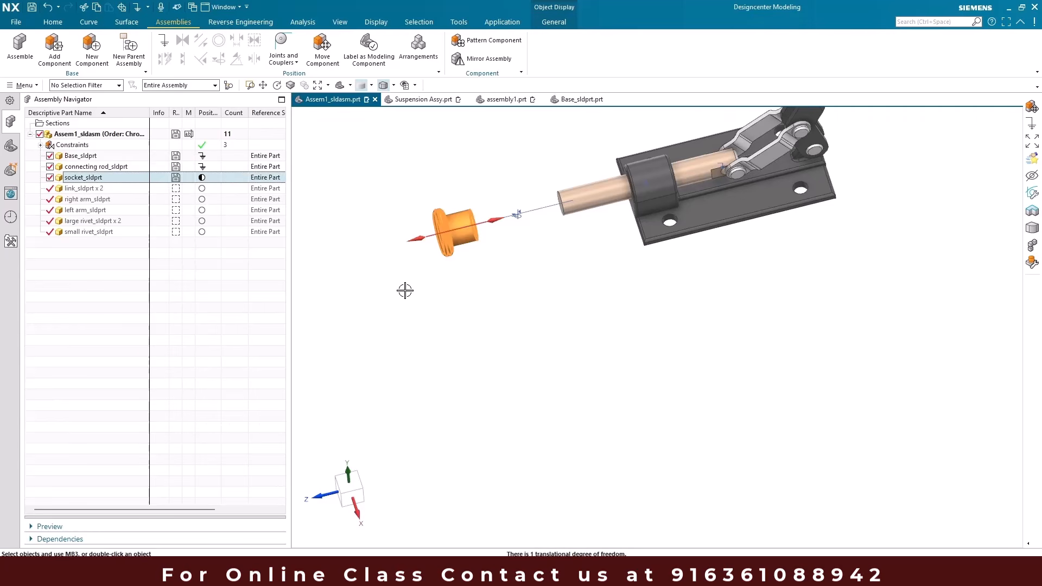
pyautogui.scroll(2, 421, 221)
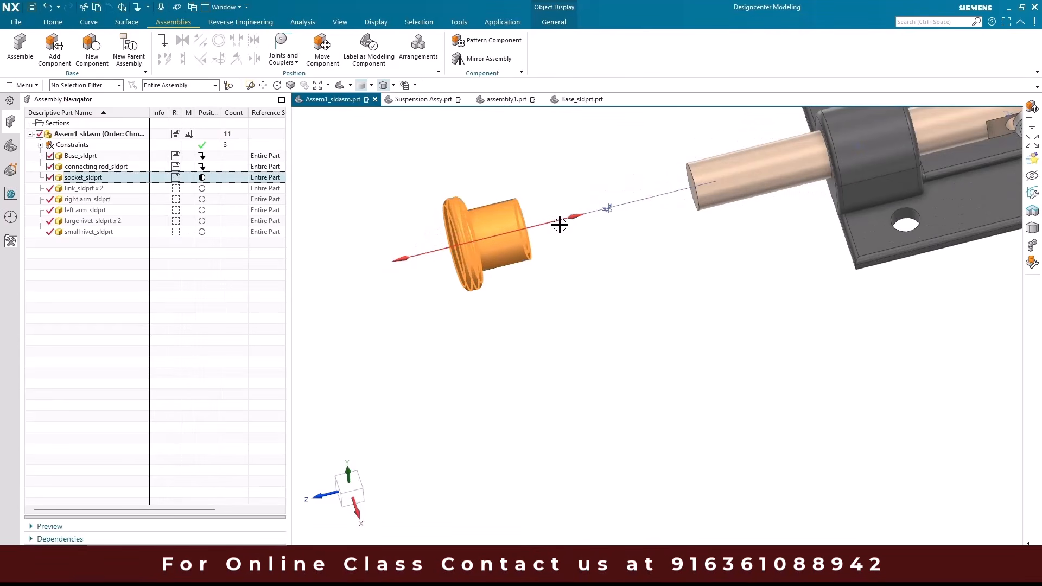
pyautogui.click(472, 368)
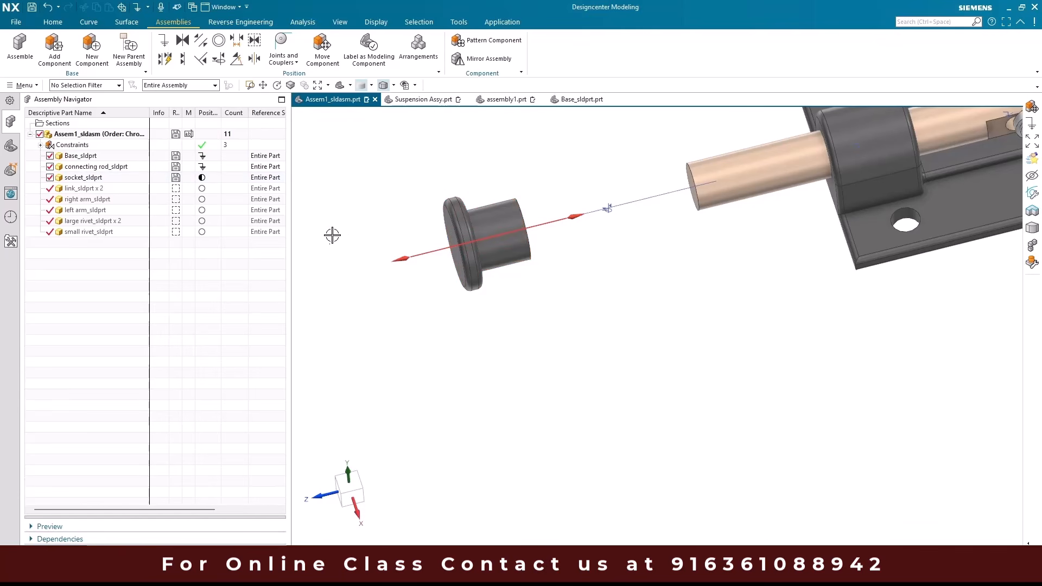
# - Add a Touch constraint between the socket's ring-shaped end face and the connecting rod's free end
pyautogui.click(208, 60)
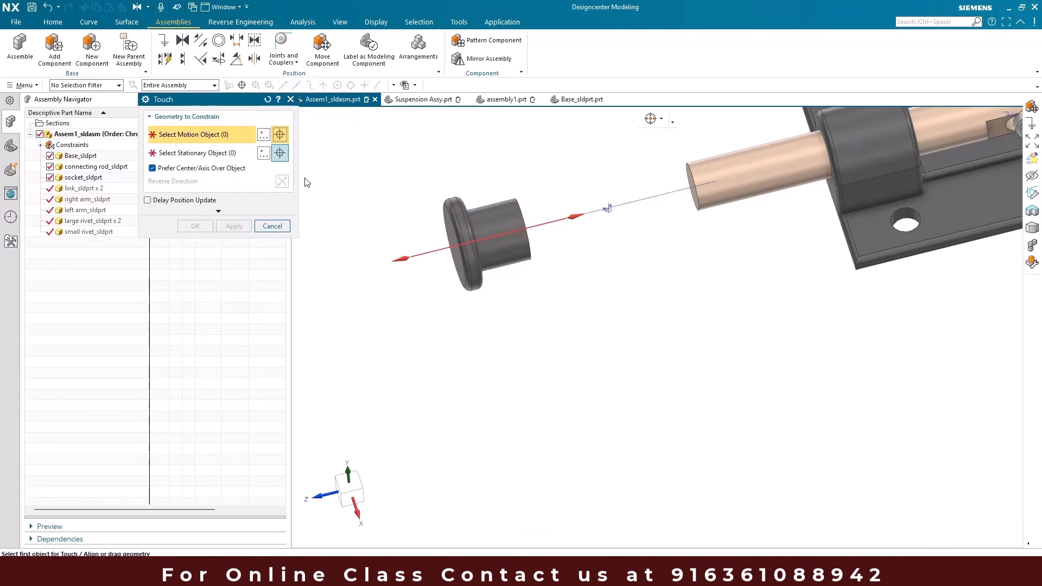
pyautogui.moveTo(447, 238); pyautogui.dragTo(411, 241, button='middle')
pyautogui.scroll(5, 570, 201)
pyautogui.click(576, 198)
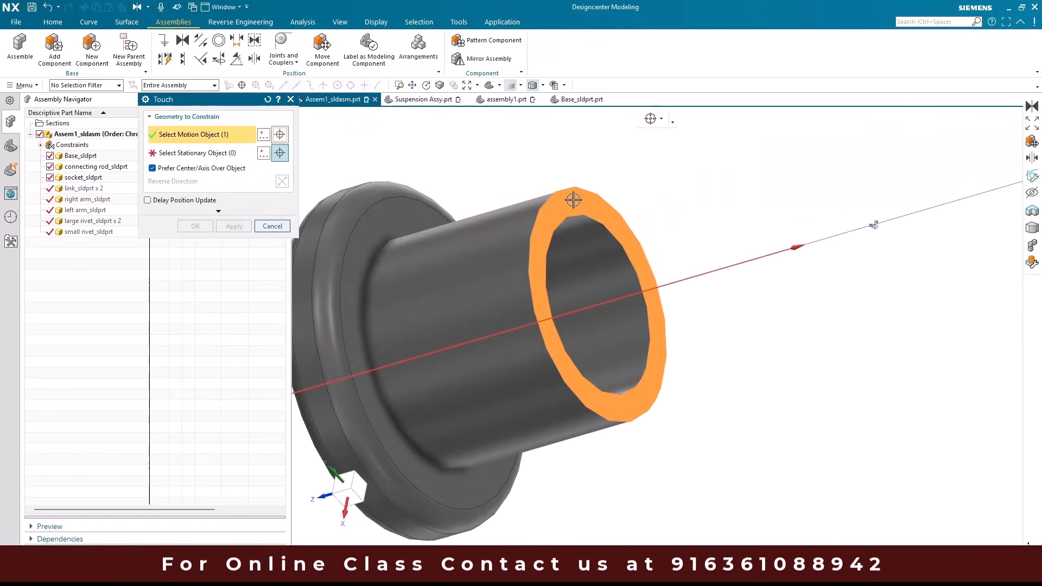
pyautogui.scroll(-5, 502, 231)
pyautogui.moveTo(502, 231); pyautogui.dragTo(569, 212, button='middle')
pyautogui.scroll(5, 663, 207)
pyautogui.click(742, 206)
pyautogui.click(205, 227)
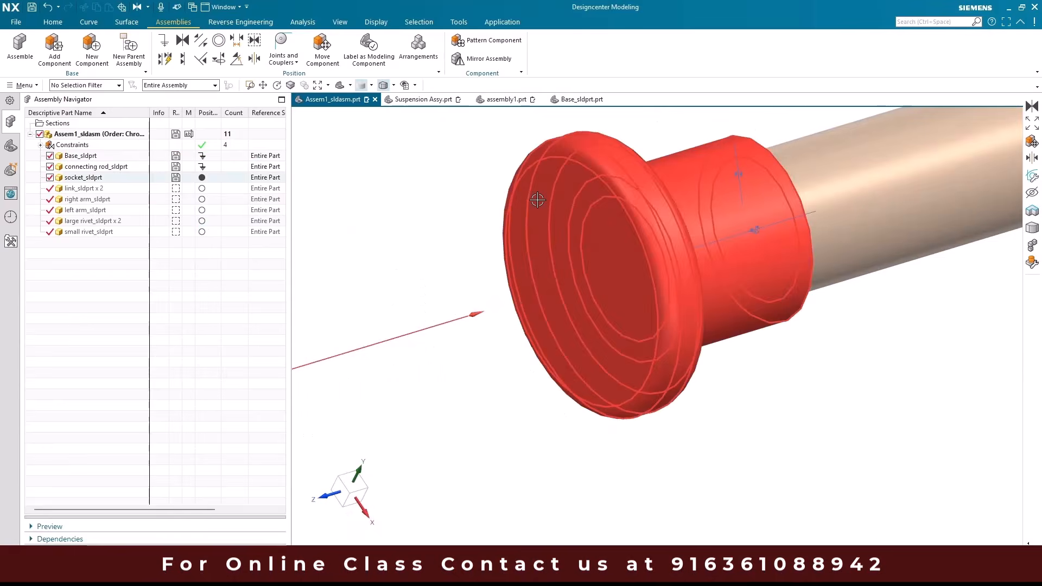
# - Show the socket's degrees of freedom again with the Touch constraint applied
pyautogui.scroll(-4, 539, 194)
pyautogui.rightClick(189, 177)
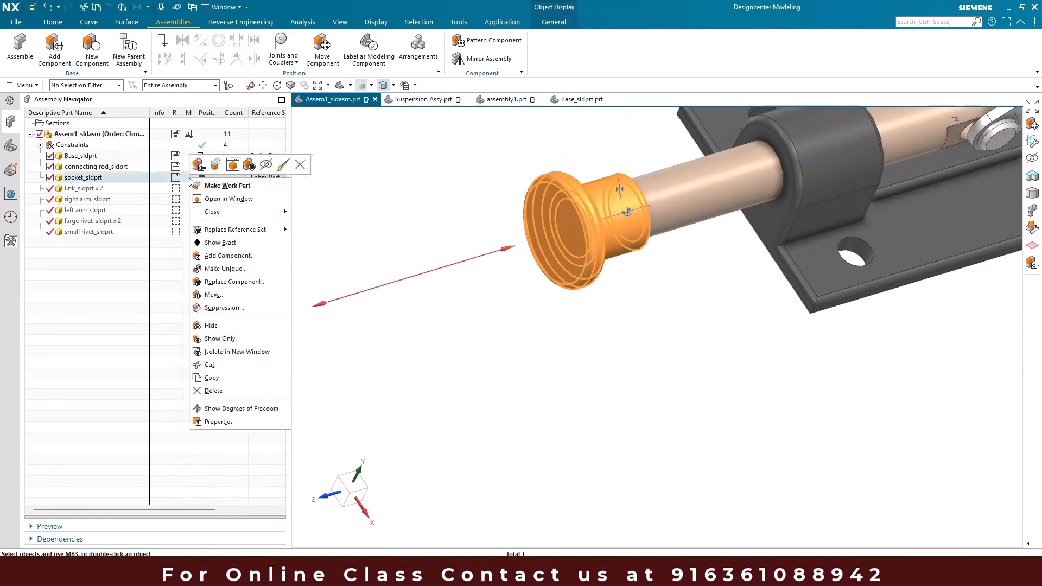
pyautogui.click(248, 407)
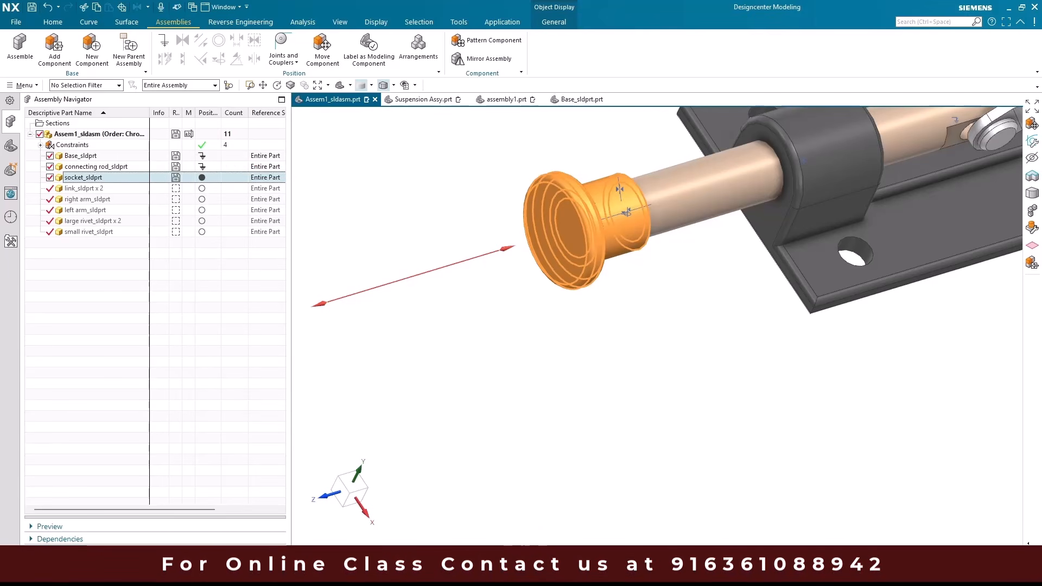
pyautogui.rightClick(429, 213)
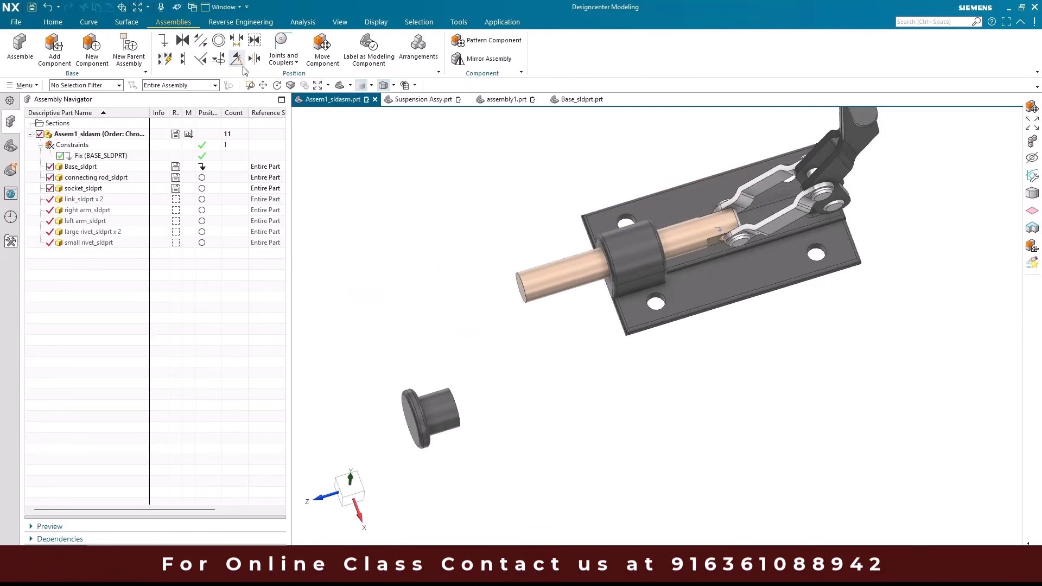
# - Start a 3D Angle constraint between the socket's outer flange face and the connecting rod's end face
pyautogui.click(237, 59)
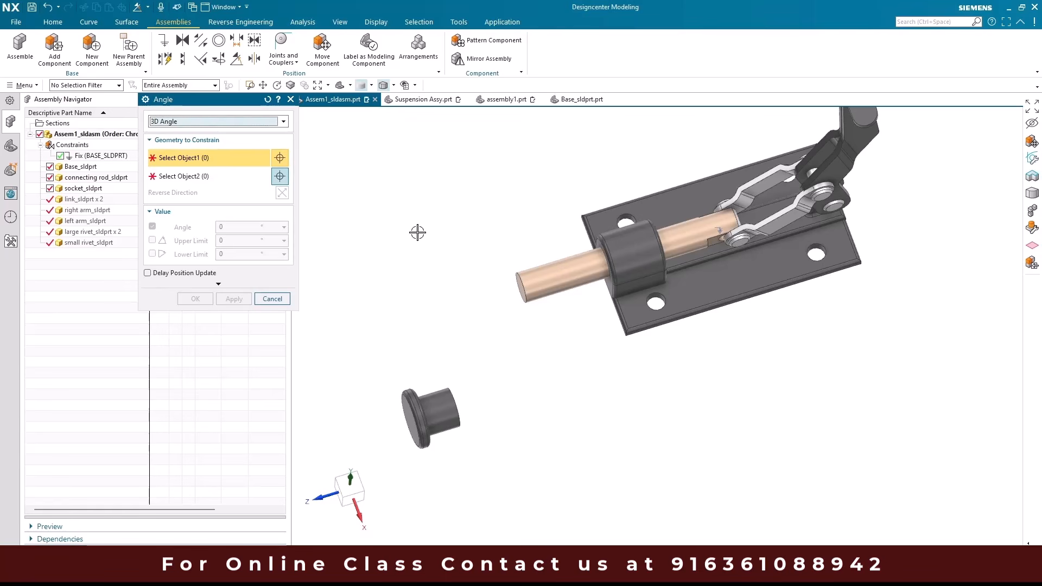
pyautogui.scroll(-2, 465, 219)
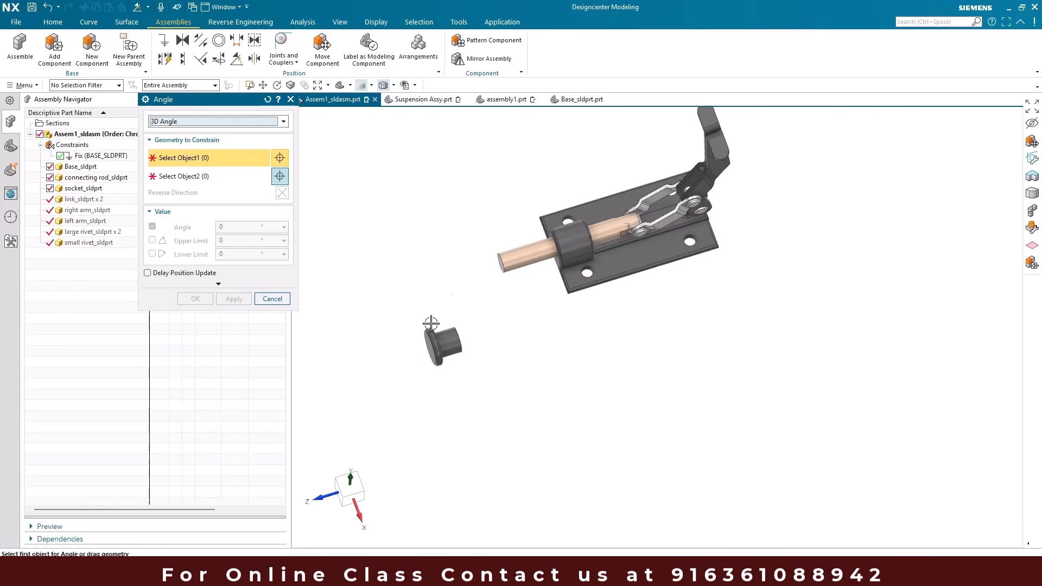
pyautogui.scroll(5, 398, 379)
pyautogui.click(491, 274)
pyautogui.scroll(-5, 492, 274)
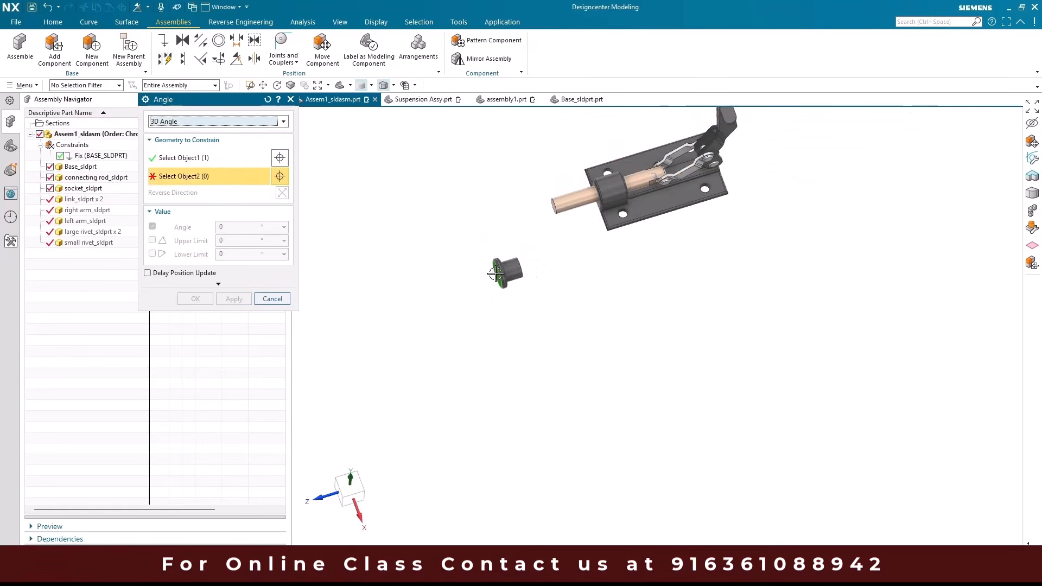
pyautogui.scroll(3, 581, 186)
pyautogui.scroll(3, 477, 244)
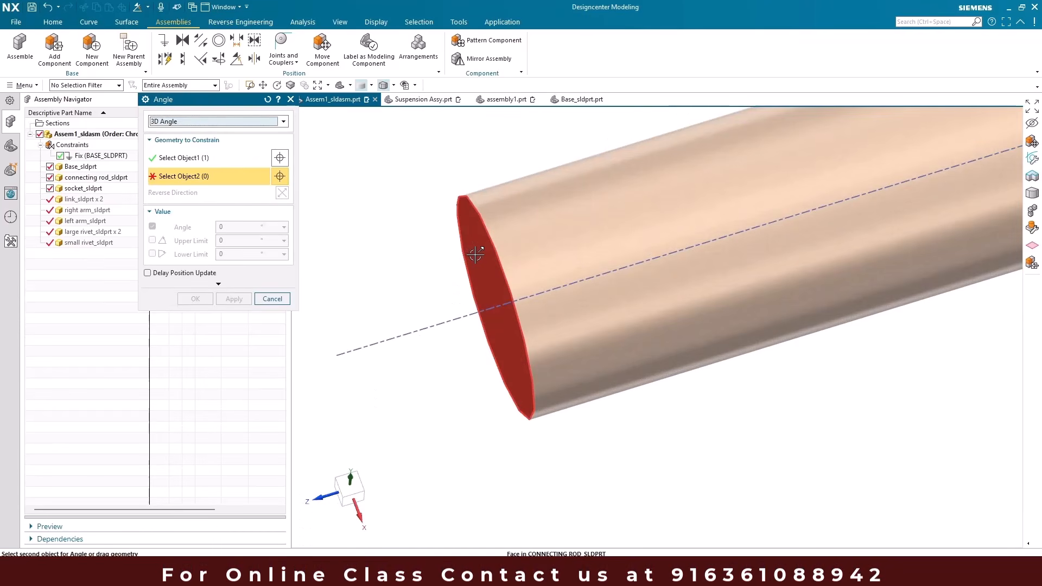
pyautogui.click(498, 241)
# - Set the angle between the two faces to 30°, apply the constraint and undo it
pyautogui.scroll(-3, 498, 241)
pyautogui.scroll(-2, 401, 212)
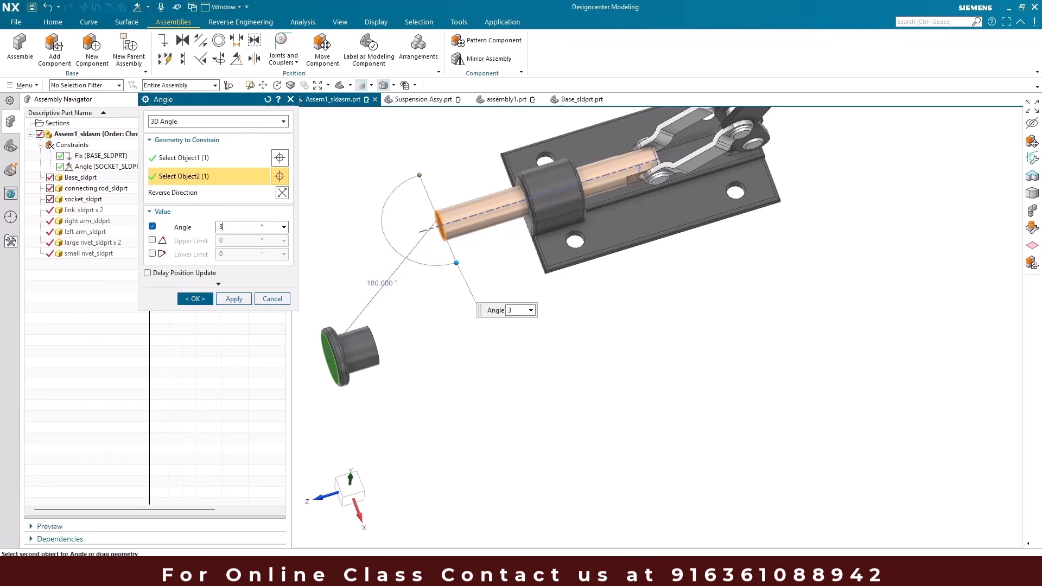
pyautogui.press('Return')
pyautogui.scroll(-2, 577, 264)
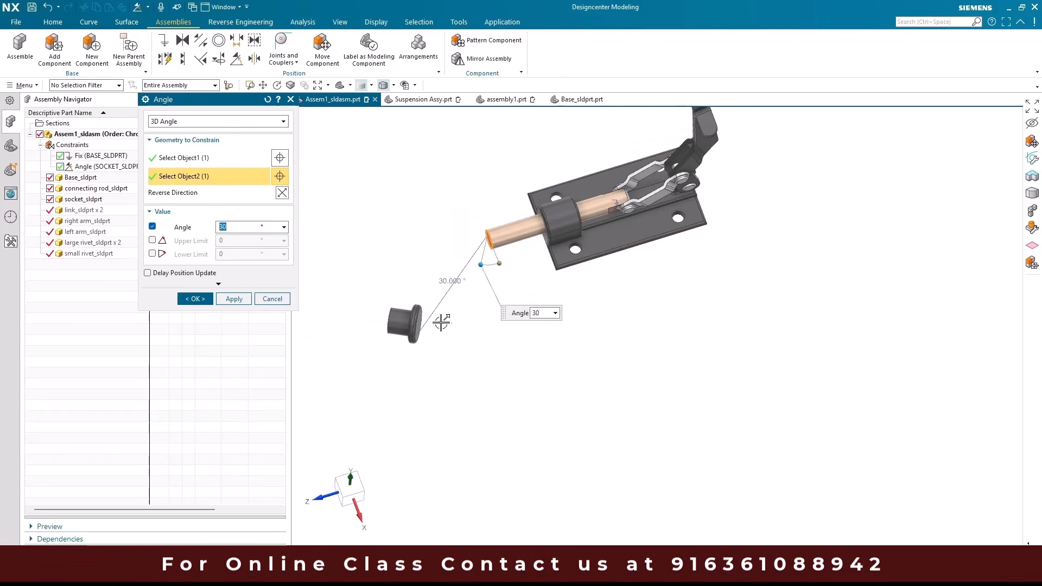
pyautogui.scroll(2, 443, 322)
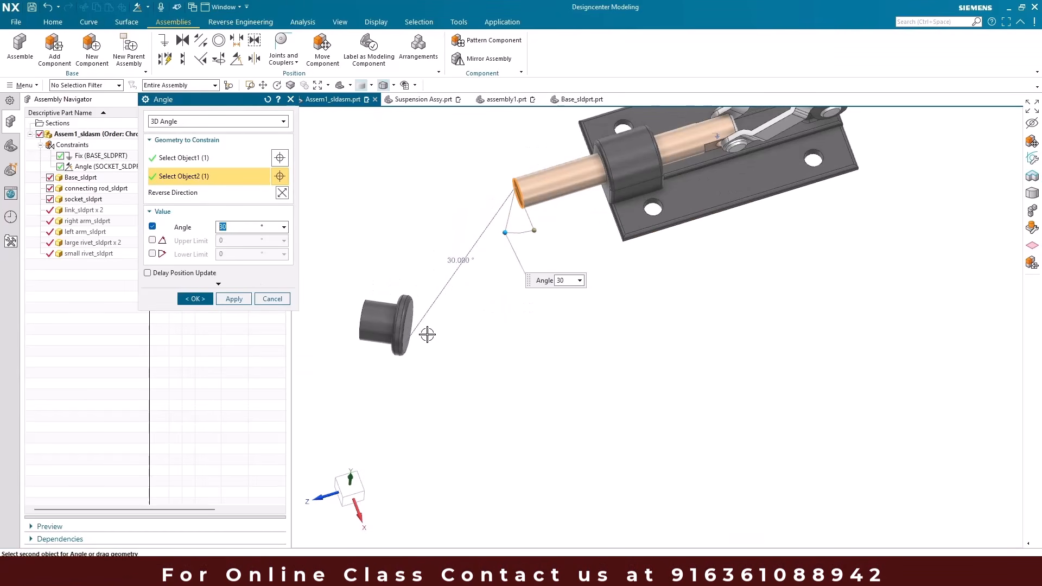
pyautogui.click(195, 300)
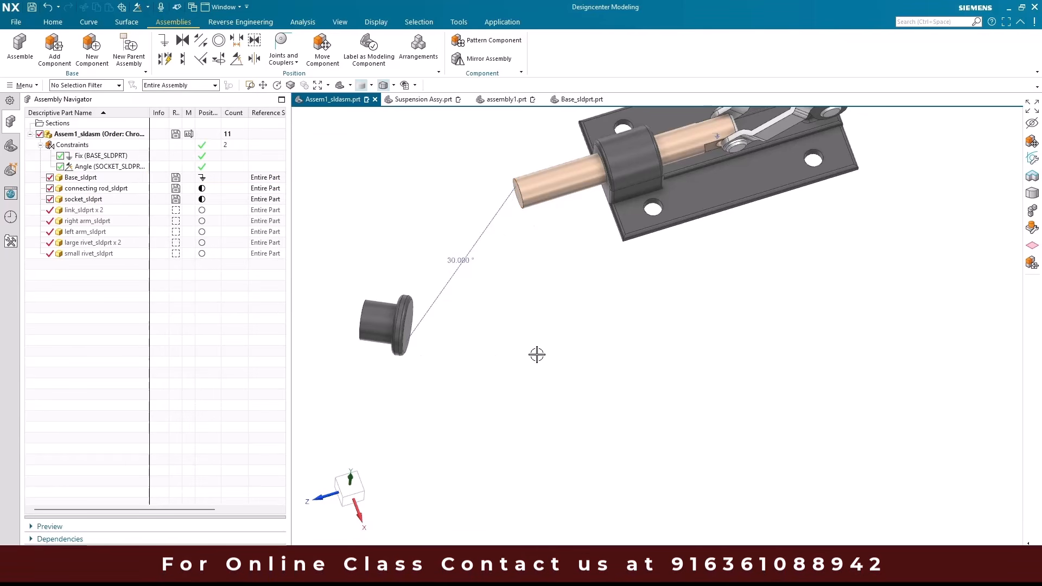
pyautogui.hotkey('ctrl', 'z')
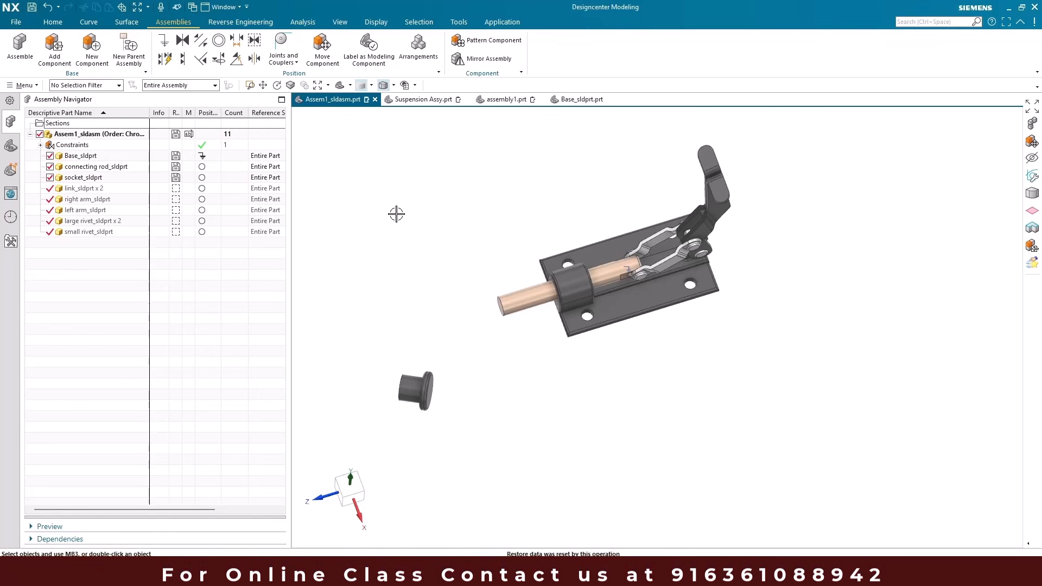
# - Start a Center constraint of the 2 to 2 type
pyautogui.click(258, 62)
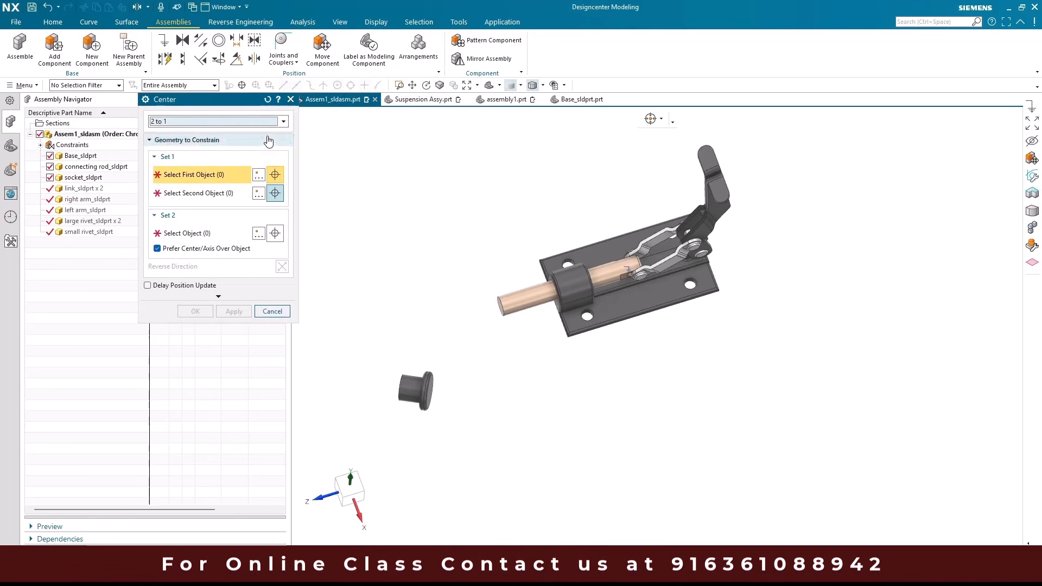
pyautogui.click(259, 121)
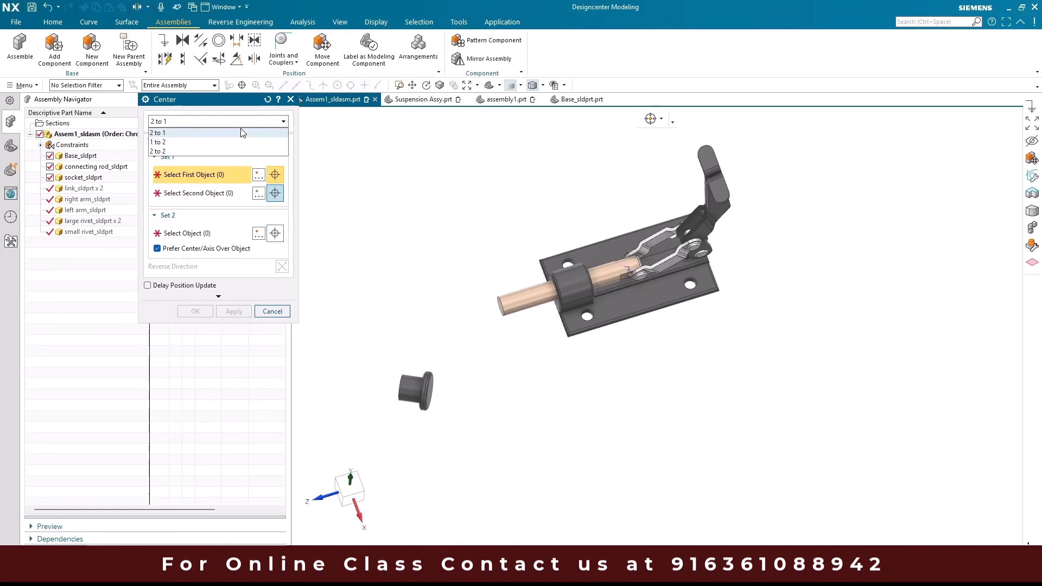
pyautogui.click(242, 133)
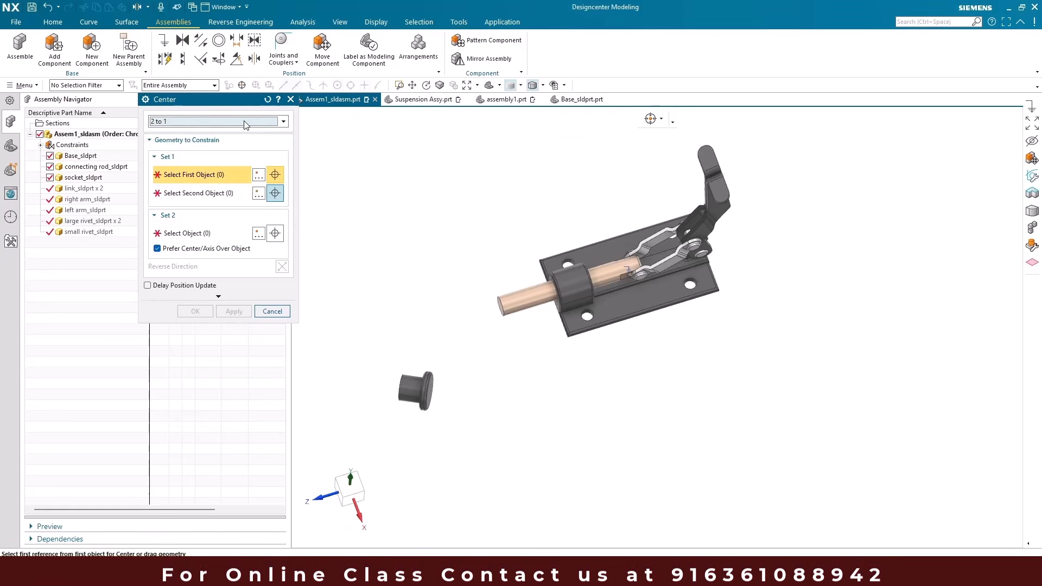
pyautogui.click(246, 125)
pyautogui.click(235, 157)
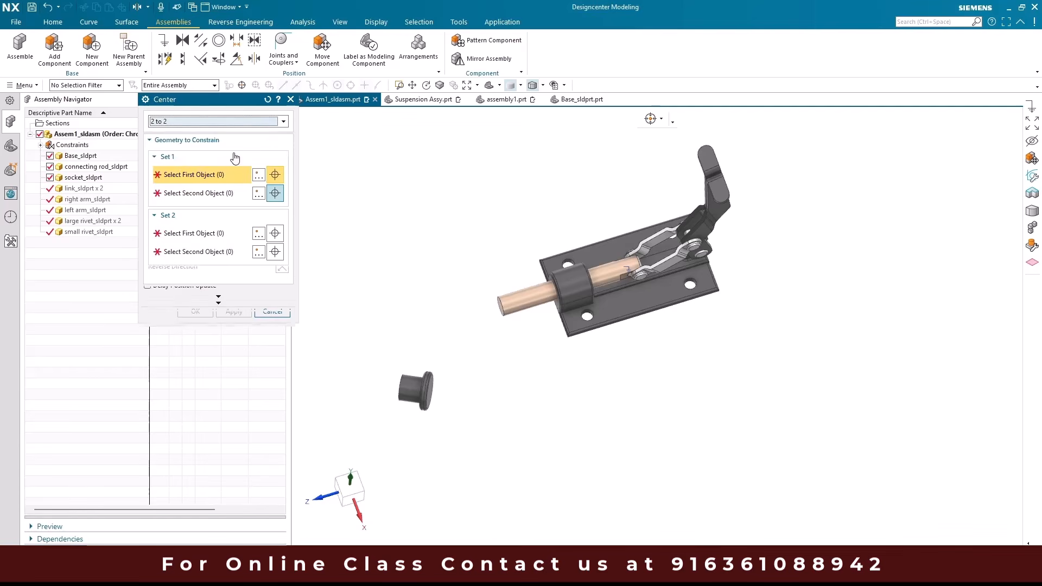
# - Select the socket's ring-shaped end face and its outer flange face as the two objects of Set 1
pyautogui.scroll(-4, 481, 174)
pyautogui.scroll(5, 472, 294)
pyautogui.scroll(-2, 470, 288)
pyautogui.scroll(2, 448, 225)
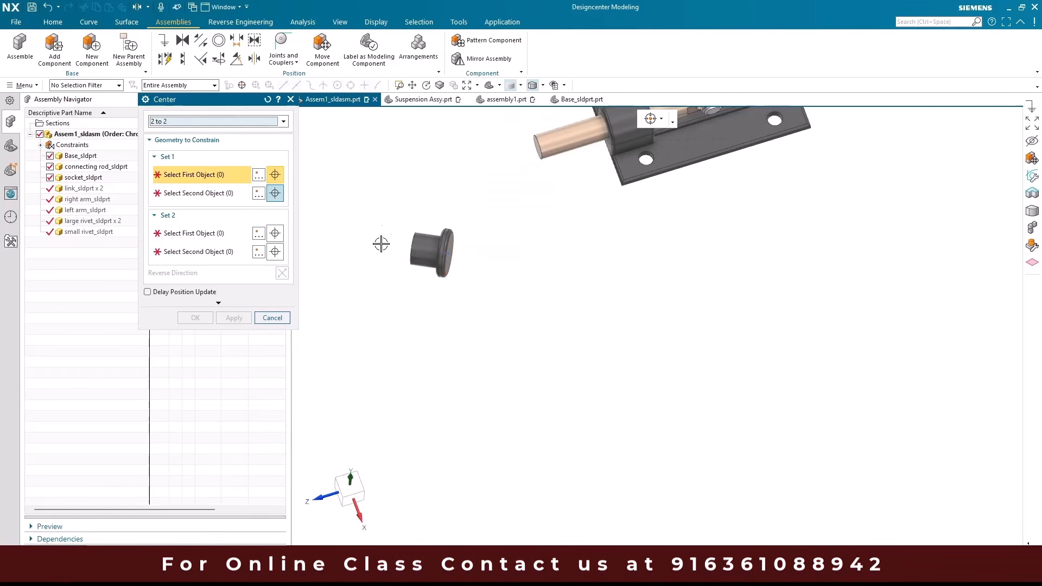
pyautogui.scroll(-2, 396, 225)
pyautogui.scroll(3, 613, 158)
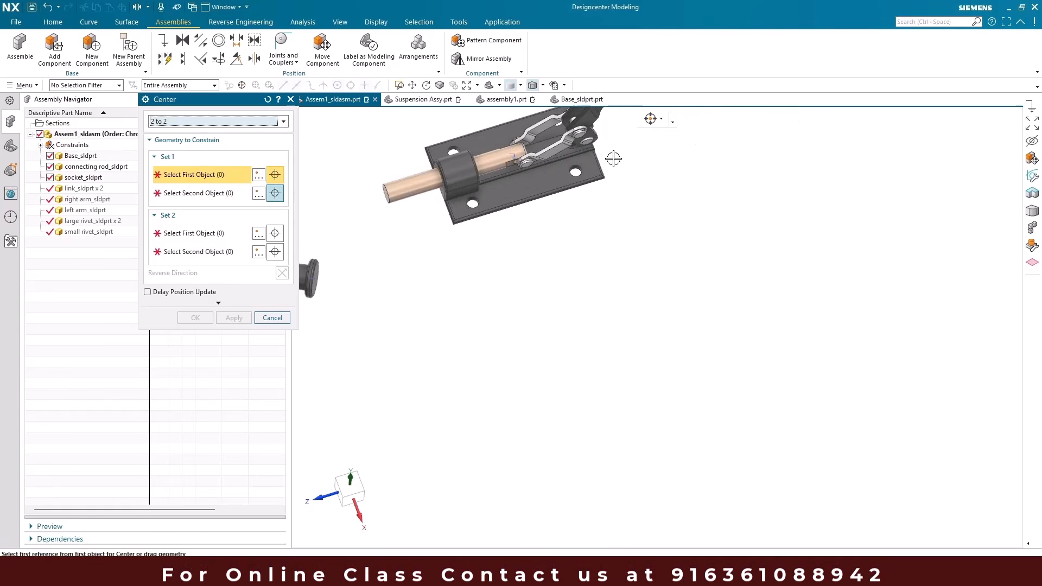
pyautogui.scroll(4, 459, 182)
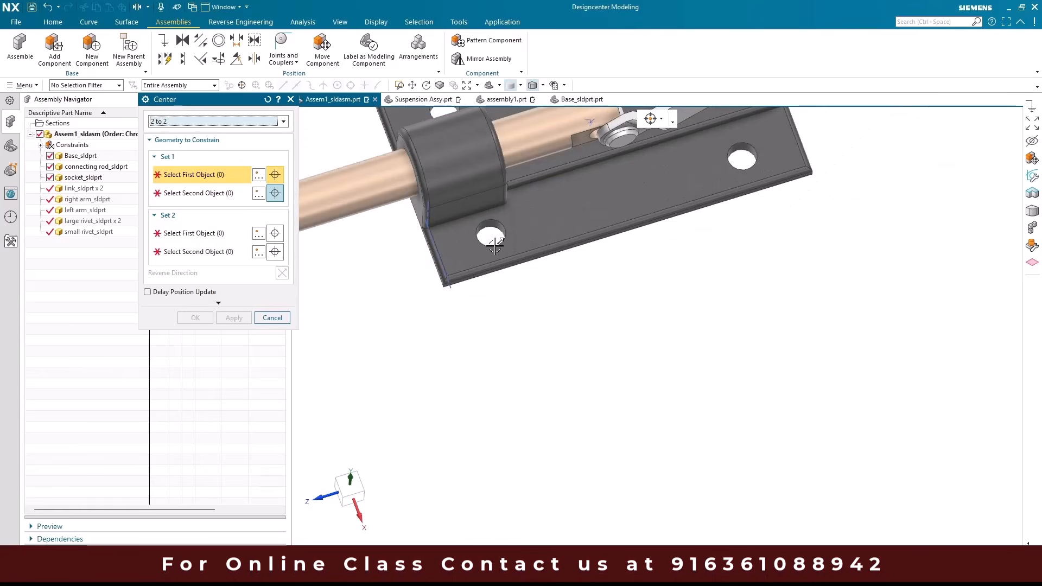
pyautogui.scroll(-4, 563, 233)
pyautogui.moveTo(600, 266); pyautogui.dragTo(626, 258, button='middle')
pyautogui.scroll(-3, 626, 258)
pyautogui.scroll(6, 445, 327)
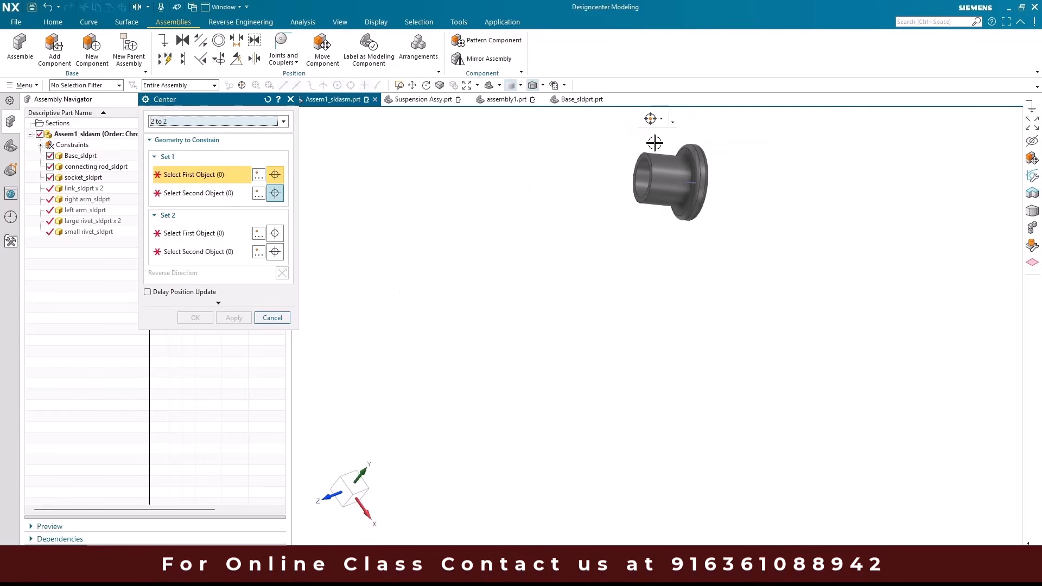
pyautogui.scroll(5, 651, 146)
pyautogui.click(911, 225)
pyautogui.scroll(-3, 578, 226)
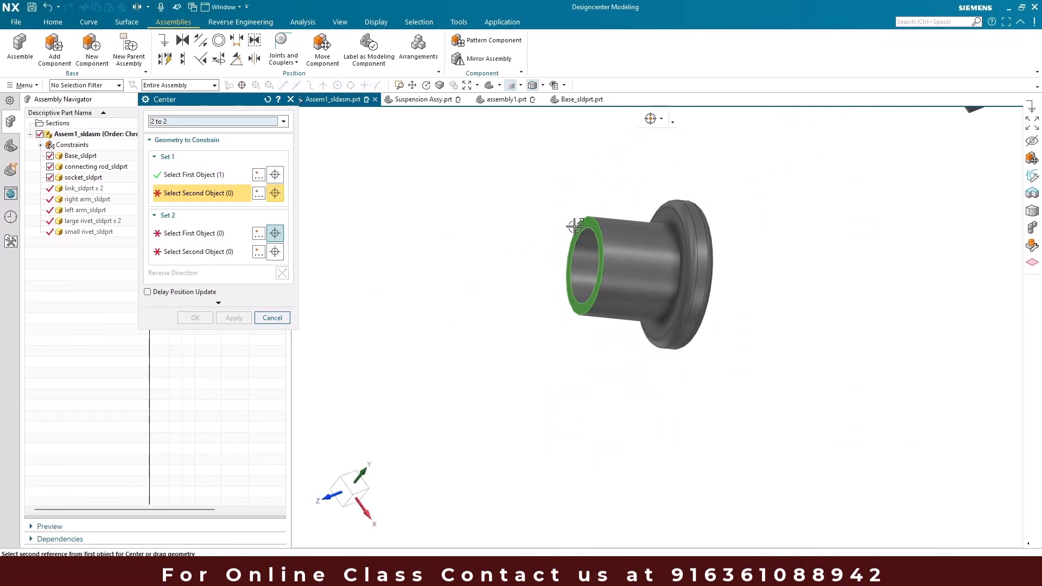
pyautogui.moveTo(578, 225); pyautogui.dragTo(535, 223, button='middle')
pyautogui.click(629, 264)
pyautogui.scroll(-3, 523, 282)
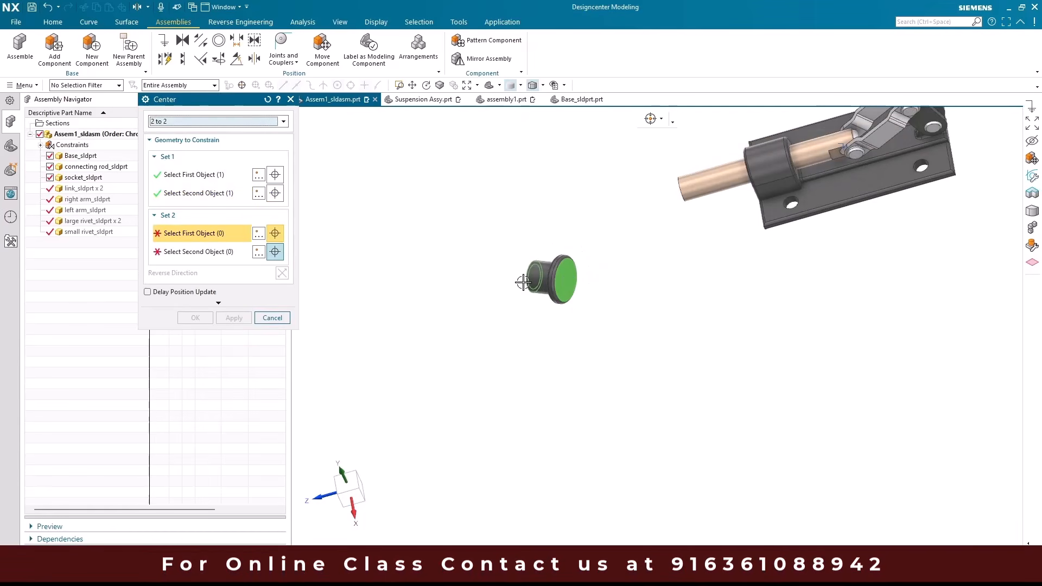
# - Select the base's two opposite end faces as the two objects of Set 2
pyautogui.scroll(3, 794, 198)
pyautogui.scroll(3, 671, 178)
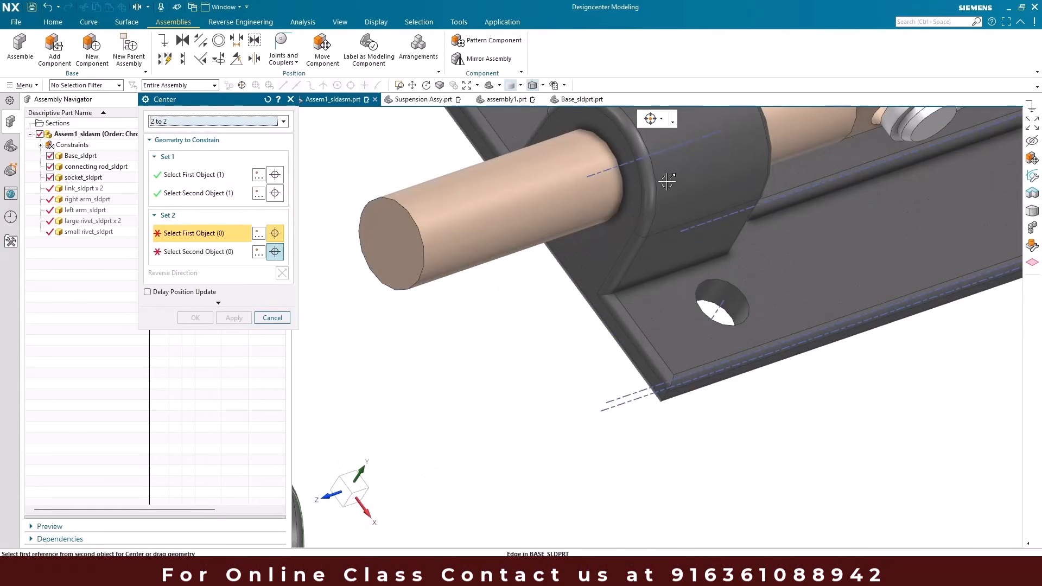
pyautogui.click(630, 225)
pyautogui.scroll(-3, 630, 225)
pyautogui.moveTo(630, 225); pyautogui.dragTo(573, 219, button='middle')
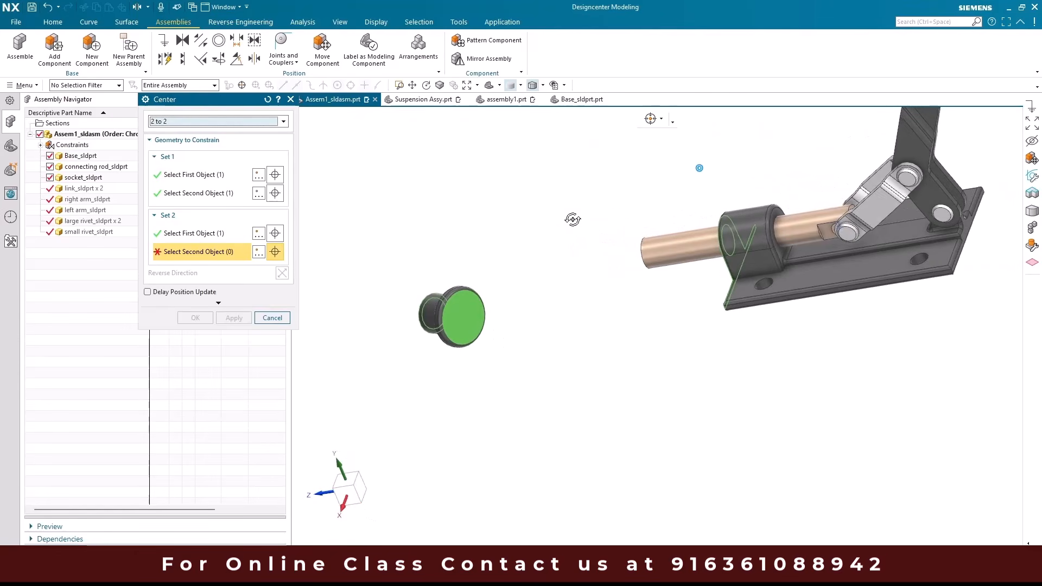
pyautogui.scroll(5, 929, 284)
pyautogui.click(894, 216)
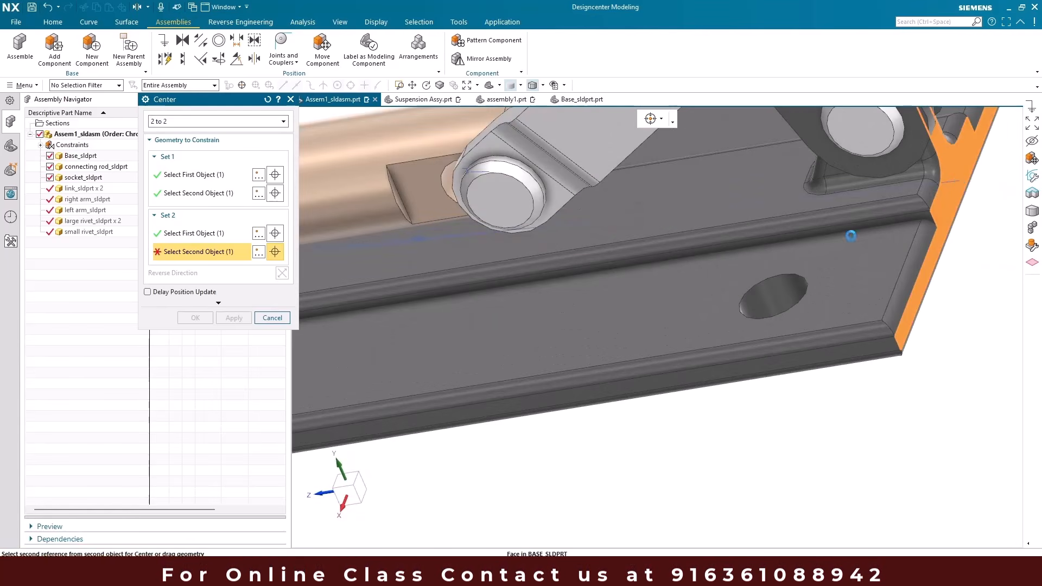
# - Apply the 2 to 2 Center constraint between the socket and the base
pyautogui.scroll(-10, 757, 251)
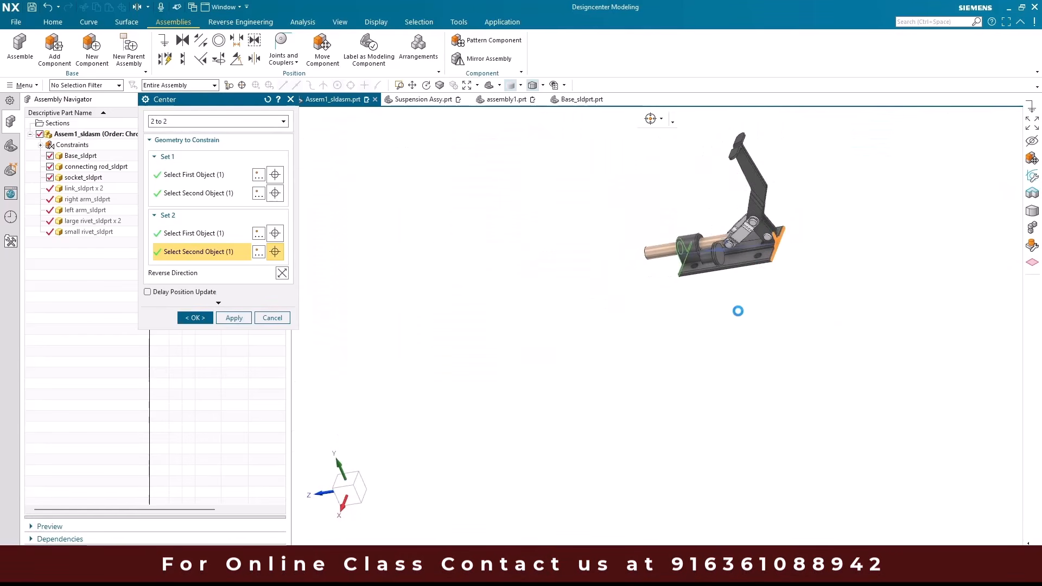
pyautogui.moveTo(741, 309); pyautogui.dragTo(717, 293, button='middle')
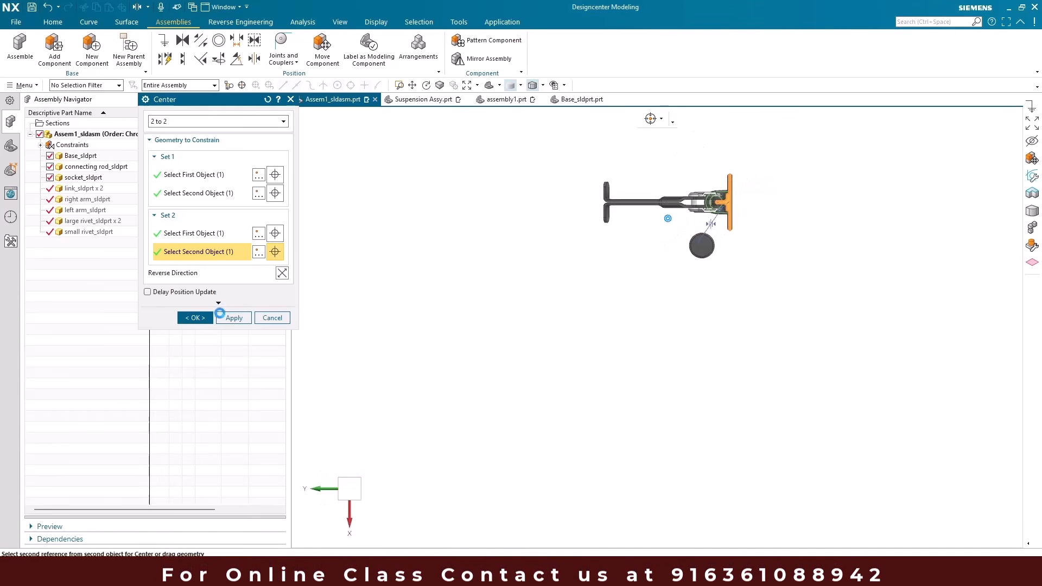
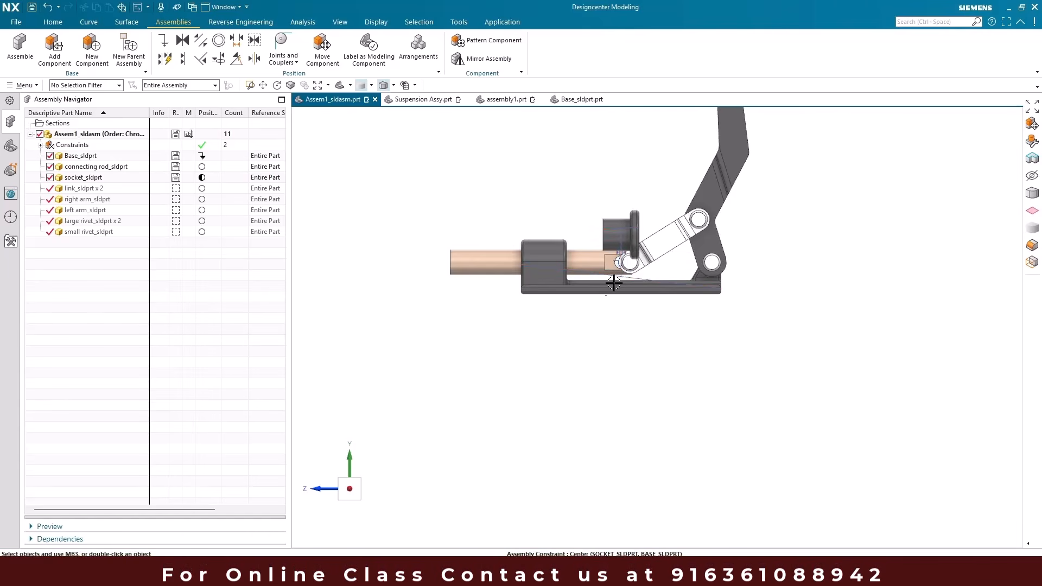
pyautogui.press('Home')
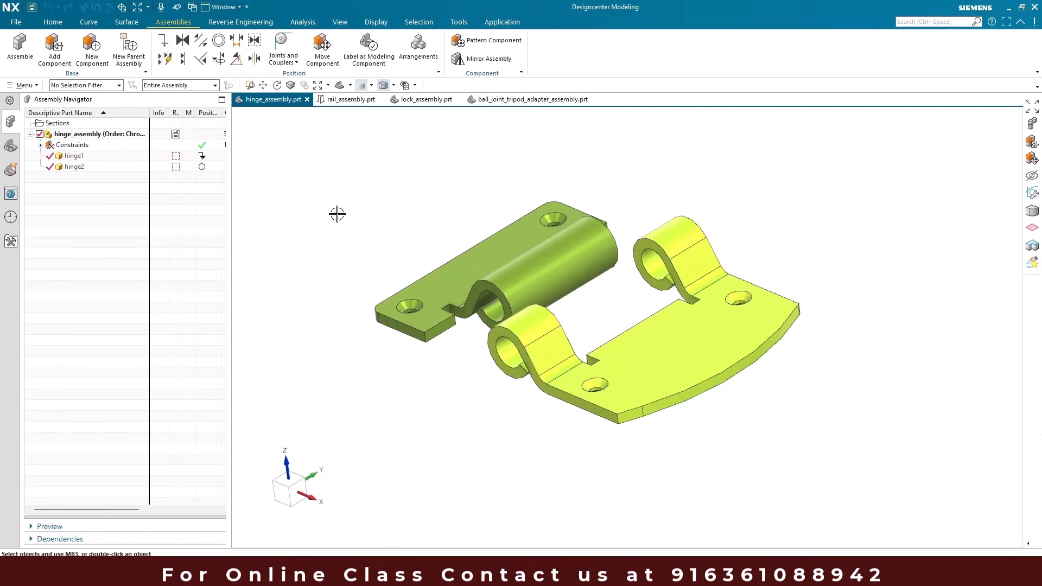
# - Highlight the hinge1 component in hinge_assembly to identify it
pyautogui.click(347, 198)
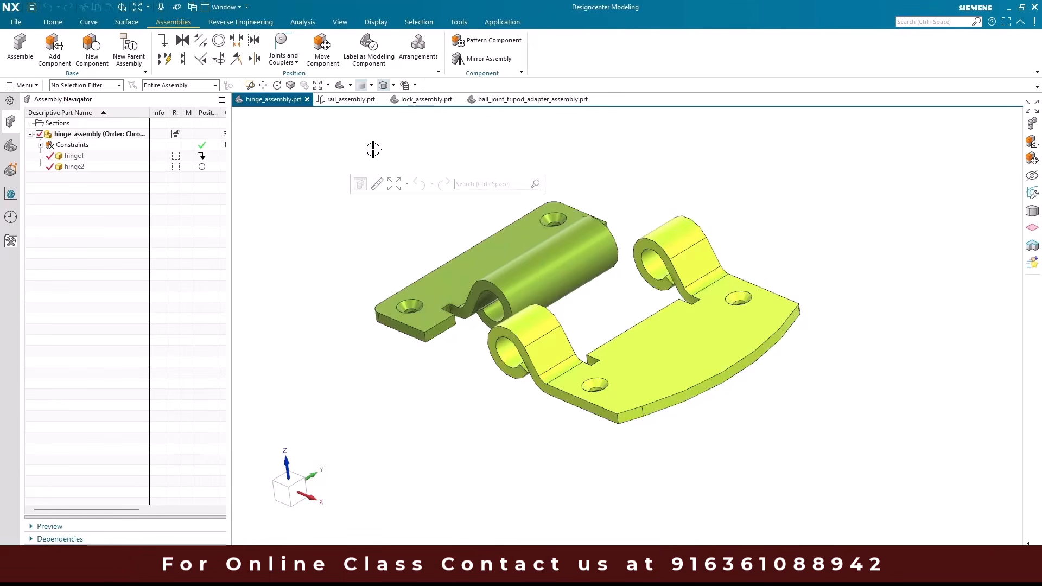
pyautogui.scroll(2, 416, 190)
pyautogui.scroll(-3, 443, 179)
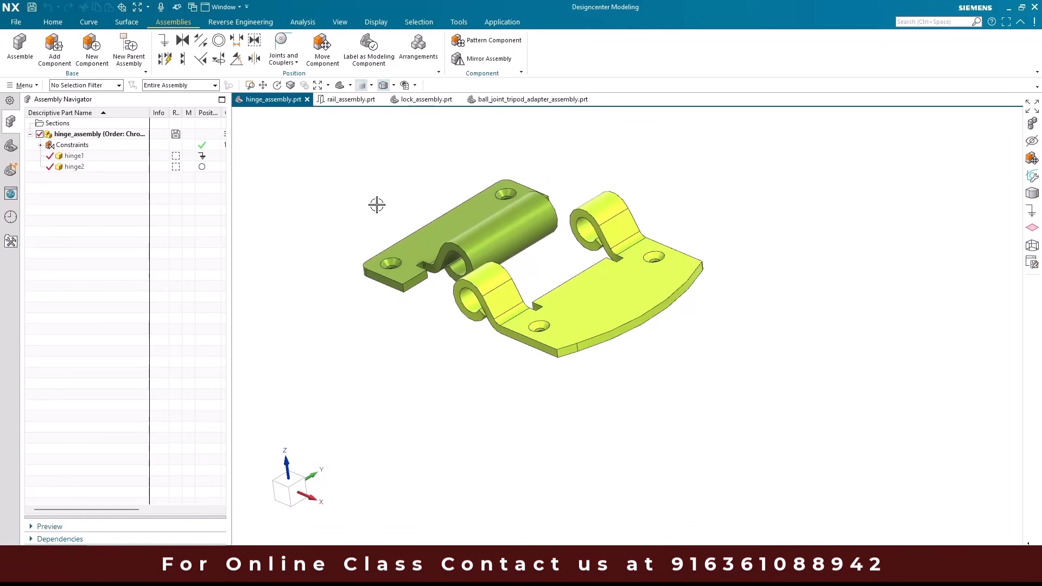
pyautogui.click(94, 157)
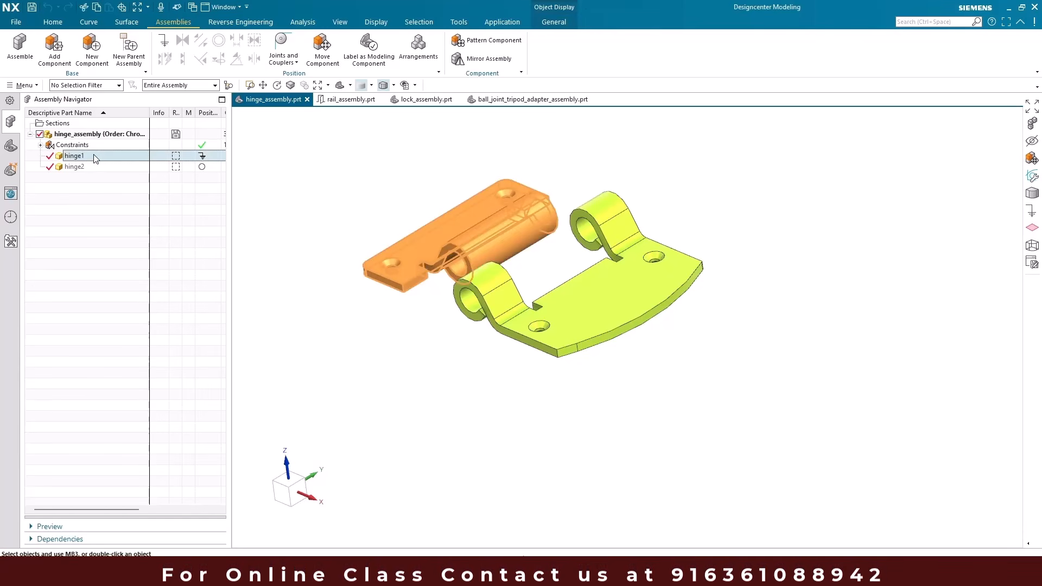
pyautogui.click(324, 190)
pyautogui.scroll(2, 441, 244)
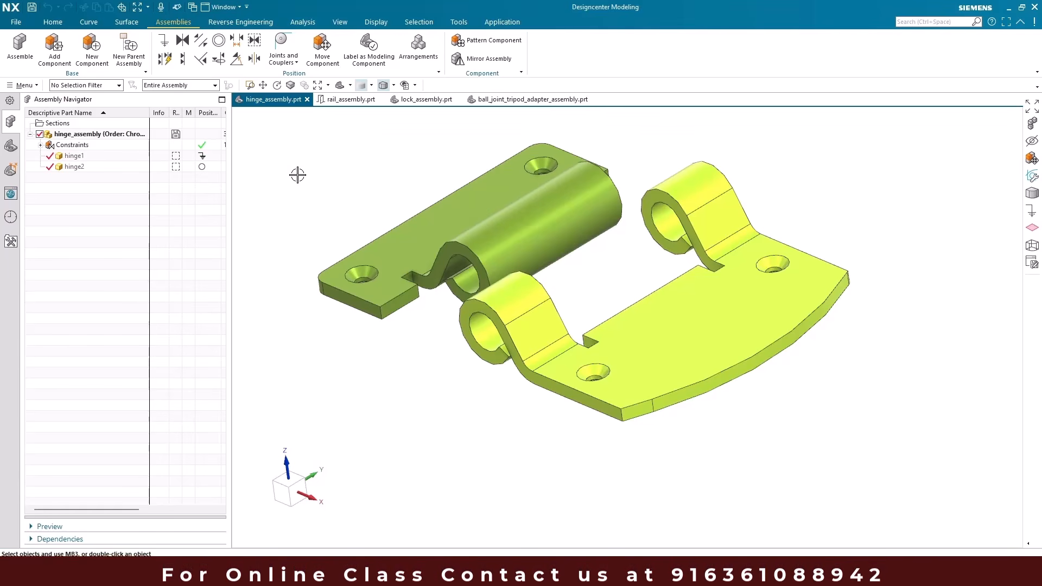
# - Start a Hinge joint and define its first axis by the vector and centre point of hinge1's circular bore edge
pyautogui.click(291, 63)
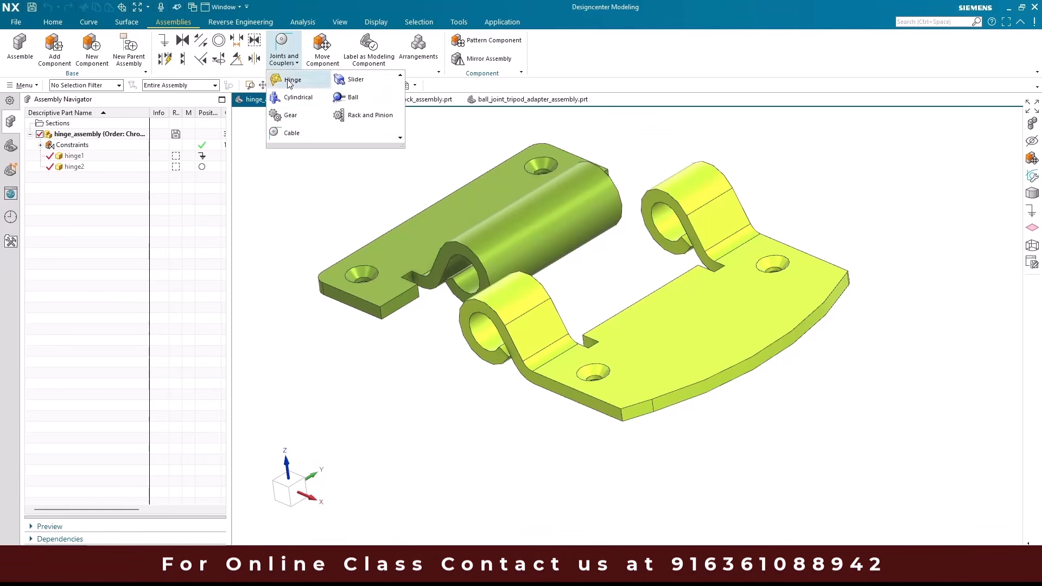
pyautogui.click(287, 80)
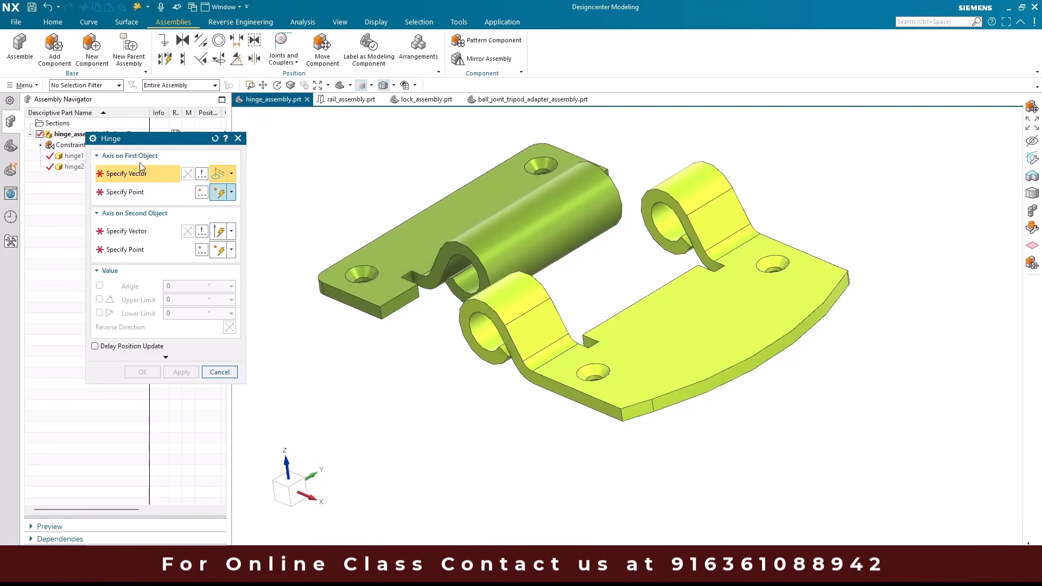
pyautogui.scroll(3, 505, 157)
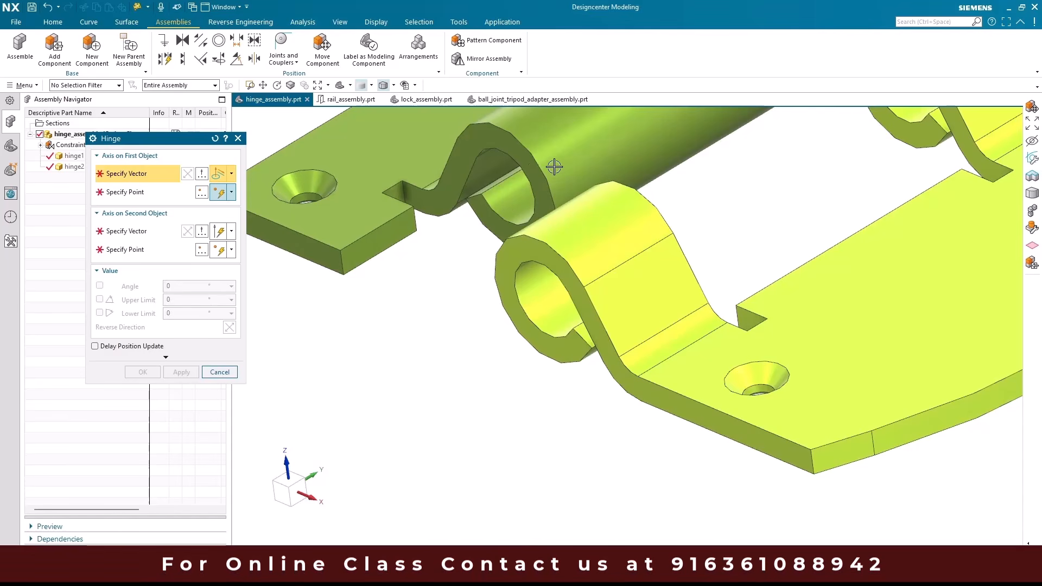
pyautogui.click(517, 160)
pyautogui.scroll(-3, 510, 168)
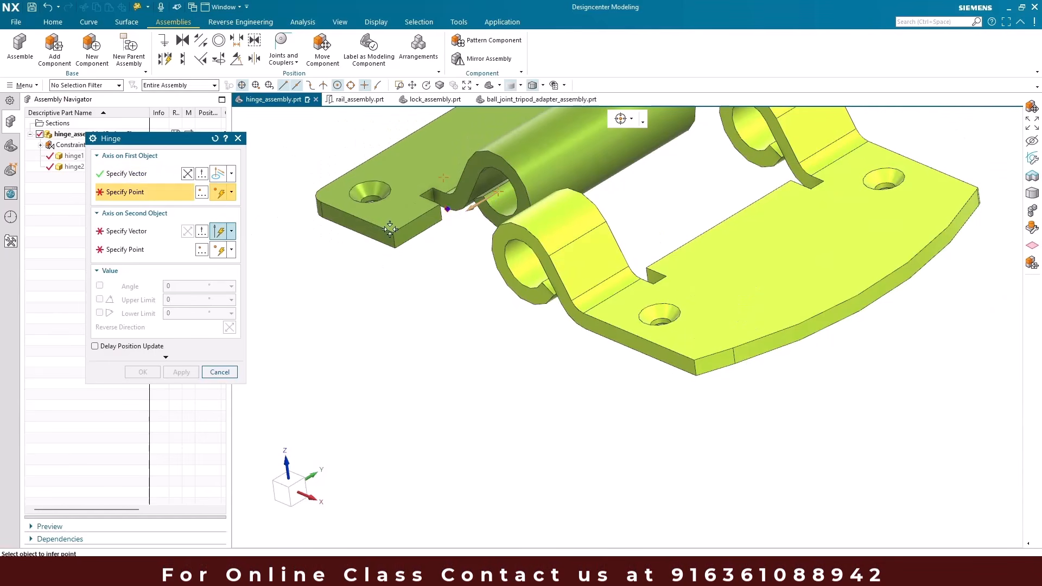
pyautogui.scroll(3, 499, 169)
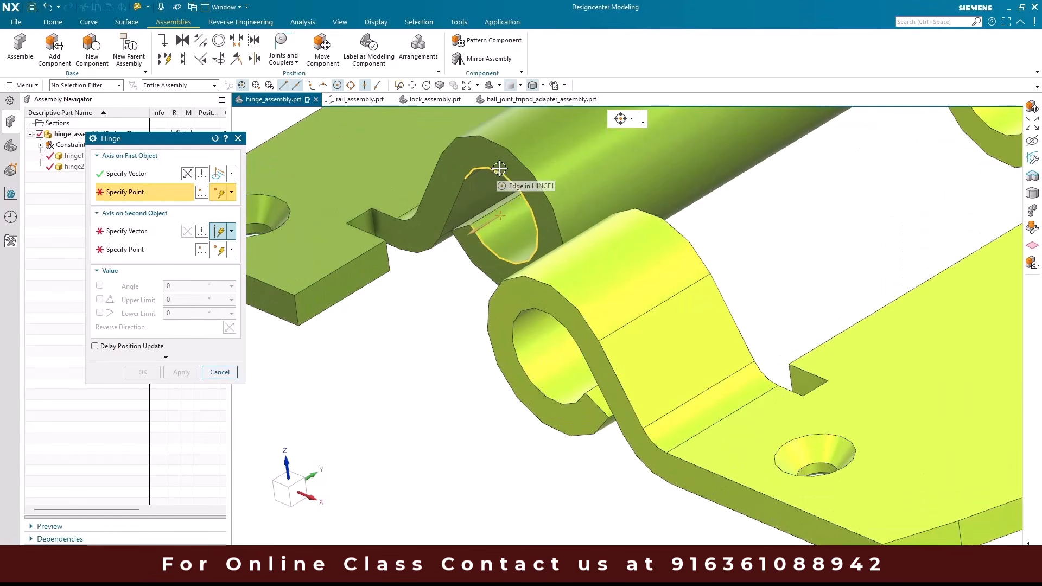
pyautogui.click(505, 175)
pyautogui.scroll(-3, 456, 244)
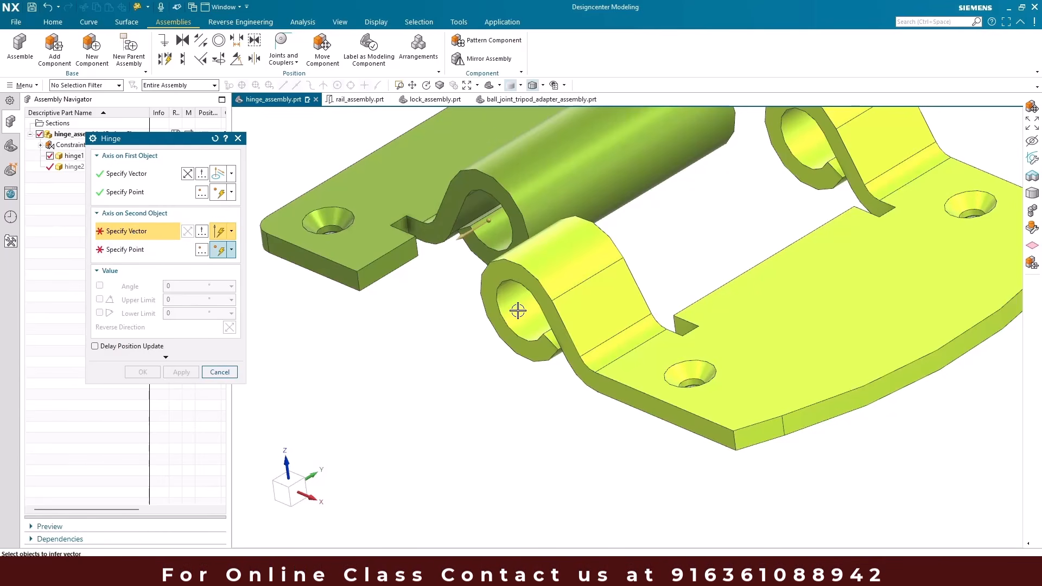
# - Define the Hinge joint's second axis with the vector and centre point of the bore on the inner side of hinge2's knuckle
pyautogui.moveTo(534, 293); pyautogui.dragTo(482, 321, button='middle')
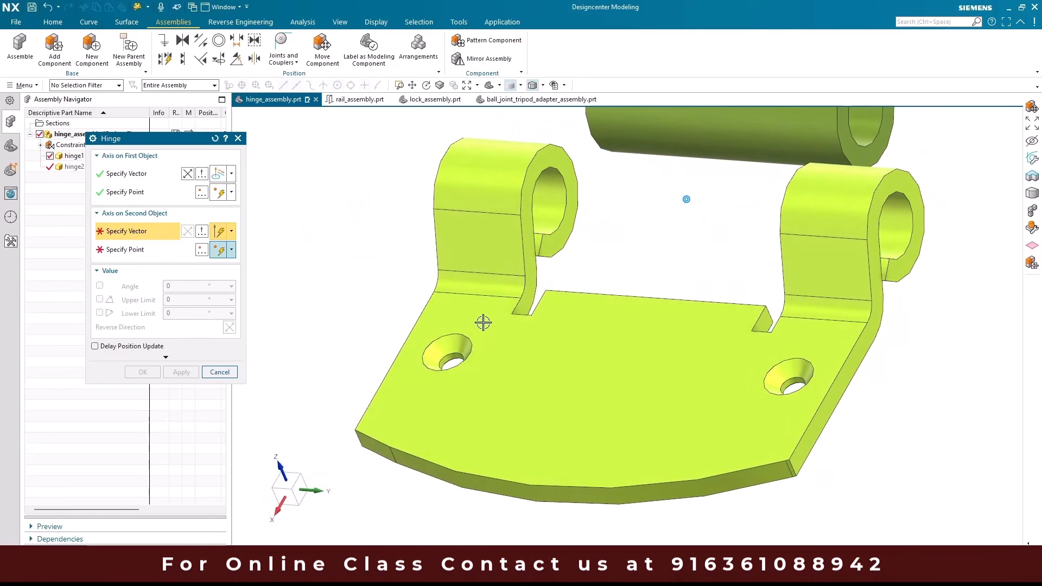
pyautogui.click(554, 191)
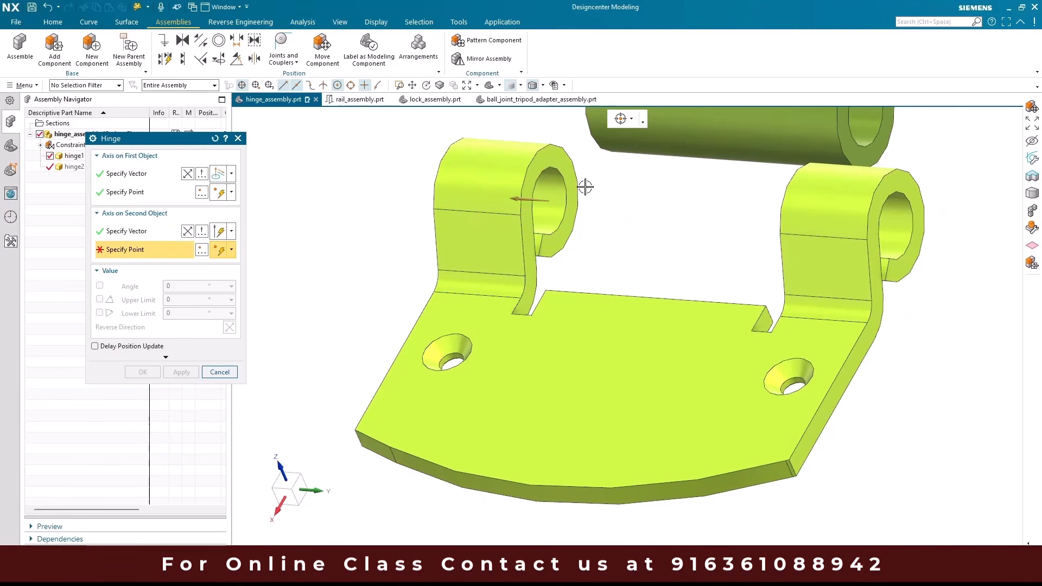
pyautogui.click(559, 174)
# - Set the Hinge joint's angle to 40°
pyautogui.scroll(-3, 554, 245)
pyautogui.moveTo(554, 244); pyautogui.dragTo(623, 240, button='middle')
pyautogui.scroll(3, 587, 177)
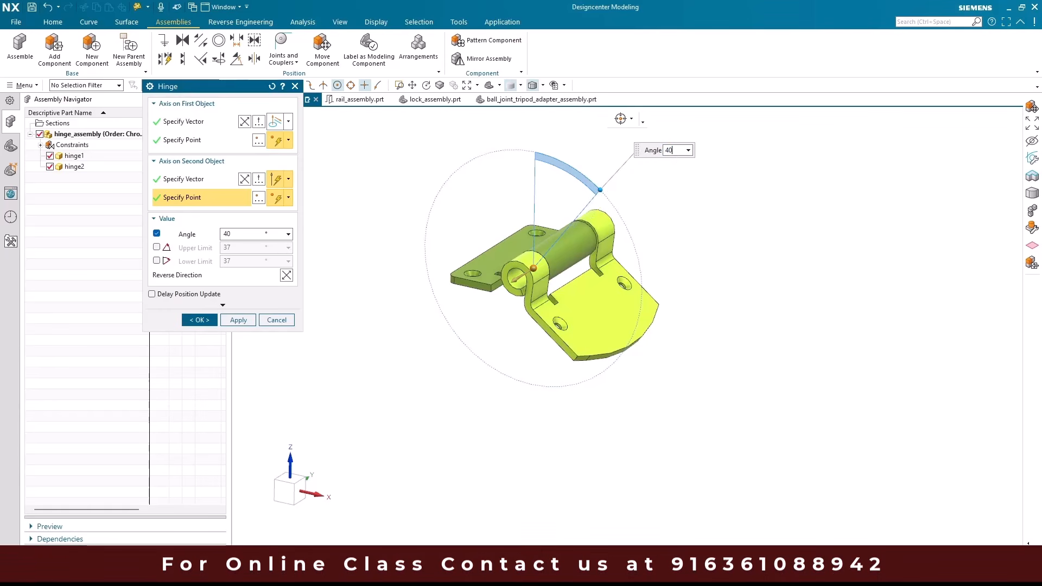
pyautogui.press('Return')
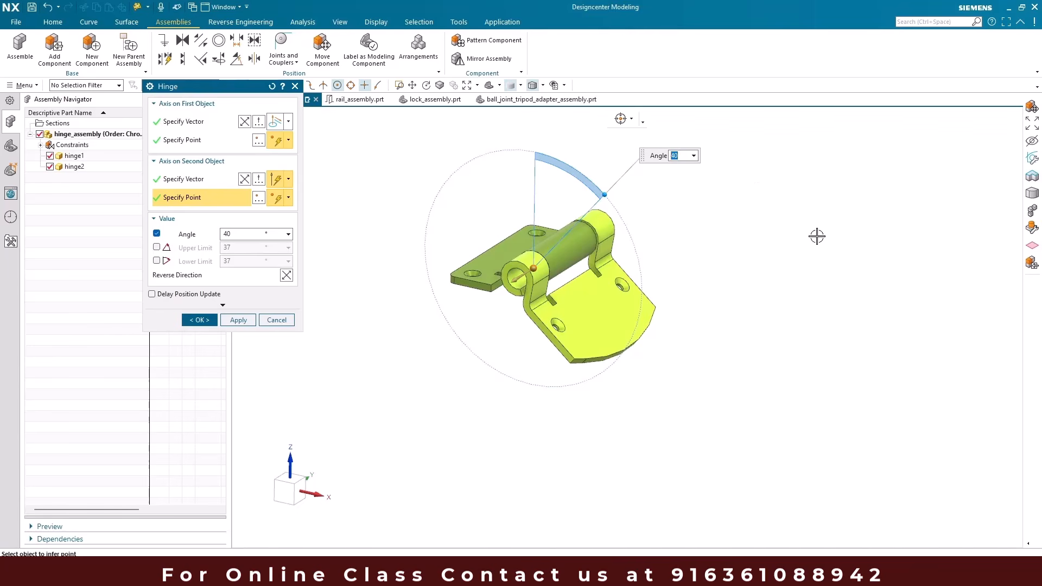
pyautogui.scroll(3, 651, 276)
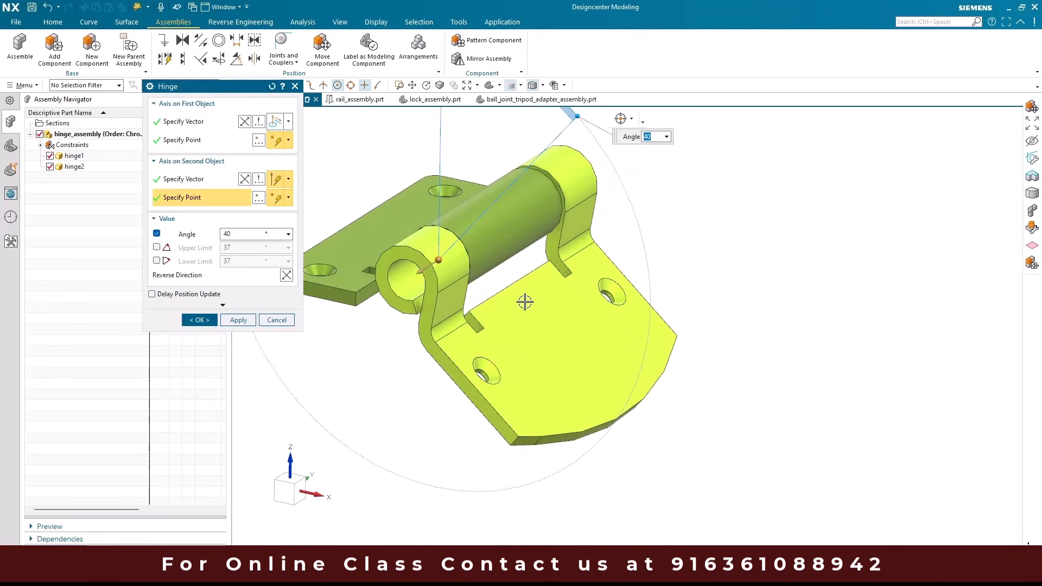
pyautogui.scroll(-1, 590, 298)
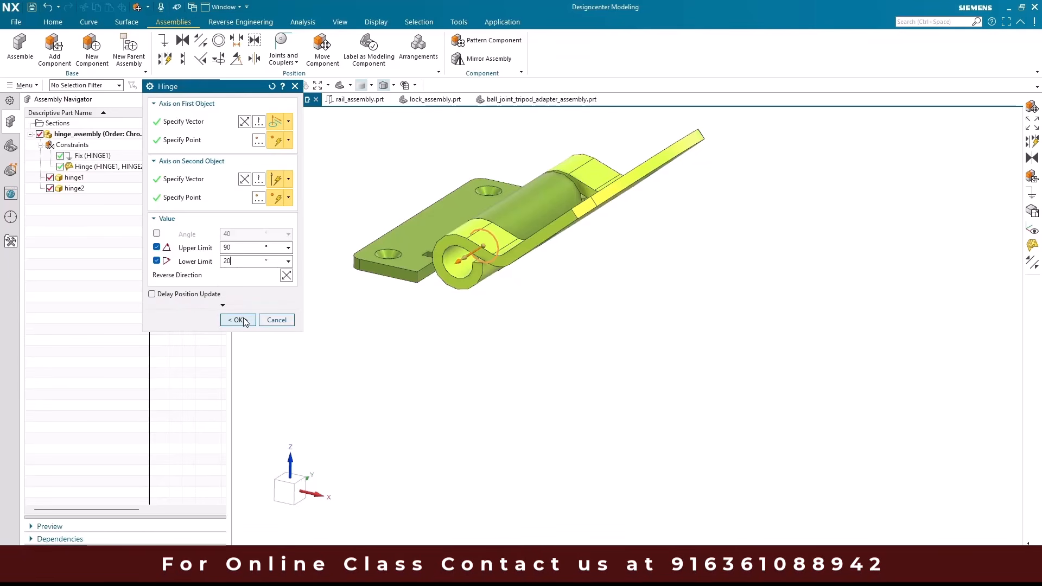
# - Replace the Hinge joint's fixed angle with an upper limit of 90° and a lower limit of 20°
pyautogui.click(239, 320)
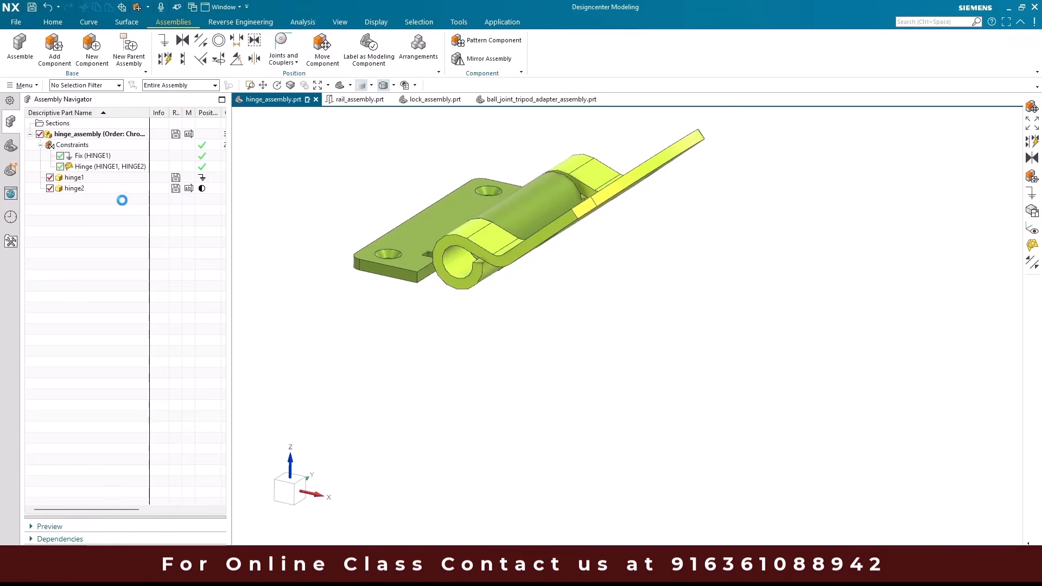
# - Move hinge2 about the hinge axis with Move Component, using Dynamic motion, to test the angle limits
pyautogui.click(95, 189)
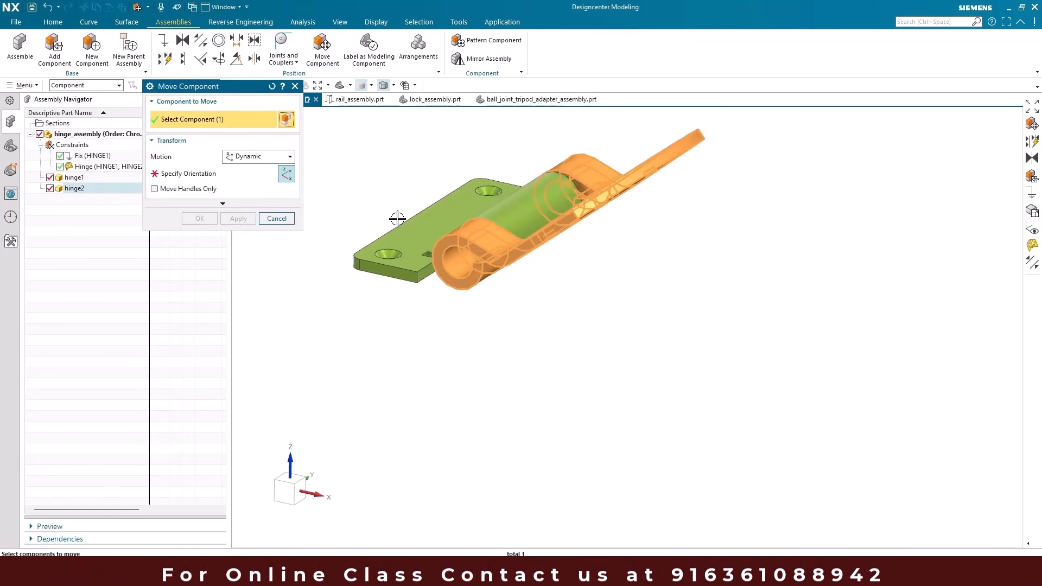
pyautogui.moveTo(373, 221); pyautogui.dragTo(399, 231, button='middle')
pyautogui.scroll(5, 440, 244)
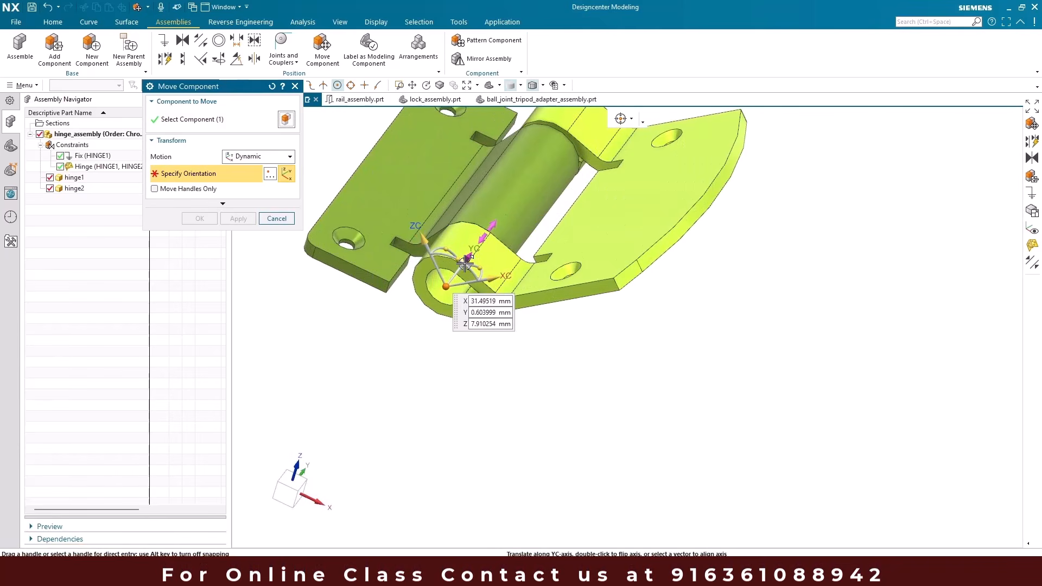
pyautogui.moveTo(461, 261); pyautogui.dragTo(469, 318)
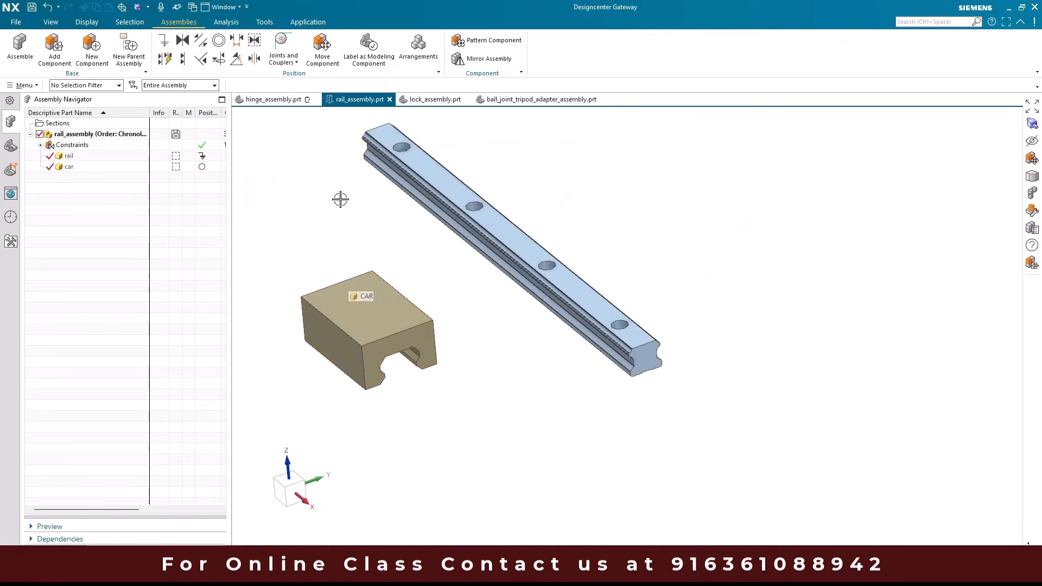
# - Start a Slider joint in rail_assembly and specify the car's long upper side edge as the first object's vector
pyautogui.click(292, 62)
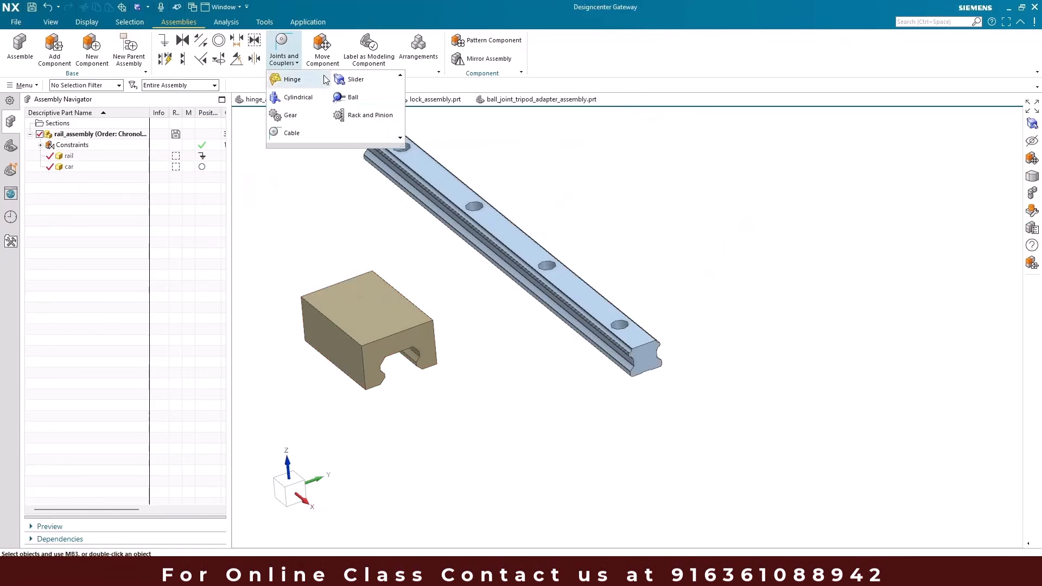
pyautogui.click(337, 76)
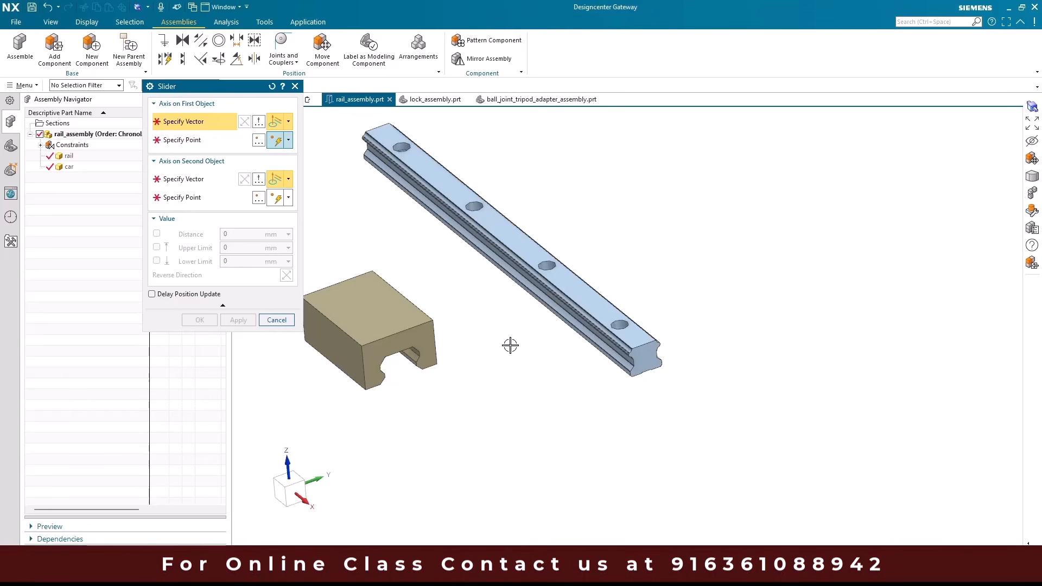
pyautogui.scroll(5, 483, 348)
pyautogui.scroll(3, 440, 241)
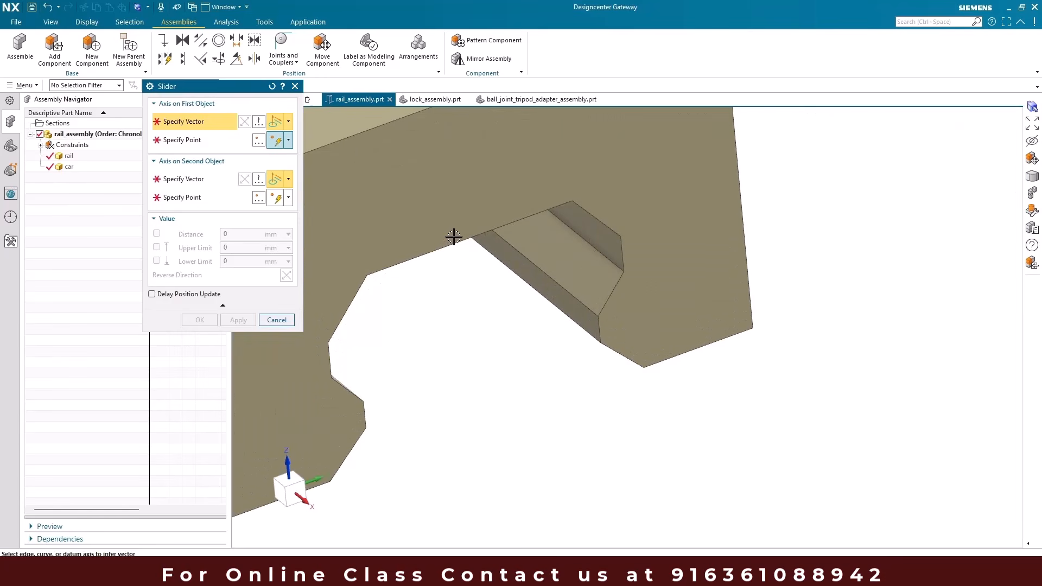
pyautogui.scroll(-8, 559, 239)
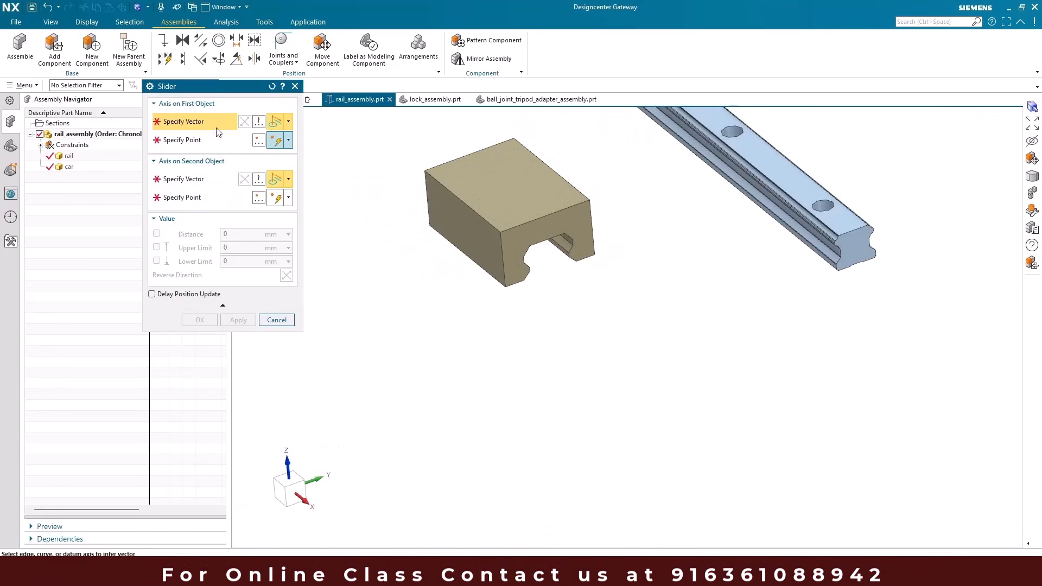
pyautogui.click(446, 202)
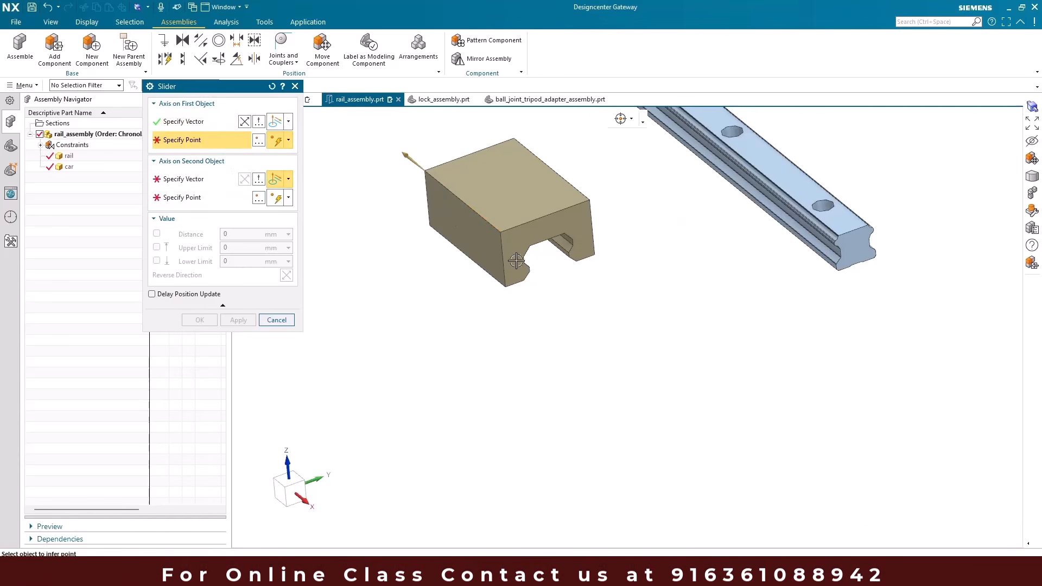
# - Specify the first object's point midway between the two ends of the upper edge of the car's channel opening
pyautogui.scroll(4, 477, 254)
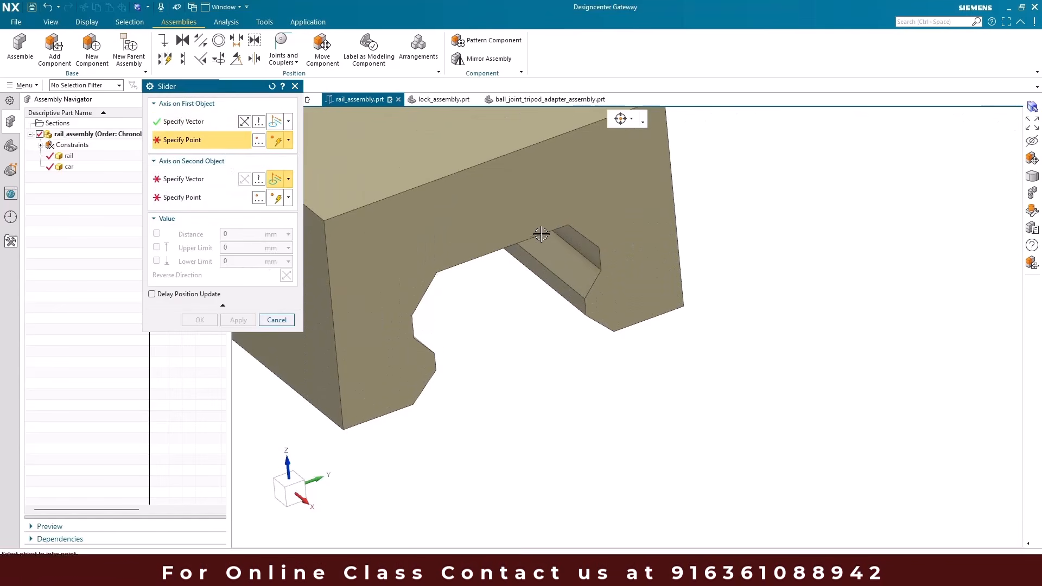
pyautogui.click(622, 120)
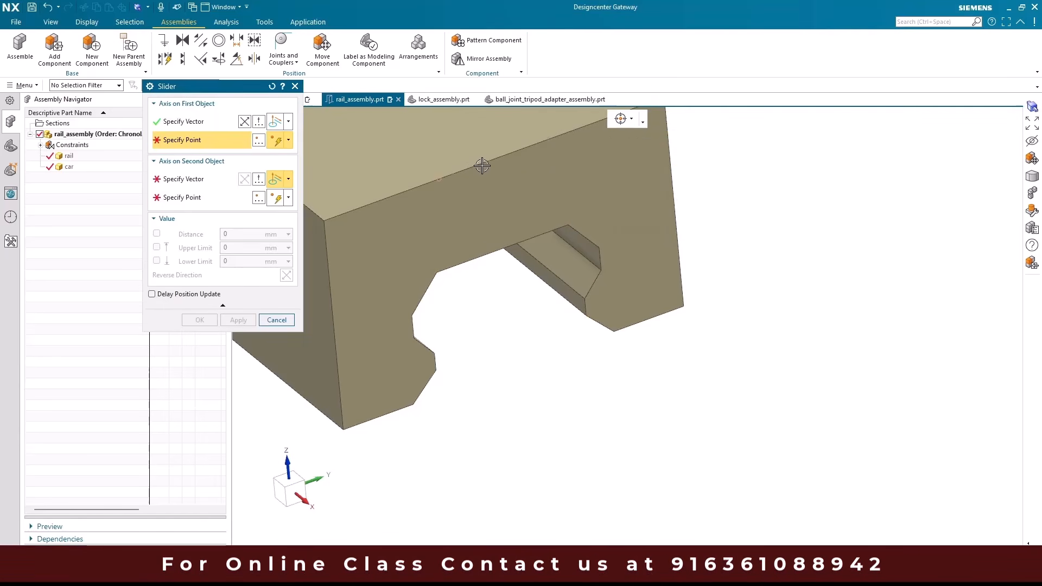
pyautogui.click(259, 140)
pyautogui.click(255, 106)
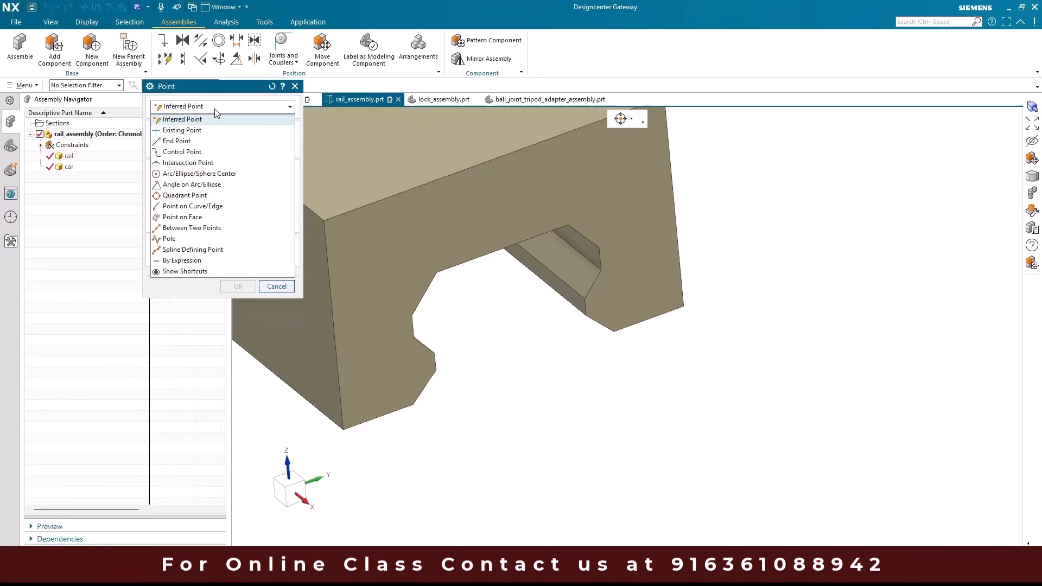
pyautogui.click(247, 227)
pyautogui.scroll(5, 464, 258)
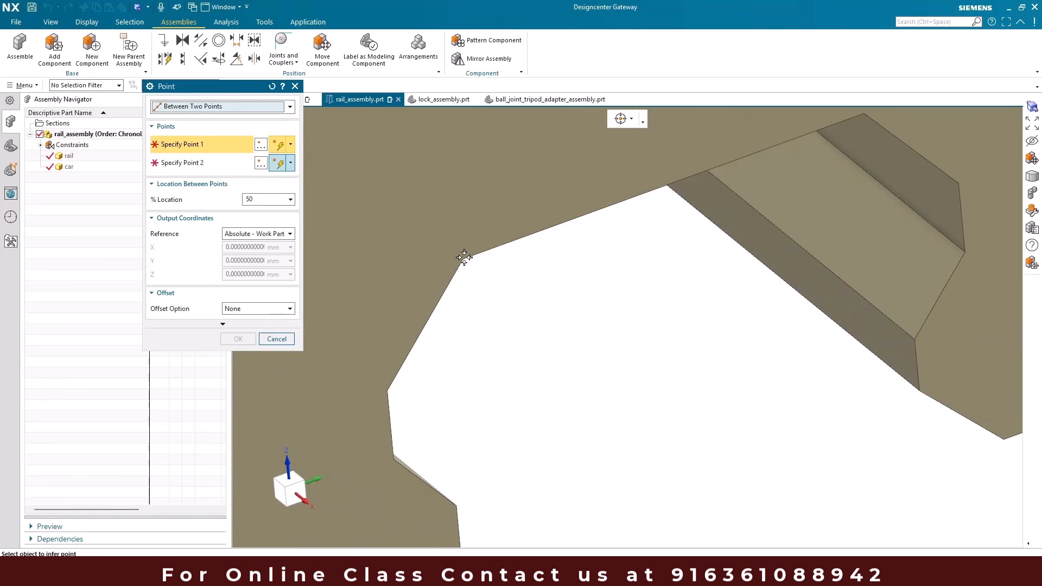
pyautogui.click(464, 257)
pyautogui.scroll(-2, 465, 260)
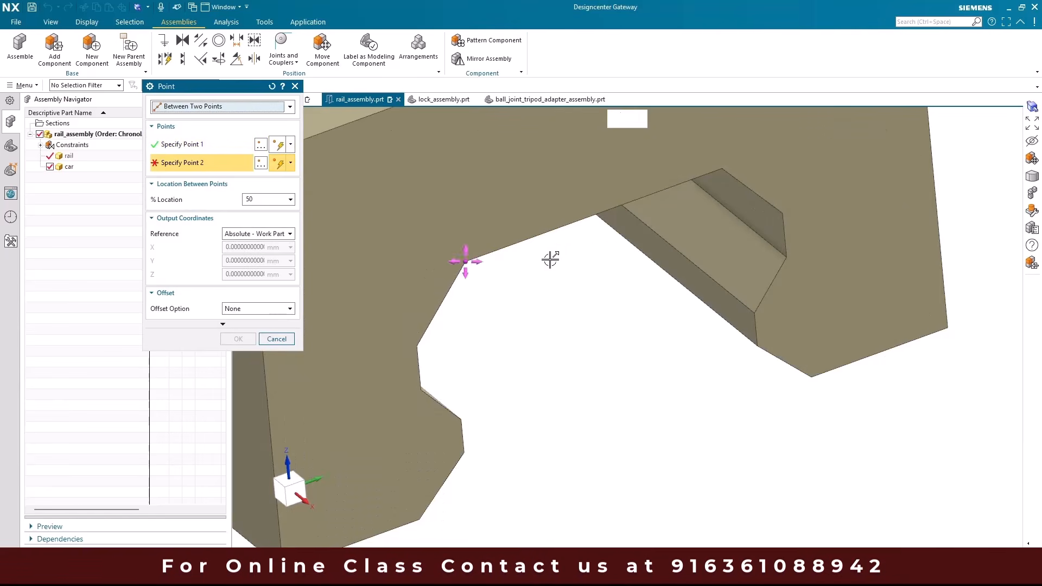
pyautogui.click(719, 169)
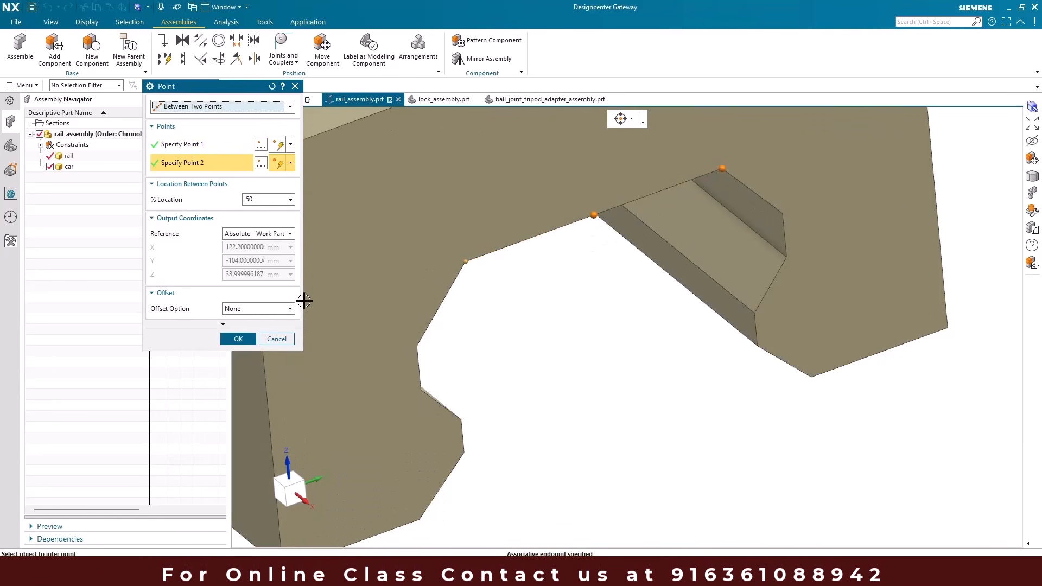
pyautogui.click(236, 339)
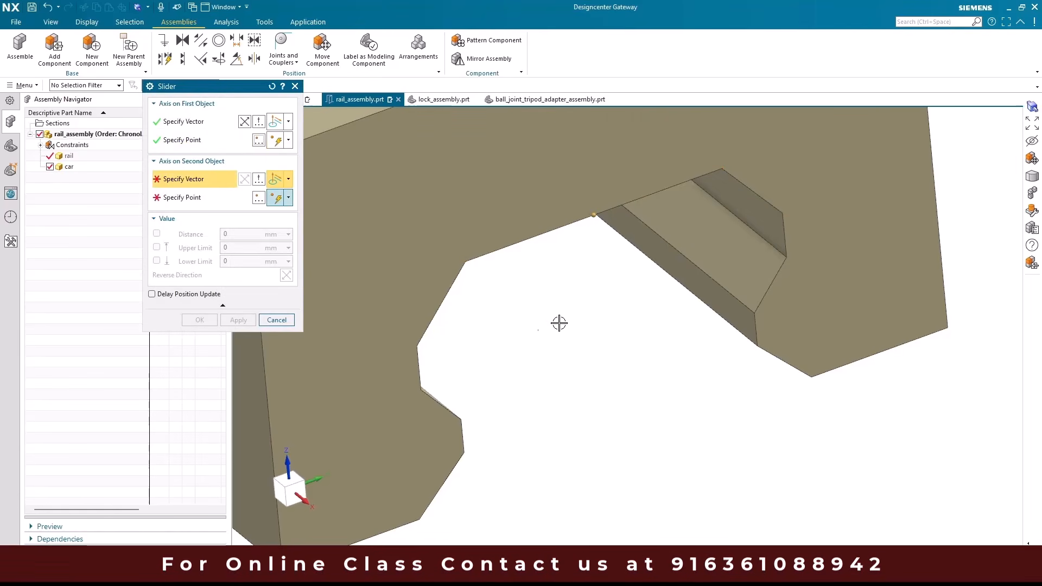
# - Define the second object's axis with the rail's long upper edge as vector and the midpoint of its end face's upper edge as point
pyautogui.scroll(-5, 547, 330)
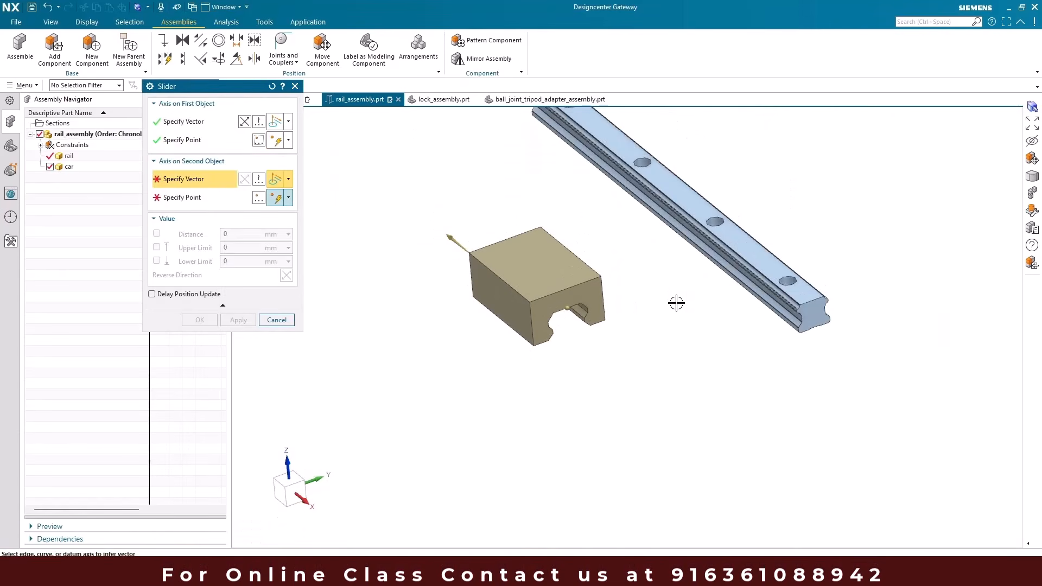
pyautogui.scroll(5, 697, 229)
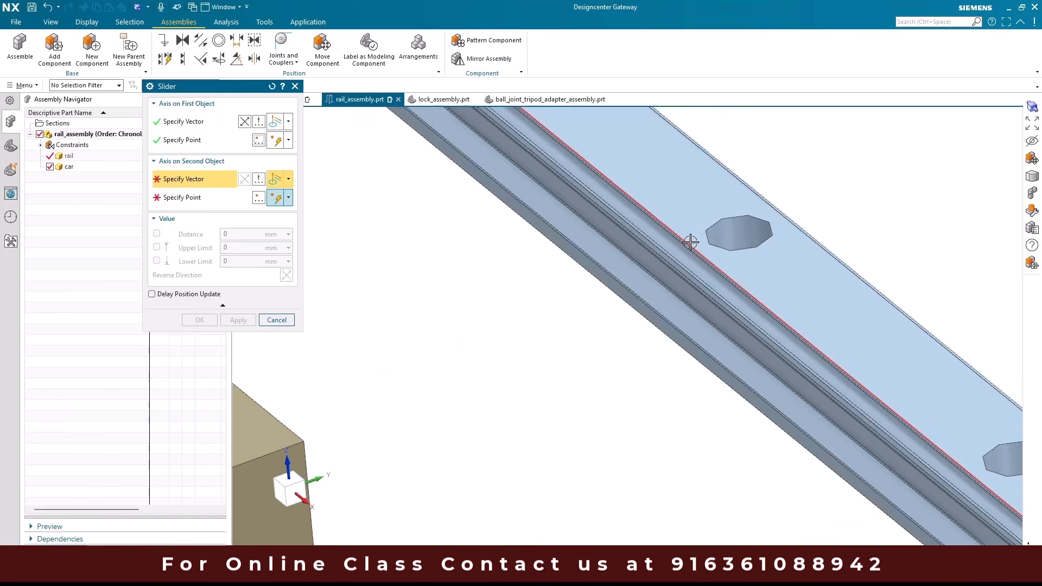
pyautogui.click(692, 239)
pyautogui.scroll(-5, 692, 239)
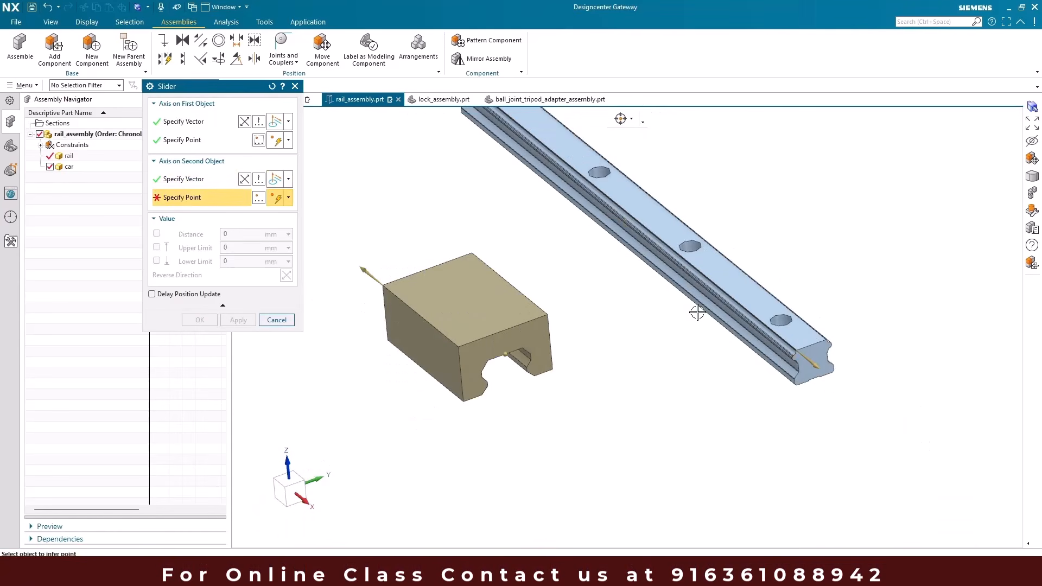
pyautogui.scroll(5, 861, 365)
pyautogui.click(630, 276)
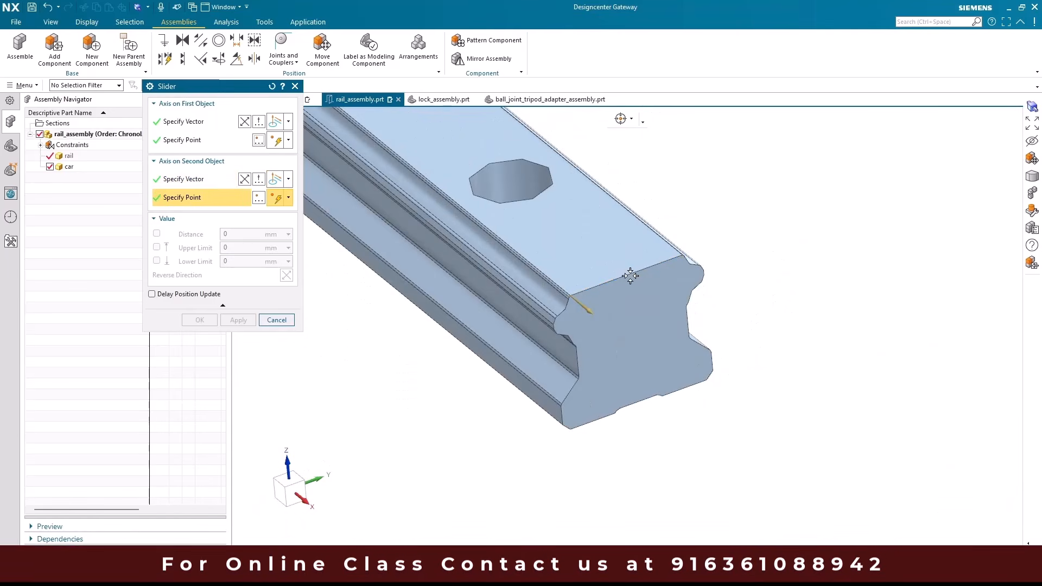
# - Reverse the second object's vector so the car sits upright on the rail
pyautogui.scroll(-4, 693, 333)
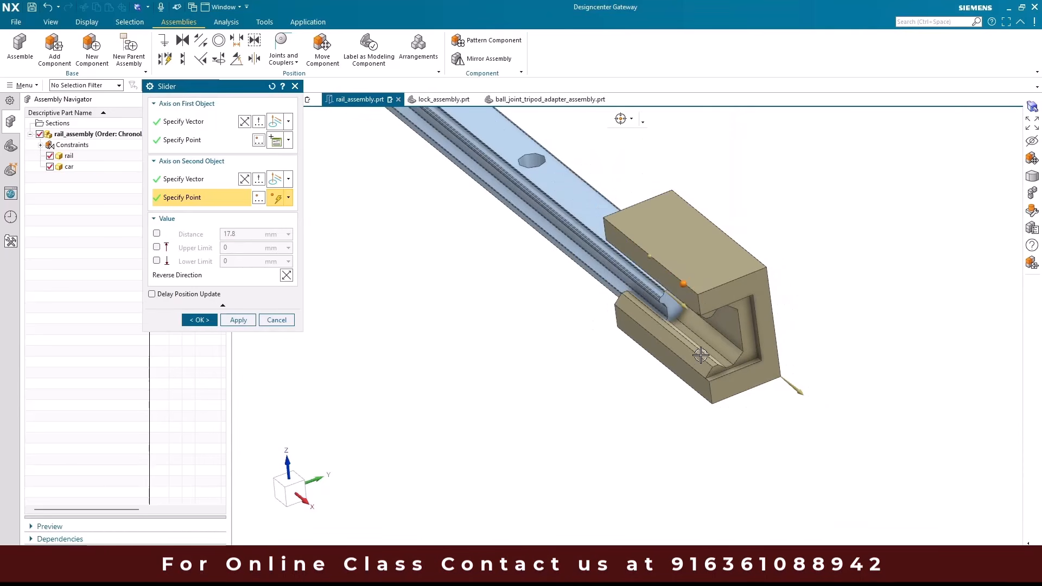
pyautogui.moveTo(699, 327); pyautogui.dragTo(723, 321, button='middle')
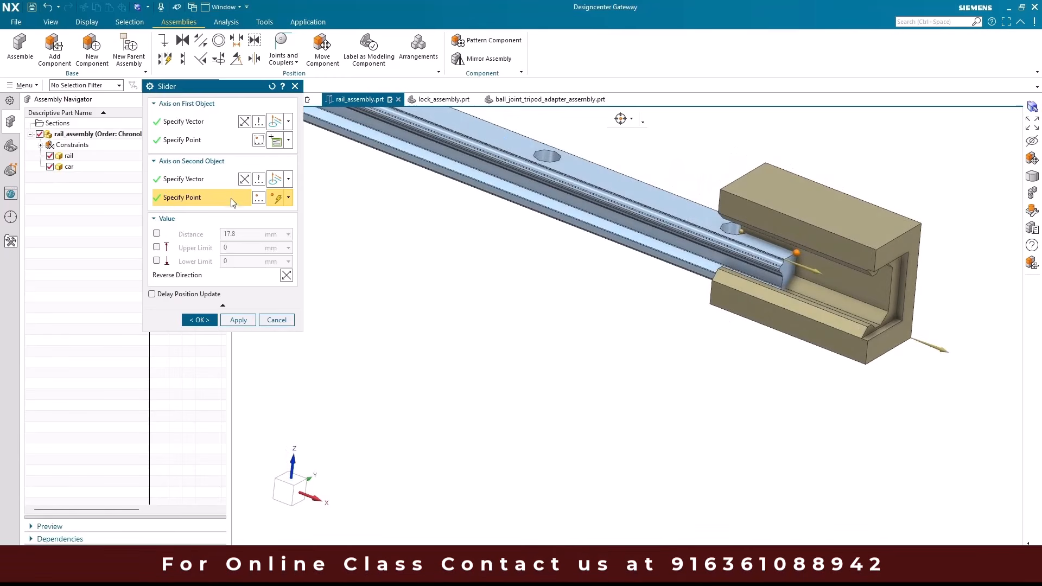
pyautogui.click(244, 179)
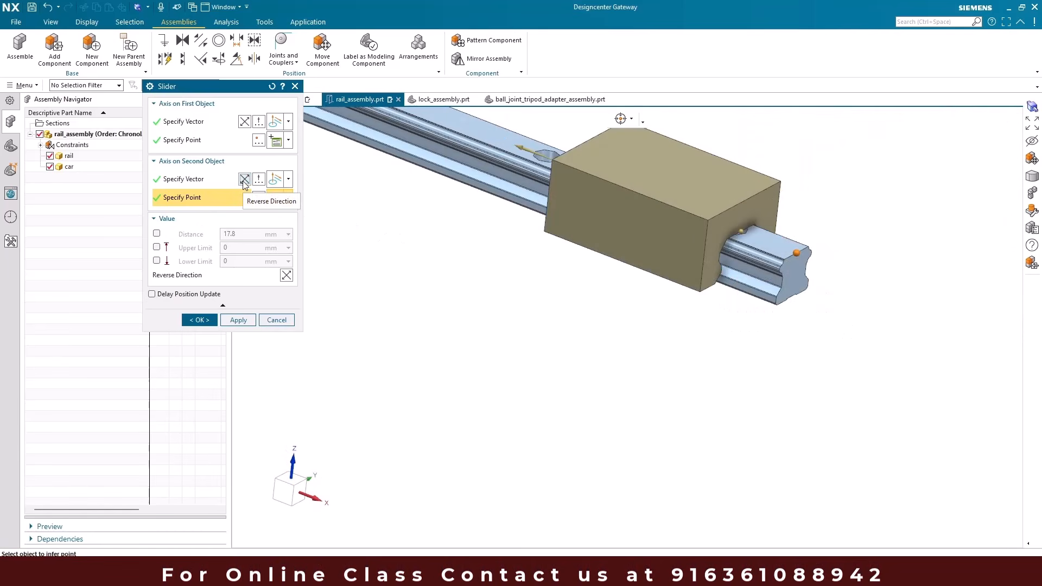
pyautogui.scroll(-2, 705, 233)
pyautogui.moveTo(684, 274); pyautogui.dragTo(667, 288, button='middle')
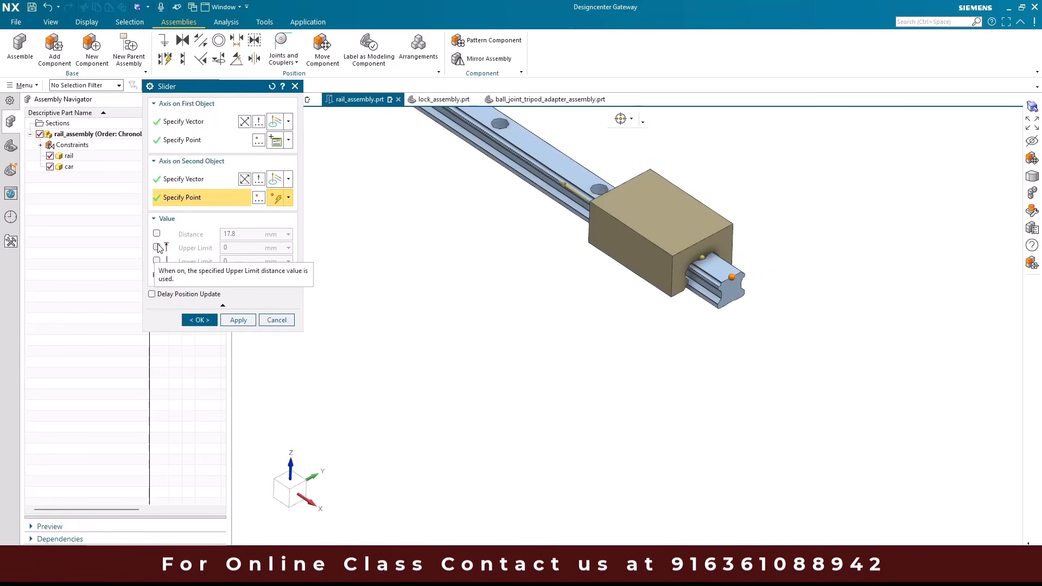
# - Set the Slider joint's distance to 50 mm
pyautogui.click(156, 233)
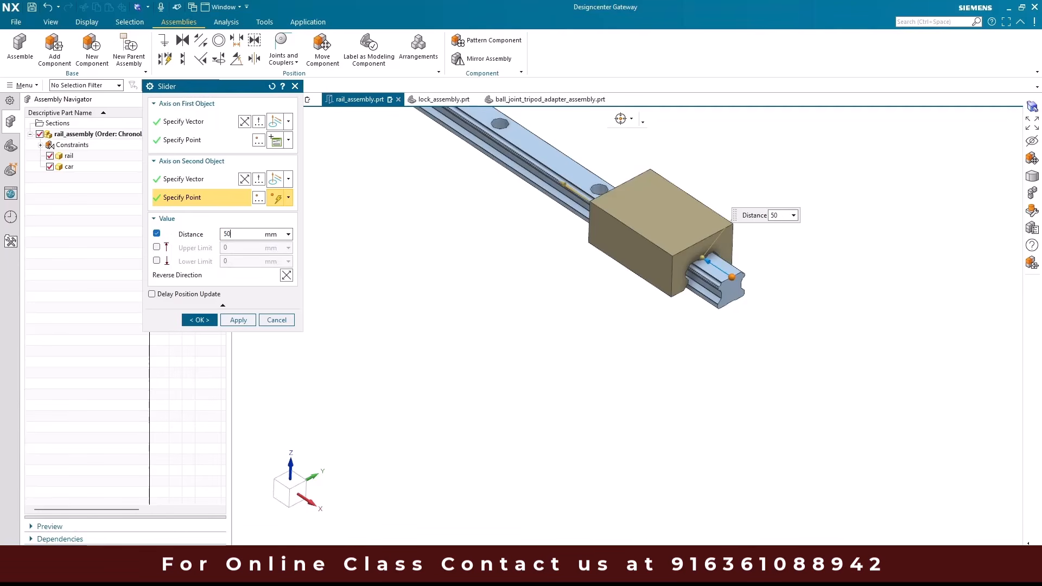
pyautogui.write('50')
pyautogui.press('Return')
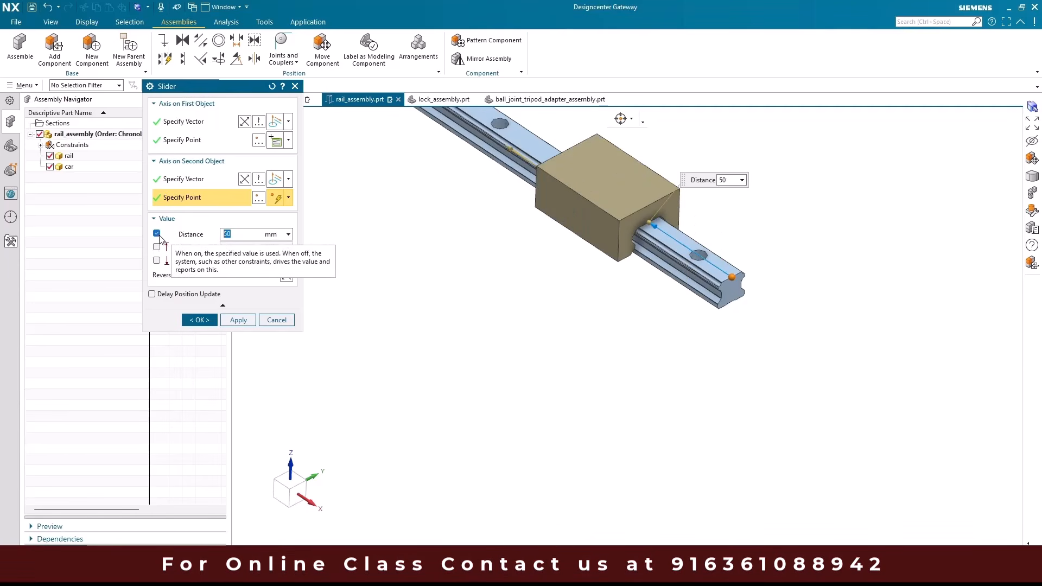
# - Replace the fixed distance with an upper limit of 150 mm and a lower limit of 0 mm, and create the Slider joint
pyautogui.click(157, 234)
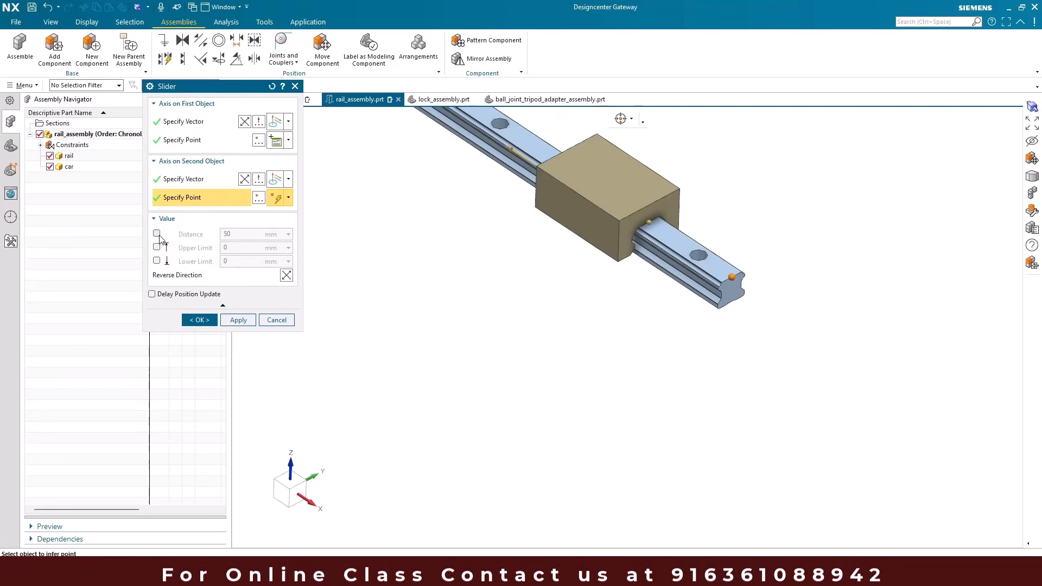
pyautogui.click(156, 247)
pyautogui.click(157, 262)
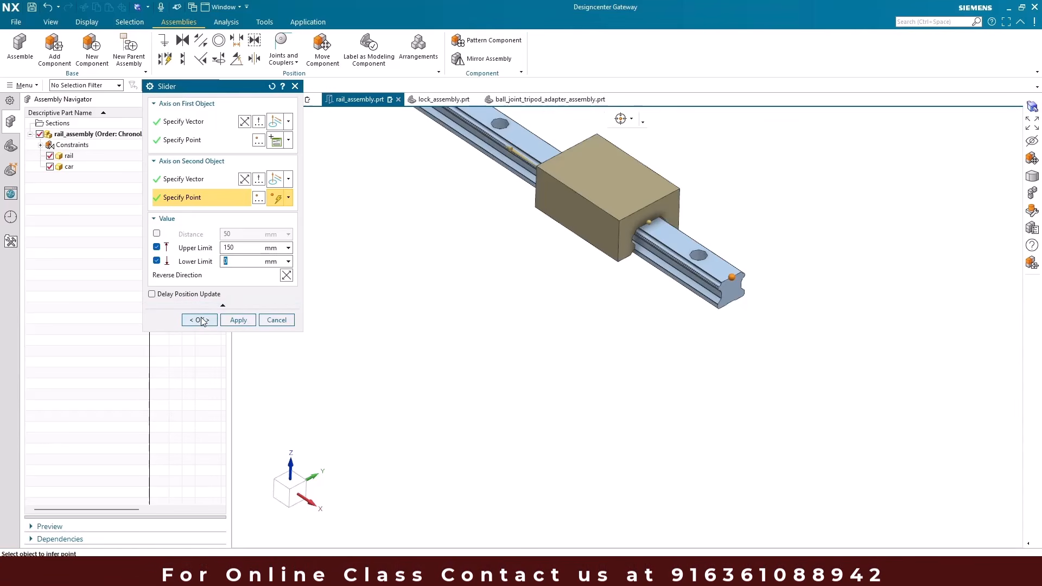
pyautogui.click(200, 320)
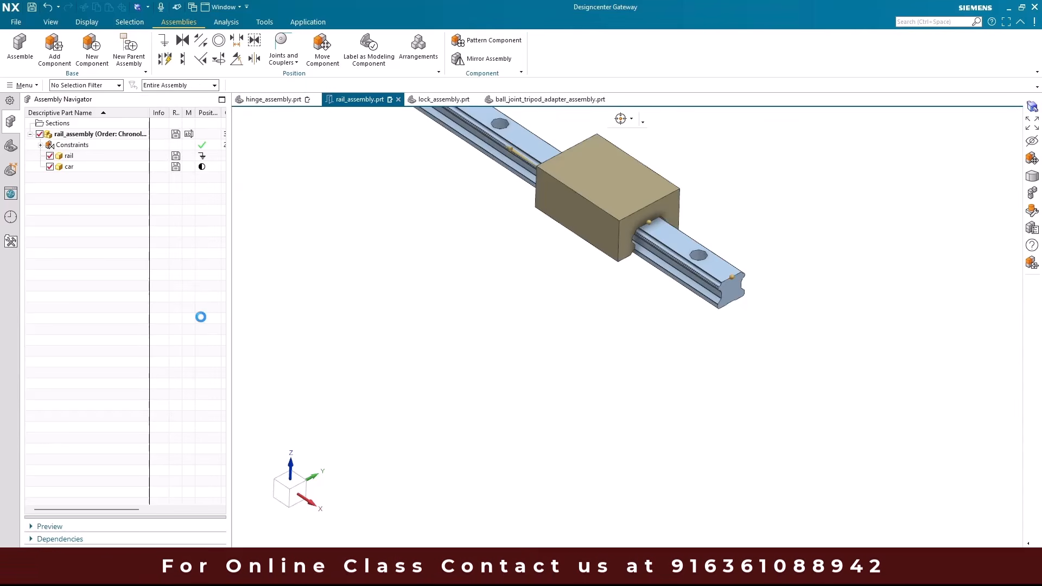
# - Move the car along the rail with Move Component, using Dynamic motion, to test the slider's distance limits
pyautogui.rightClick(147, 169)
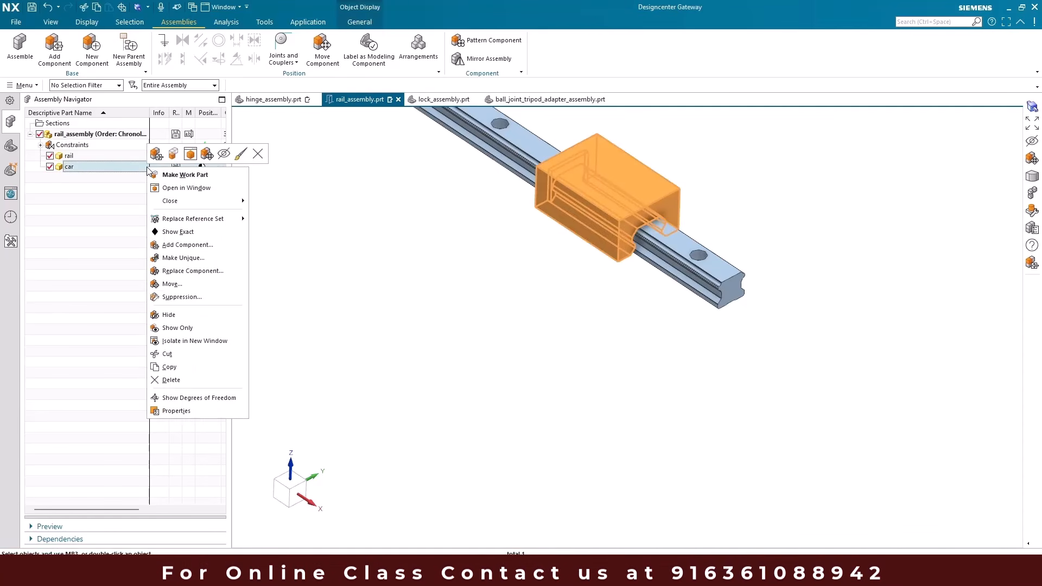
pyautogui.click(207, 154)
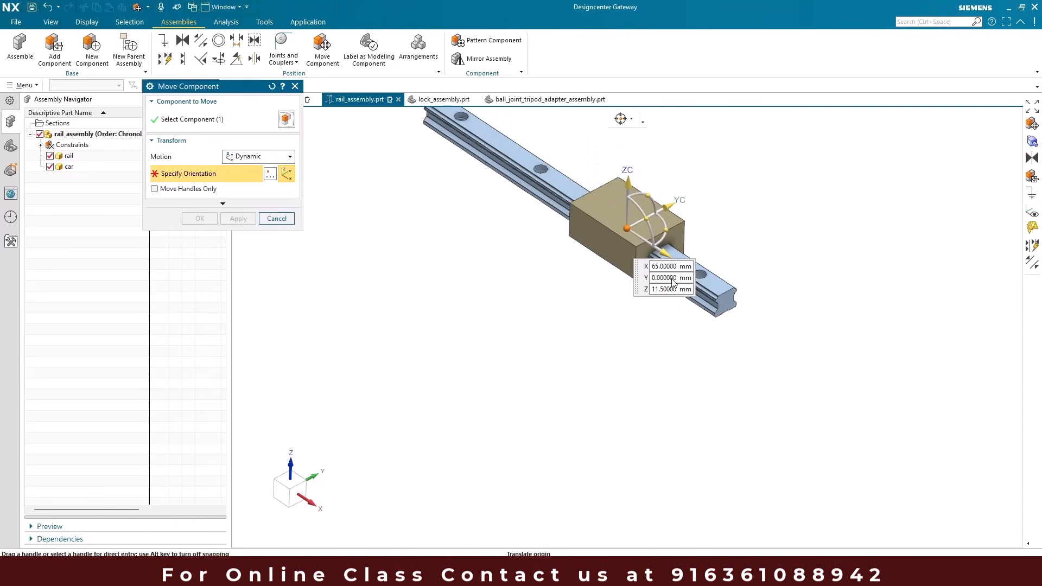
pyautogui.moveTo(667, 240); pyautogui.dragTo(590, 271)
pyautogui.scroll(-2, 625, 277)
pyautogui.scroll(4, 629, 223)
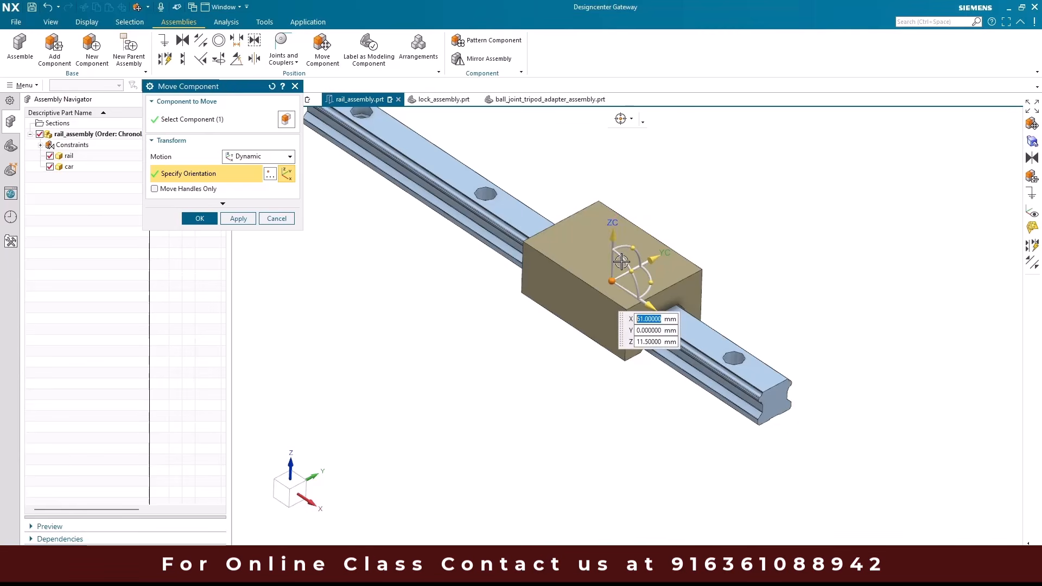
pyautogui.moveTo(649, 307); pyautogui.dragTo(525, 367)
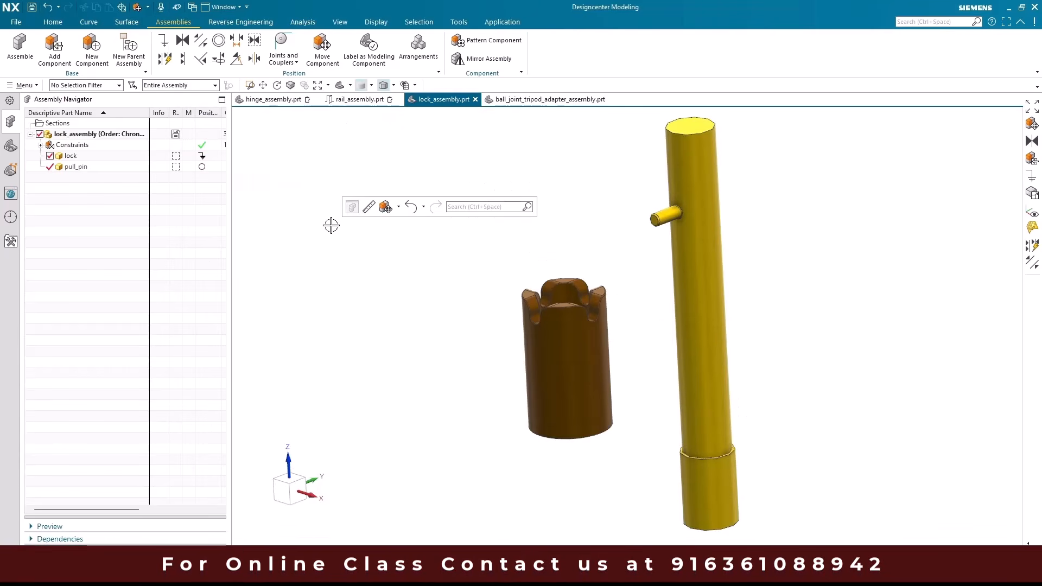
# - Start a Cylindrical joint in lock_assembly and define the first axis from pull_pin's cylindrical face and the center of its collar's upper edge
pyautogui.click(295, 61)
pyautogui.click(292, 98)
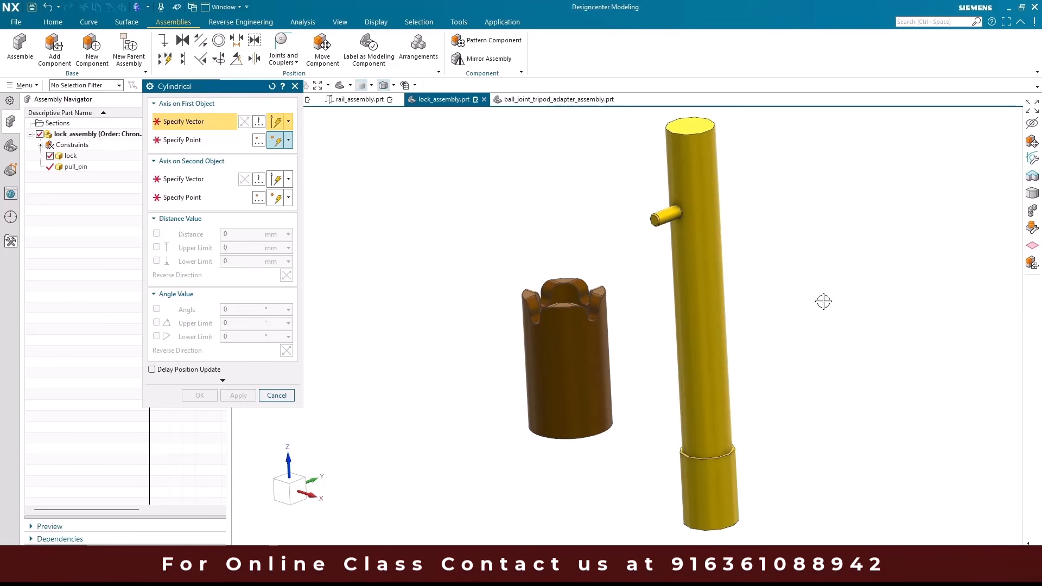
pyautogui.click(721, 243)
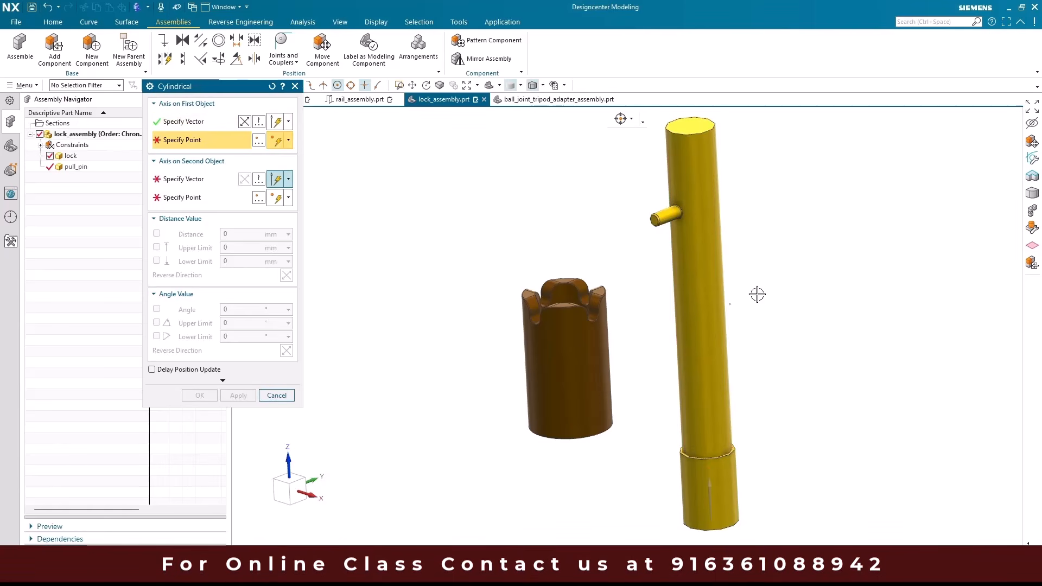
pyautogui.scroll(5, 706, 445)
pyautogui.click(720, 433)
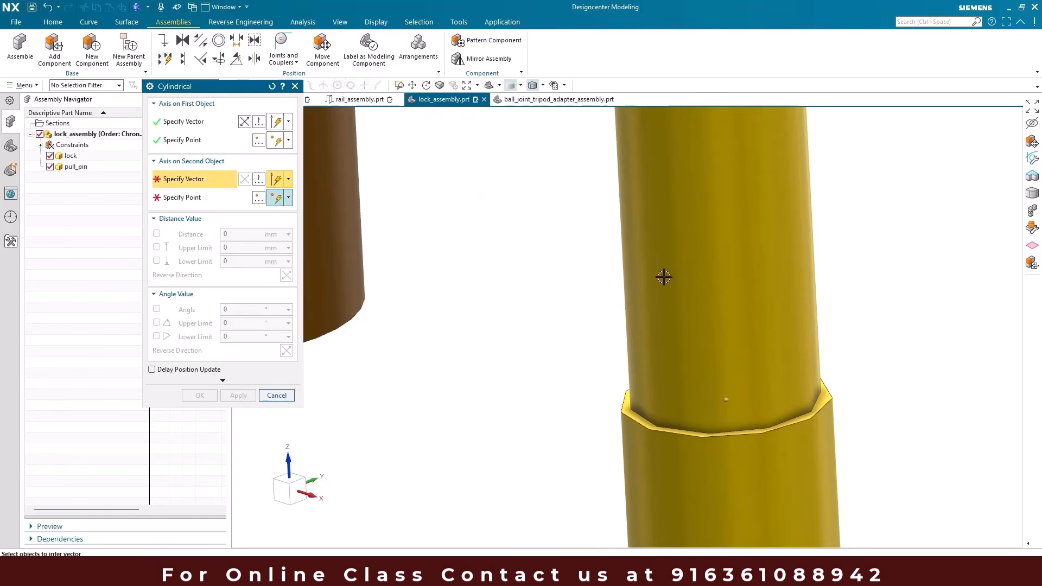
# - Define the Cylindrical joint's second axis from the lock's outer cylindrical face and the center of its lower circular edge
pyautogui.scroll(-5, 664, 277)
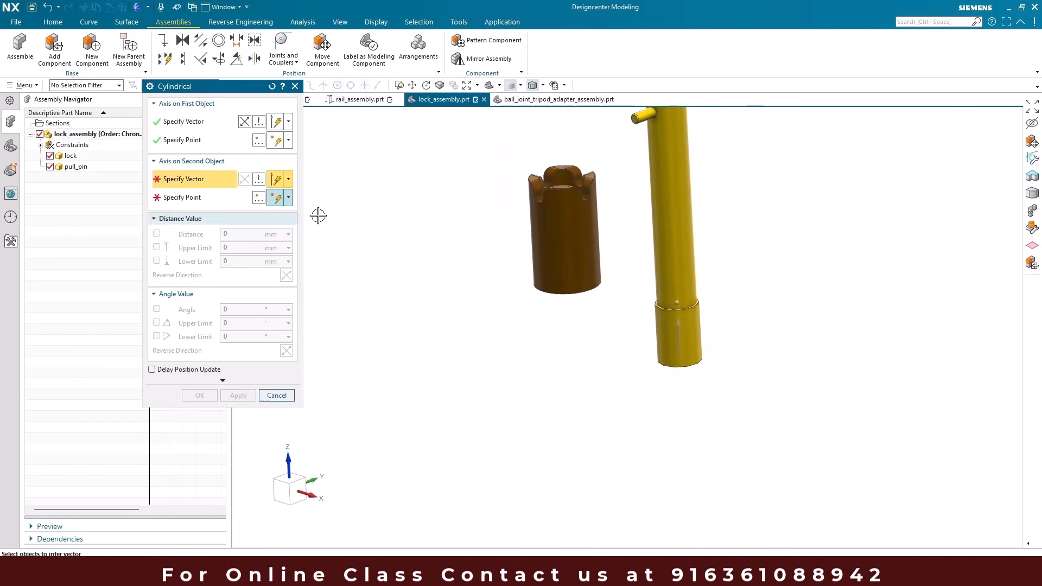
pyautogui.click(534, 234)
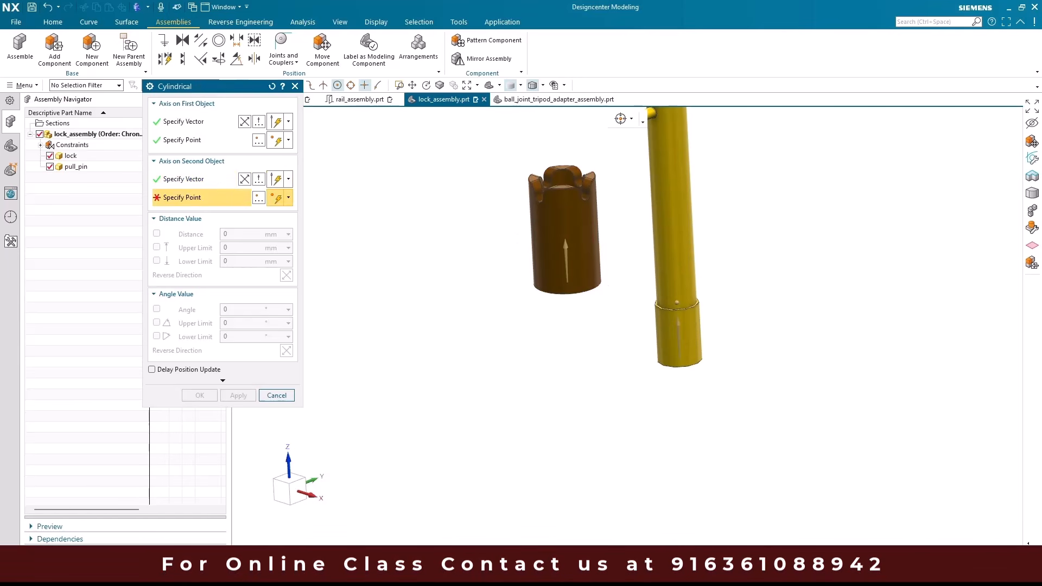
pyautogui.click(565, 294)
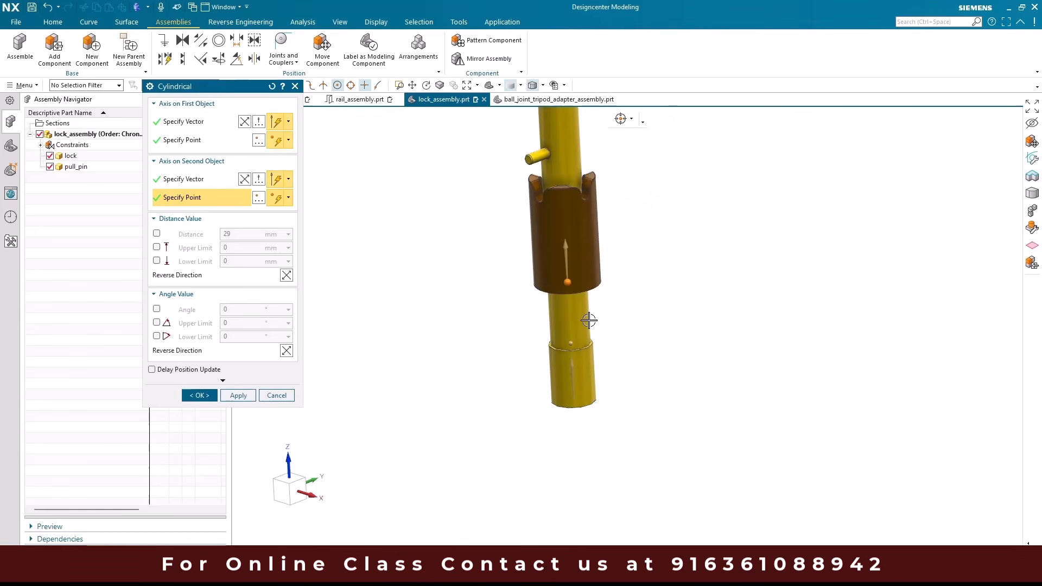
pyautogui.scroll(5, 584, 284)
pyautogui.scroll(-5, 585, 284)
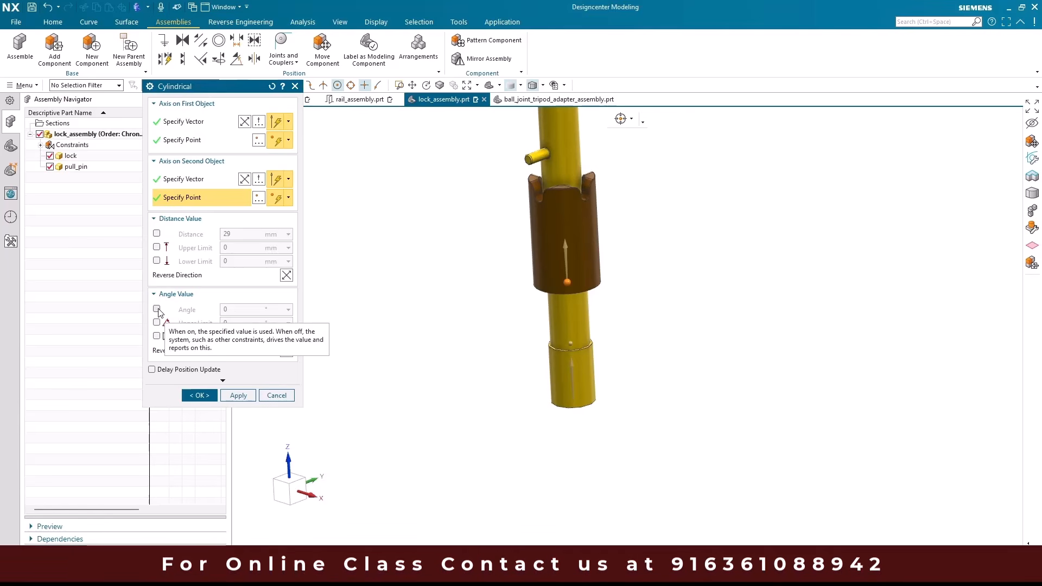
# - Limit the Cylindrical joint's distance to 0 to 50 mm and its angle to 0 to 90°, and create the joint
pyautogui.click(157, 248)
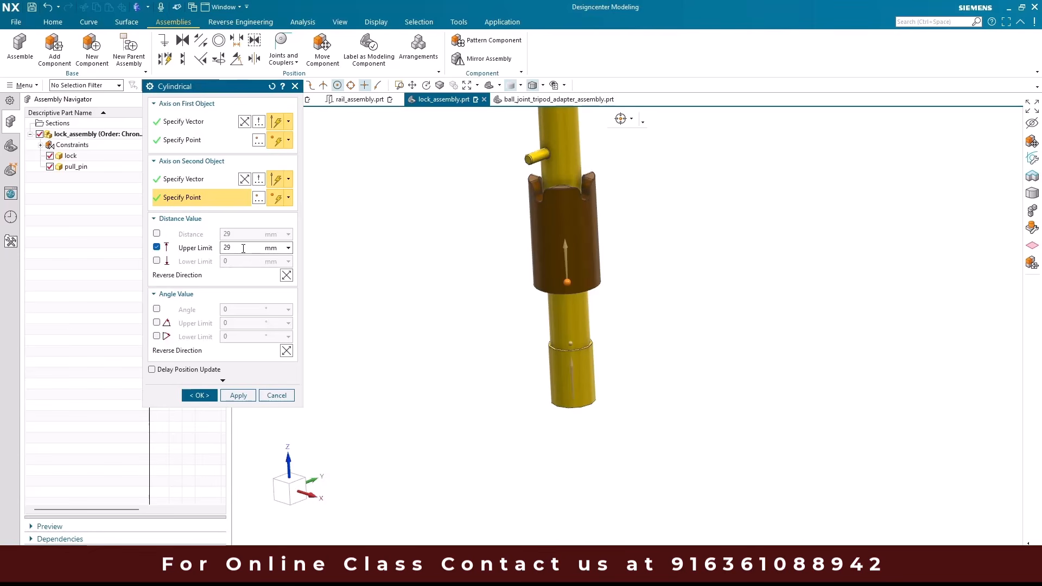
pyautogui.click(157, 260)
pyautogui.click(157, 323)
pyautogui.click(156, 336)
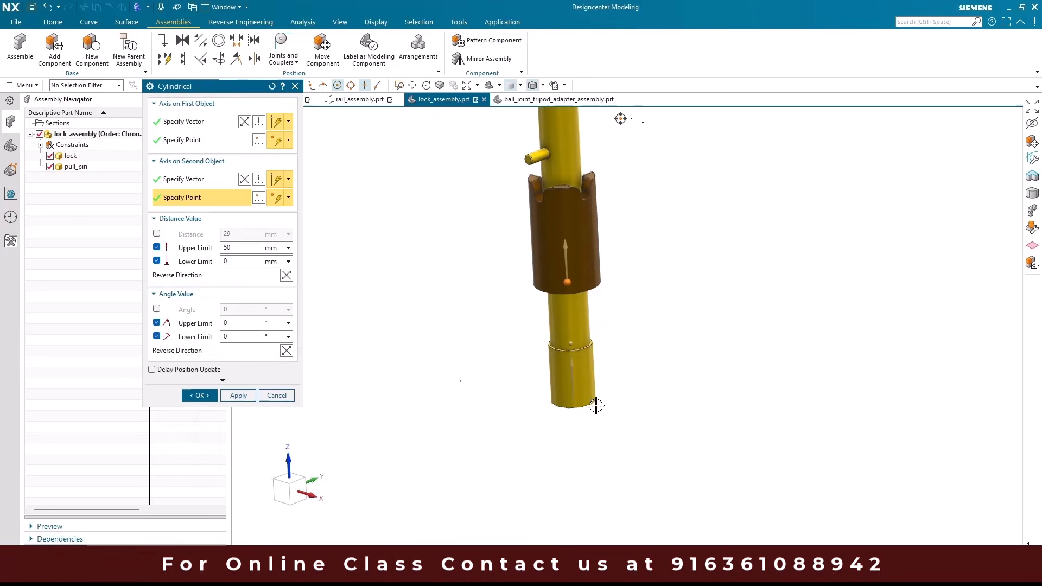
pyautogui.click(233, 325)
pyautogui.write('90')
pyautogui.click(203, 393)
# - Start Move Component on pull_pin with Dynamic motion and lower the pin into the lock, to about Z -23 mm
pyautogui.scroll(-3, 447, 320)
pyautogui.scroll(3, 447, 319)
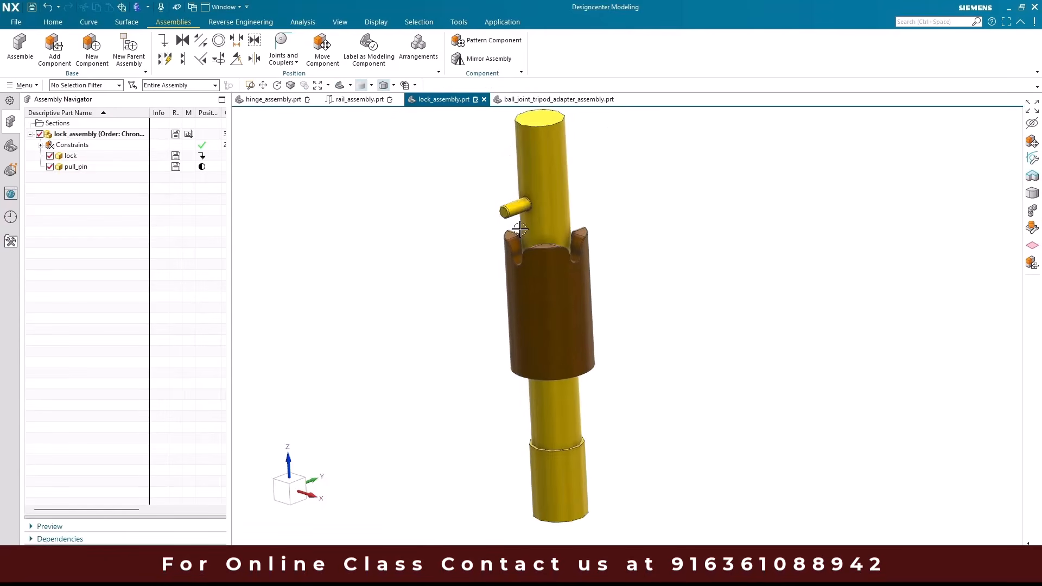
pyautogui.click(142, 168)
pyautogui.rightClick(143, 168)
pyautogui.click(200, 156)
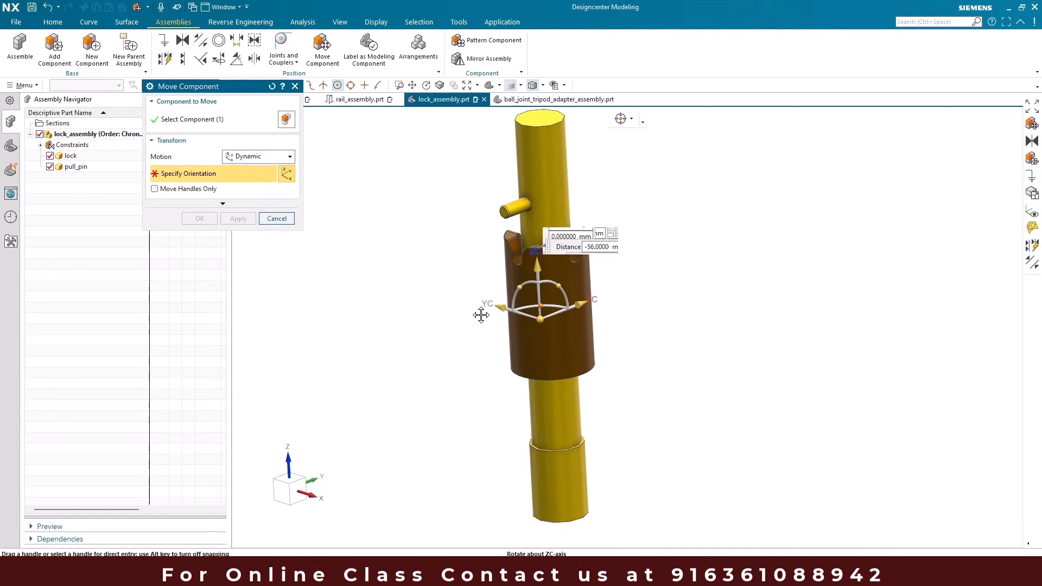
pyautogui.moveTo(483, 312); pyautogui.dragTo(541, 380)
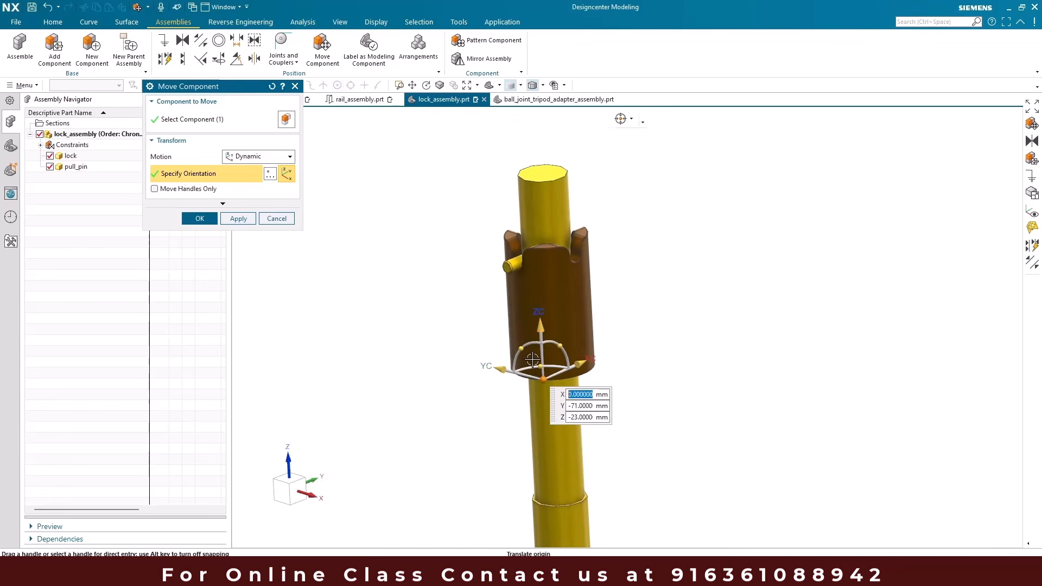
# - Slide and turn pull_pin further to test the cylindrical joint's limits, and accept its position at about Z -29 mm
pyautogui.scroll(6, 517, 276)
pyautogui.scroll(-5, 512, 180)
pyautogui.moveTo(541, 270); pyautogui.dragTo(549, 343)
pyautogui.moveTo(550, 400); pyautogui.dragTo(567, 350)
pyautogui.moveTo(592, 294); pyautogui.dragTo(589, 263, button='middle')
pyautogui.scroll(4, 588, 264)
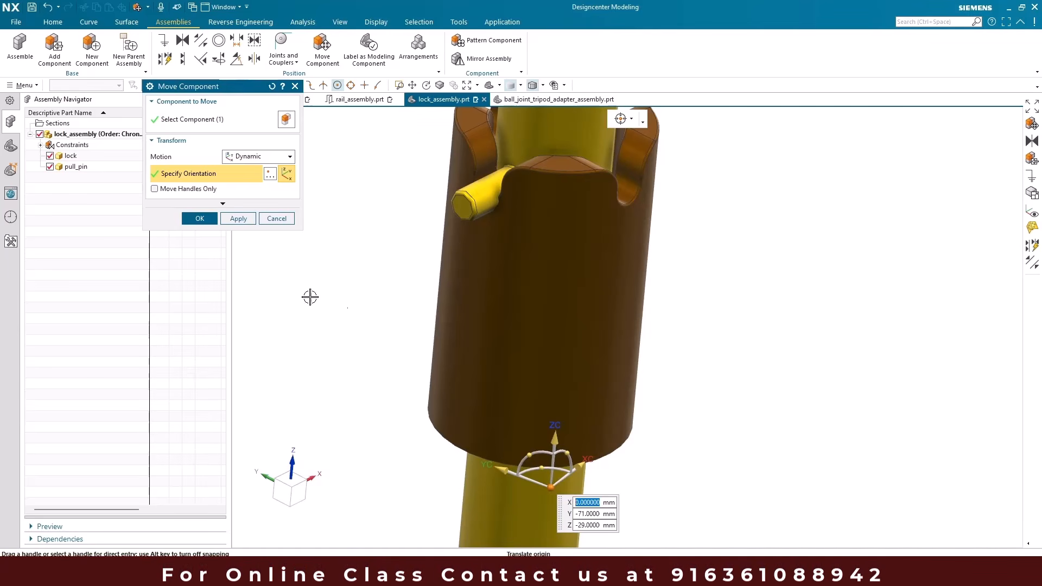
pyautogui.click(201, 219)
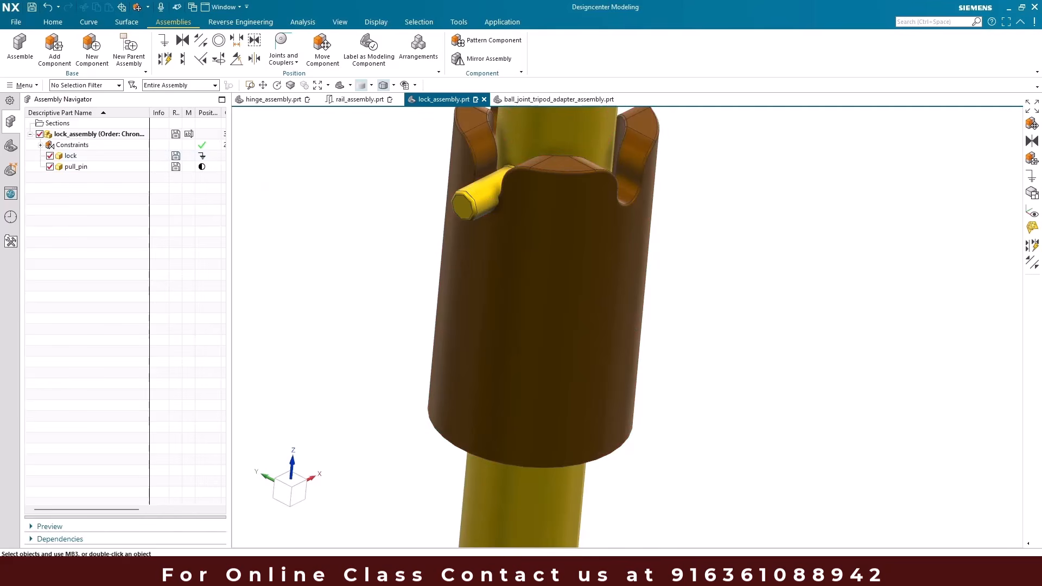
# - Start a Ball joint in ball_joint_tripod_adapter_assembly and take the first vector from the cylindrical neck below ball_joint's thread
pyautogui.click(559, 99)
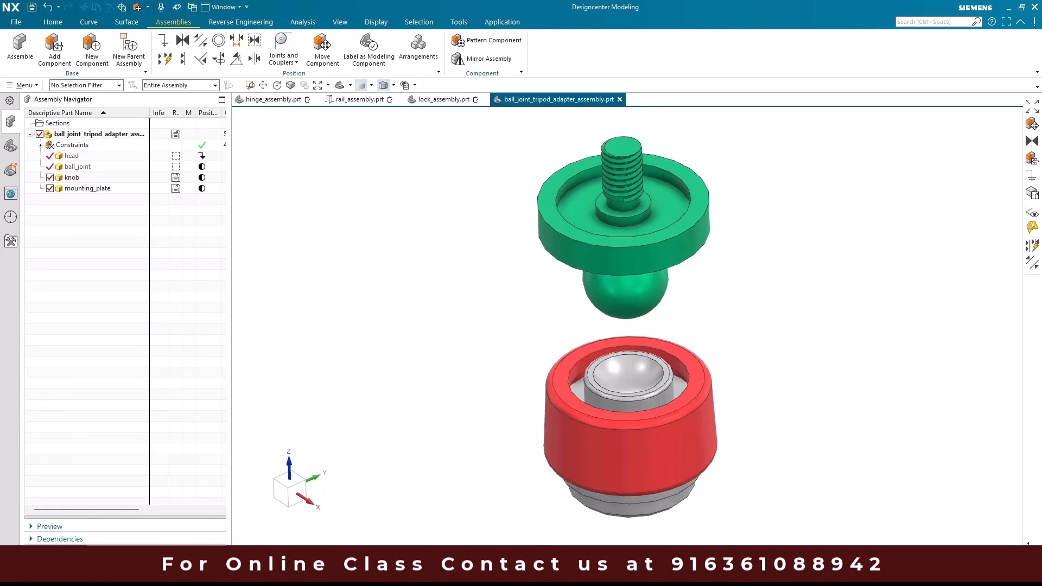
pyautogui.click(293, 61)
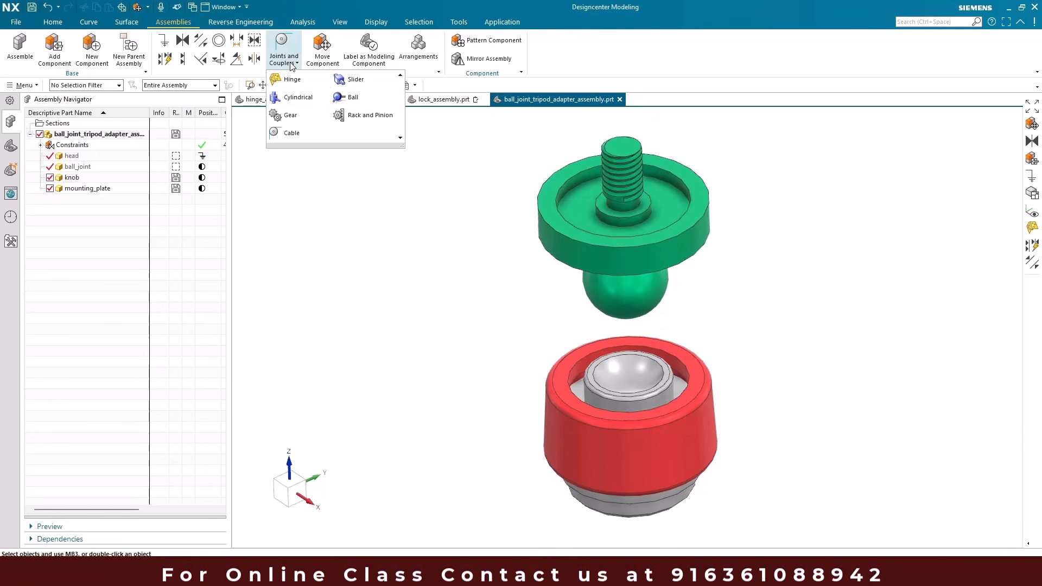
pyautogui.click(332, 99)
pyautogui.scroll(4, 607, 287)
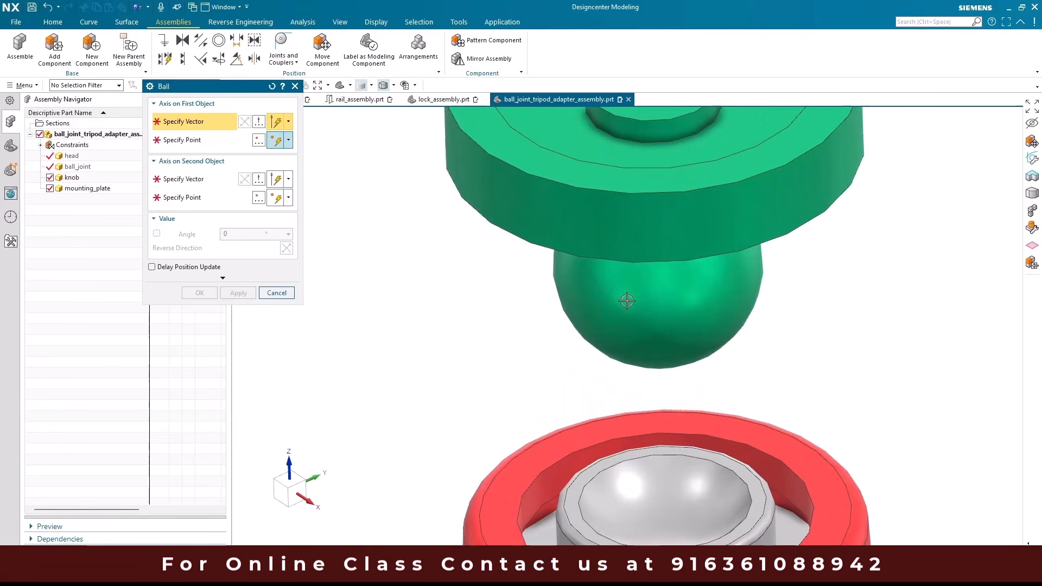
pyautogui.scroll(-3, 626, 301)
pyautogui.scroll(1, 652, 179)
pyautogui.scroll(2, 652, 179)
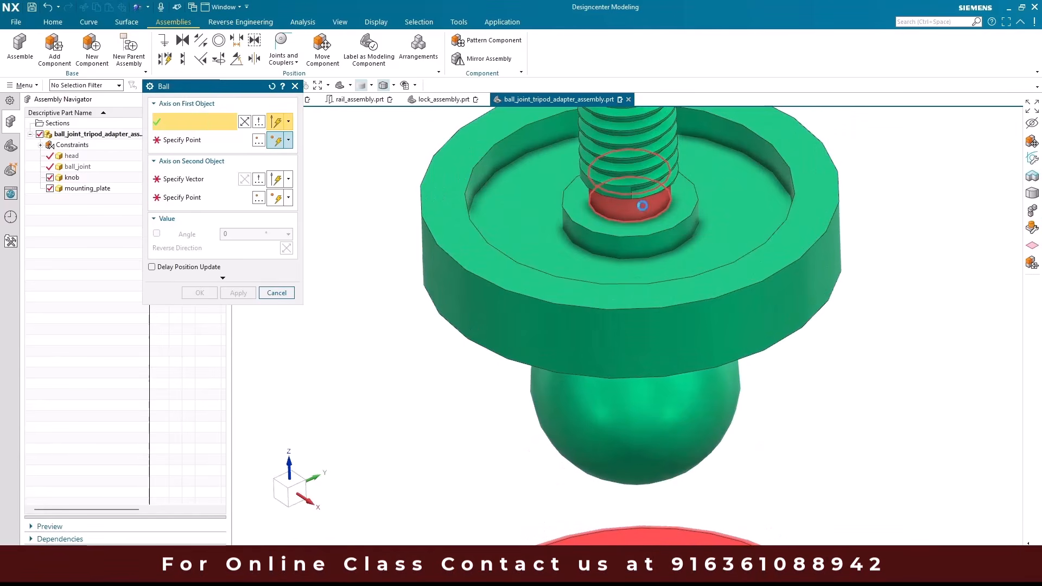
pyautogui.click(646, 206)
pyautogui.scroll(-3, 643, 214)
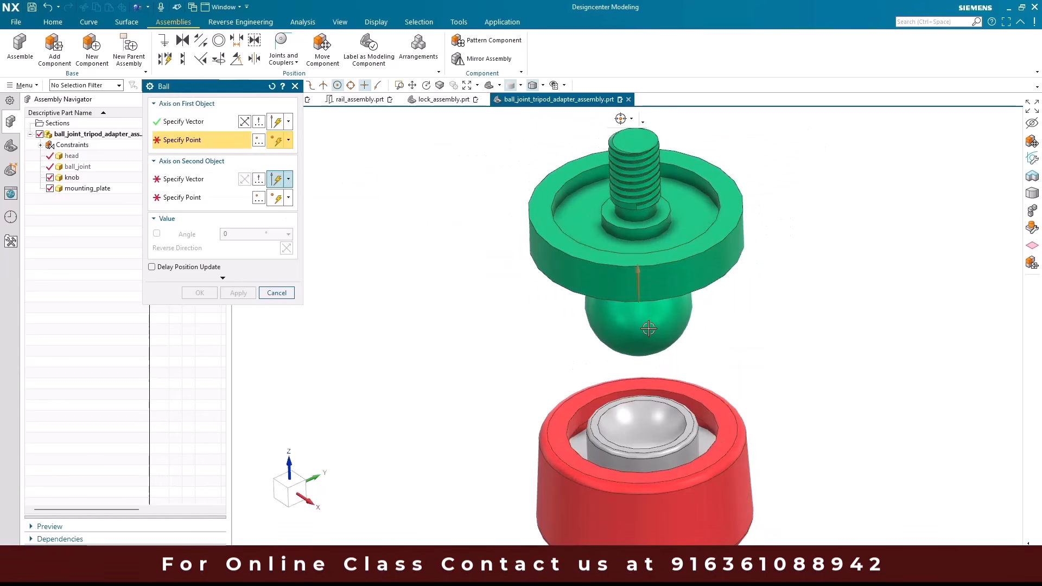
# - Define the Ball joint's first point as the Arc/Ellipse/Sphere Center of the green ball
pyautogui.moveTo(649, 327); pyautogui.dragTo(649, 298, button='middle')
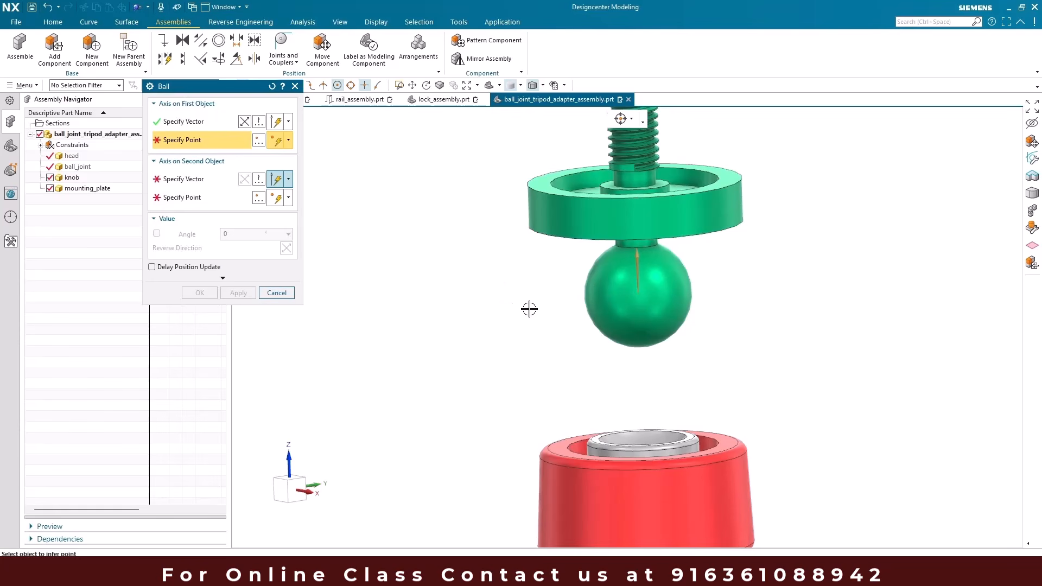
pyautogui.click(259, 141)
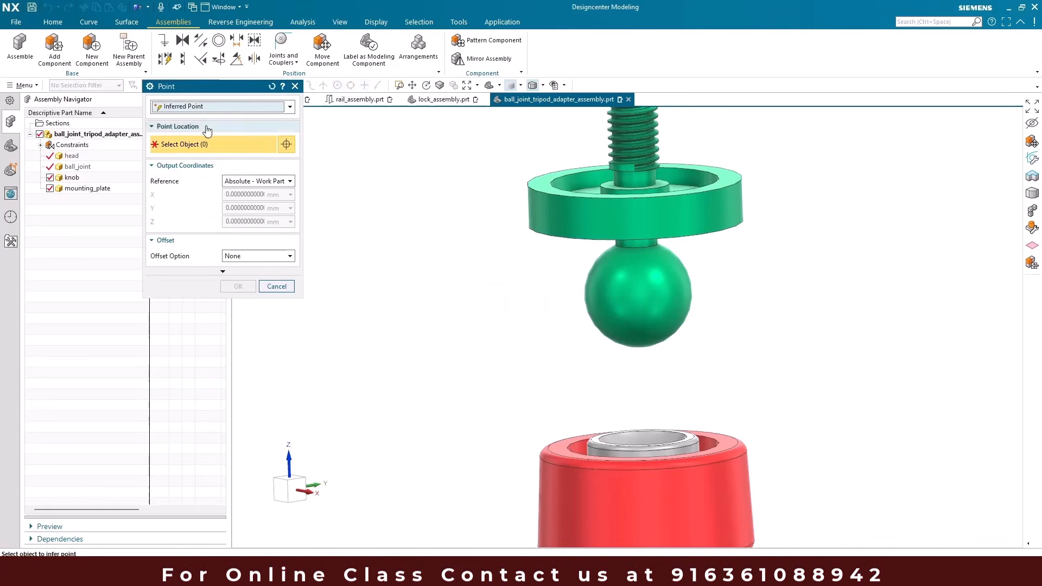
pyautogui.click(212, 106)
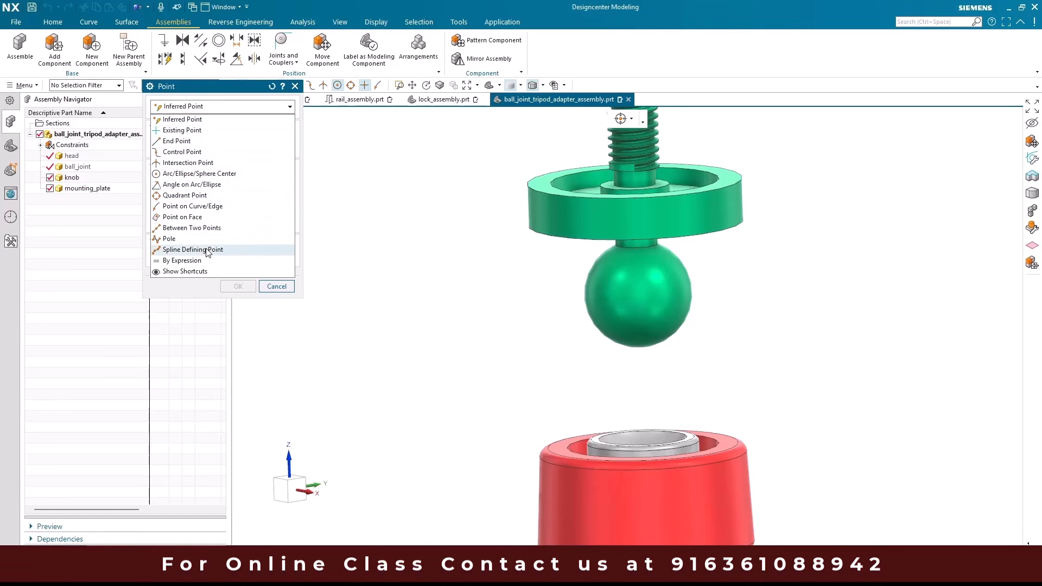
pyautogui.click(199, 173)
pyautogui.click(624, 307)
pyautogui.click(238, 286)
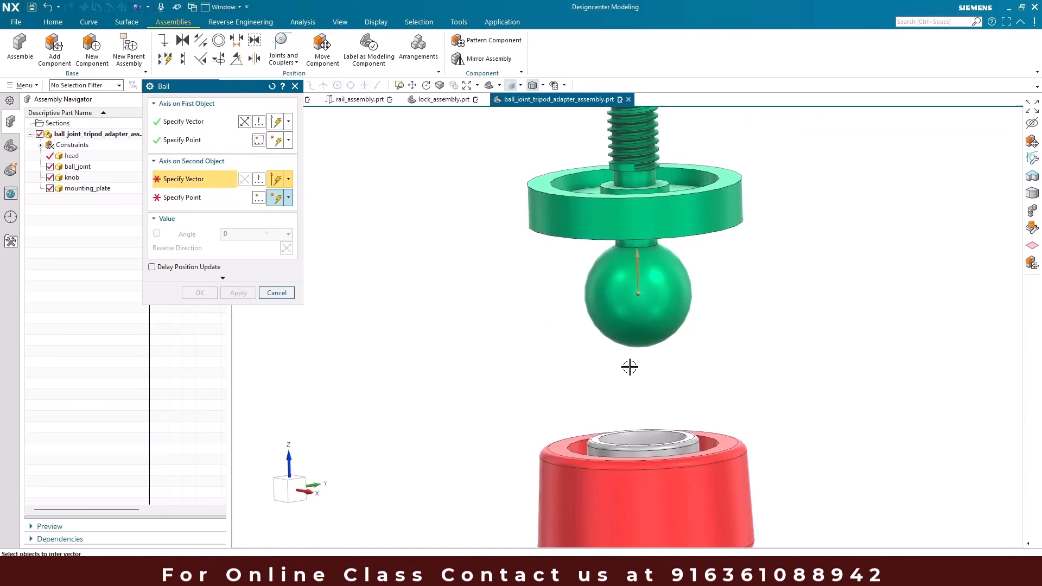
# - Define the Ball joint's second vector from the head's cylindrical face
pyautogui.scroll(-2, 575, 267)
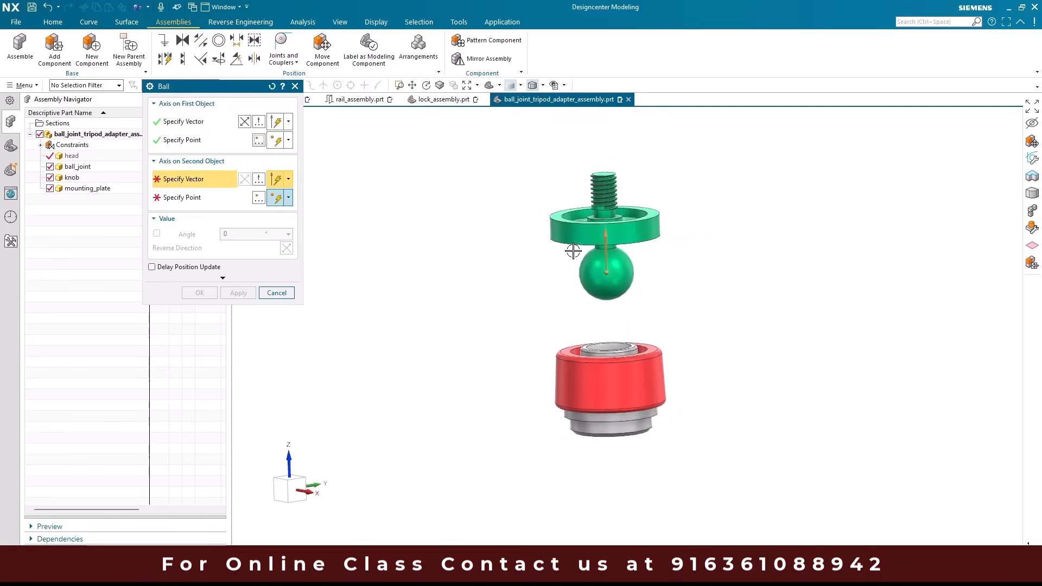
pyautogui.scroll(5, 619, 377)
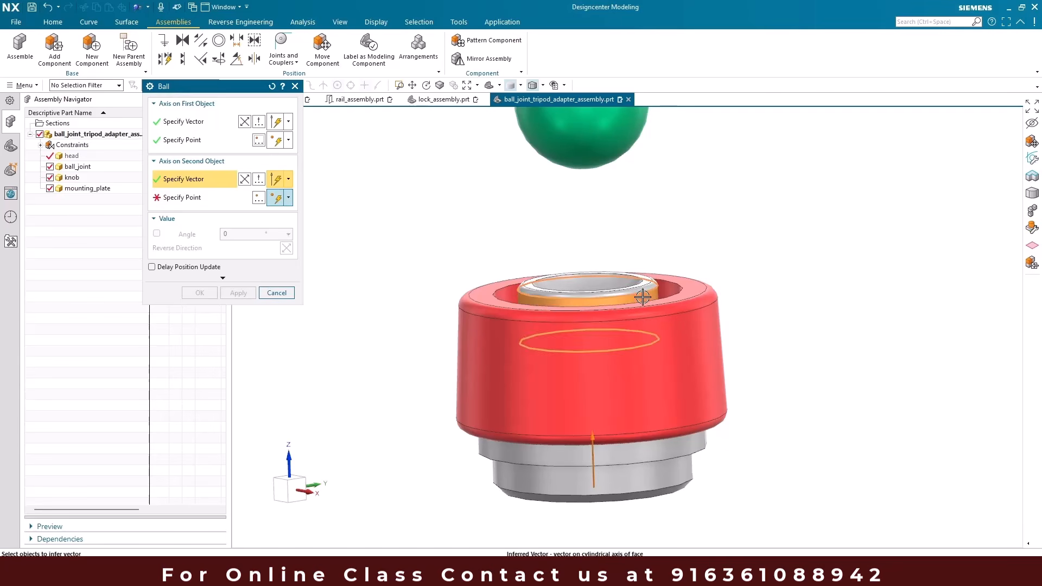
pyautogui.click(622, 328)
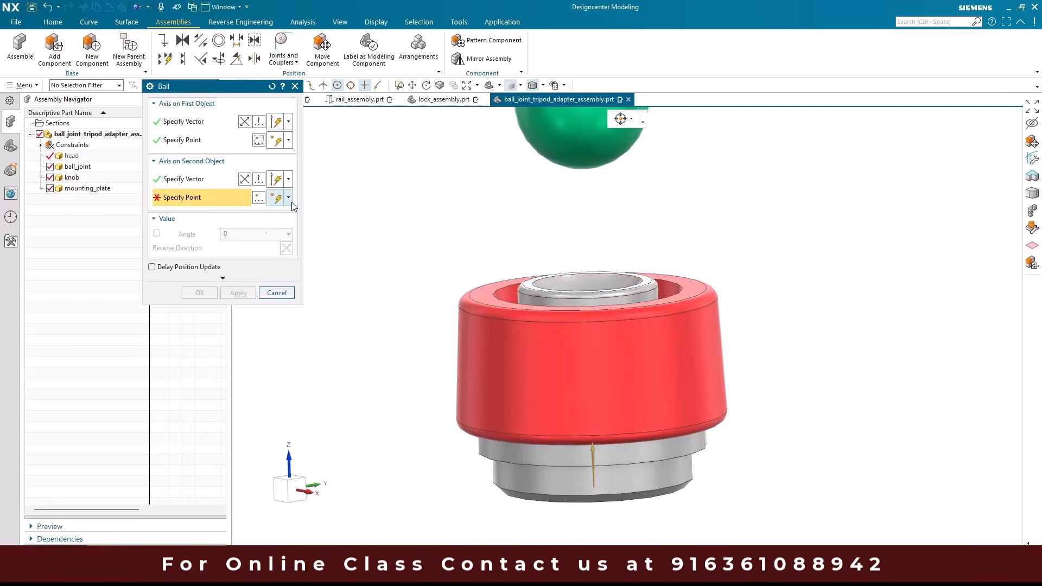
# - Set the second point to the Arc/Ellipse/Sphere Center of the head's concave socket, and create the Ball joint
pyautogui.moveTo(594, 285); pyautogui.dragTo(596, 275, button='middle')
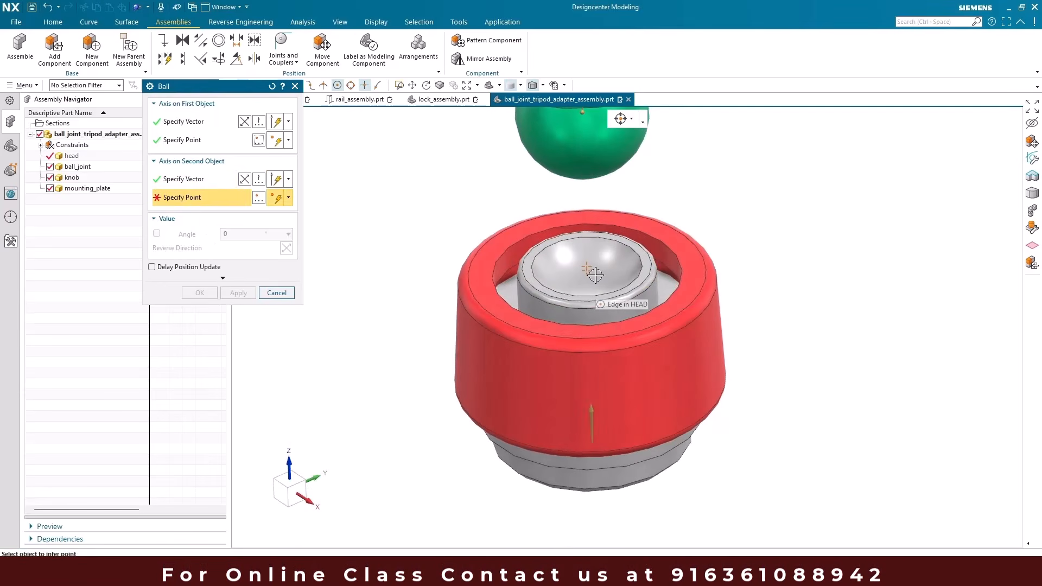
pyautogui.click(258, 199)
pyautogui.click(184, 107)
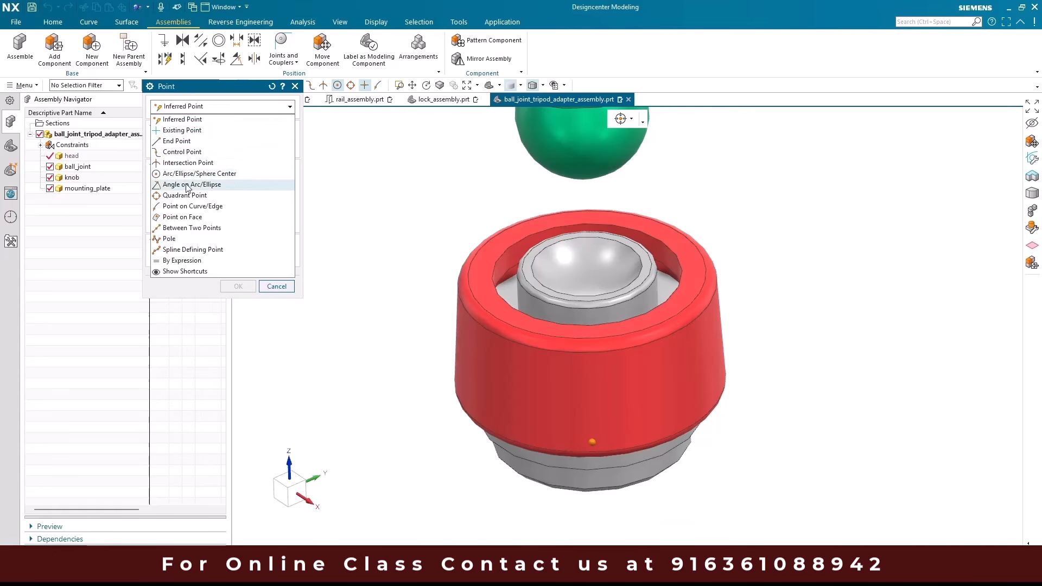
pyautogui.click(190, 173)
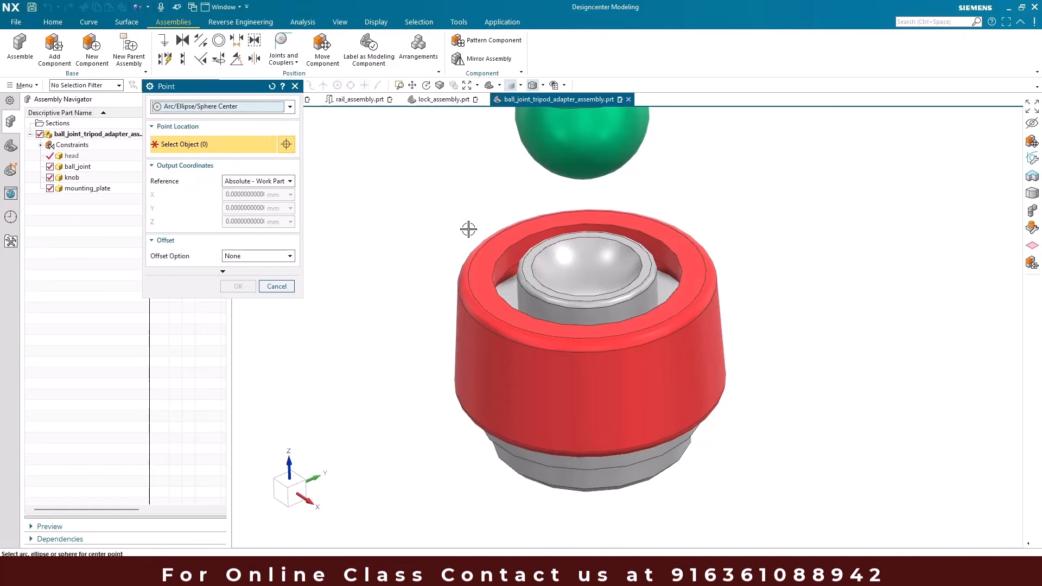
pyautogui.click(577, 265)
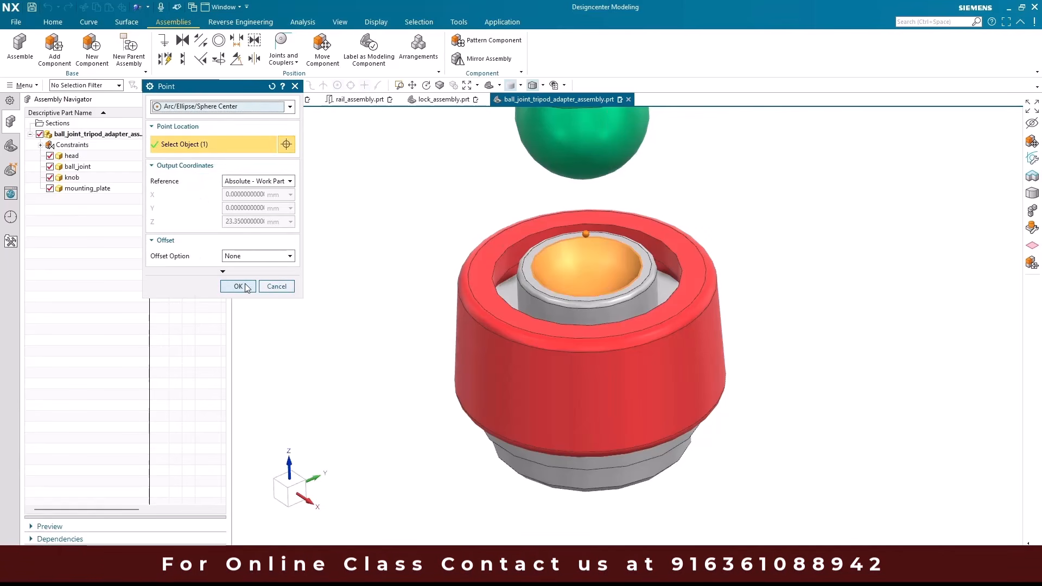
pyautogui.click(239, 286)
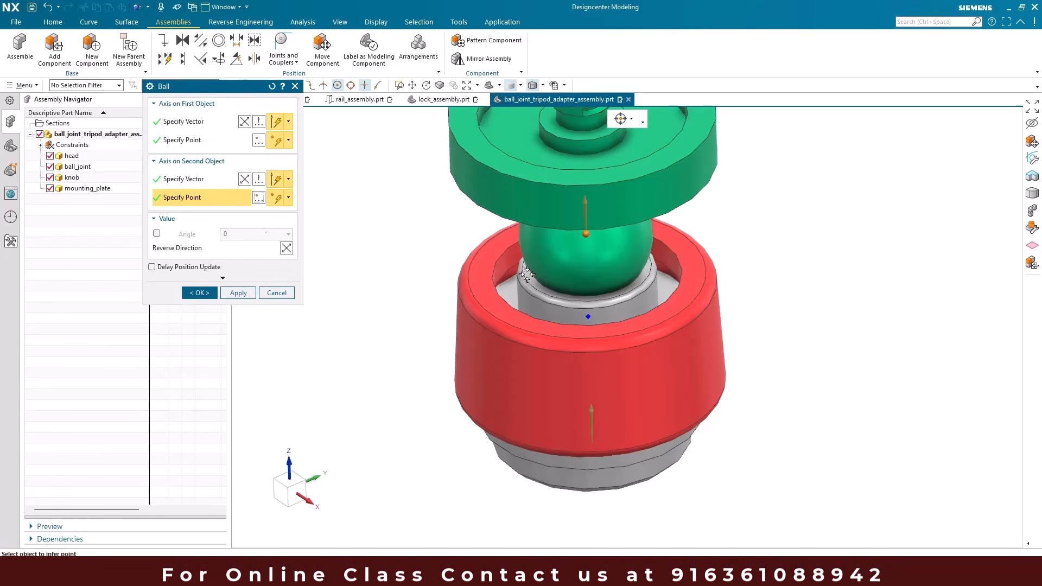
pyautogui.scroll(-2, 517, 278)
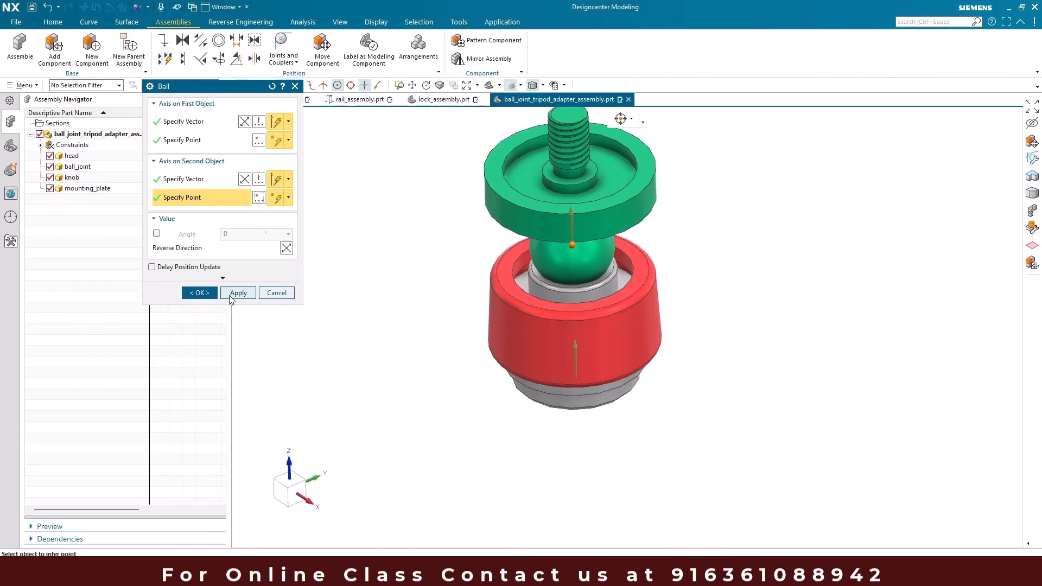
pyautogui.click(201, 293)
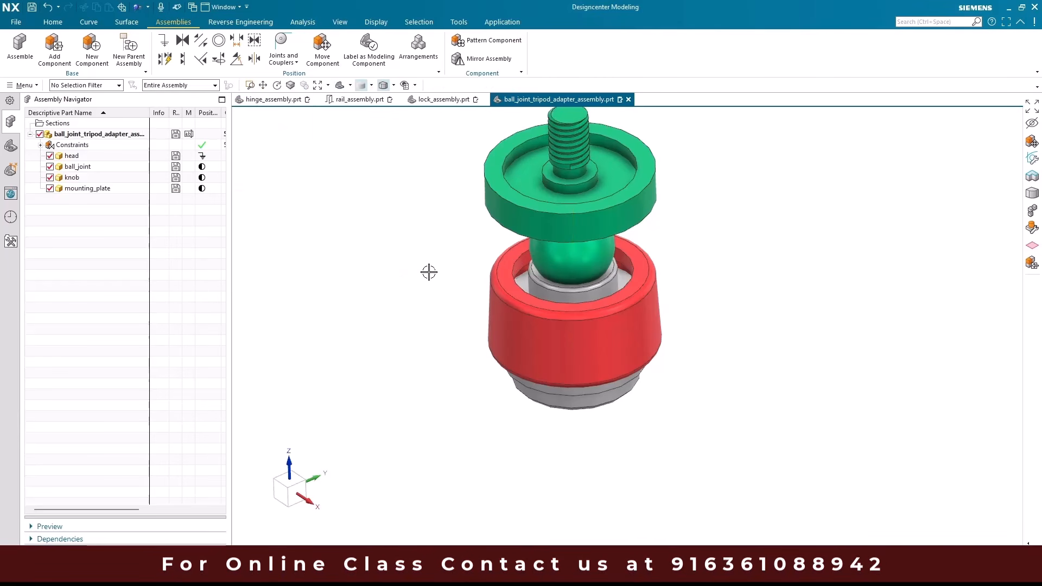
# - Tilt ball_joint about 20° in the head's socket with Move Component to test the Ball joint
pyautogui.scroll(-3, 422, 238)
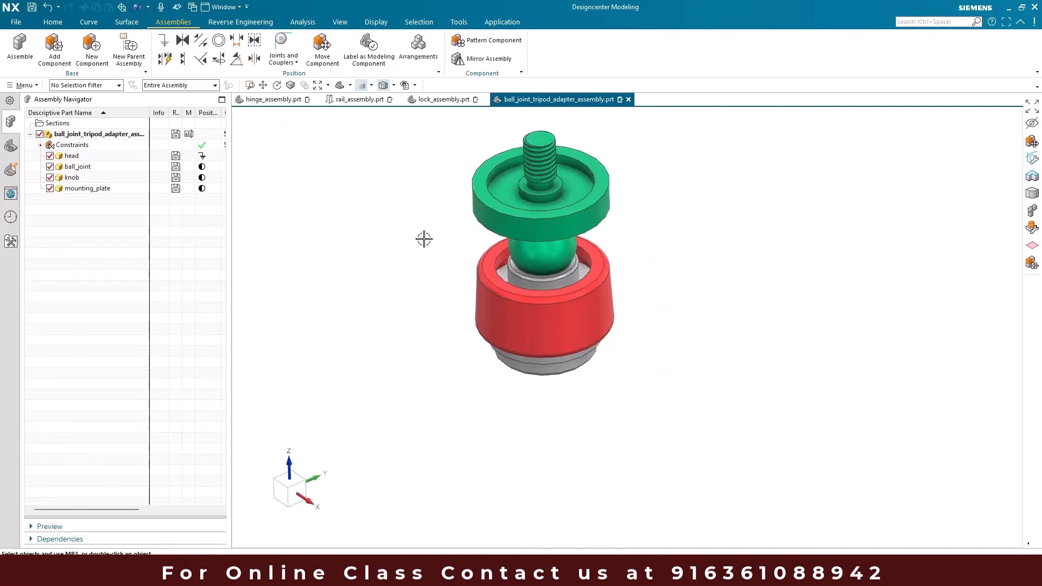
pyautogui.rightClick(135, 167)
pyautogui.click(193, 153)
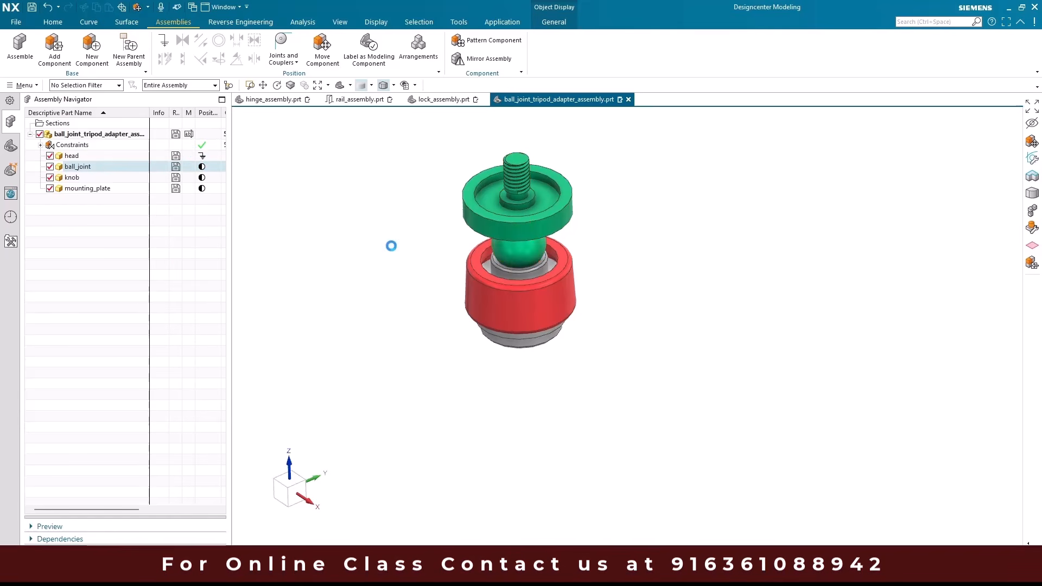
pyautogui.moveTo(536, 178); pyautogui.dragTo(530, 144)
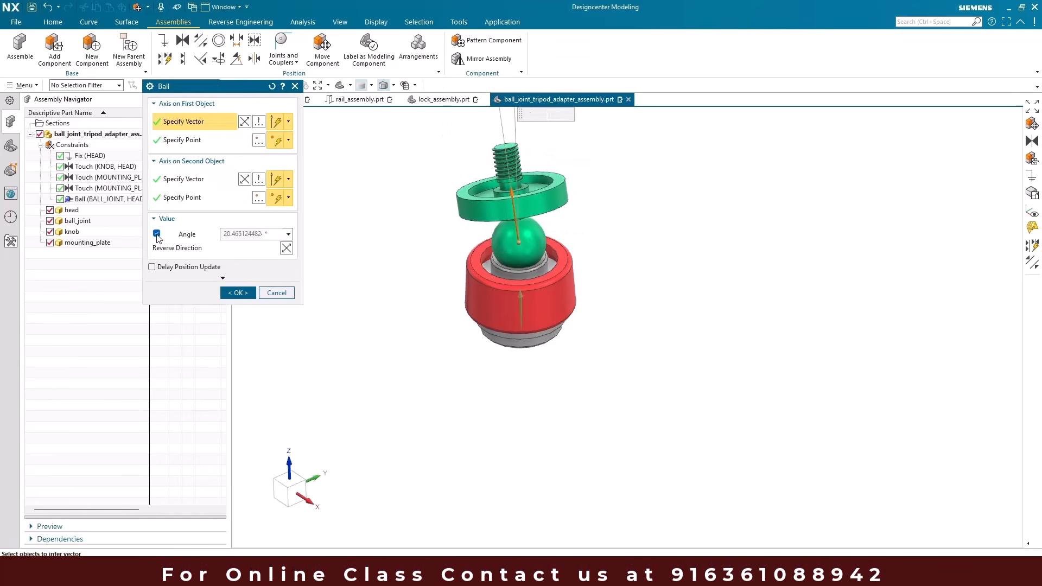
# - Edit the Ball joint to lock its angle at the current tilt, and accept the change
pyautogui.click(157, 234)
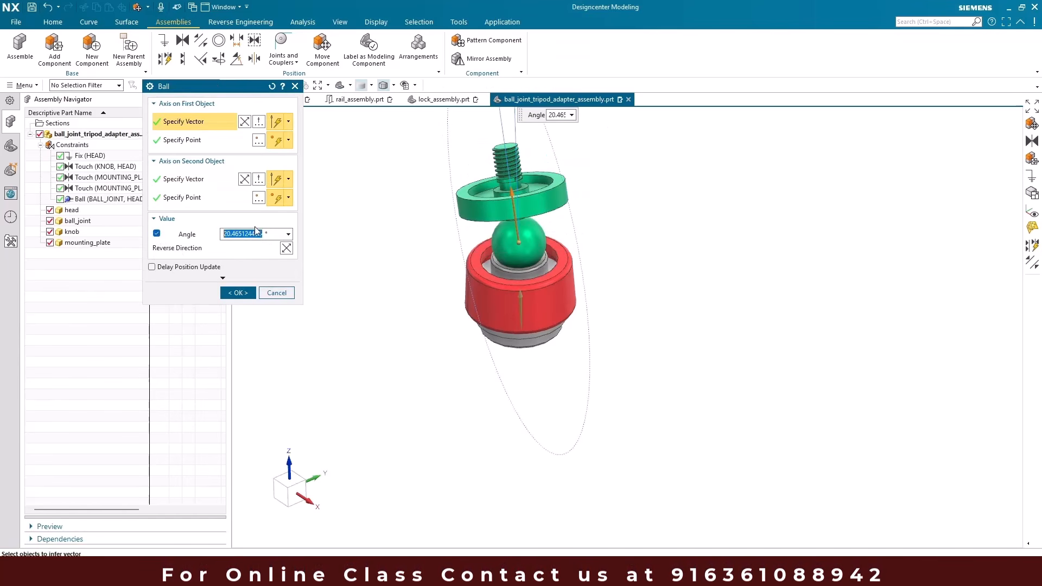
pyautogui.scroll(-3, 510, 248)
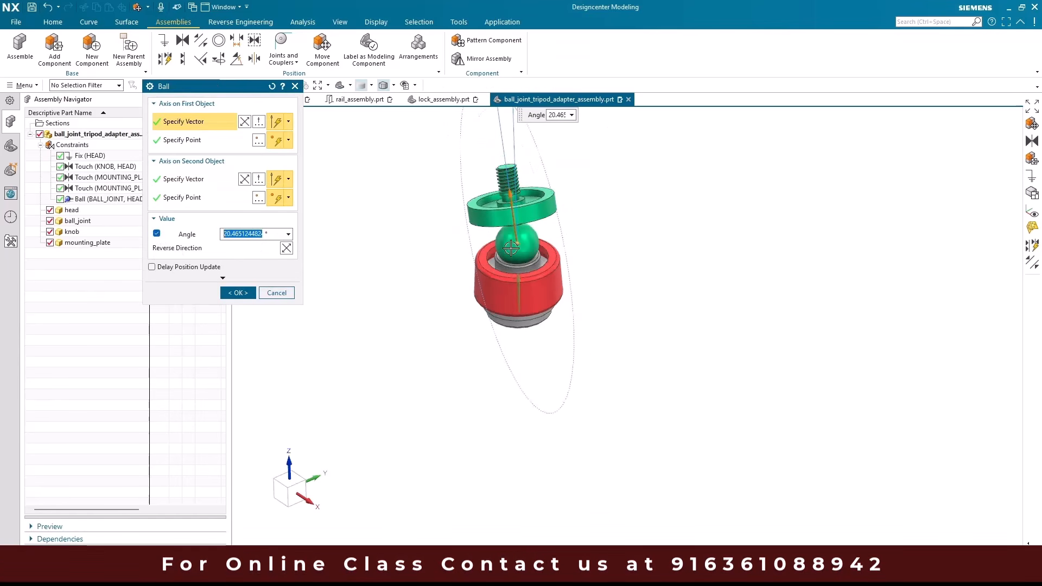
pyautogui.scroll(2, 510, 248)
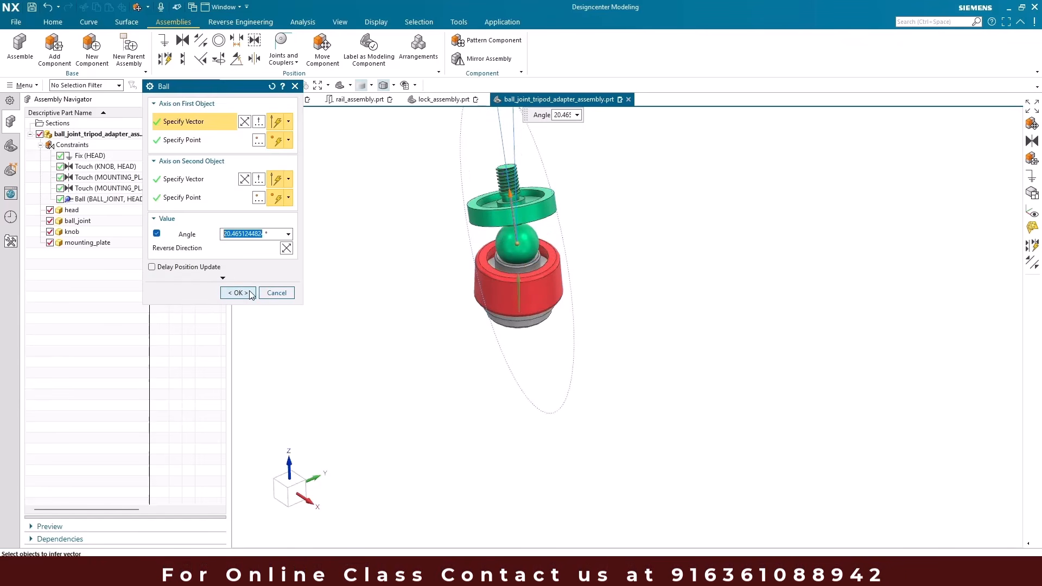
pyautogui.click(251, 294)
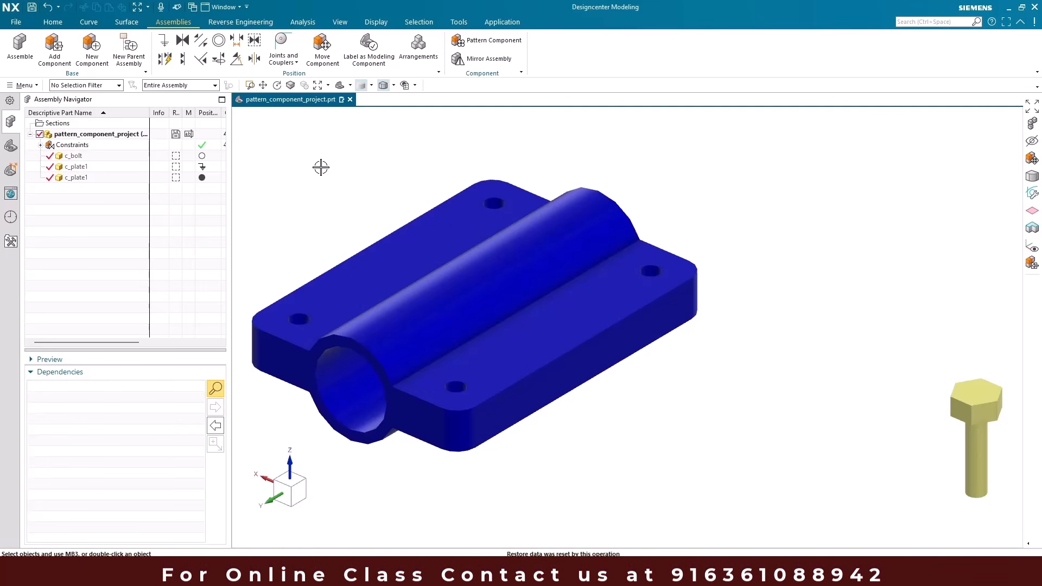
# - Select each c_plate1 instance in the assembly tree and check its position status
pyautogui.scroll(-3, 393, 177)
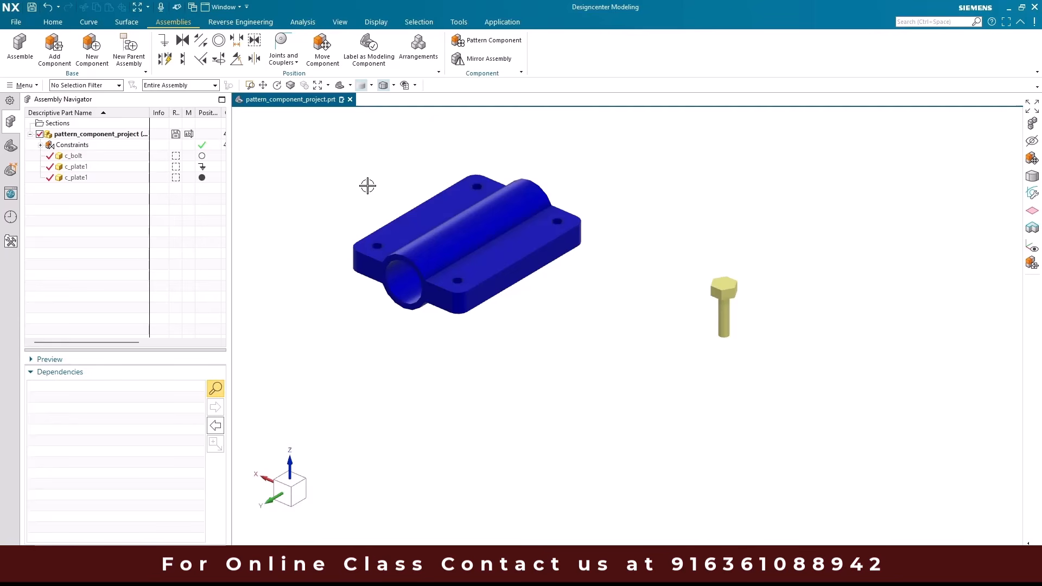
pyautogui.click(133, 179)
pyautogui.click(128, 168)
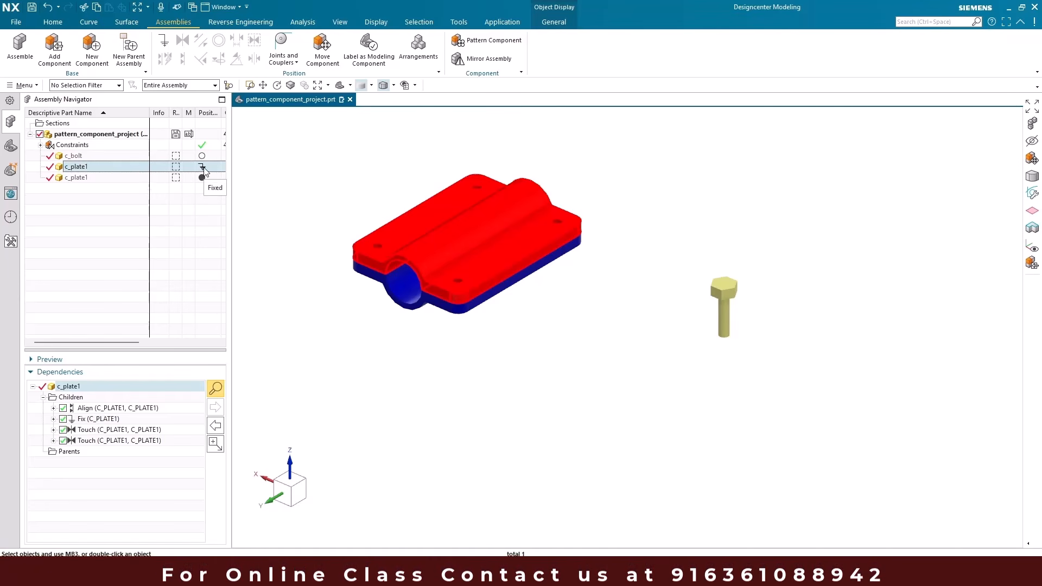
pyautogui.moveTo(204, 181)
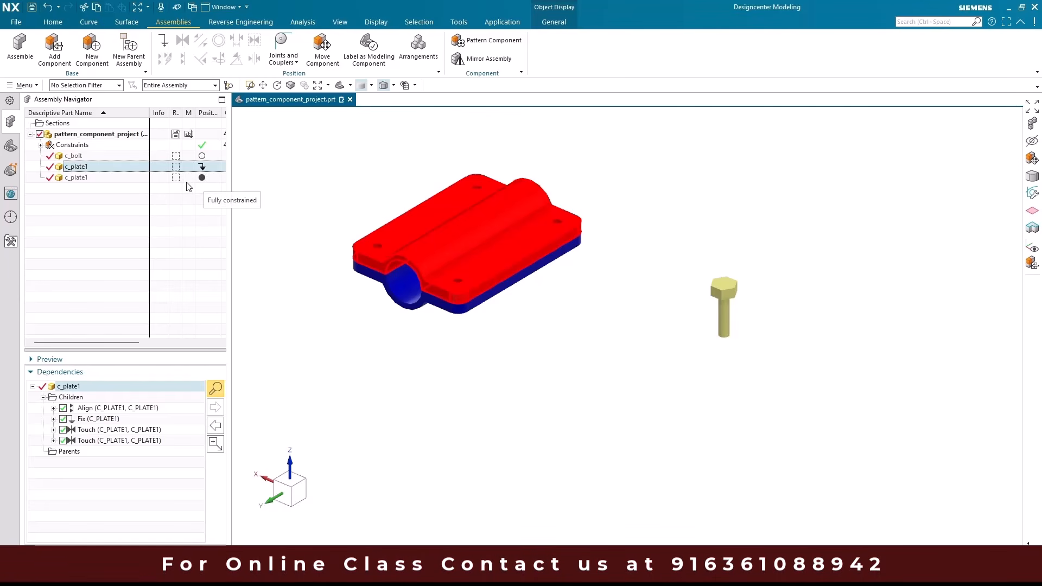
# - Try to move the fully constrained c_plate1 dynamically with Move Component, and accept the command
pyautogui.rightClick(158, 182)
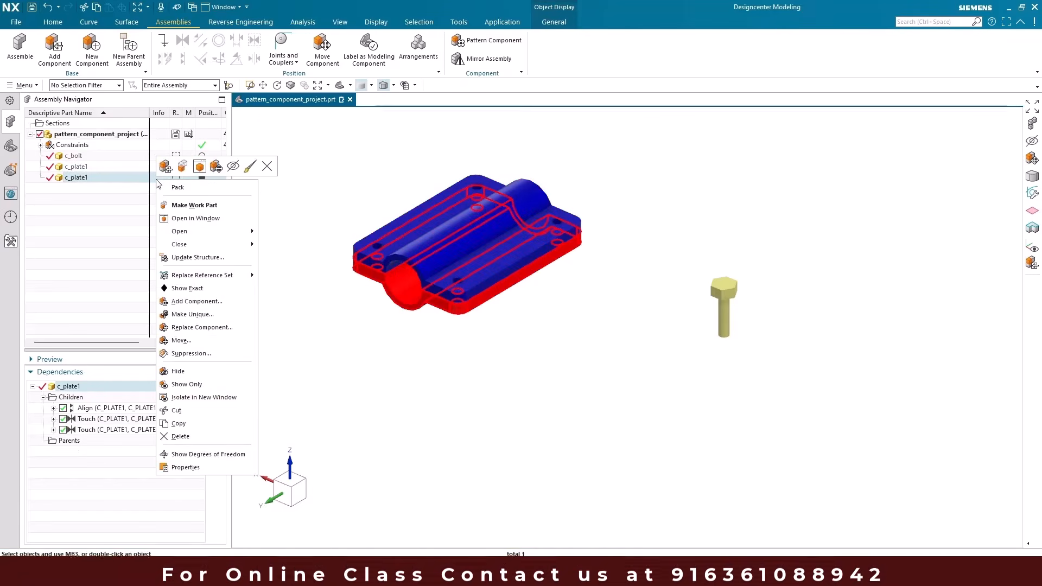
pyautogui.click(214, 167)
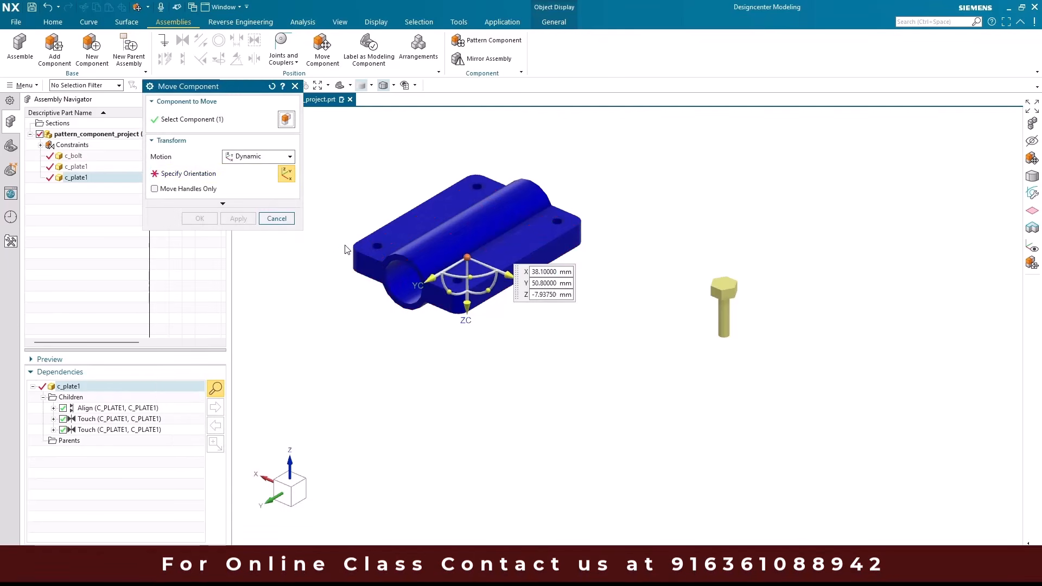
pyautogui.moveTo(460, 407); pyautogui.dragTo(461, 322)
pyautogui.moveTo(506, 276); pyautogui.dragTo(625, 336)
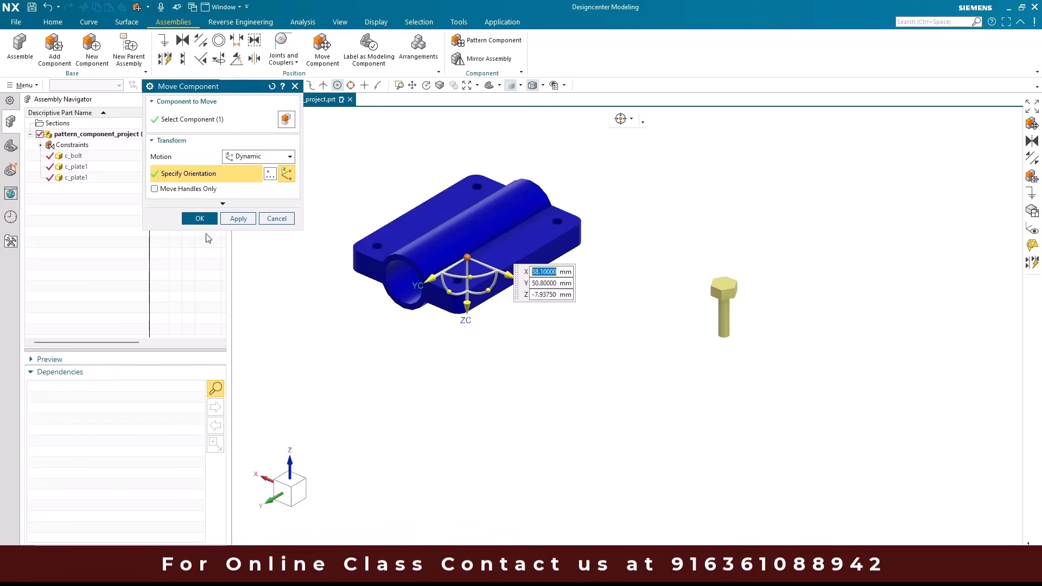
pyautogui.click(199, 218)
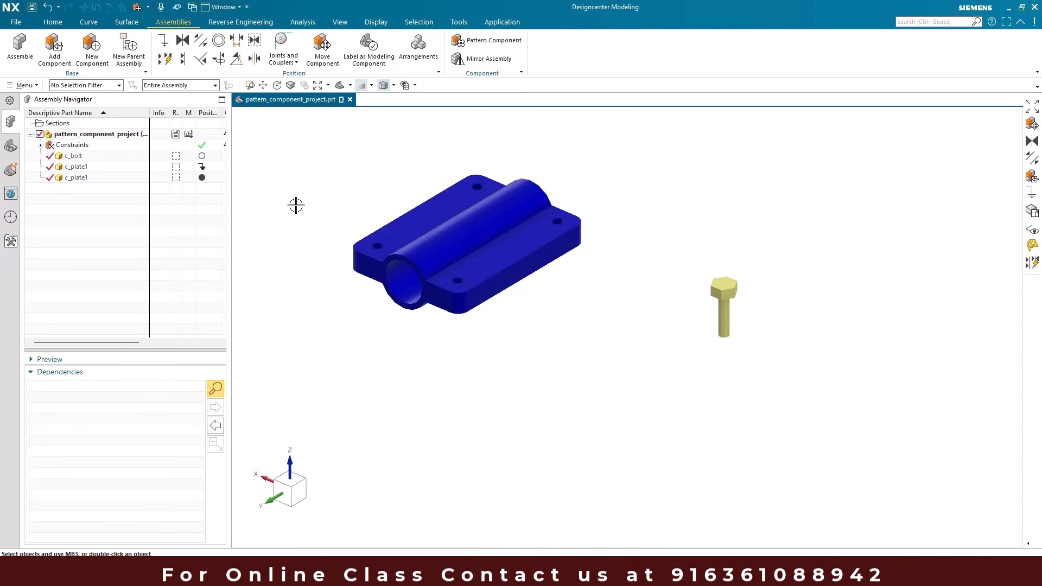
# - Move c_bolt freely toward the plates with Move Component, to about X -79.3 and Y 37.7 mm
pyautogui.click(111, 156)
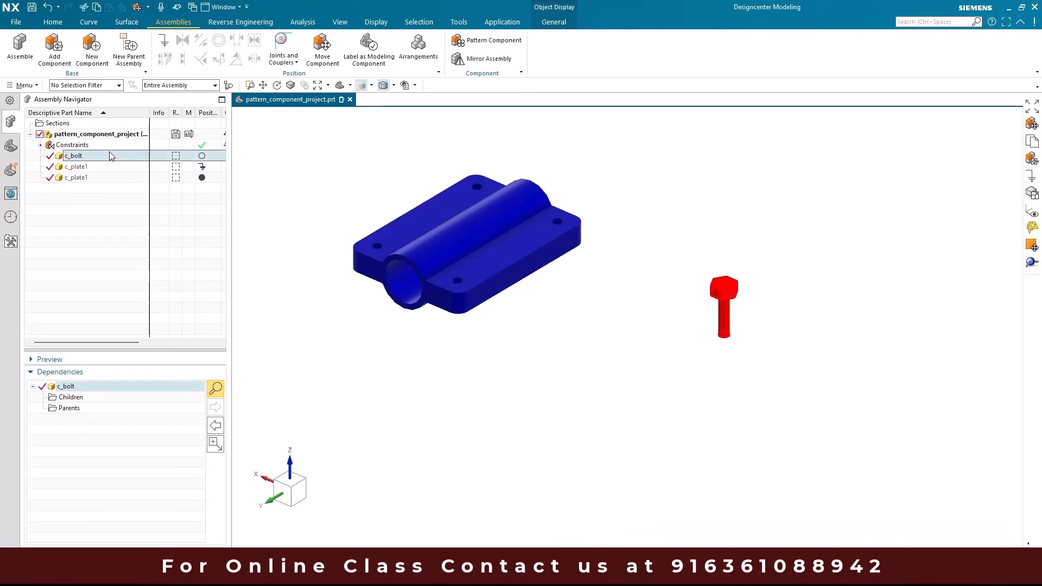
pyautogui.rightClick(202, 161)
pyautogui.click(261, 145)
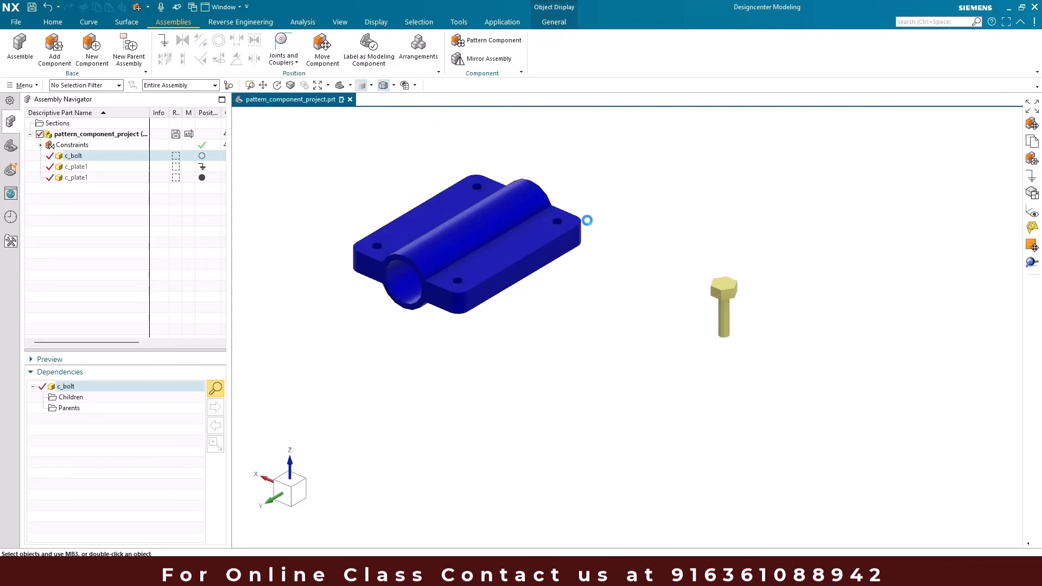
pyautogui.moveTo(611, 266); pyautogui.dragTo(592, 285)
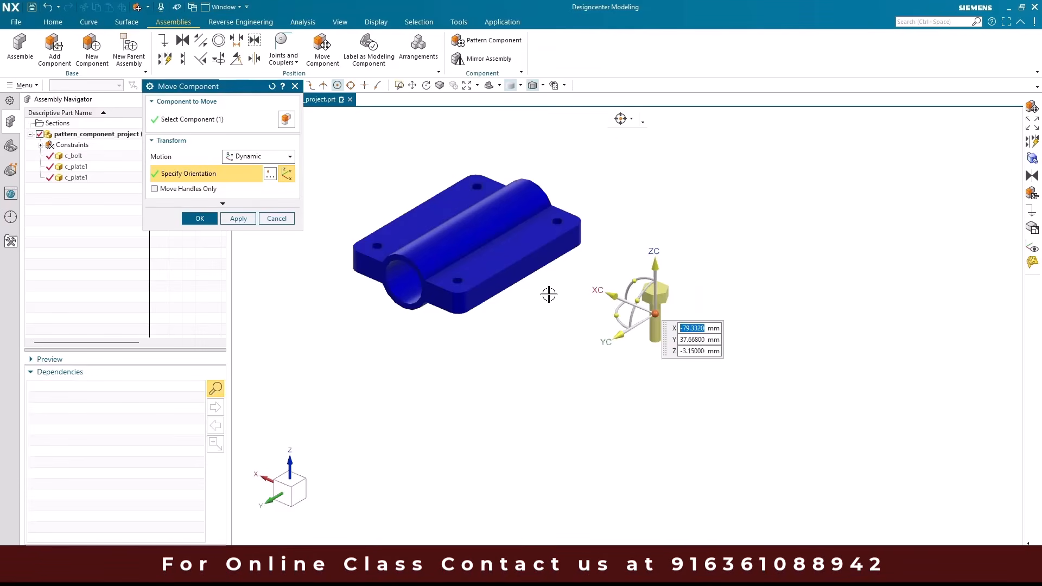
# - Using Distance motion, move c_bolt 50 mm along positive X and 50 mm along negative Y
pyautogui.click(266, 157)
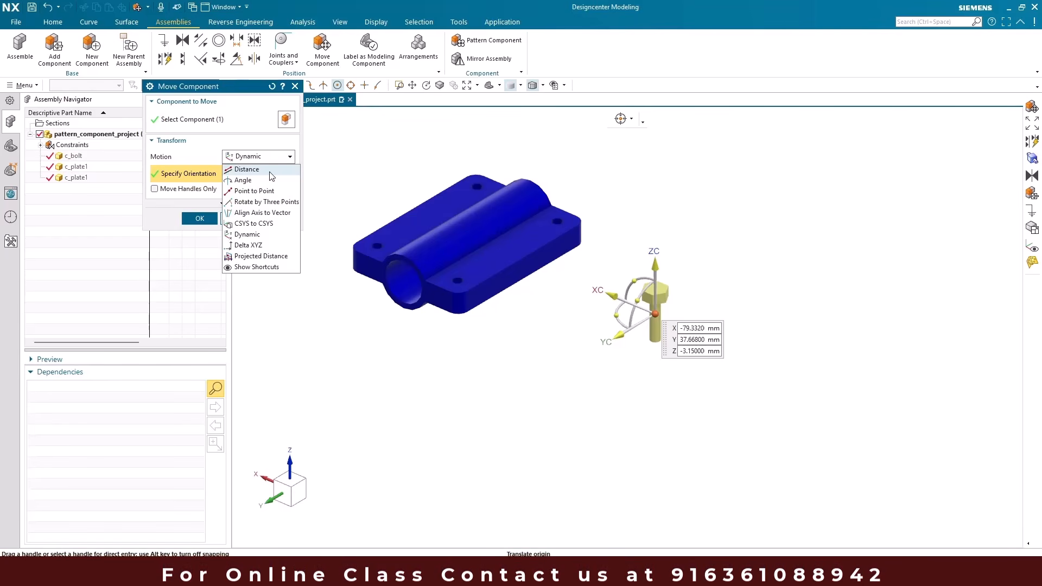
pyautogui.click(247, 170)
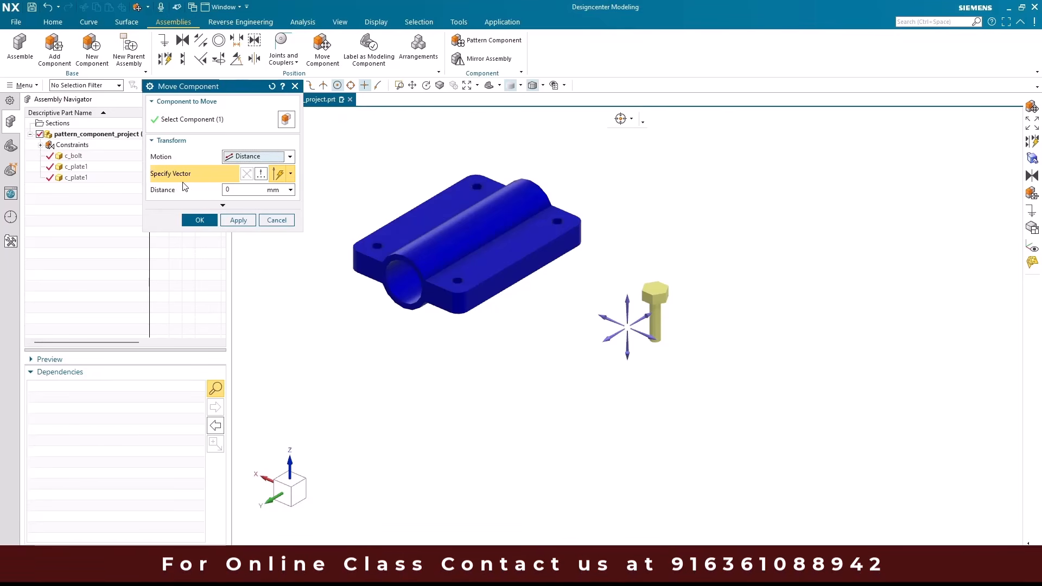
pyautogui.click(598, 319)
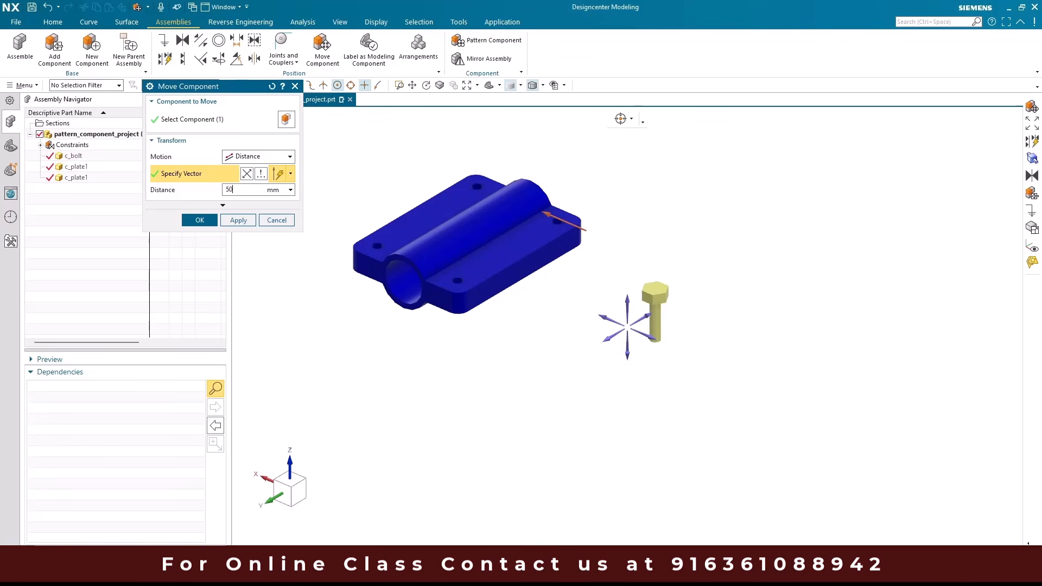
pyautogui.press('Return')
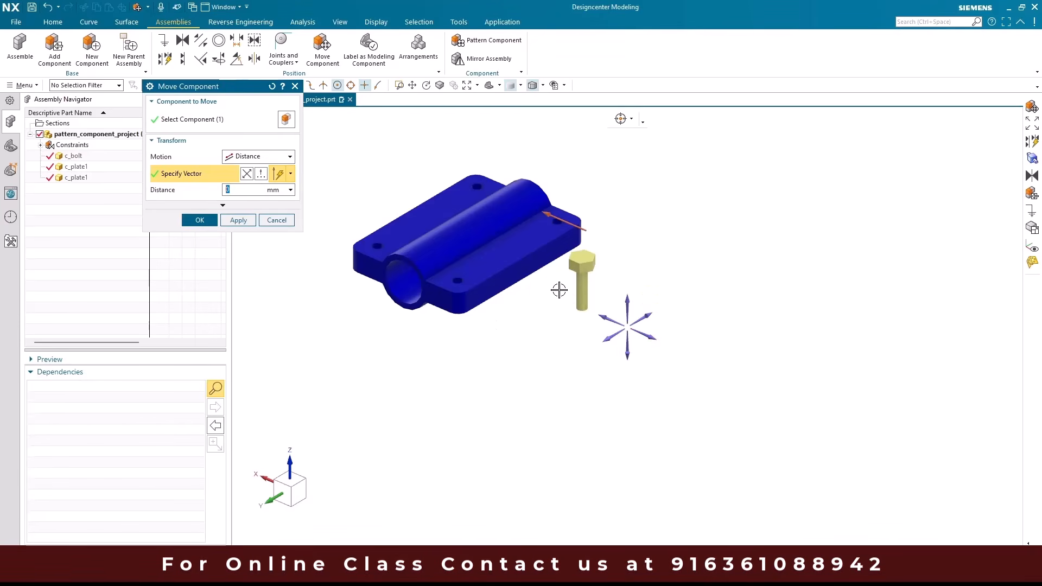
pyautogui.click(653, 316)
pyautogui.write('5')
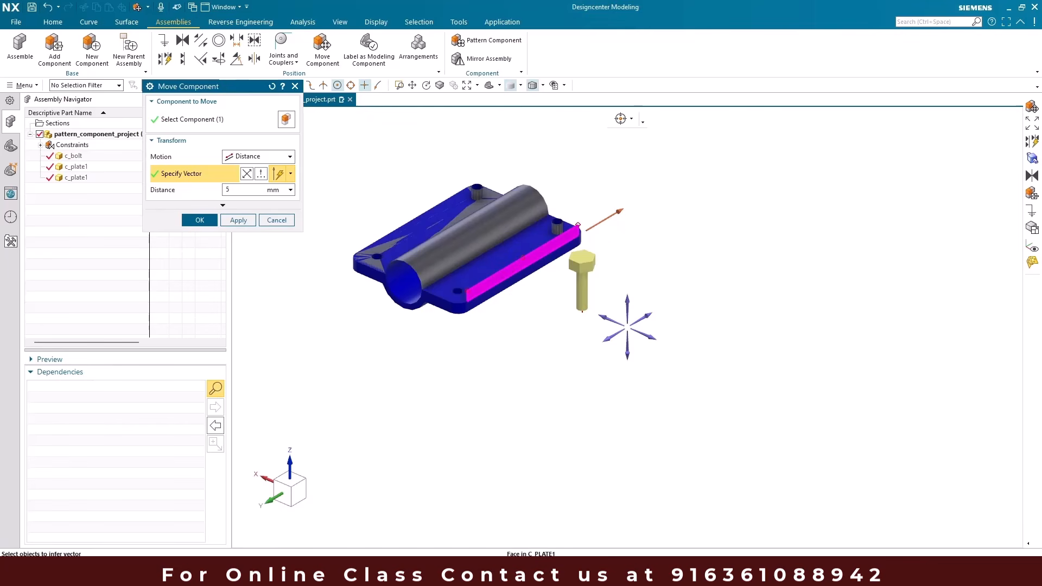
pyautogui.press('Return')
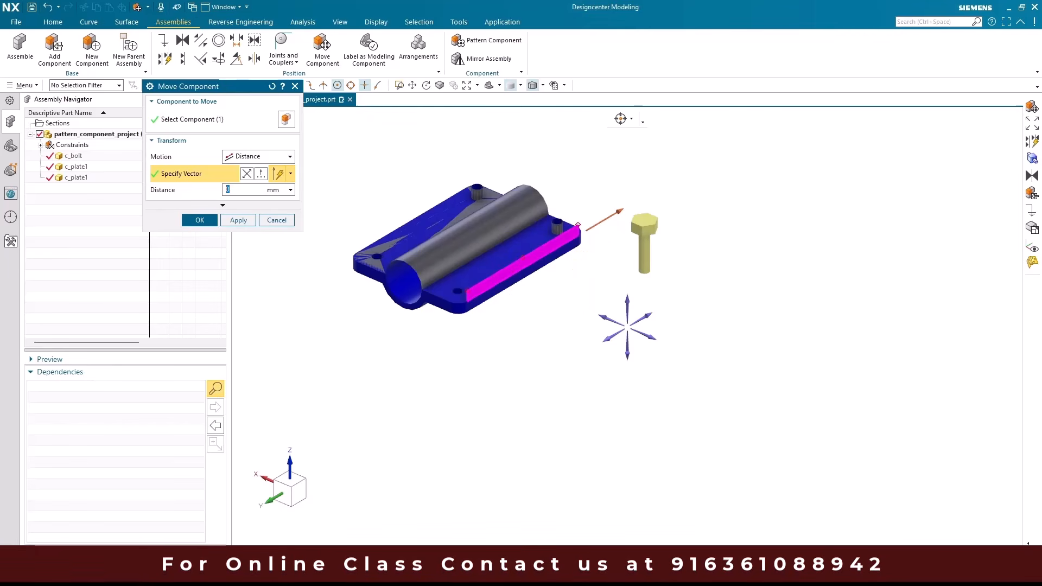
# - Using Angle motion, rotate c_bolt 20° about the Z axis through the centre of its shank end, and rotate it once more
pyautogui.click(259, 157)
pyautogui.click(254, 181)
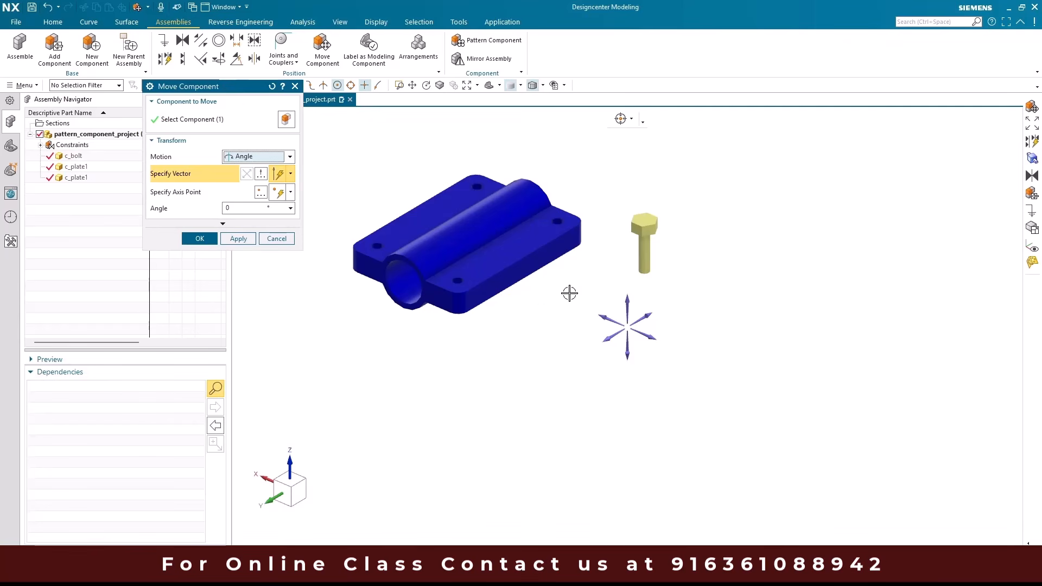
pyautogui.click(625, 307)
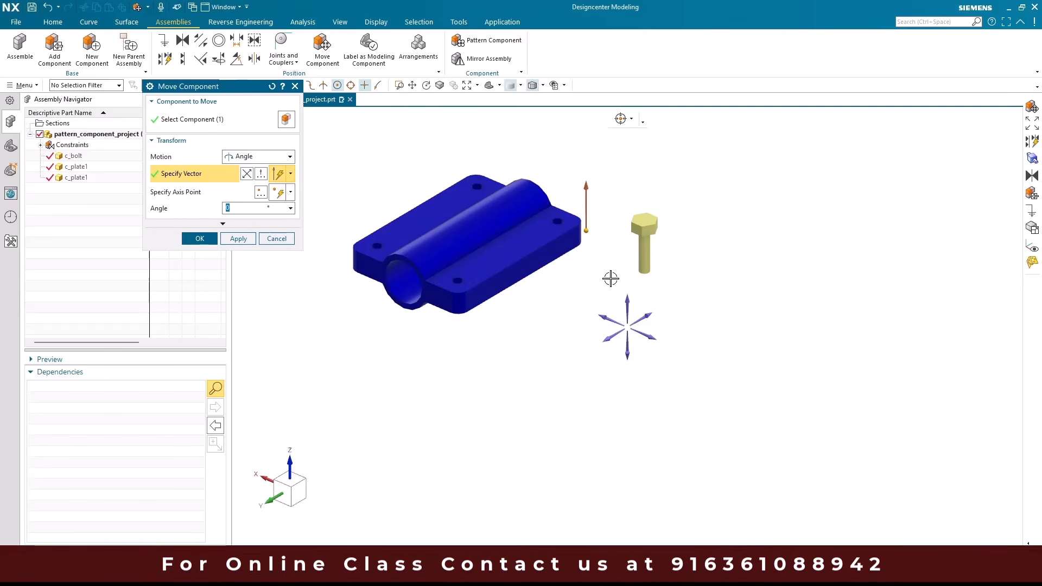
pyautogui.scroll(2, 610, 278)
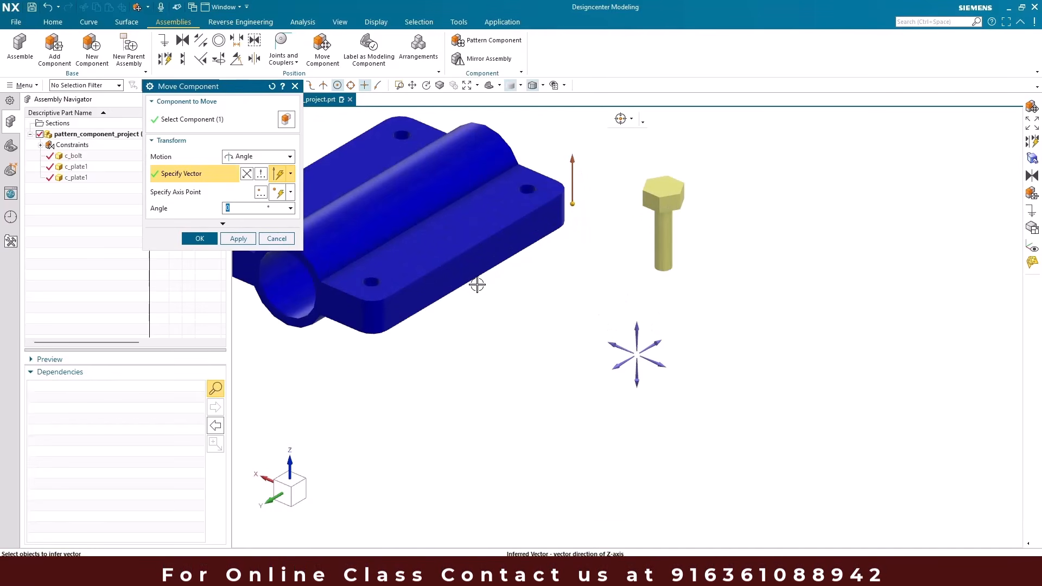
pyautogui.click(201, 193)
pyautogui.click(666, 269)
pyautogui.click(229, 207)
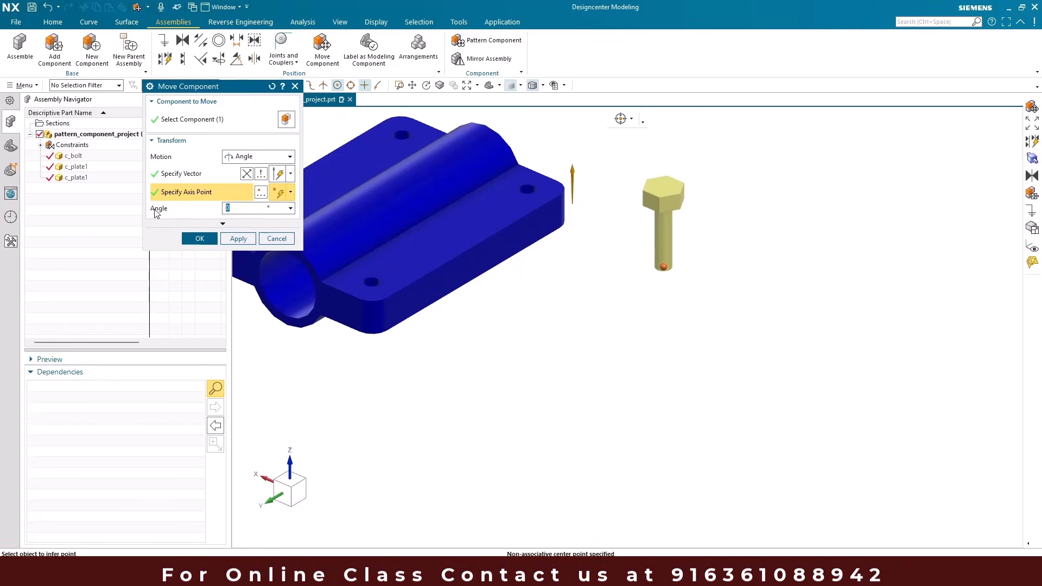
pyautogui.write('20')
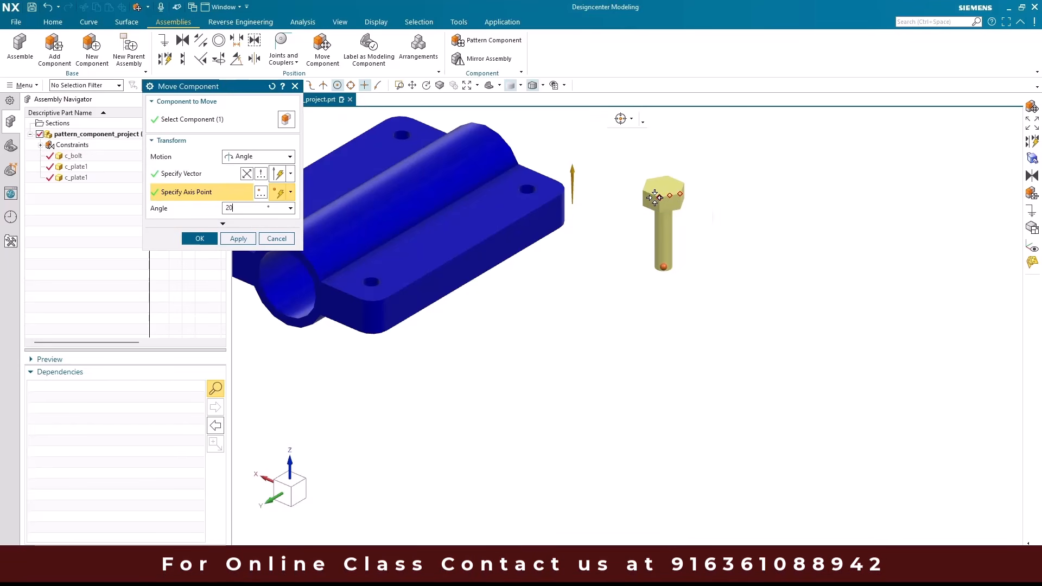
pyautogui.press('Return')
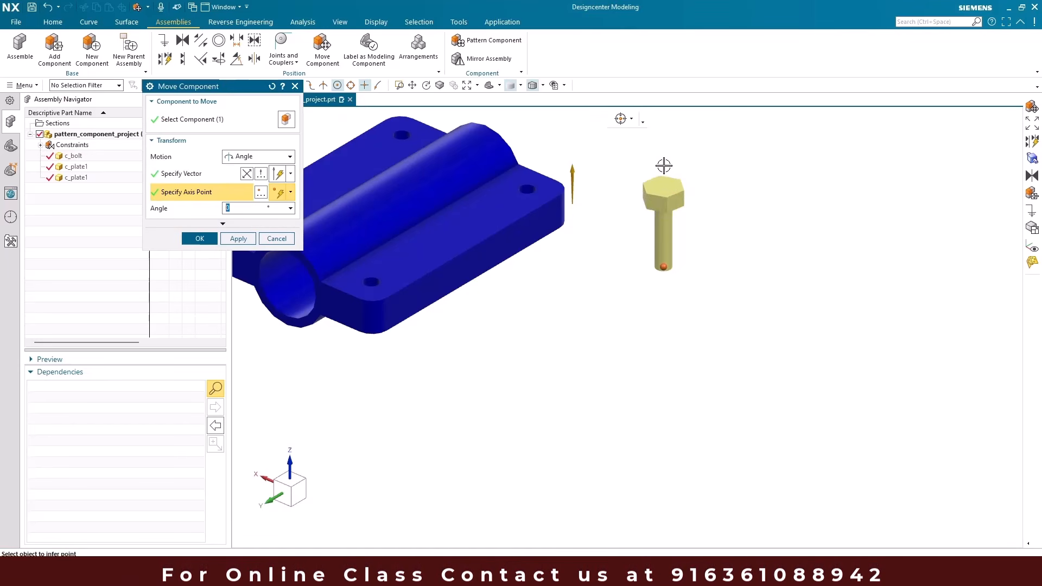
pyautogui.click(264, 211)
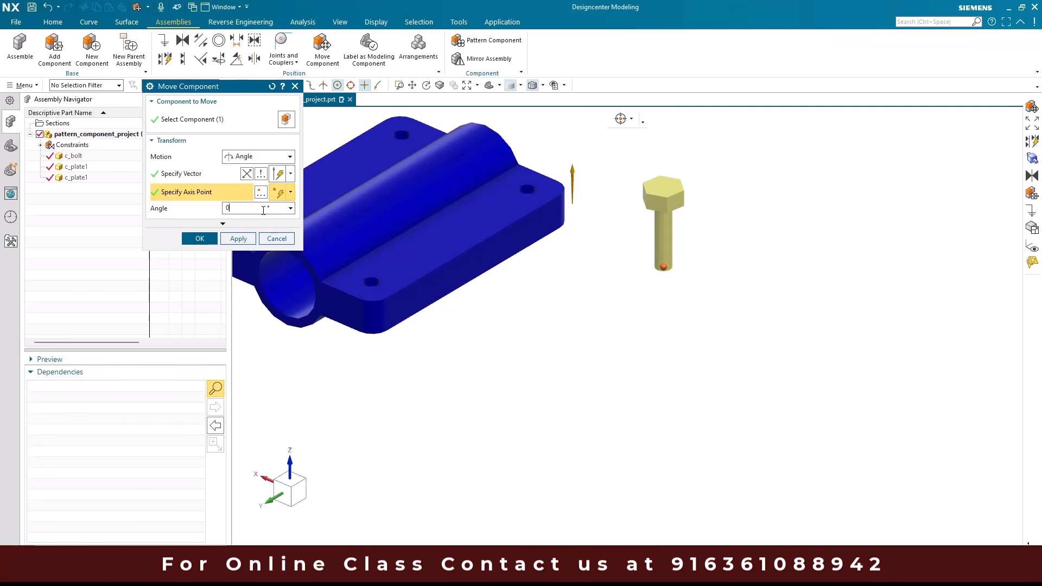
pyautogui.press('Return')
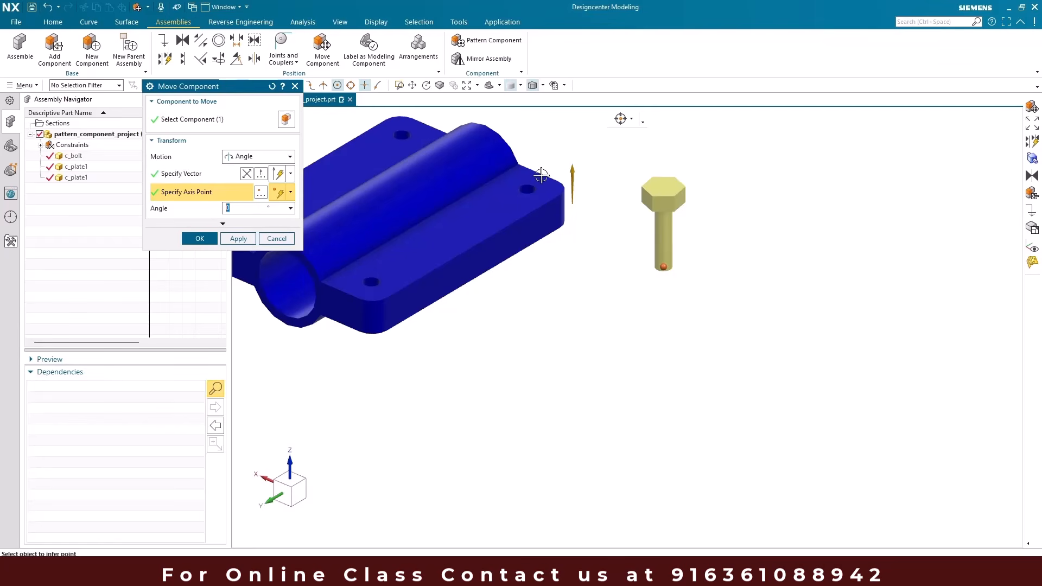
# - Try to move c_bolt with Point to Point motion from the centre under its head to the centre of the plate's nearest corner hole
pyautogui.click(267, 157)
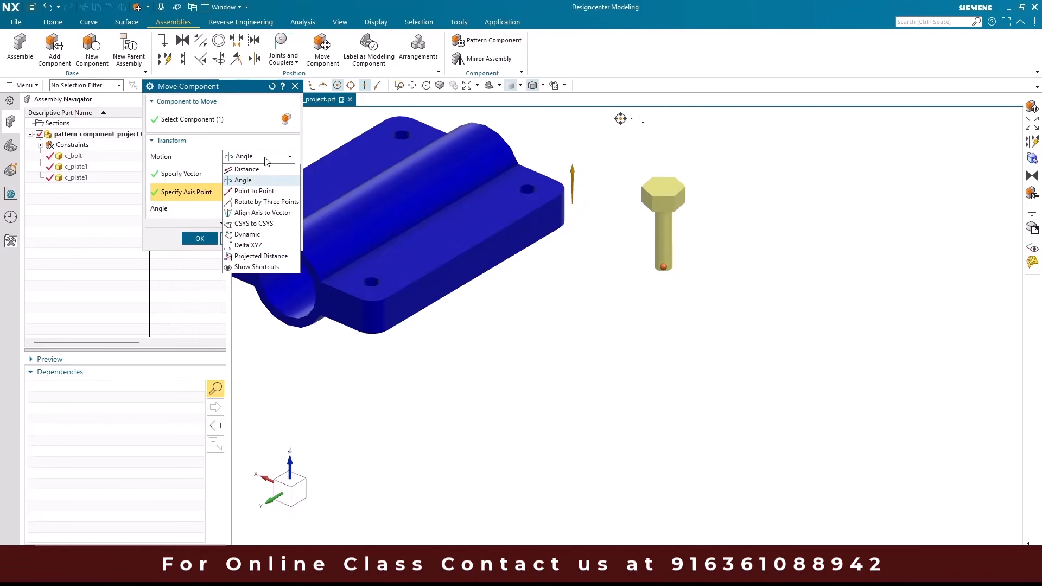
pyautogui.click(265, 192)
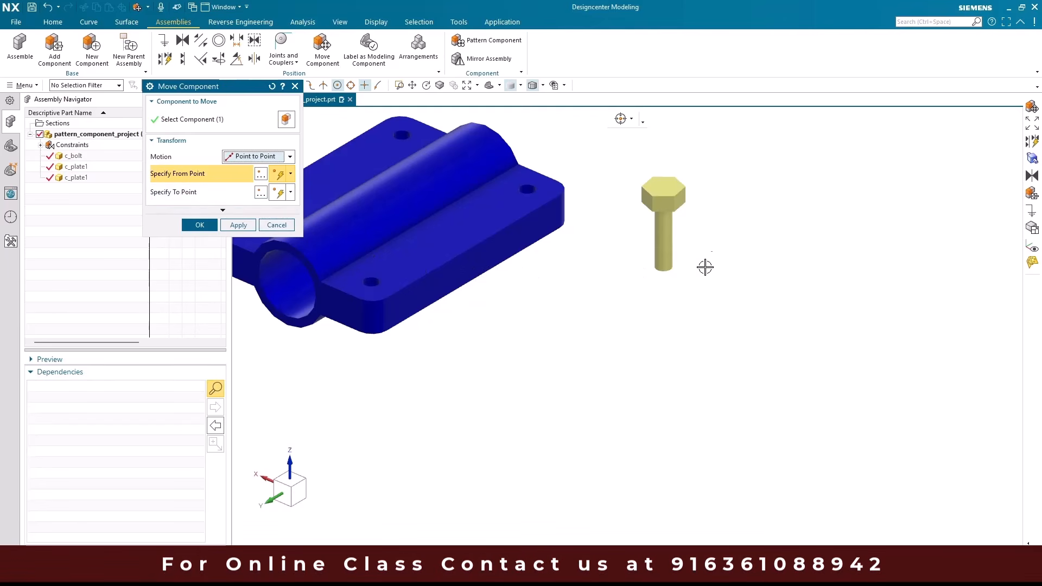
pyautogui.scroll(4, 681, 218)
pyautogui.moveTo(663, 197); pyautogui.dragTo(662, 162, button='middle')
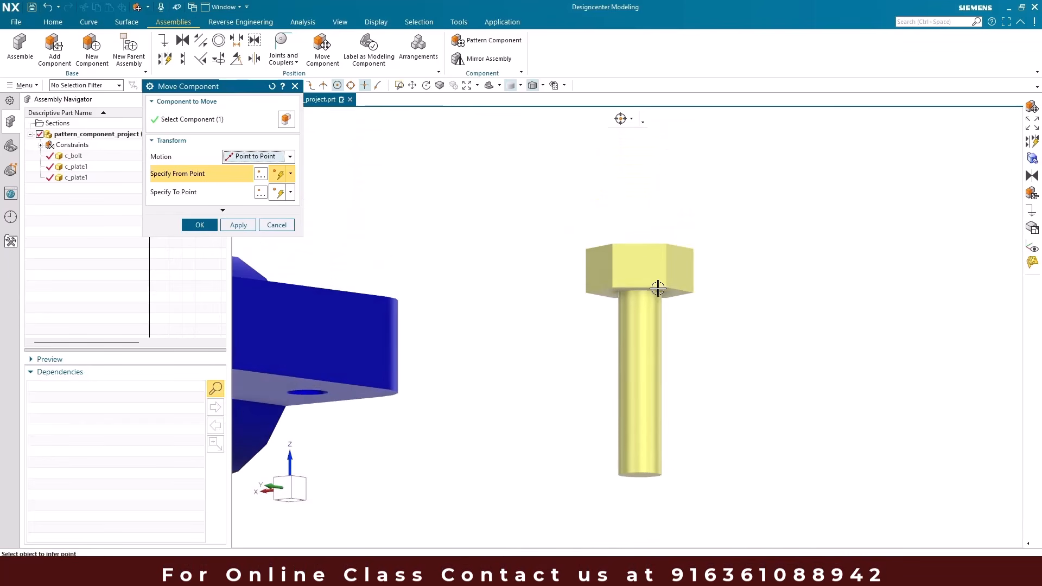
pyautogui.scroll(2, 658, 289)
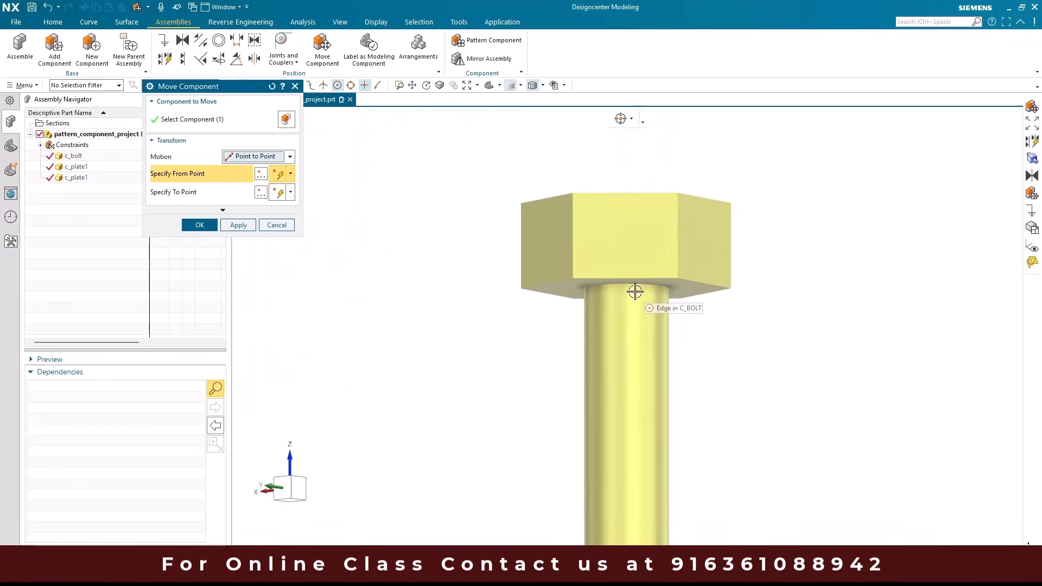
pyautogui.scroll(-5, 730, 245)
pyautogui.moveTo(733, 239); pyautogui.dragTo(719, 290, button='middle')
pyautogui.click(718, 291)
pyautogui.scroll(3, 493, 216)
pyautogui.click(509, 182)
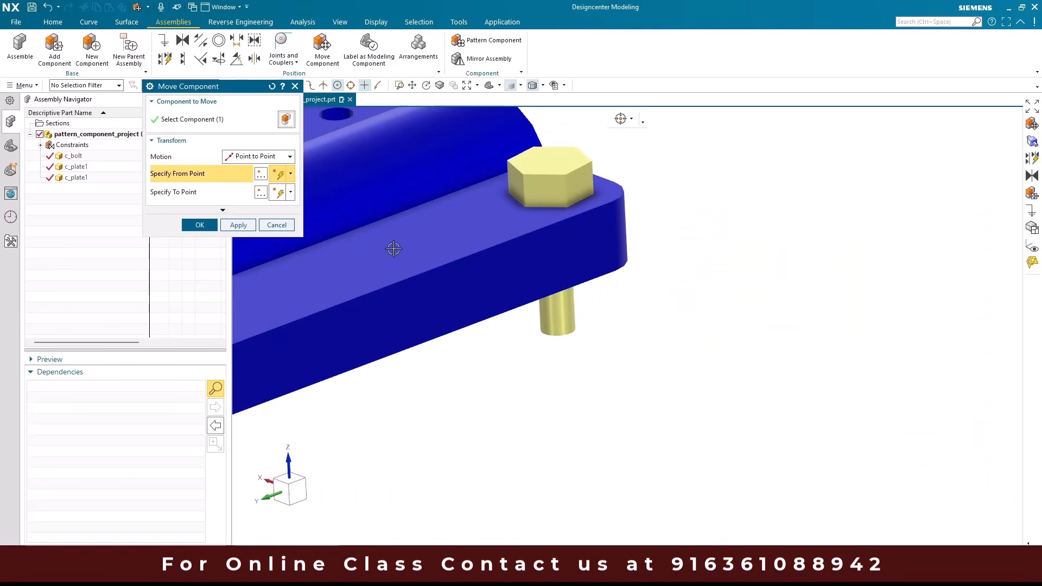
pyautogui.scroll(-3, 577, 220)
pyautogui.scroll(3, 591, 216)
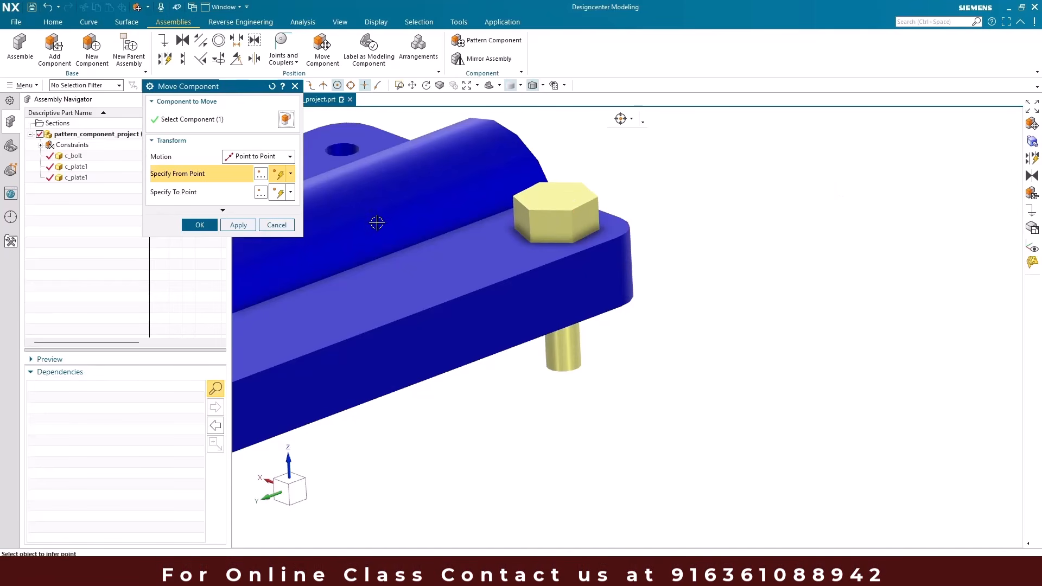
pyautogui.click(200, 225)
# - Switch Move Component to Dynamic motion and move c_bolt toward the plates, to about X -32.6 and Y 47.6 mm
pyautogui.click(261, 158)
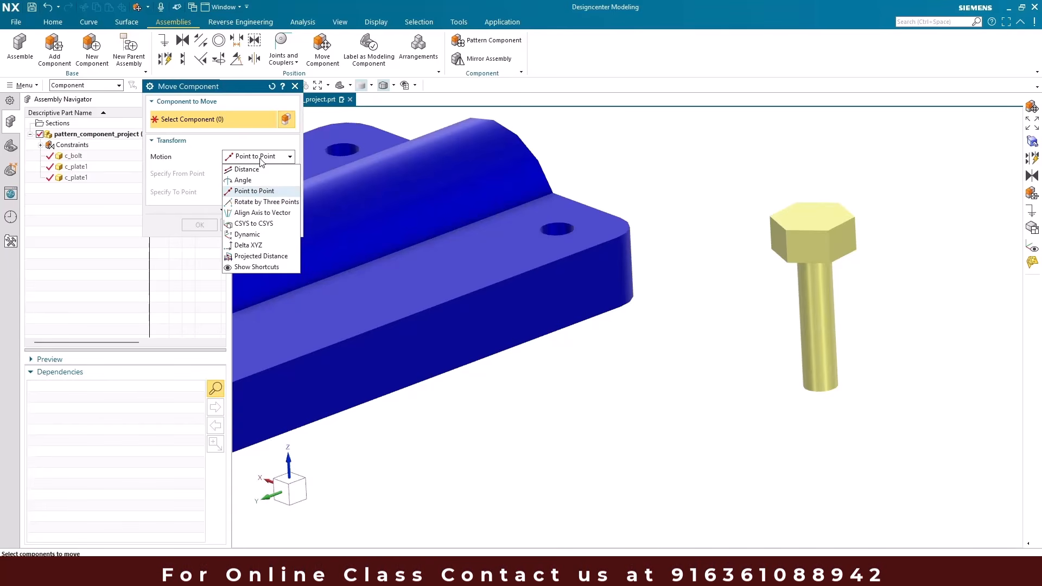
pyautogui.click(253, 234)
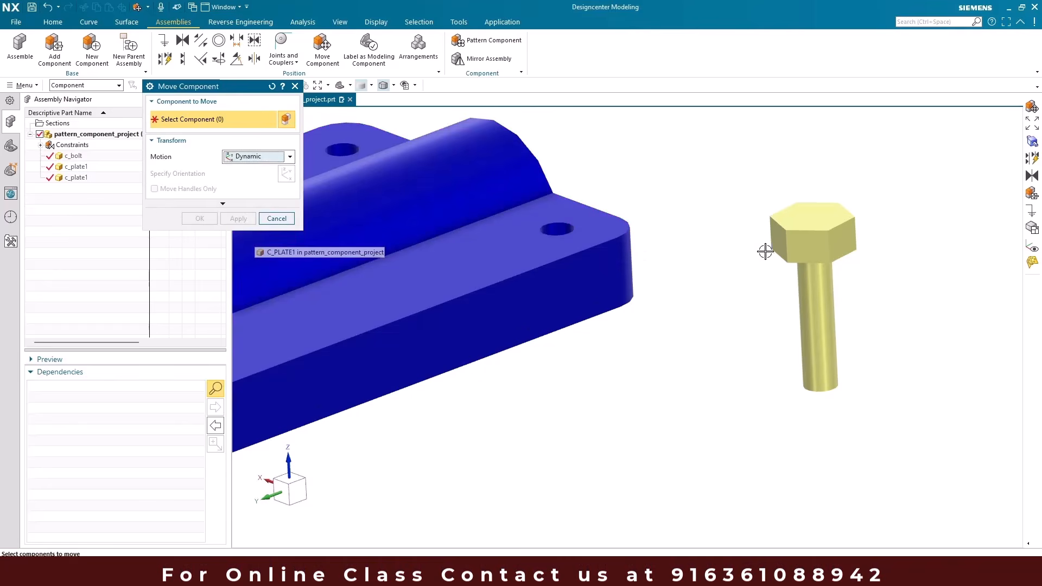
pyautogui.click(767, 249)
pyautogui.scroll(-3, 747, 179)
pyautogui.click(293, 175)
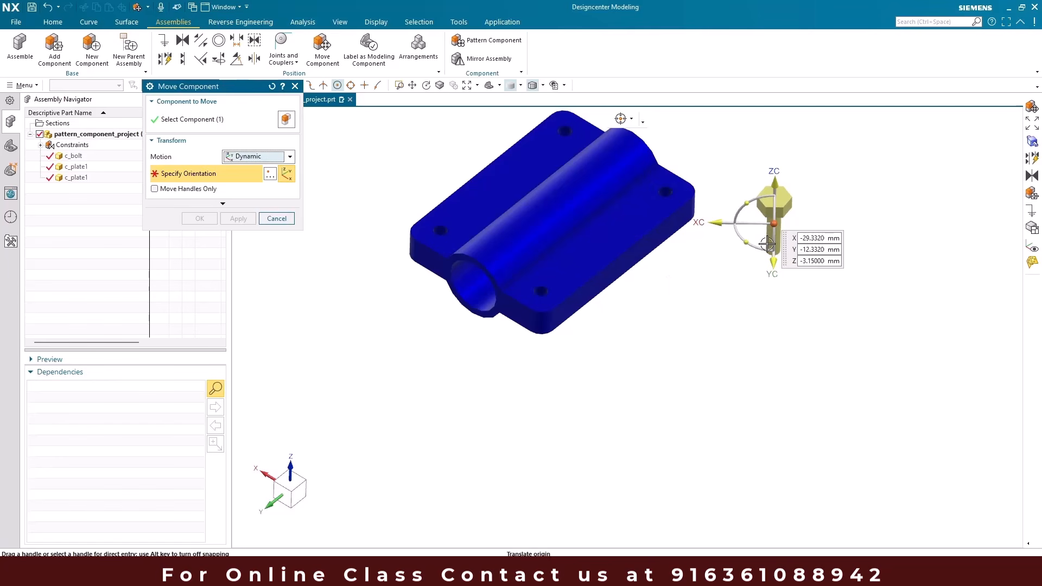
pyautogui.moveTo(773, 264); pyautogui.dragTo(768, 343)
pyautogui.moveTo(713, 303); pyautogui.dragTo(662, 265)
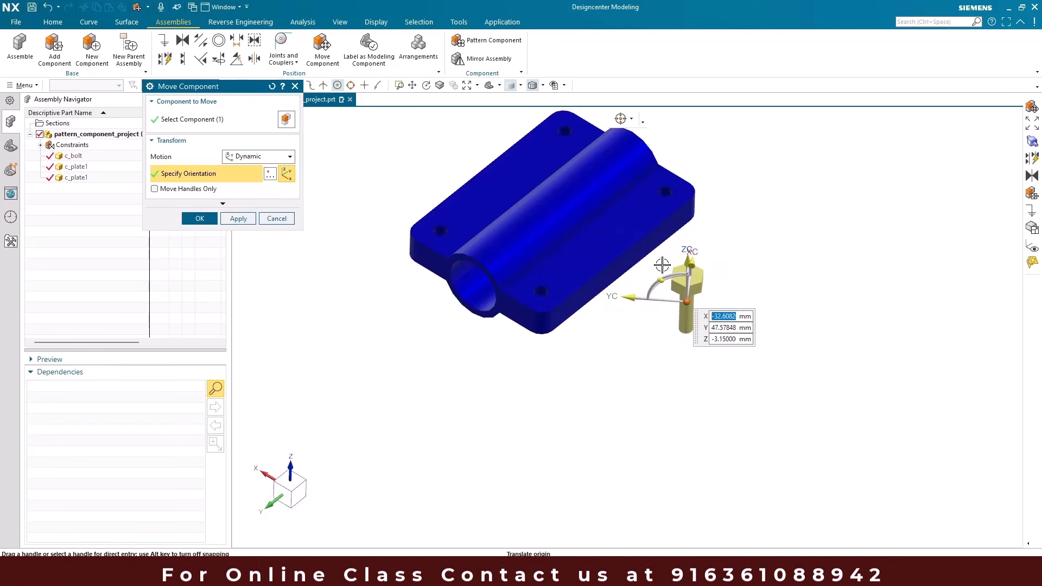
# - Raise c_bolt along the Z axis to about Z -1.65 mm with the dynamic motion handle
pyautogui.scroll(-2, 645, 228)
pyautogui.scroll(2, 651, 310)
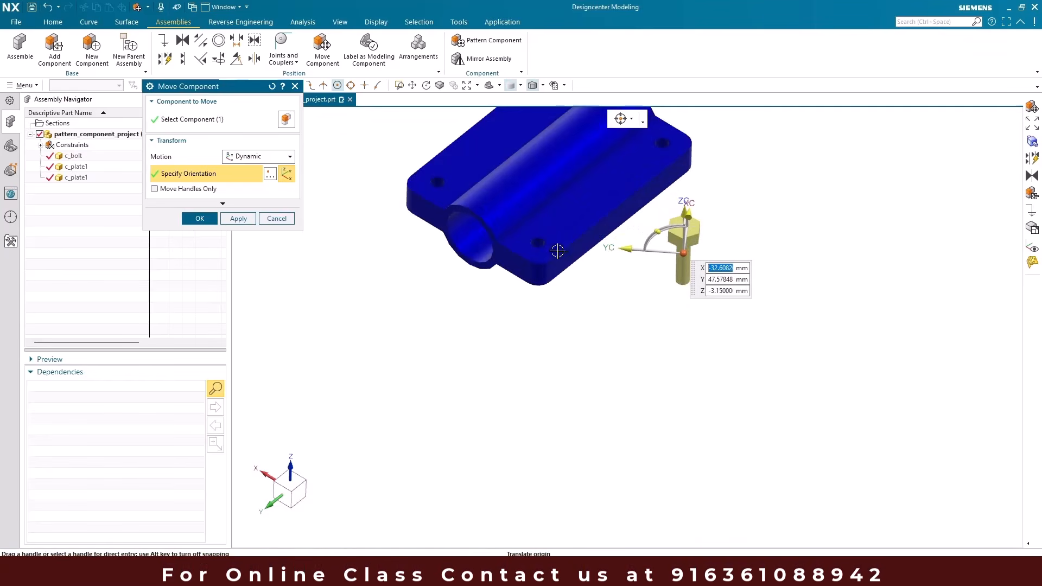
pyautogui.scroll(3, 543, 246)
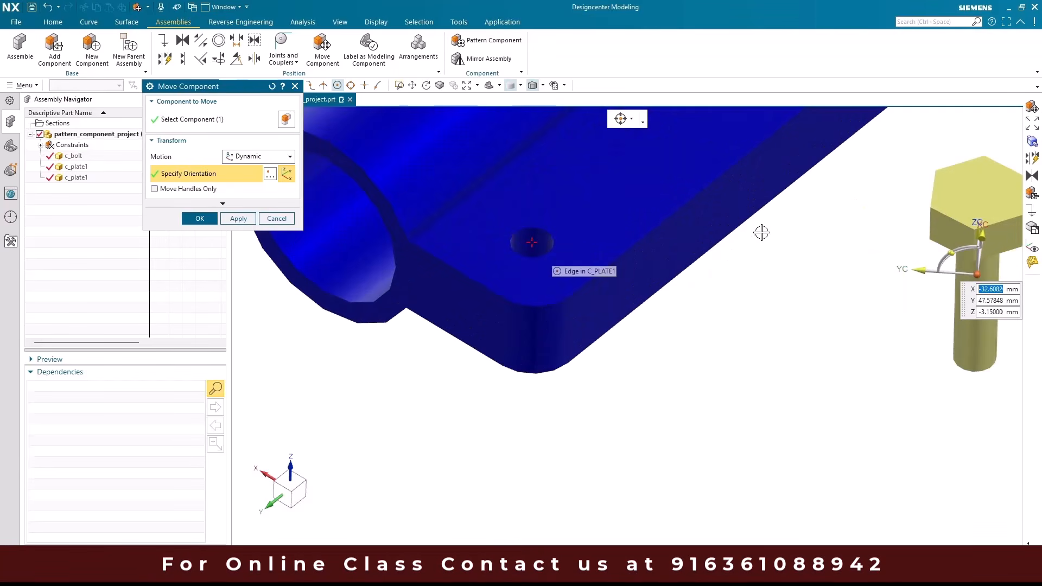
pyautogui.scroll(-2, 761, 230)
pyautogui.scroll(3, 899, 304)
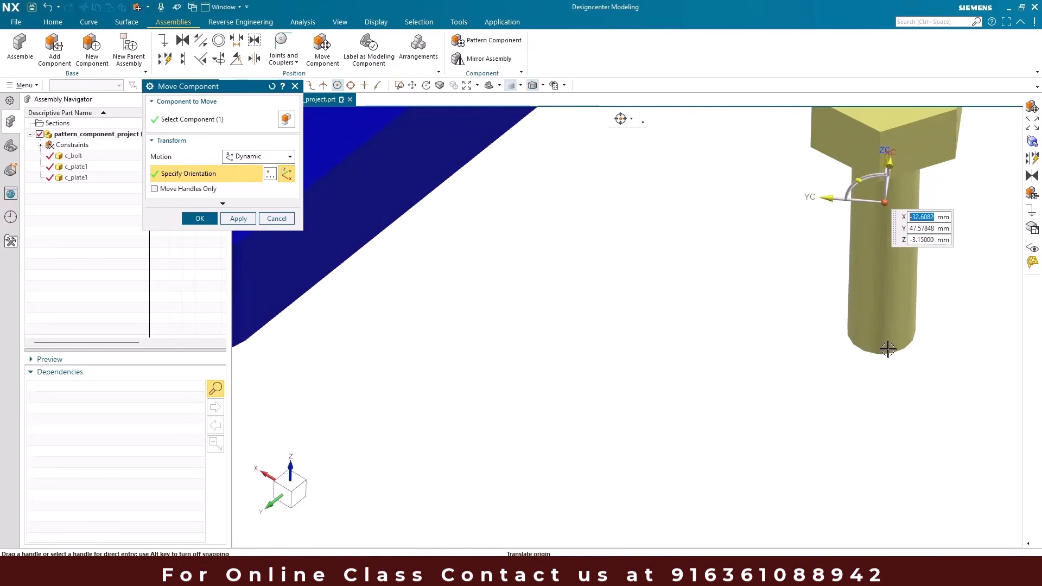
pyautogui.scroll(-2, 888, 353)
pyautogui.scroll(3, 602, 261)
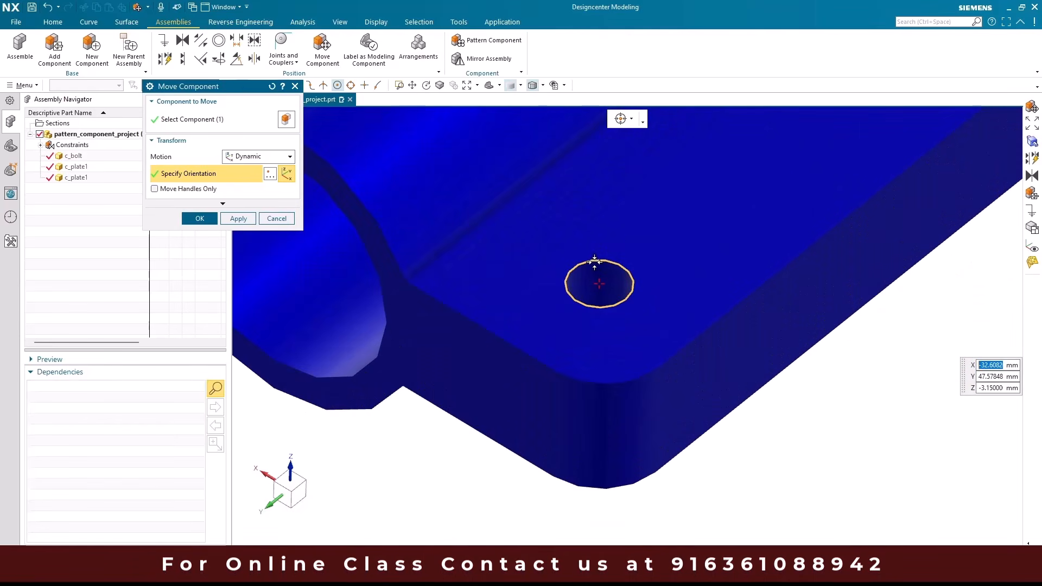
pyautogui.scroll(-2, 570, 193)
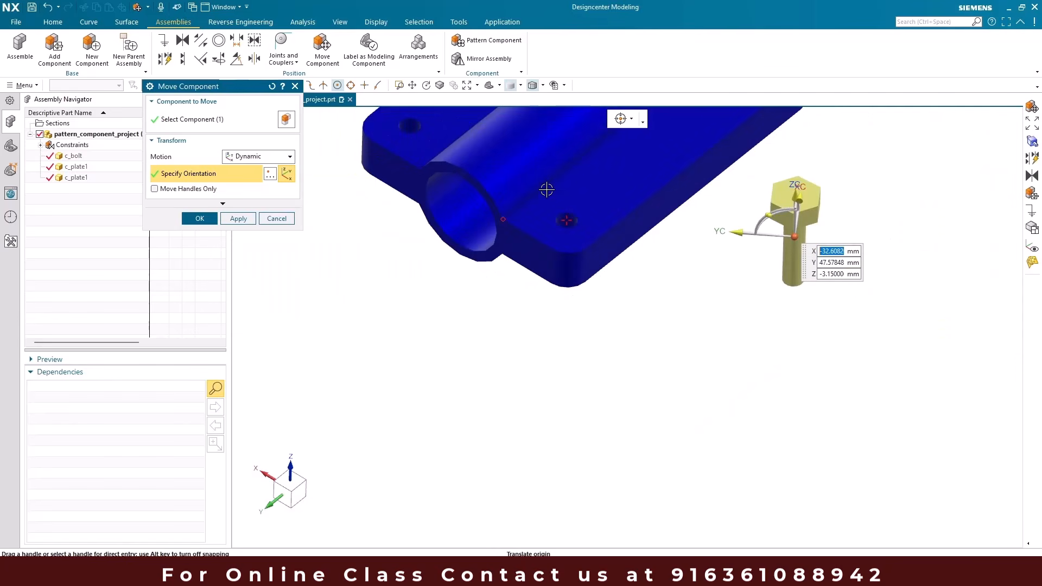
pyautogui.scroll(3, 706, 258)
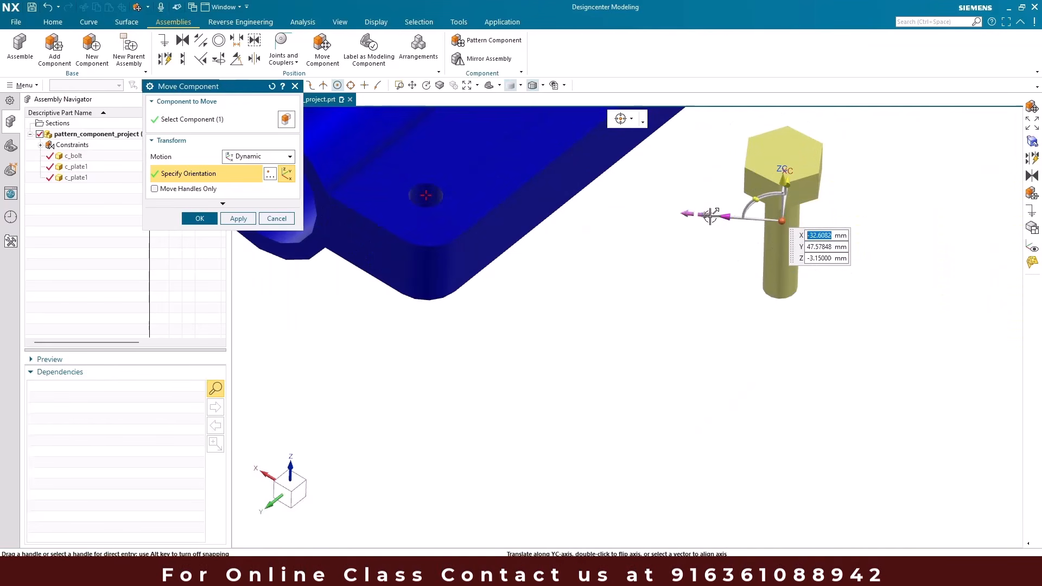
pyautogui.scroll(1, 774, 204)
pyautogui.moveTo(795, 207); pyautogui.dragTo(798, 179, button='middle')
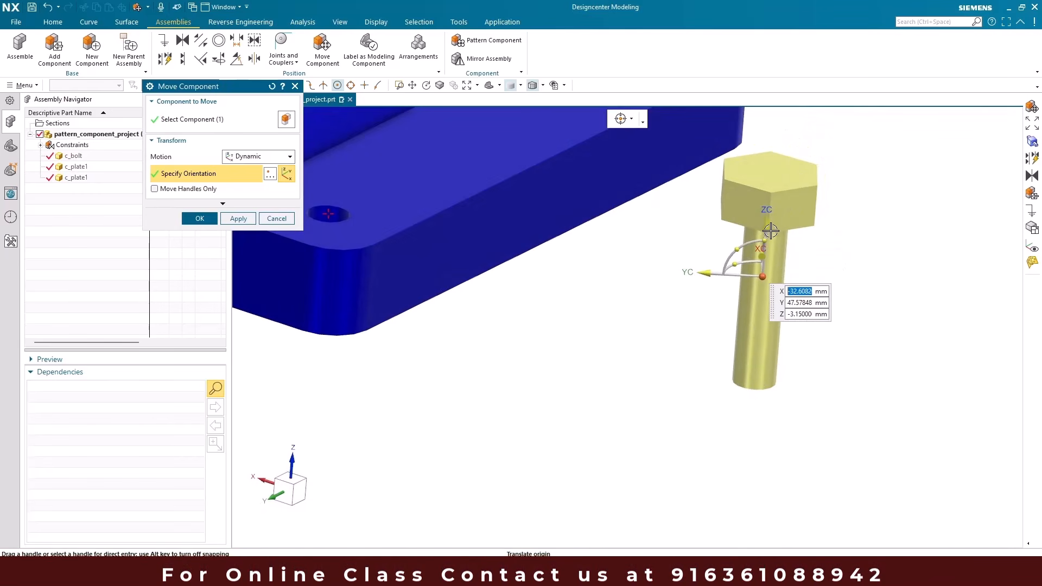
pyautogui.moveTo(766, 229); pyautogui.dragTo(767, 219)
pyautogui.click(763, 266)
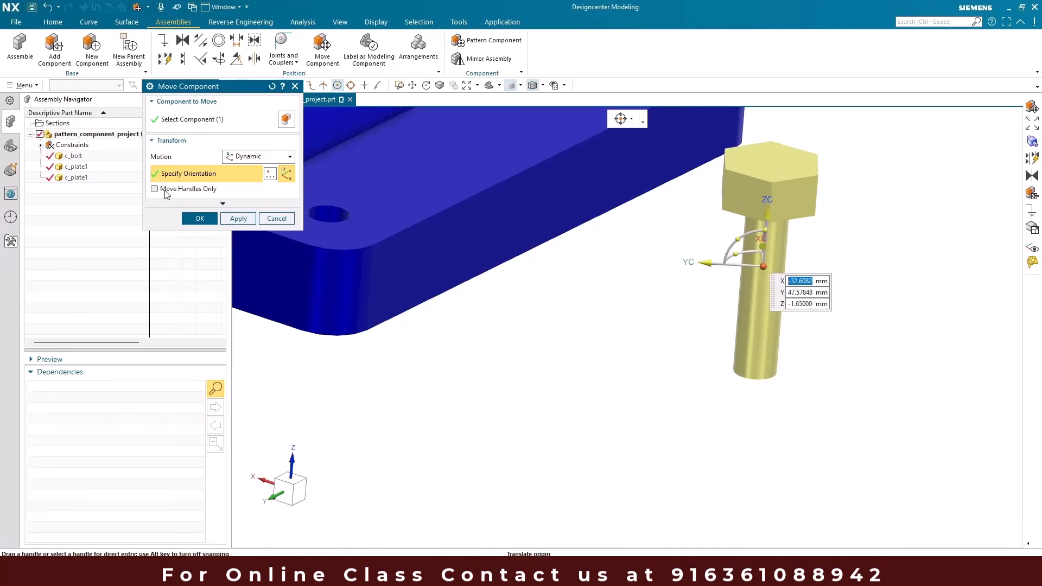
# - Enable Move Handles Only and relocate the motion handles to the centre of c_bolt's shank end
pyautogui.click(165, 190)
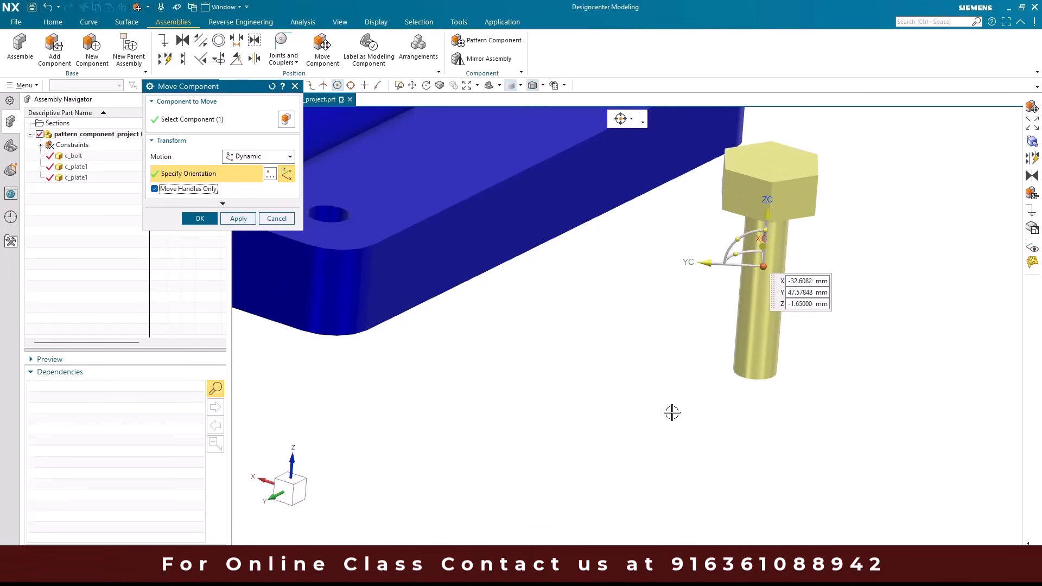
pyautogui.moveTo(766, 214); pyautogui.dragTo(790, 228)
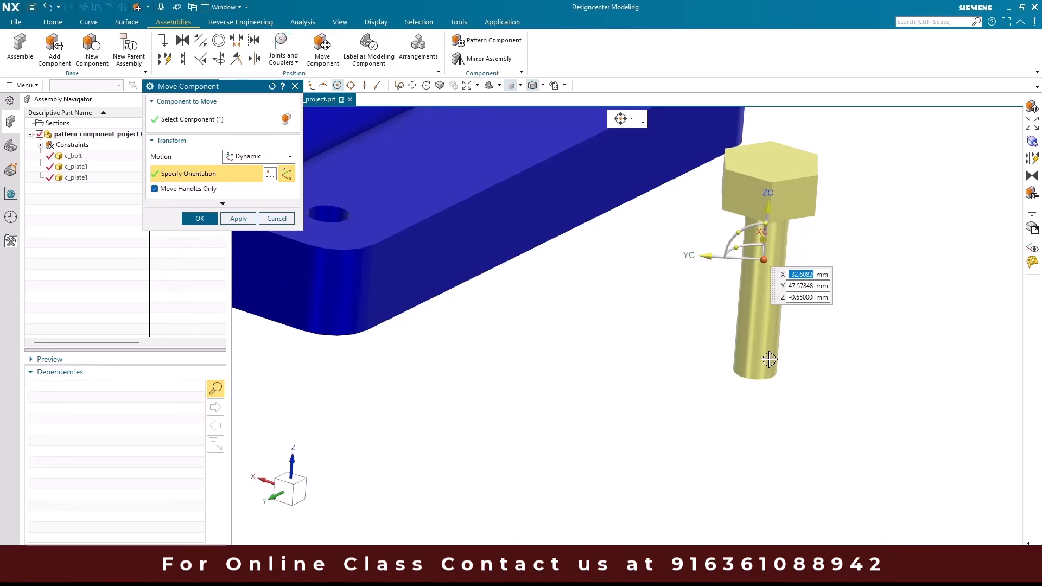
pyautogui.click(755, 375)
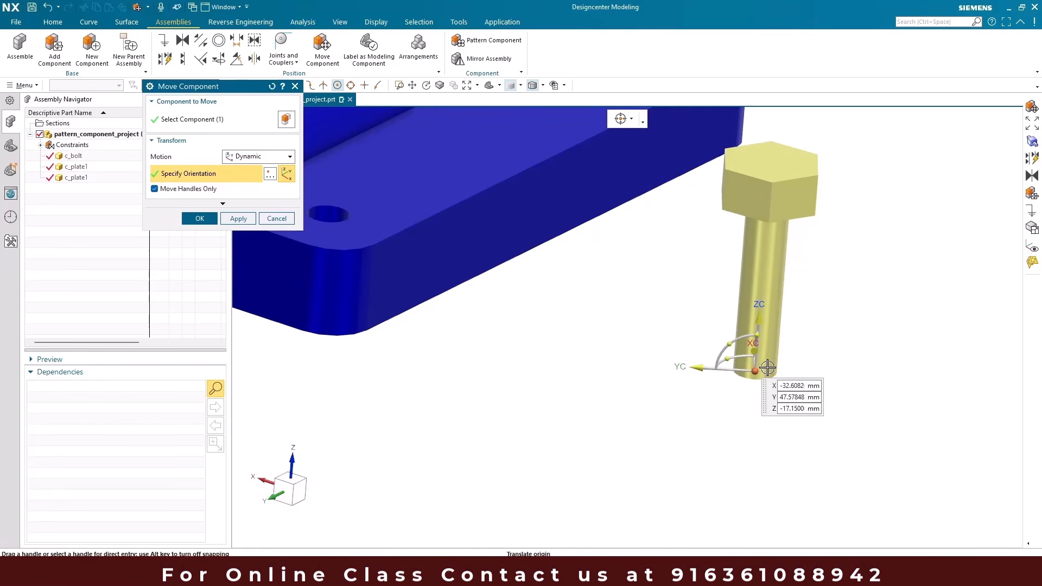
pyautogui.moveTo(757, 353); pyautogui.dragTo(747, 357, button='middle')
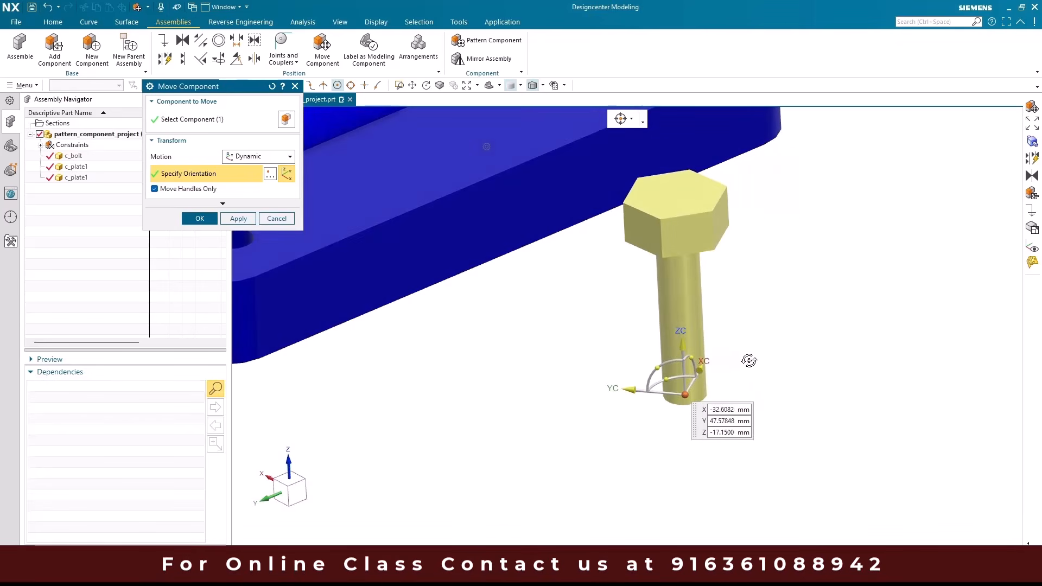
pyautogui.scroll(-3, 749, 361)
pyautogui.scroll(4, 709, 388)
pyautogui.scroll(-3, 841, 320)
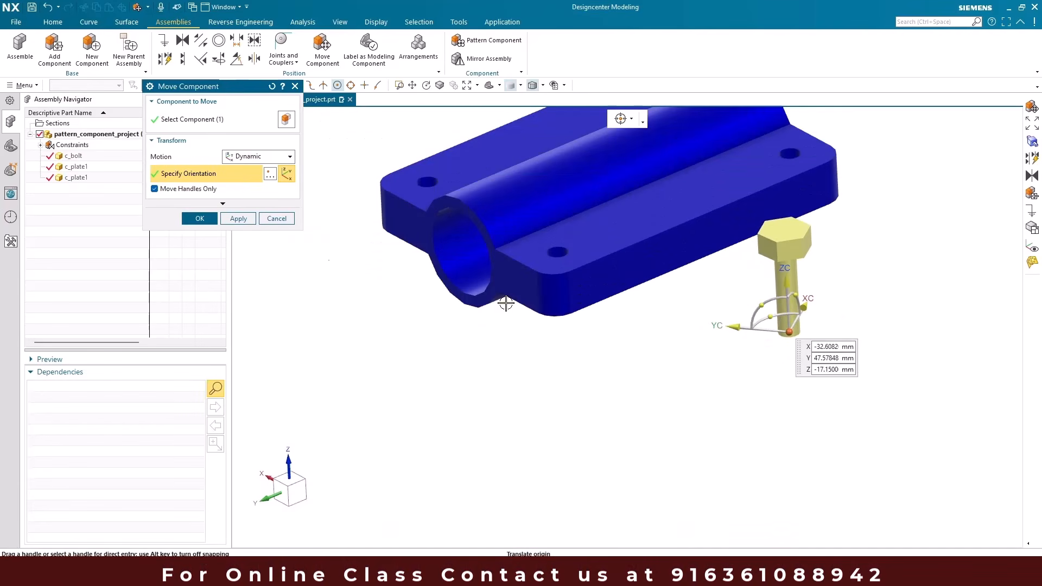
# - Disable Move Handles Only, move c_bolt's shank end to the centre of the plate's nearest corner hole and accept the move
pyautogui.click(196, 190)
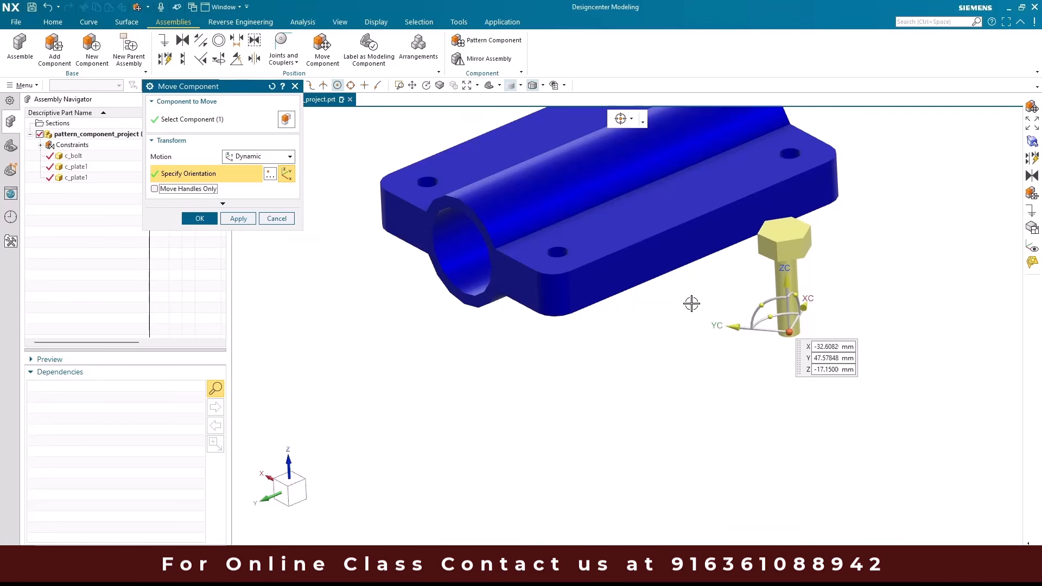
pyautogui.scroll(3, 555, 242)
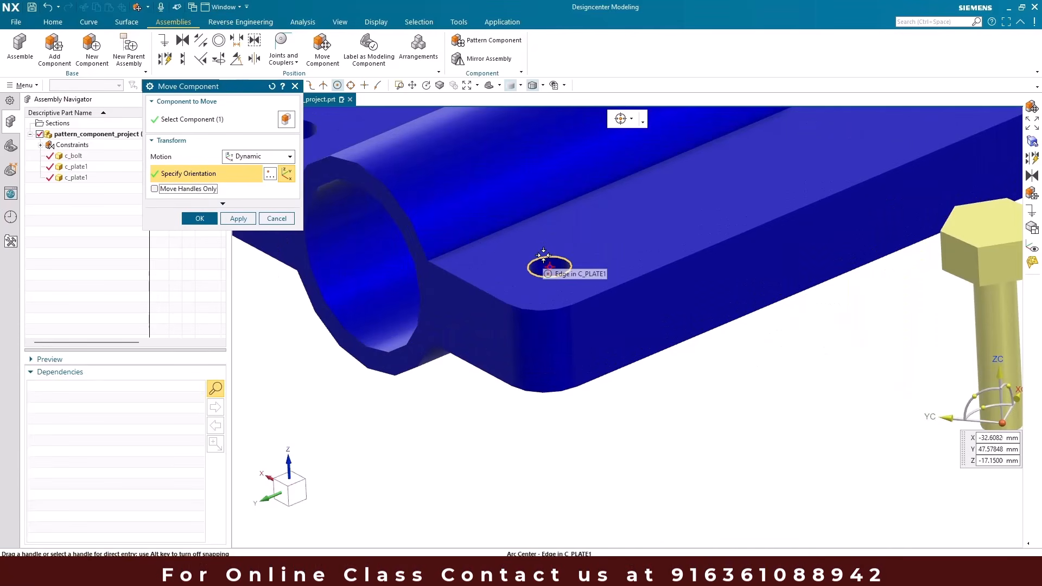
pyautogui.click(544, 254)
pyautogui.scroll(-3, 710, 324)
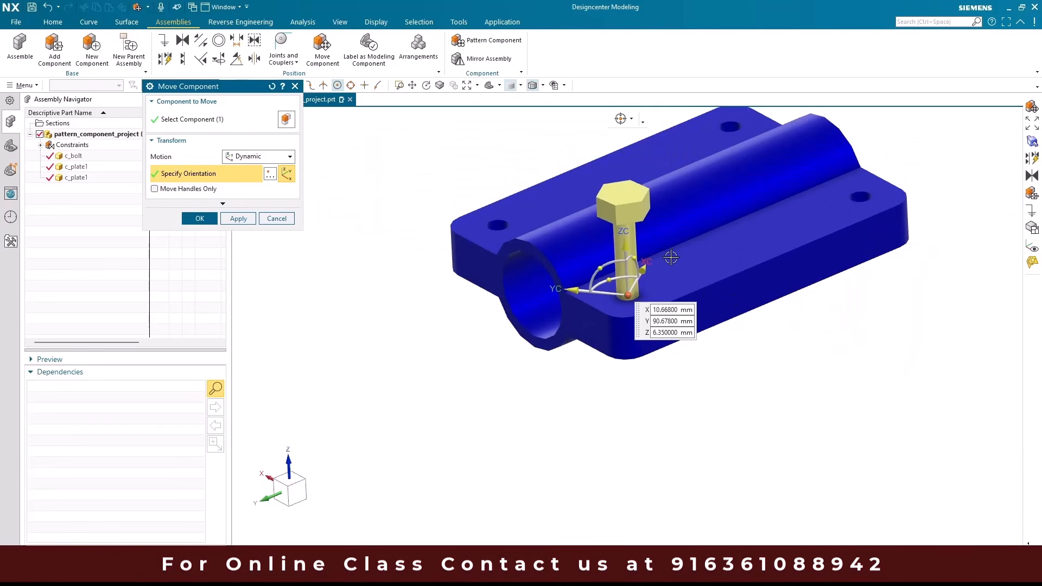
pyautogui.scroll(2, 629, 273)
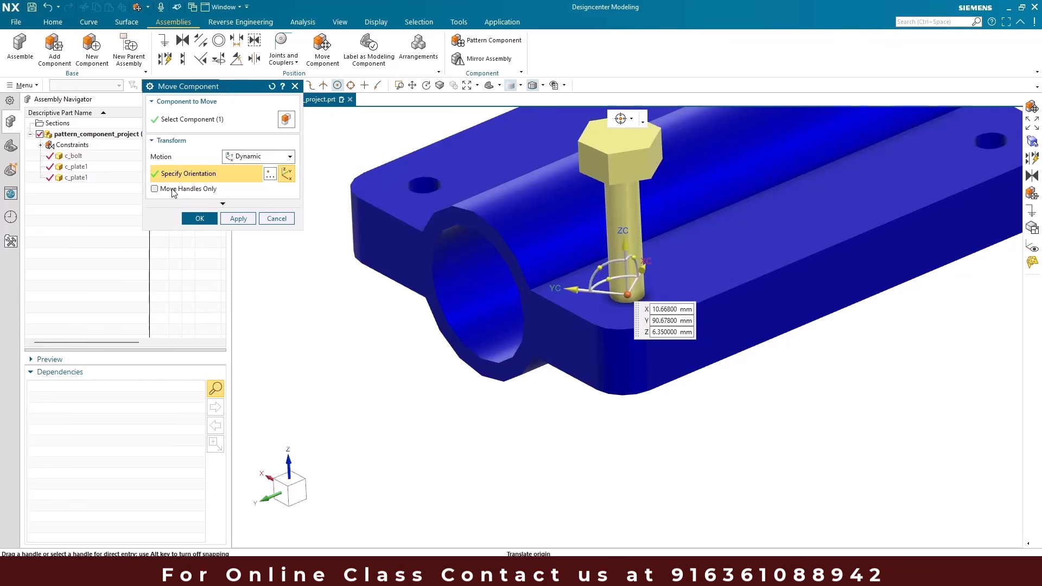
pyautogui.click(198, 218)
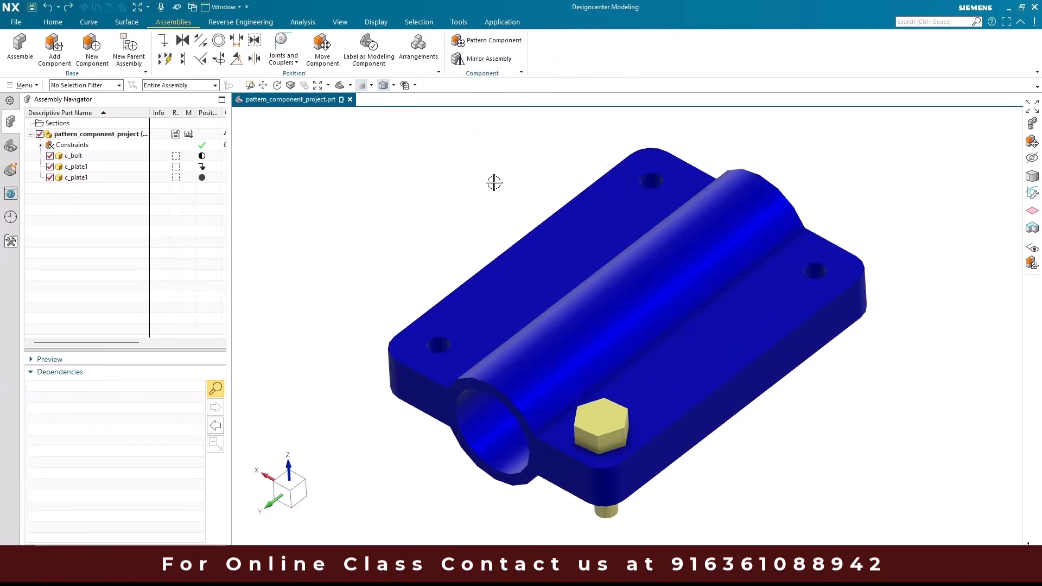
# - Start a component pattern of c_bolt with the Linear layout
pyautogui.scroll(-3, 494, 183)
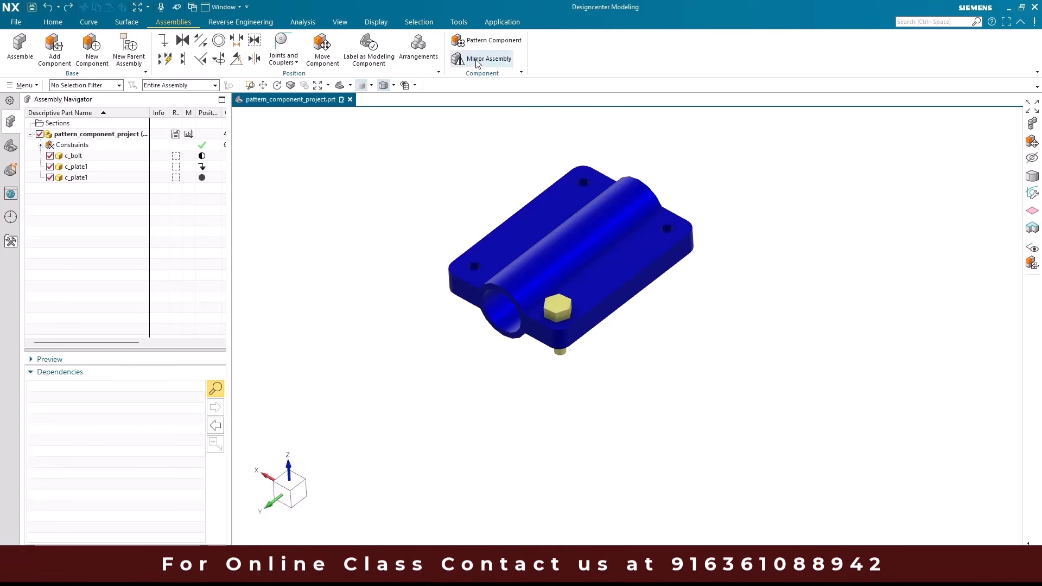
pyautogui.click(466, 40)
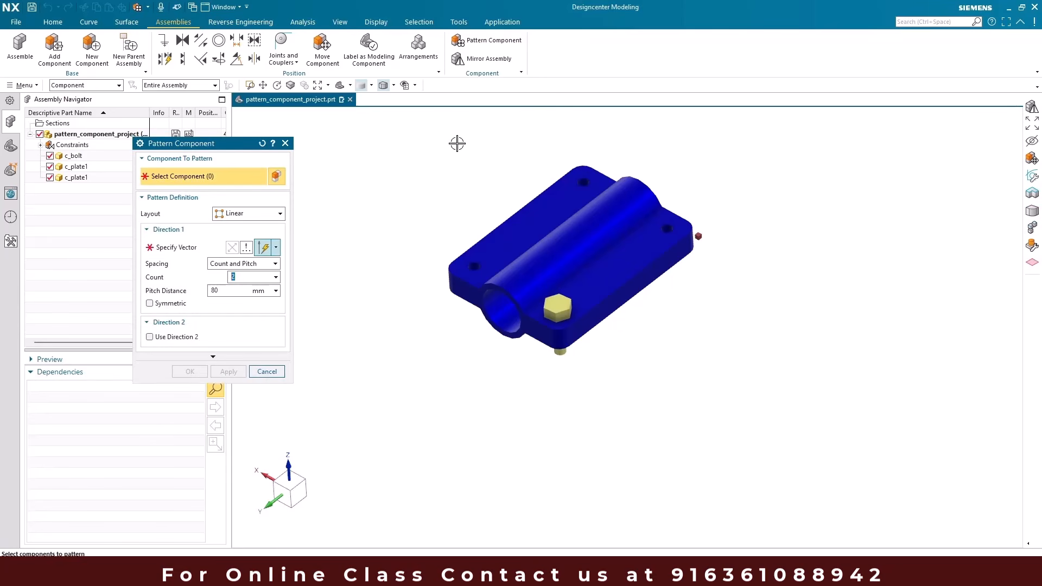
pyautogui.scroll(3, 561, 292)
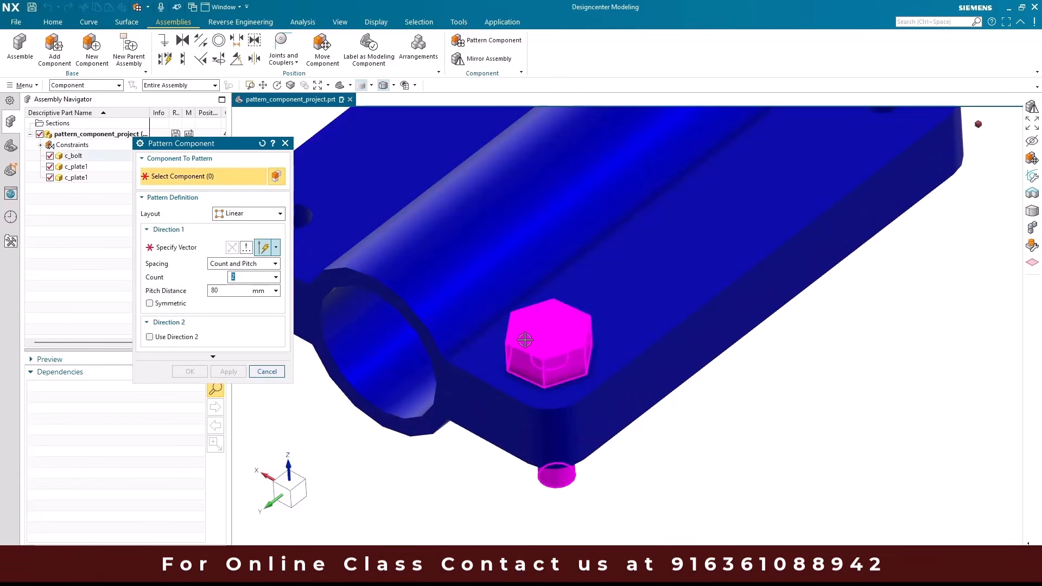
pyautogui.scroll(-2, 535, 345)
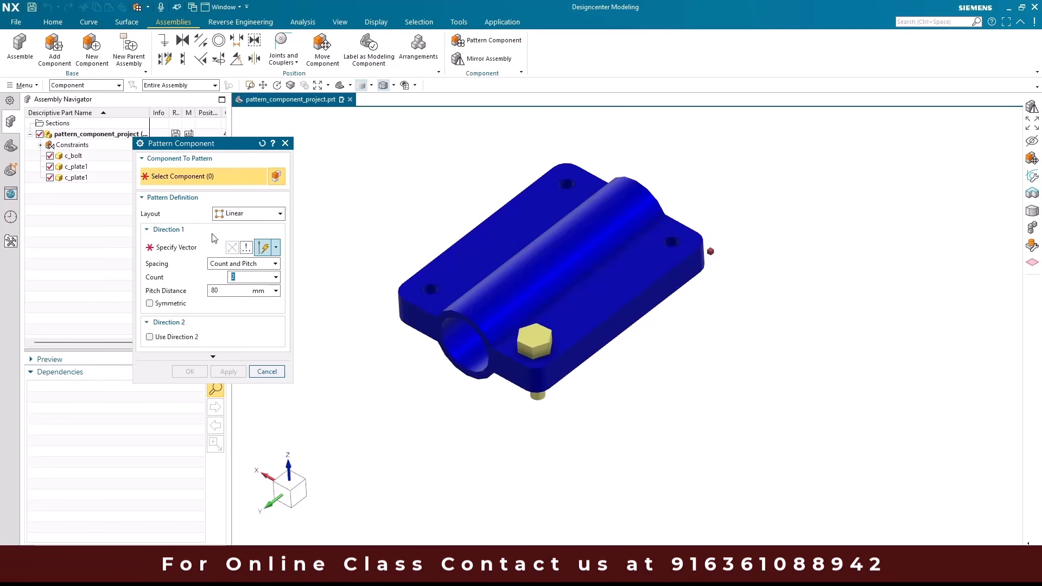
pyautogui.click(535, 342)
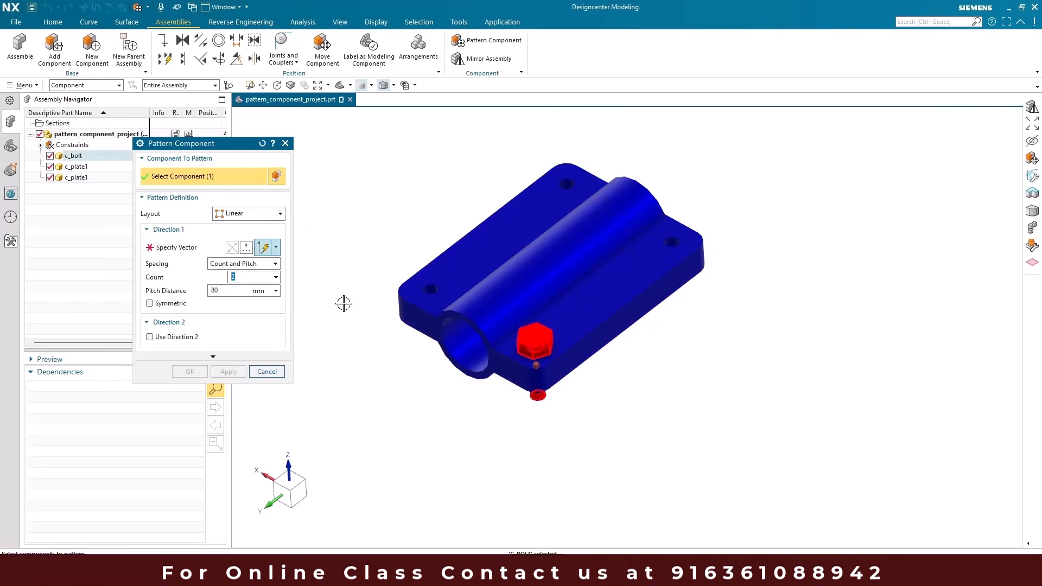
pyautogui.click(250, 214)
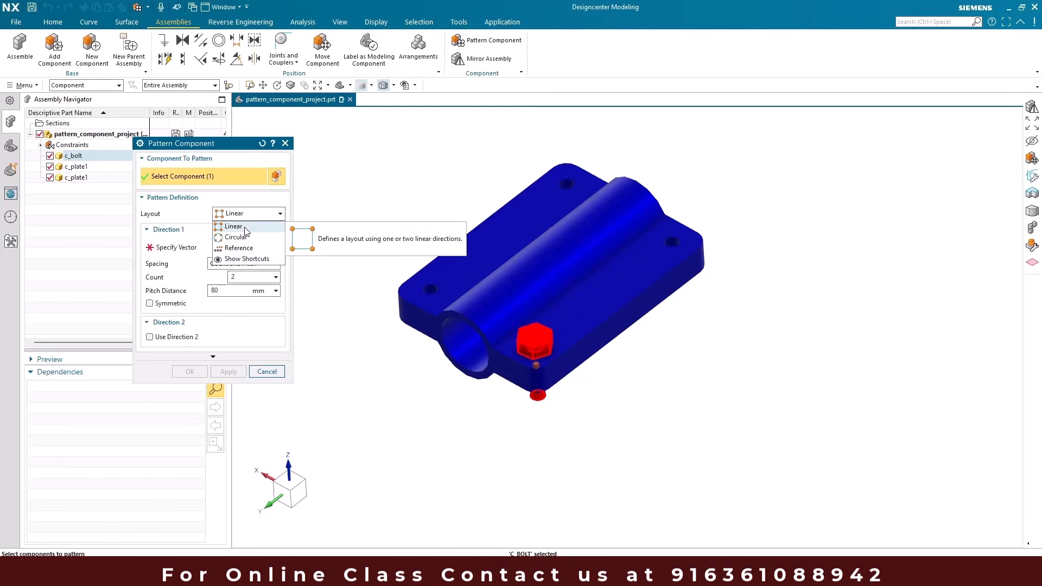
pyautogui.click(245, 227)
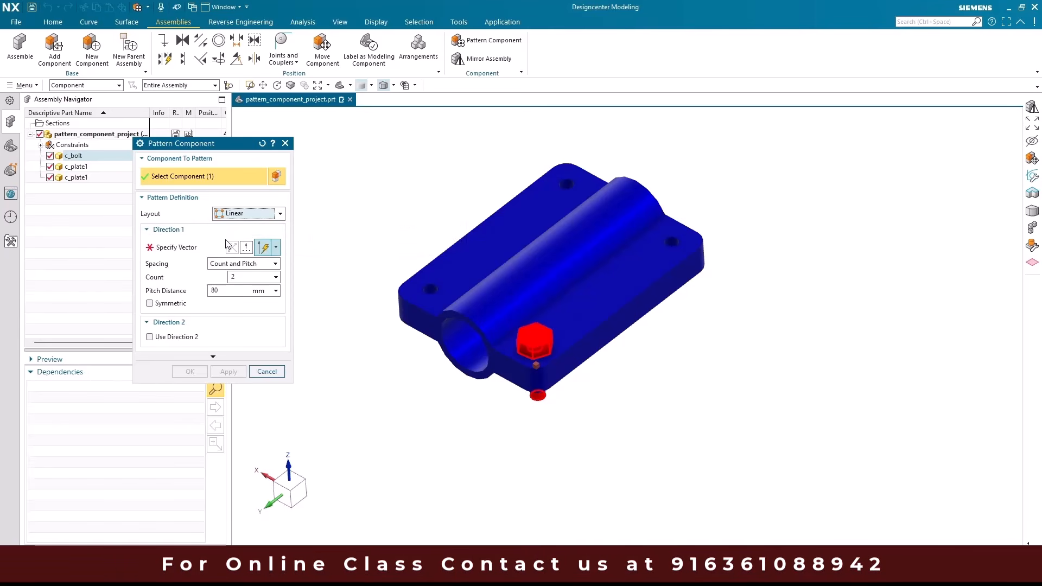
# - Pattern the bolt along the plate's long edge toward the far corner hole with a count of 2 and an 80 mm pitch
pyautogui.click(210, 246)
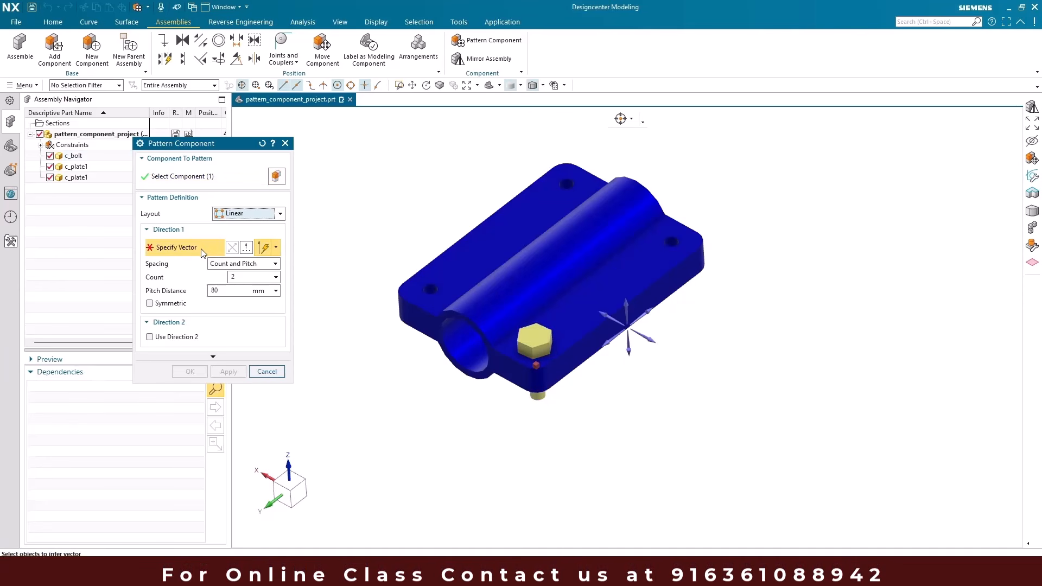
pyautogui.click(647, 314)
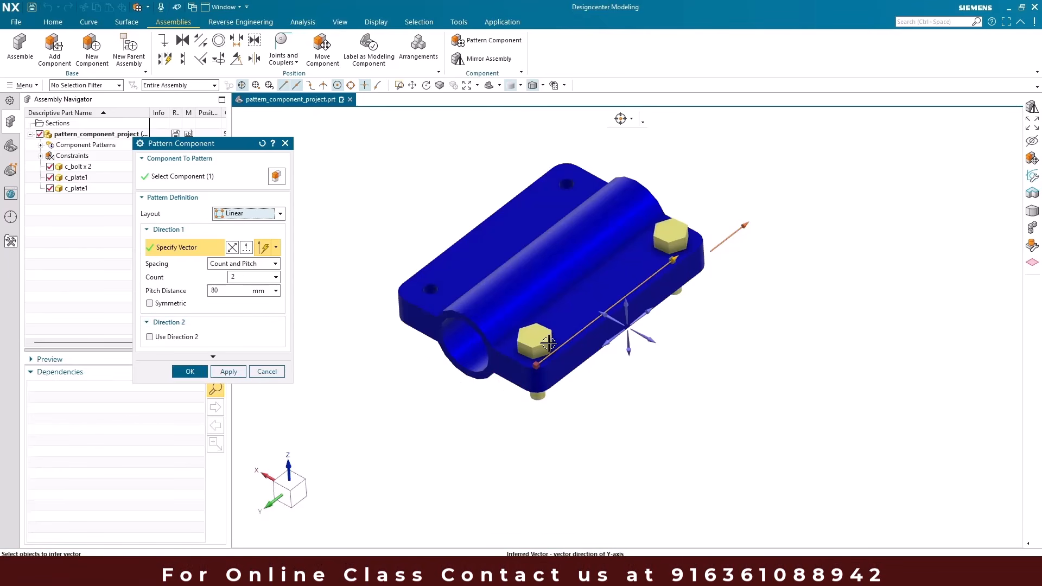
pyautogui.moveTo(238, 277); pyautogui.dragTo(86, 273)
pyautogui.moveTo(223, 291); pyautogui.dragTo(99, 291)
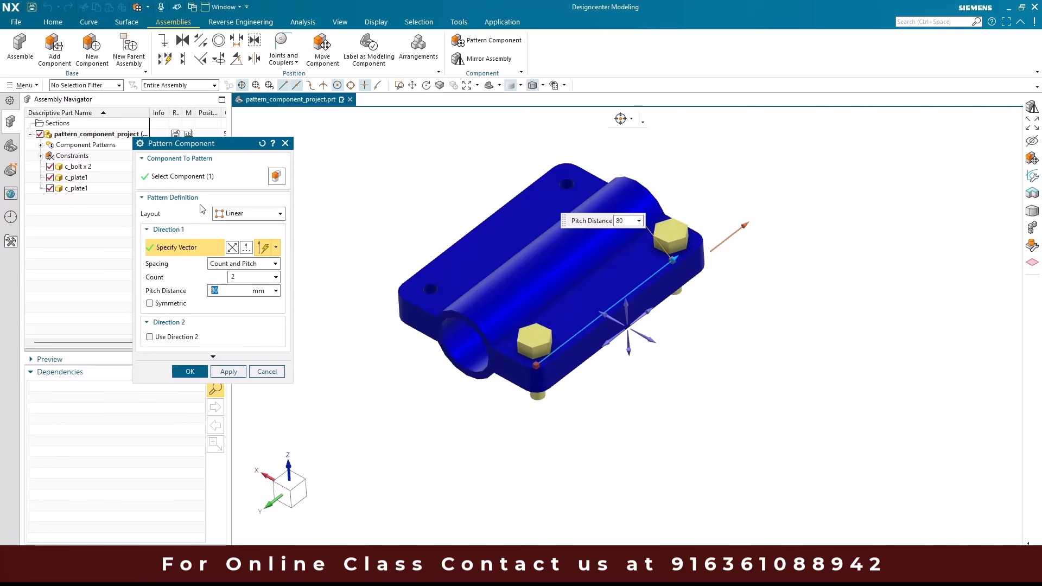
pyautogui.click(189, 372)
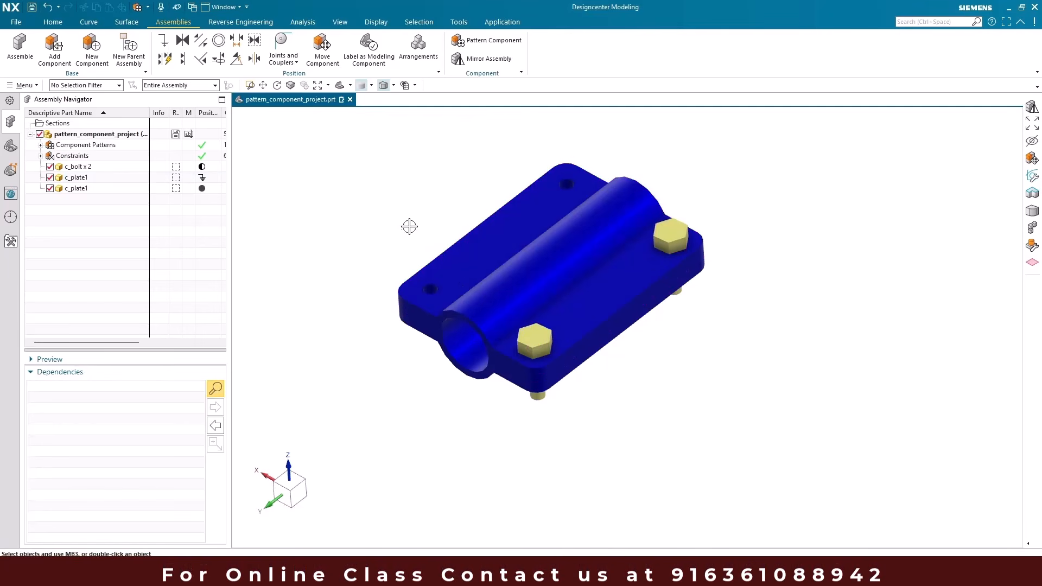
# - Start a Mirror Assembly and select both c_bolt components on the plate's bolted side as the components to mirror
pyautogui.scroll(2, 424, 187)
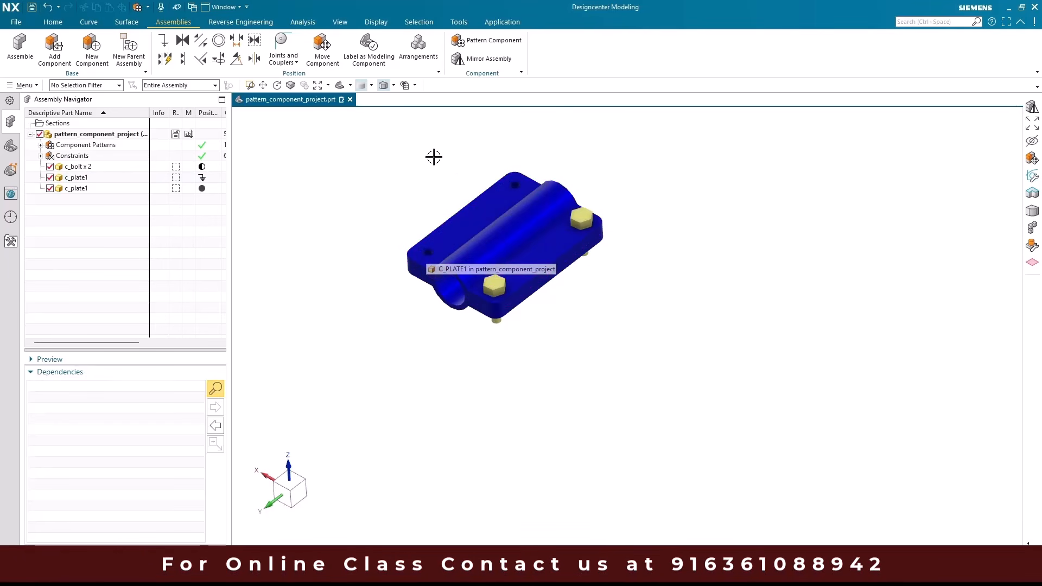
pyautogui.click(487, 59)
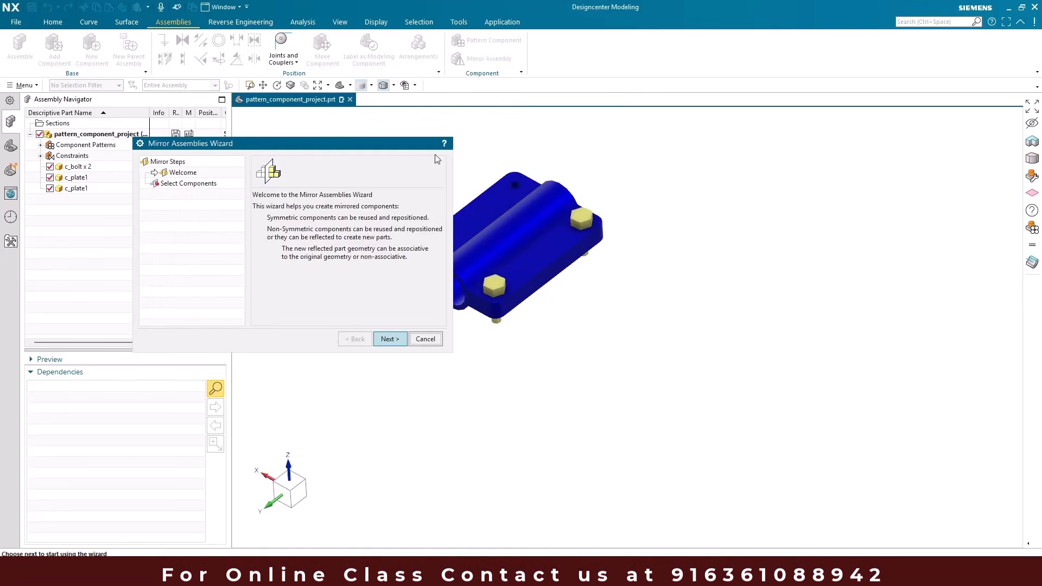
pyautogui.moveTo(311, 146); pyautogui.dragTo(236, 136)
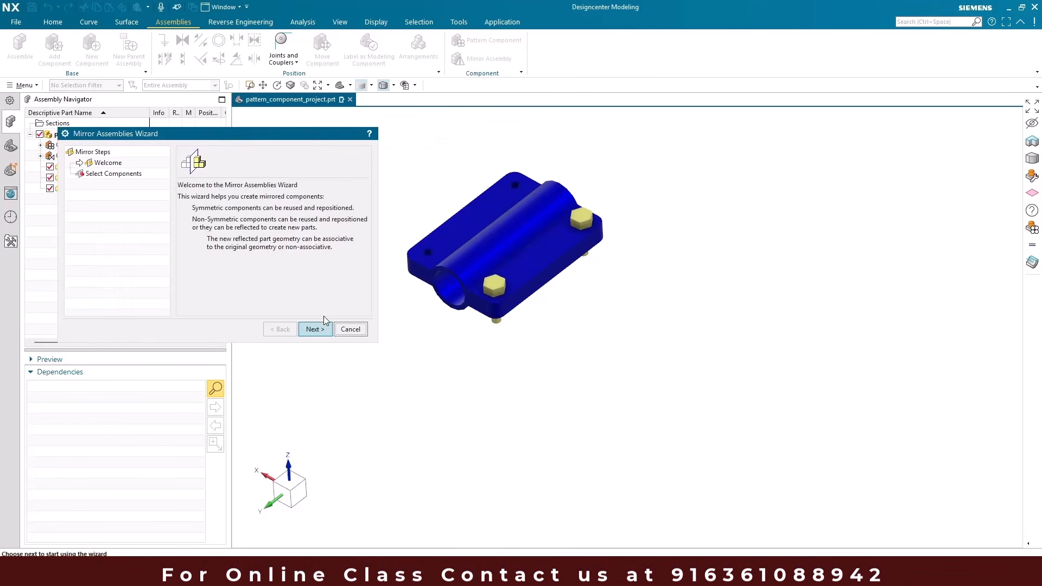
pyautogui.click(313, 329)
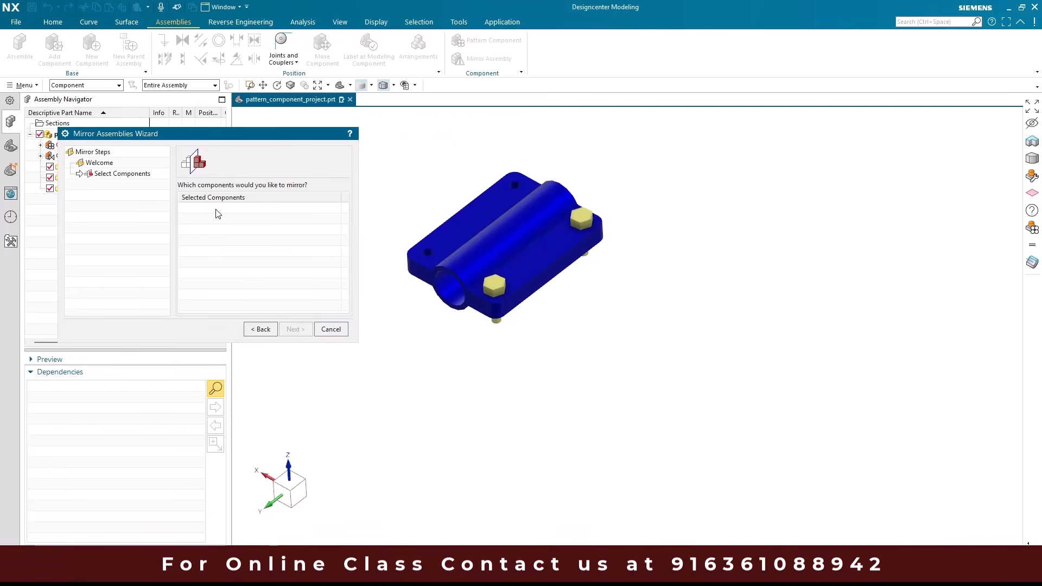
pyautogui.scroll(5, 488, 322)
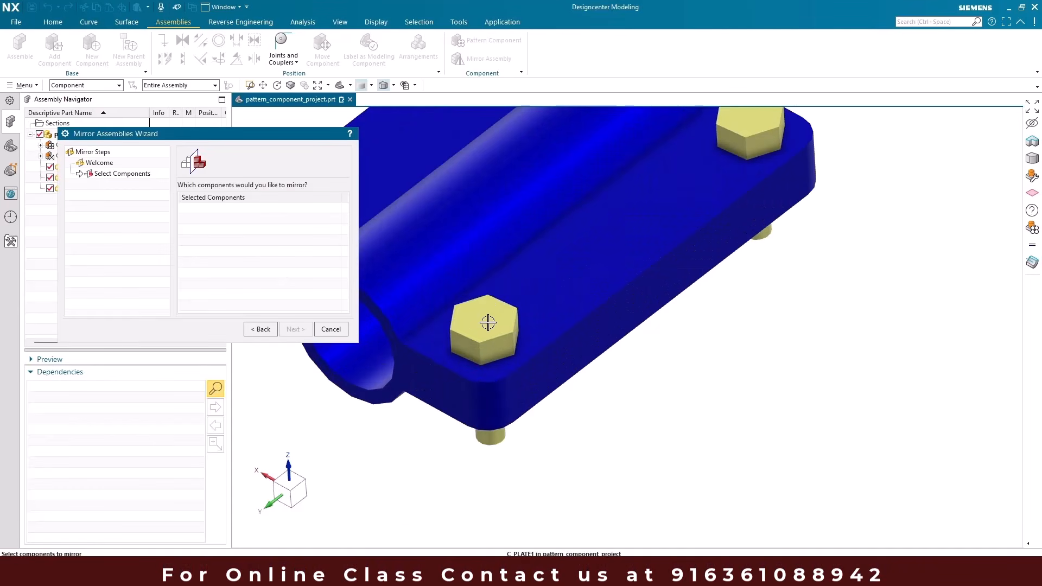
pyautogui.click(488, 322)
pyautogui.scroll(-5, 488, 322)
pyautogui.scroll(5, 596, 237)
pyautogui.click(596, 237)
pyautogui.scroll(-5, 596, 236)
pyautogui.click(295, 329)
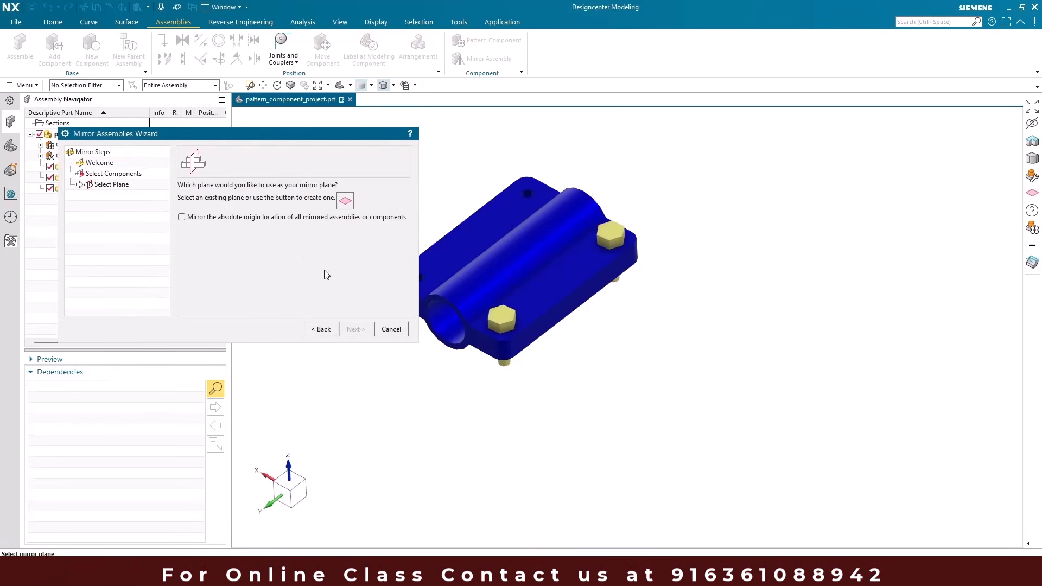
# - Create a new mirror plane of type Bisector and pick the plate's long side face beside the bolts as its first plane
pyautogui.scroll(-4, 619, 216)
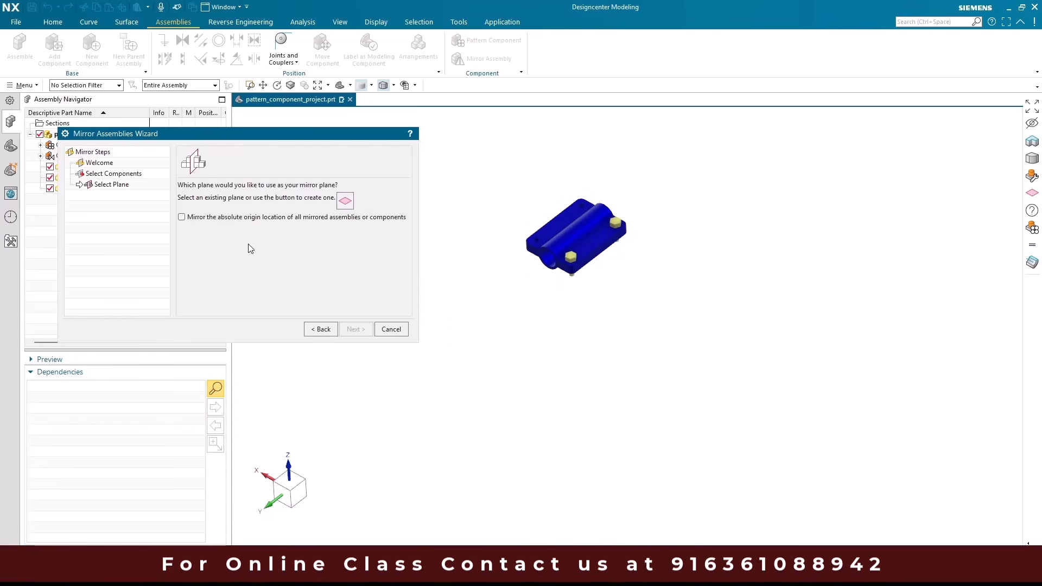
pyautogui.click(345, 203)
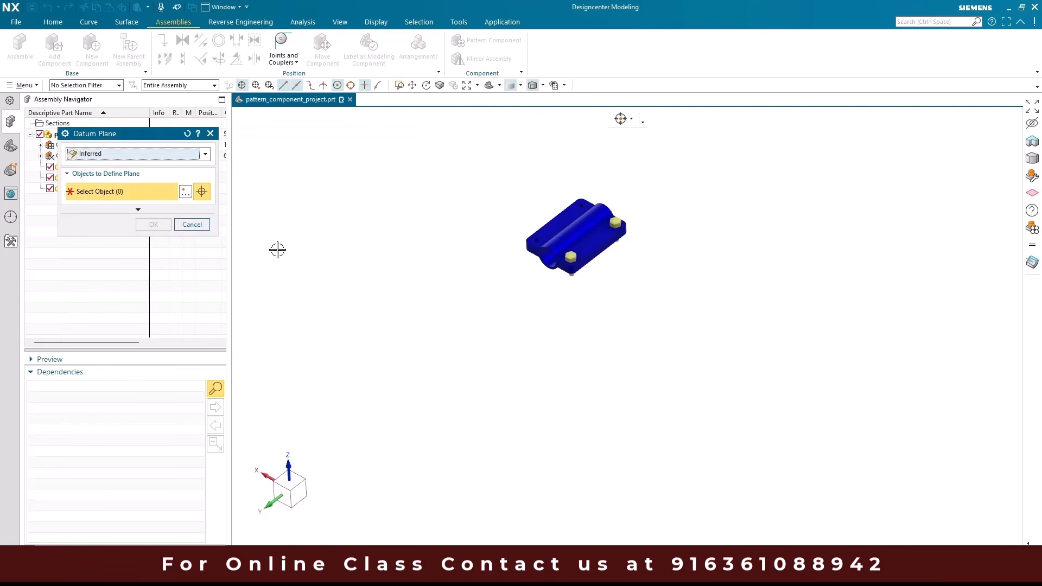
pyautogui.scroll(5, 579, 240)
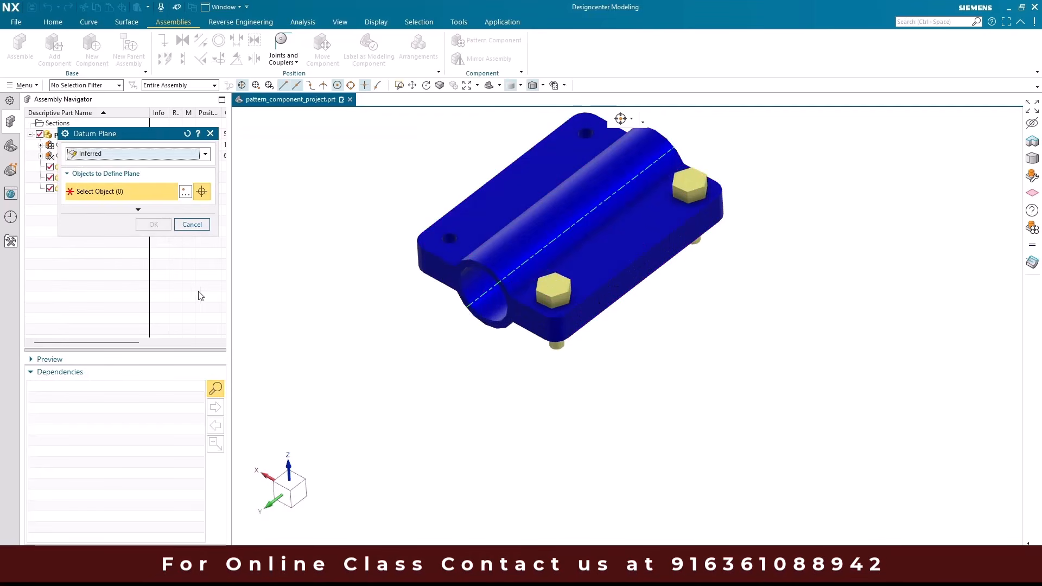
pyautogui.click(139, 154)
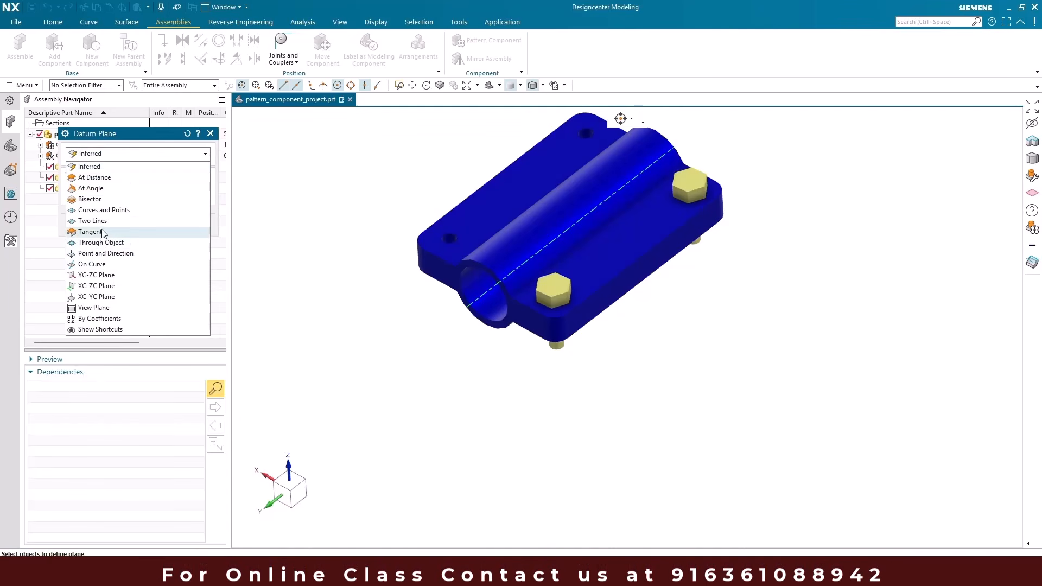
pyautogui.click(89, 199)
pyautogui.scroll(5, 590, 299)
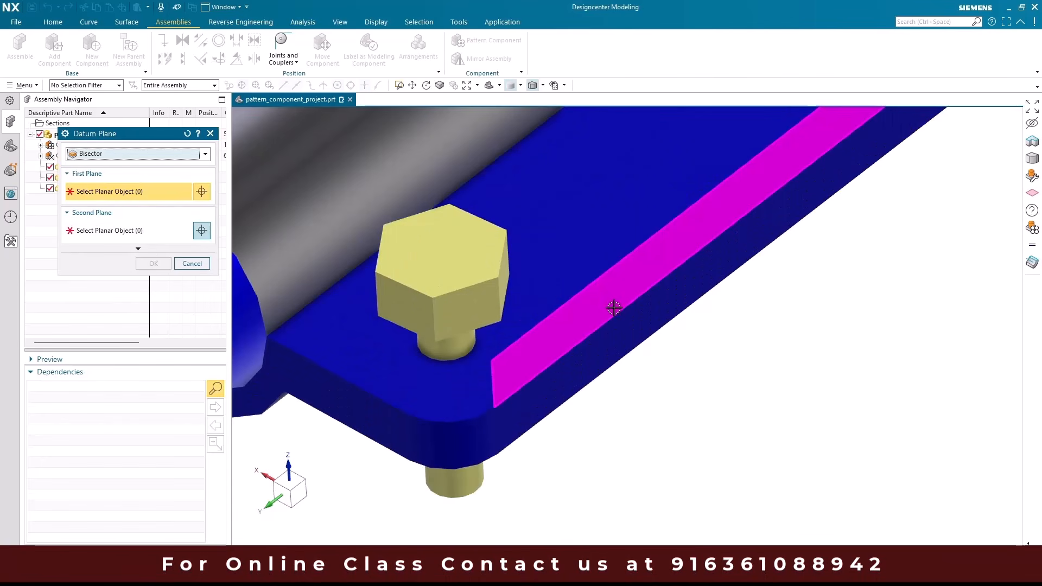
pyautogui.click(615, 307)
# - Use the plate's opposite long side face as the bisector's second plane and accept the datum plane
pyautogui.scroll(-5, 614, 304)
pyautogui.moveTo(614, 305); pyautogui.dragTo(663, 345, button='middle')
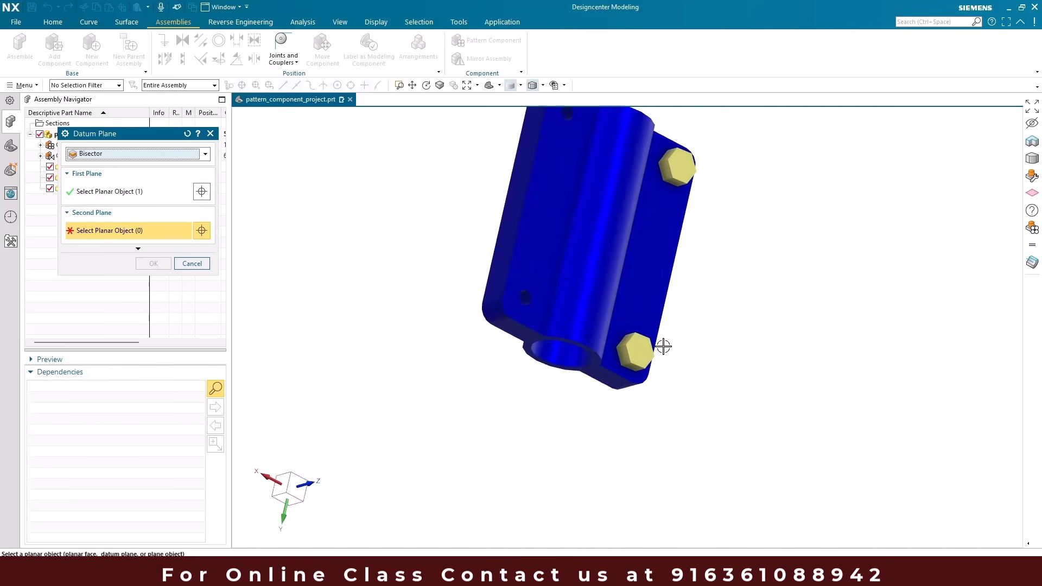
pyautogui.scroll(4, 533, 226)
pyautogui.scroll(-2, 510, 201)
pyautogui.click(478, 171)
pyautogui.scroll(-4, 505, 223)
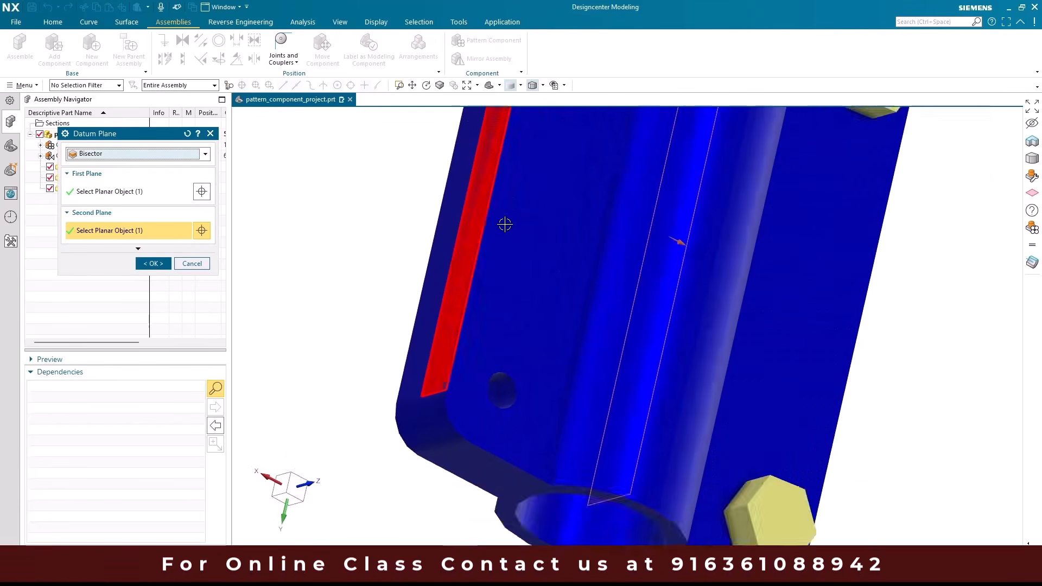
pyautogui.moveTo(564, 294); pyautogui.dragTo(507, 177, button='middle')
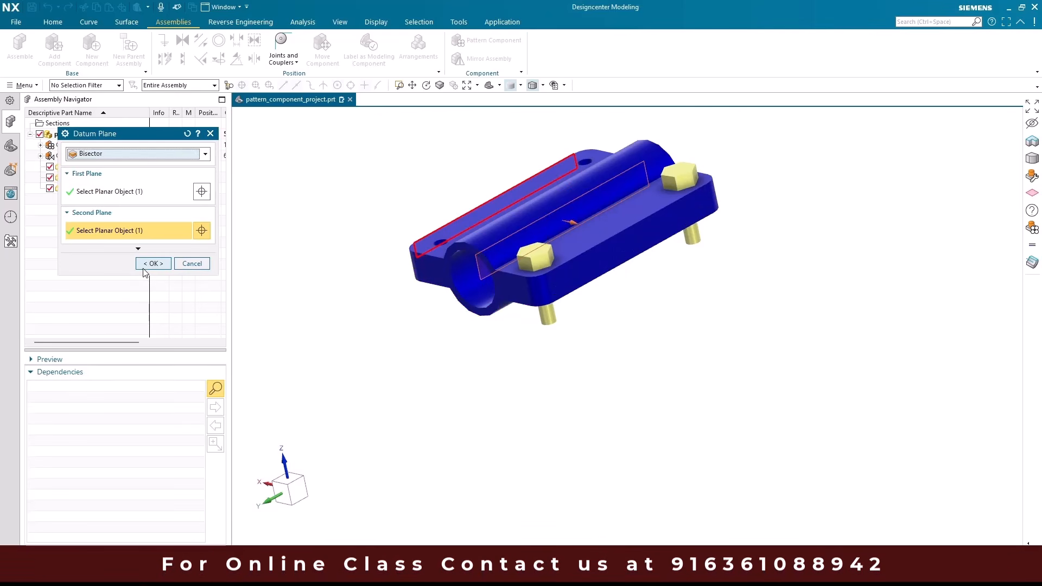
pyautogui.click(147, 264)
pyautogui.moveTo(499, 239); pyautogui.dragTo(543, 254, button='middle')
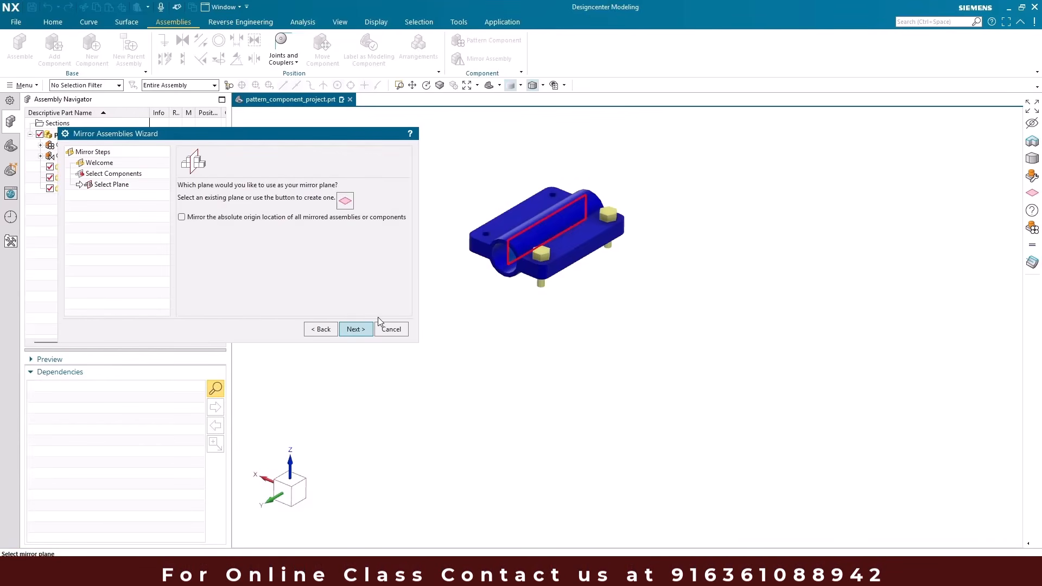
# - Keep the mirror_ prefix, the source directory and the default mirror type and positions, finish mirroring the bolts and fit the view
pyautogui.click(356, 329)
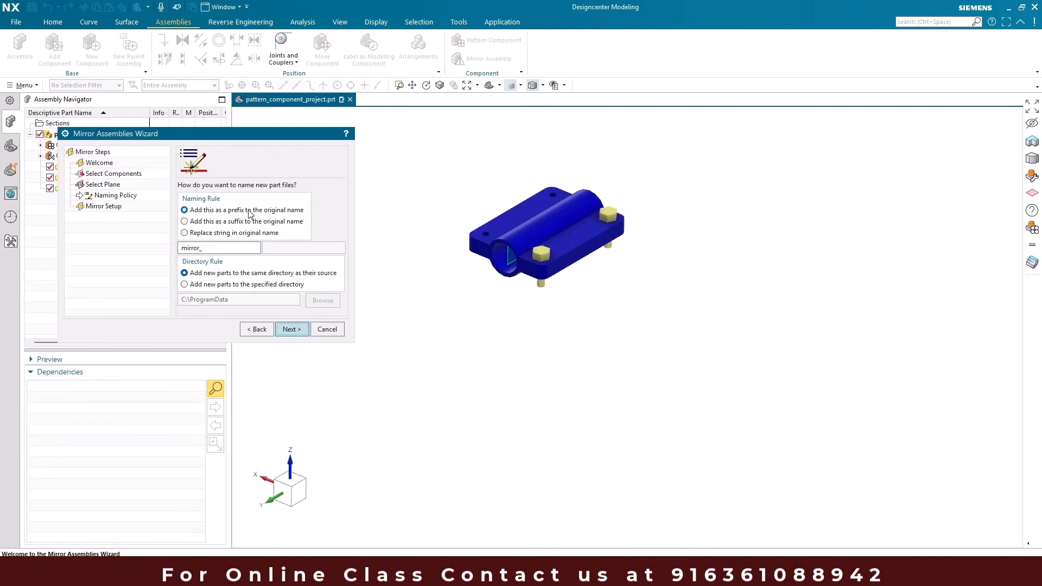
pyautogui.moveTo(226, 141); pyautogui.dragTo(297, 219)
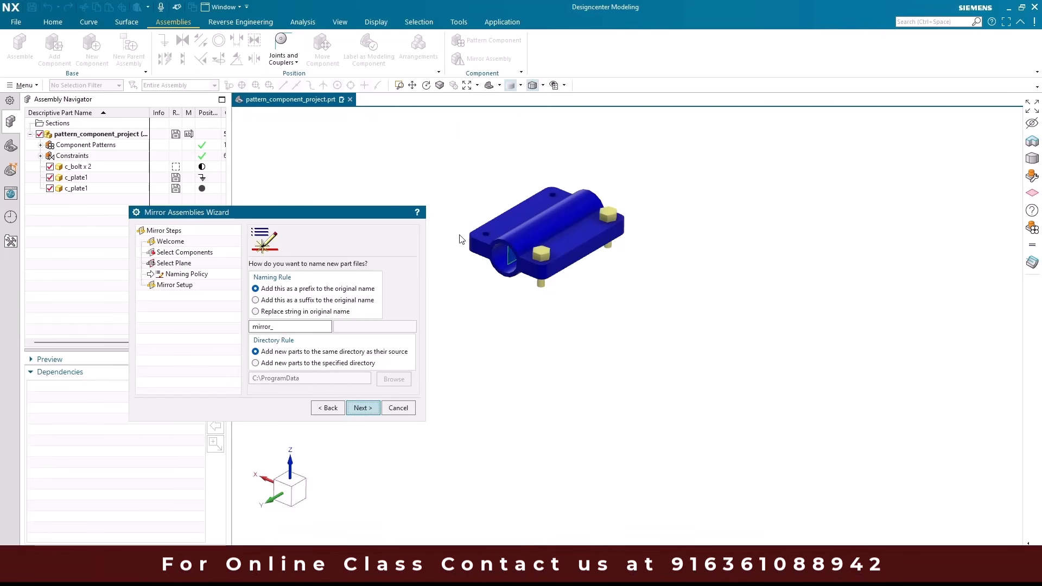
pyautogui.click(363, 409)
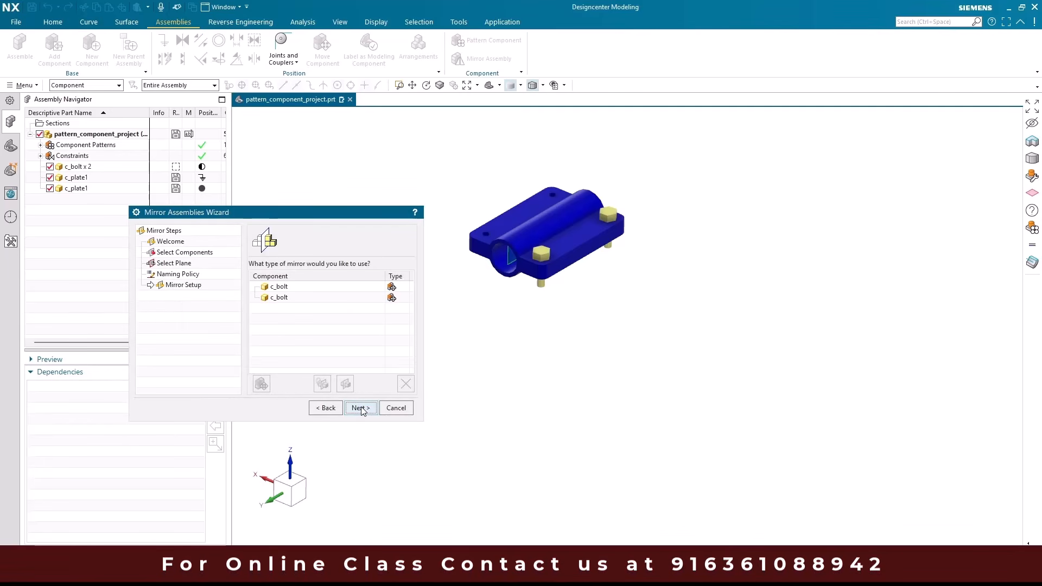
pyautogui.click(361, 409)
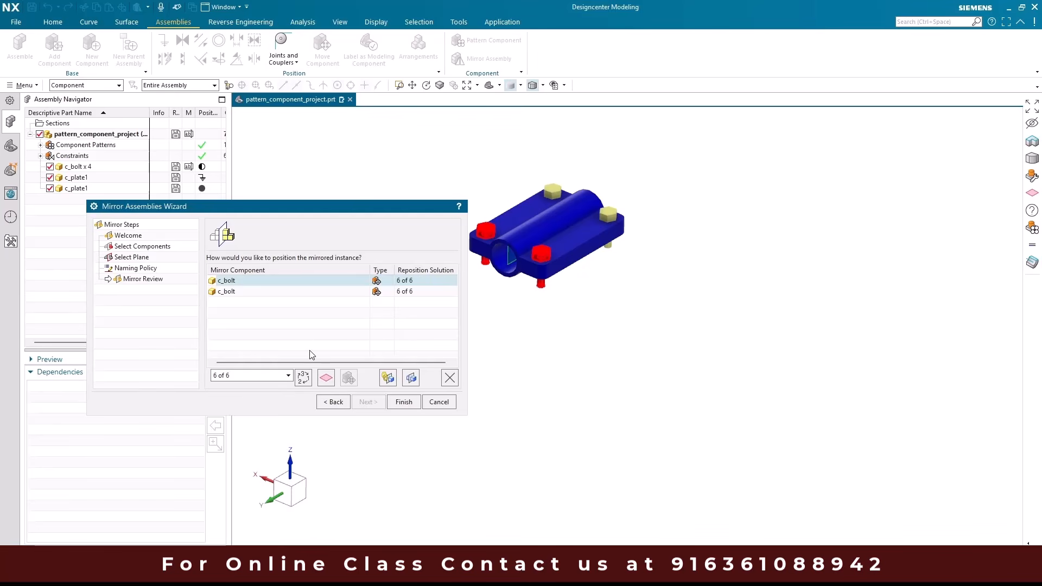
pyautogui.click(403, 402)
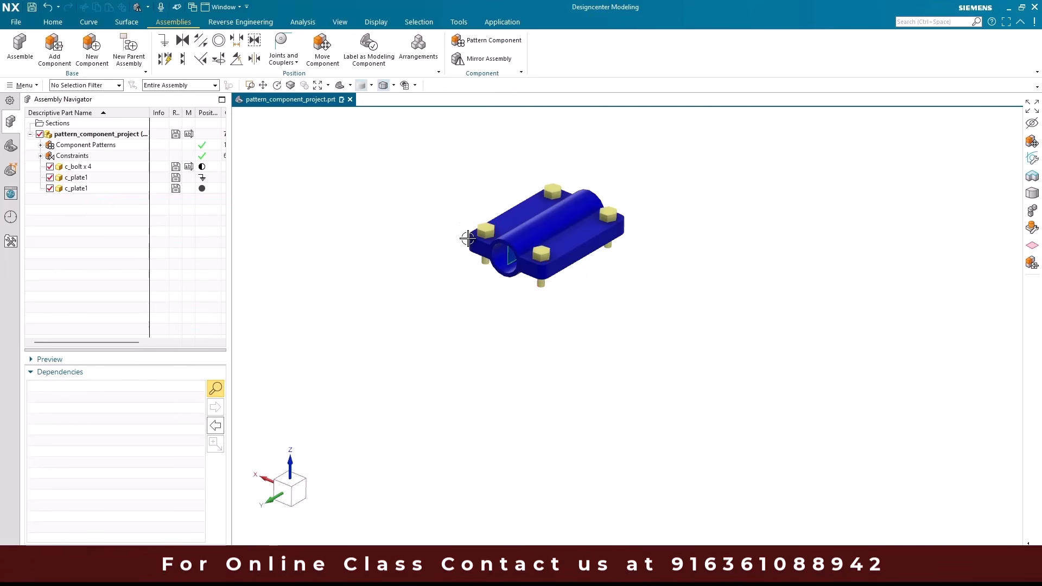
pyautogui.scroll(4, 489, 225)
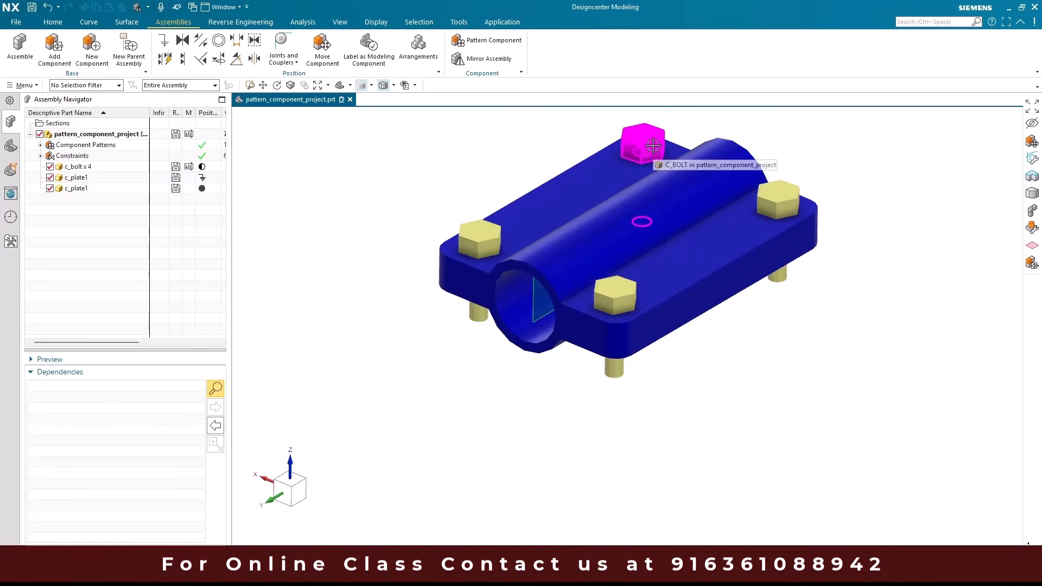
pyautogui.hotkey('ctrl', 'f')
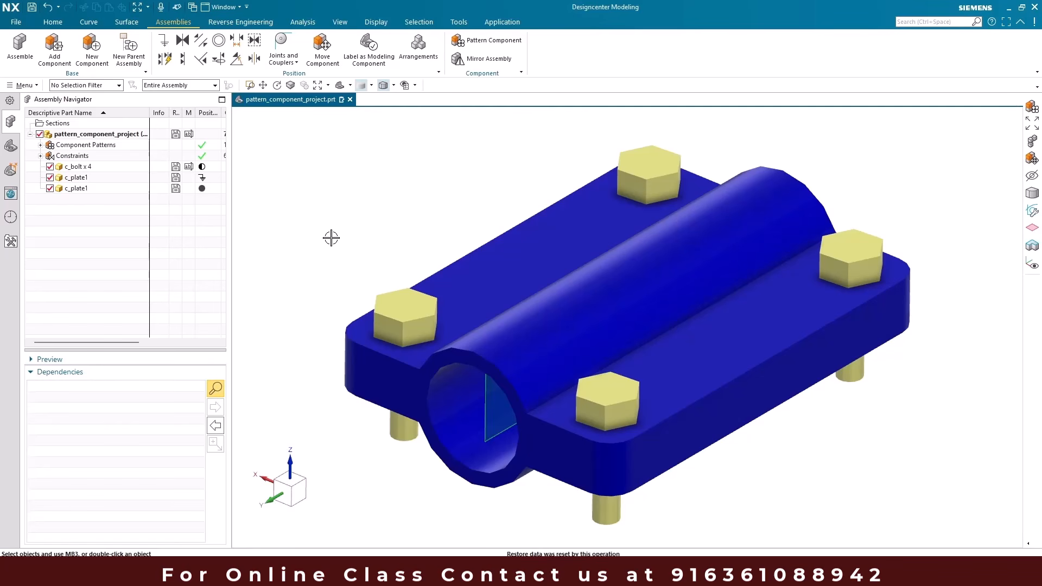